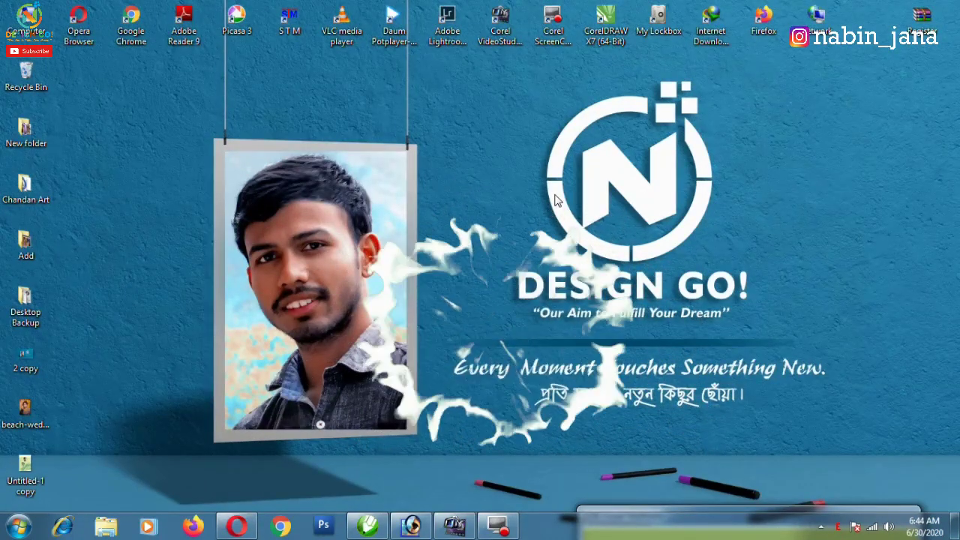
- Refresh the desktop three times, then bring Chrome's YouTube 'design go' results forward
right_click(451, 162)
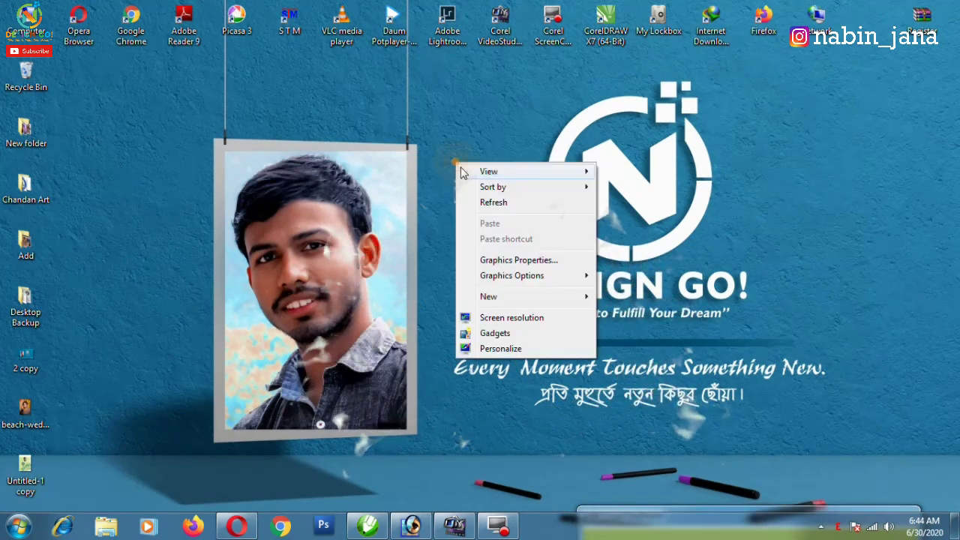
click(480, 199)
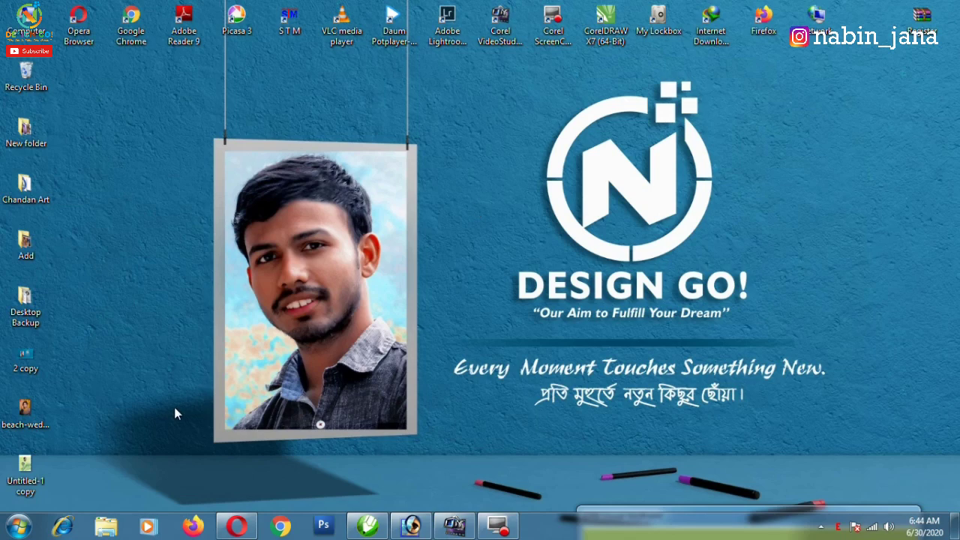
right_click(156, 238)
click(169, 276)
right_click(169, 269)
click(204, 309)
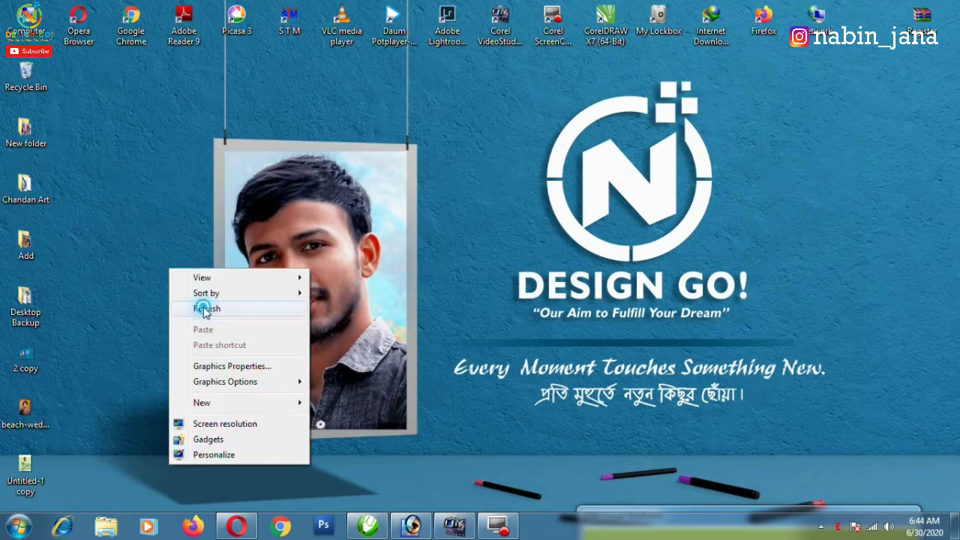
click(280, 526)
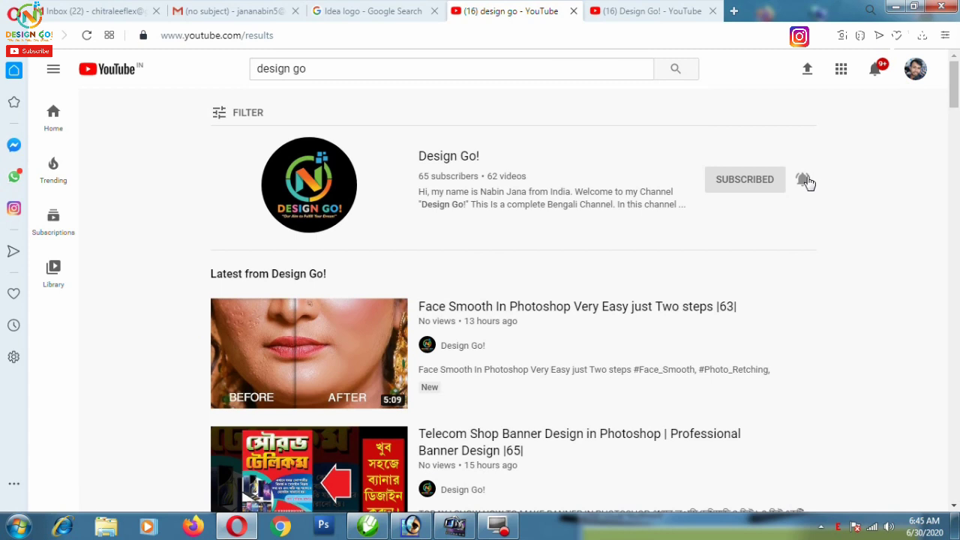
- Focus the YouTube search box, then dismiss its suggestion list
click(350, 69)
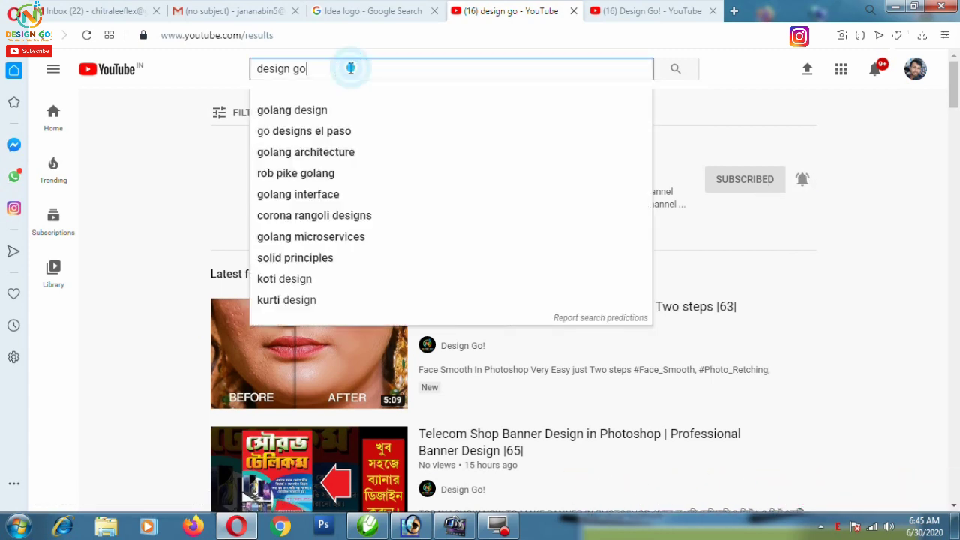
click(727, 74)
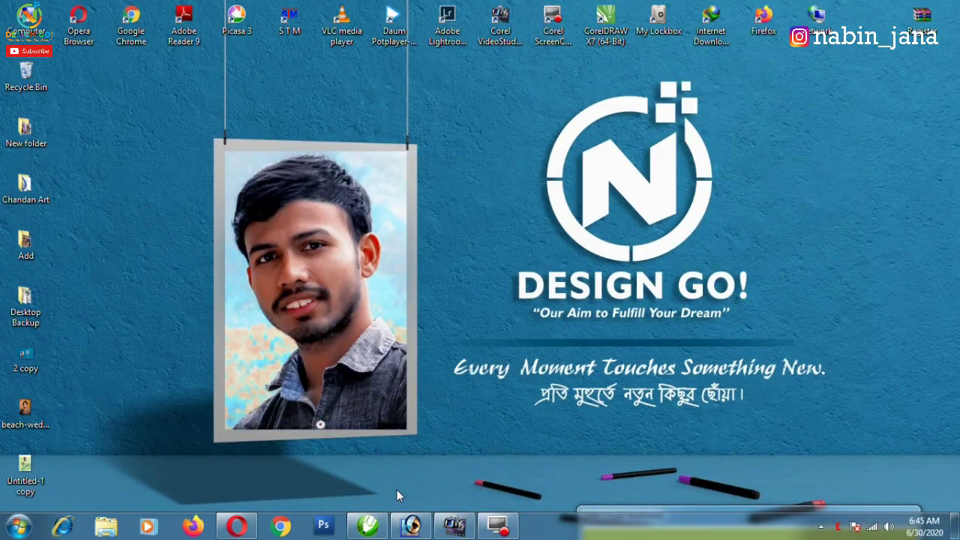
- Restore the Photoshop window and bring up the New document dialog
click(411, 525)
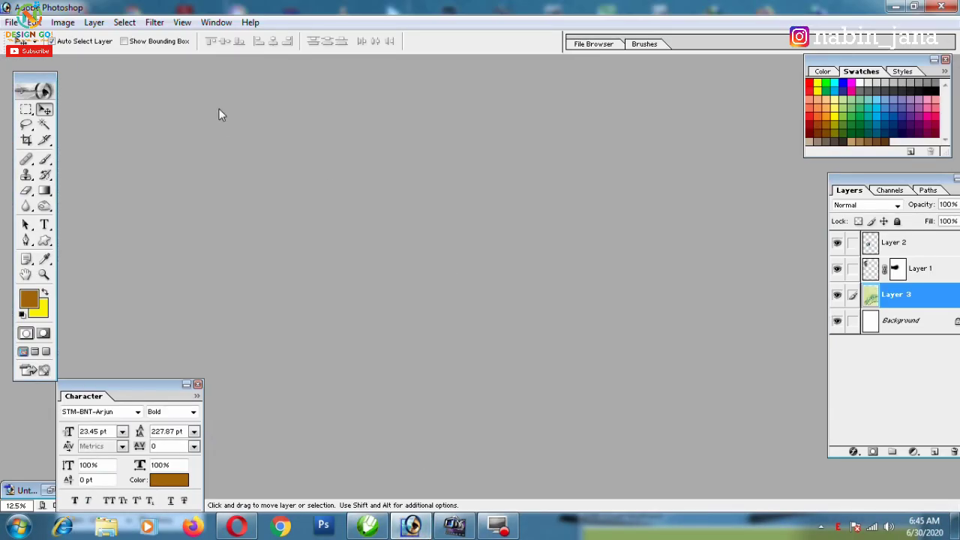
click(12, 22)
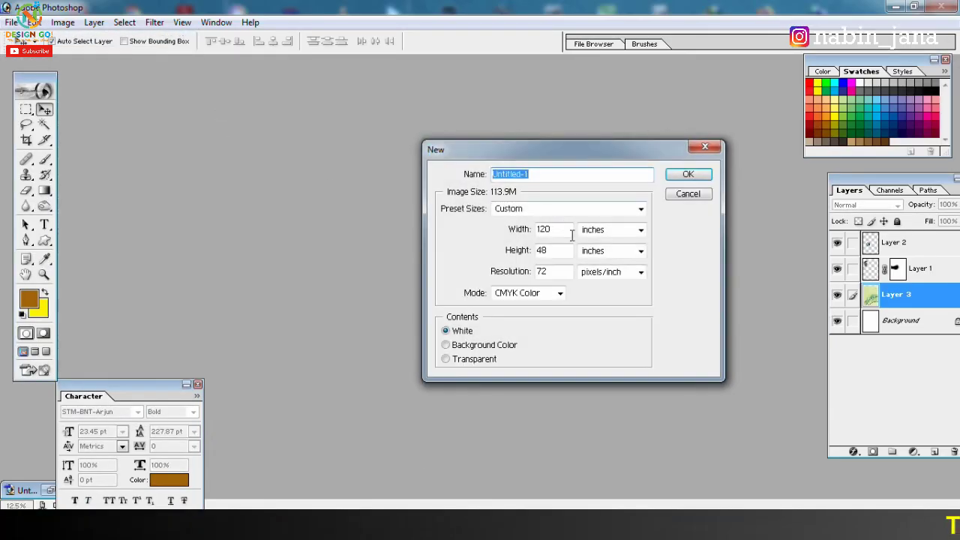
drag(571, 157, 542, 131)
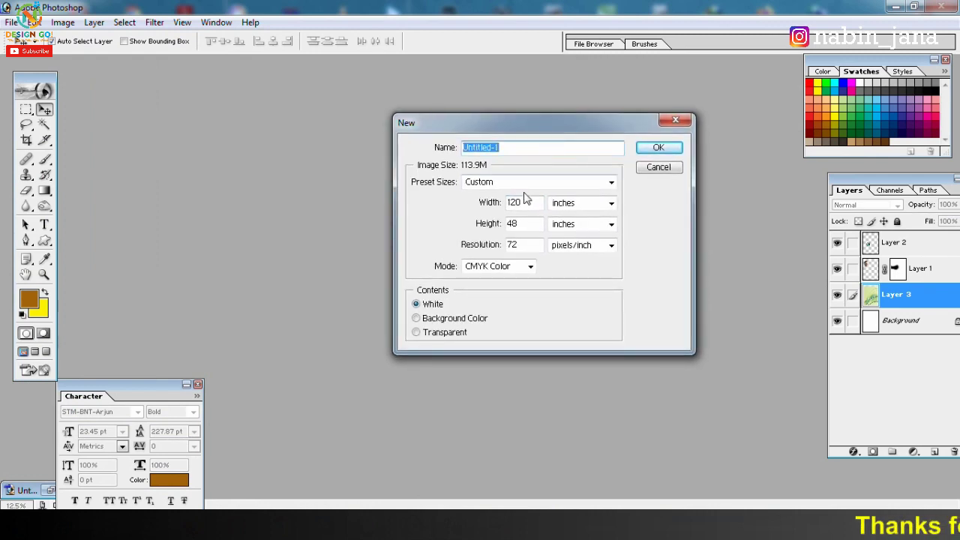
- Create a 120 × 48 inch, 72 pixels/inch CMYK Color document
click(527, 203)
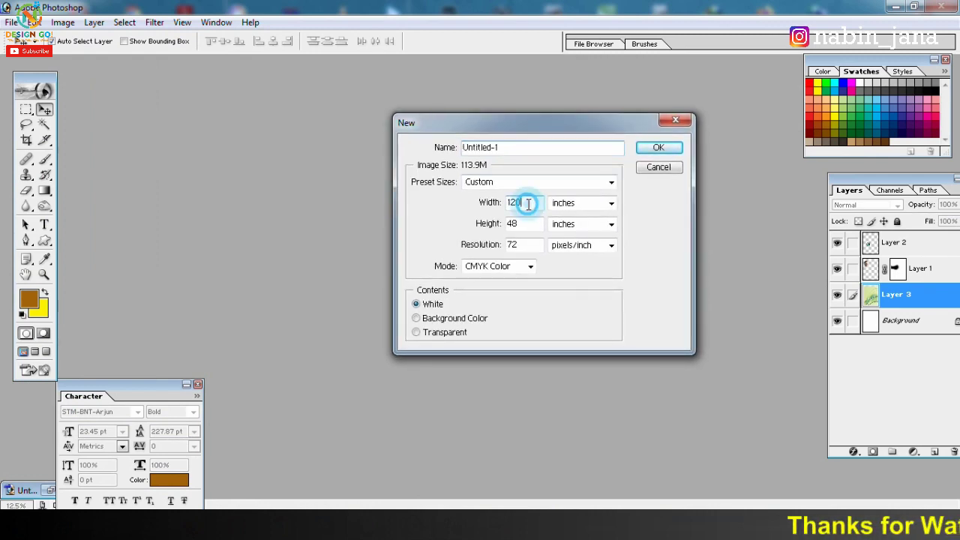
click(600, 203)
click(525, 202)
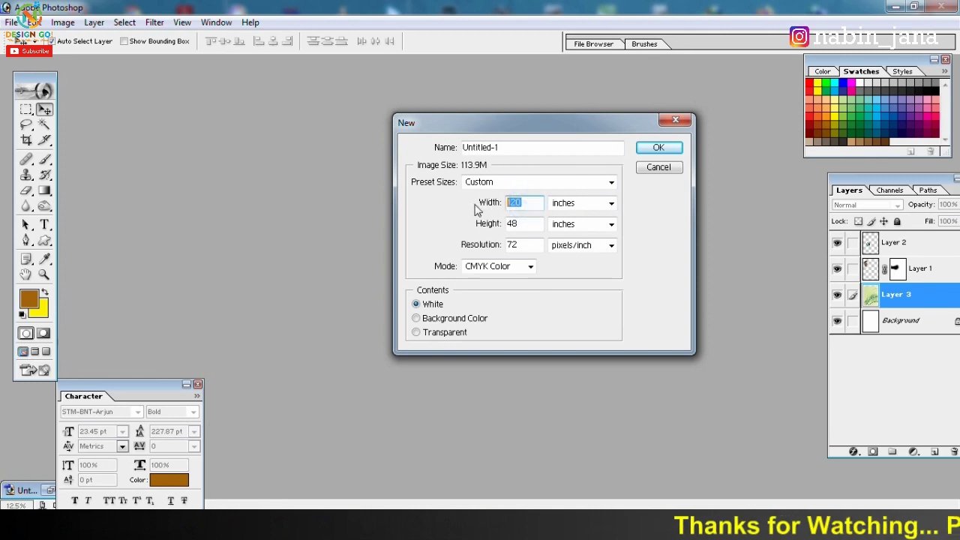
click(597, 225)
click(577, 248)
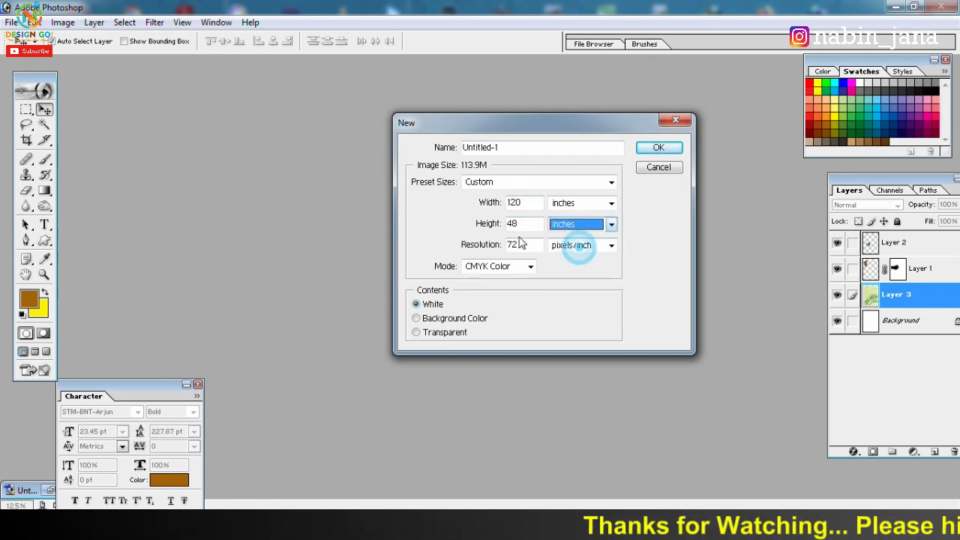
click(522, 224)
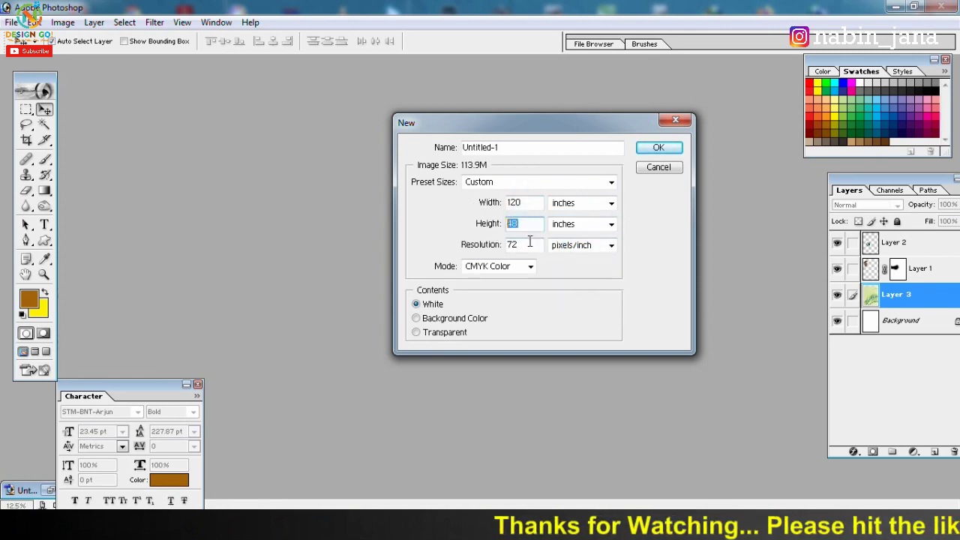
click(528, 245)
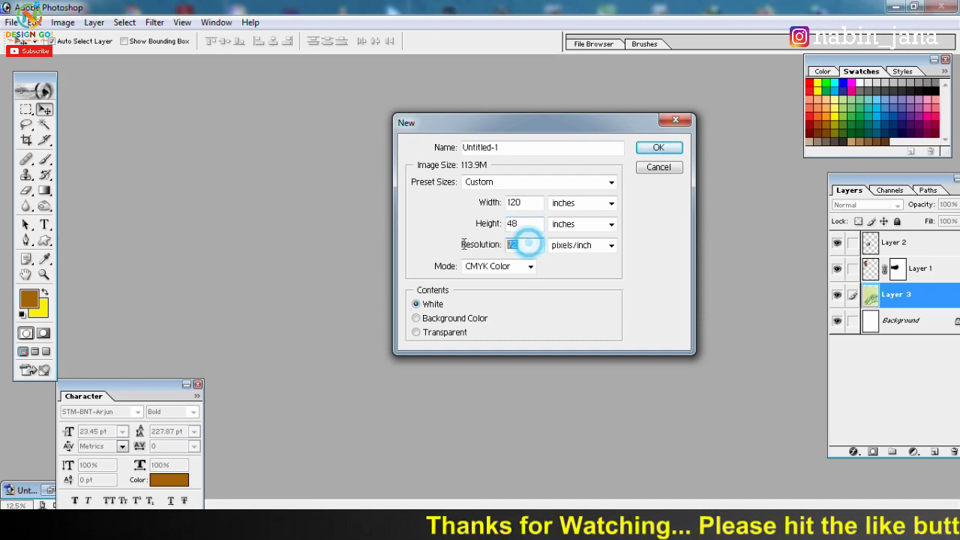
click(531, 267)
click(579, 270)
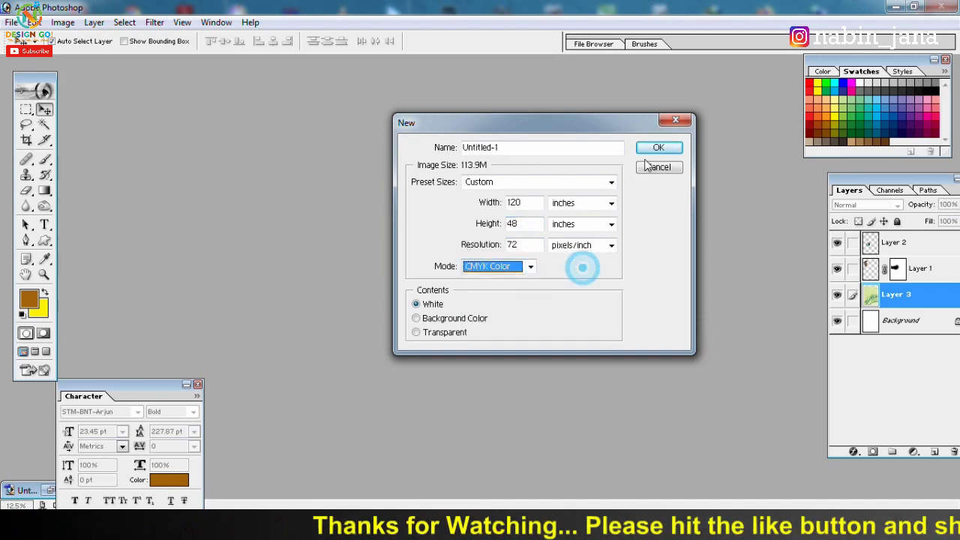
click(659, 148)
click(501, 86)
- Maximize the document window to show the whole canvas and add empty Layer 1
drag(529, 95, 525, 116)
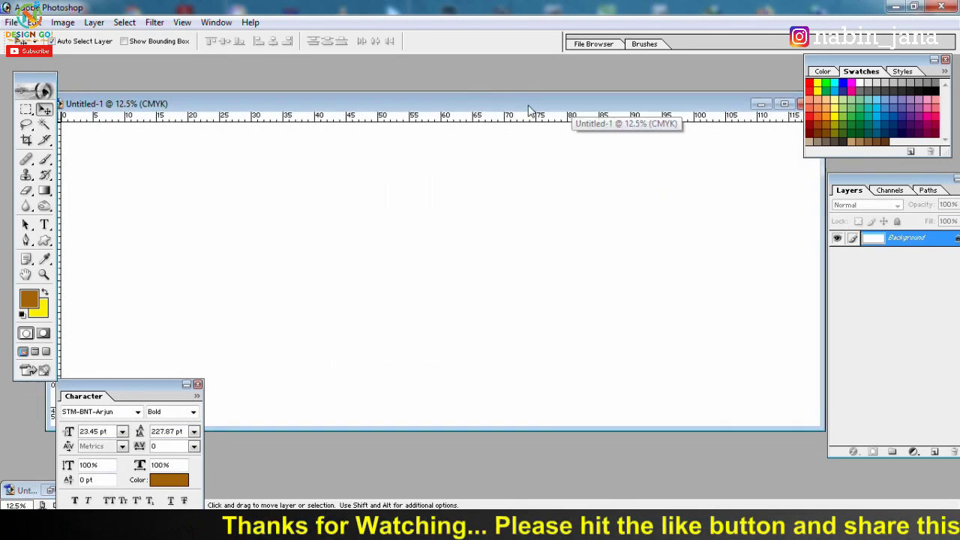
key(ctrl+minus)
drag(623, 107, 659, 127)
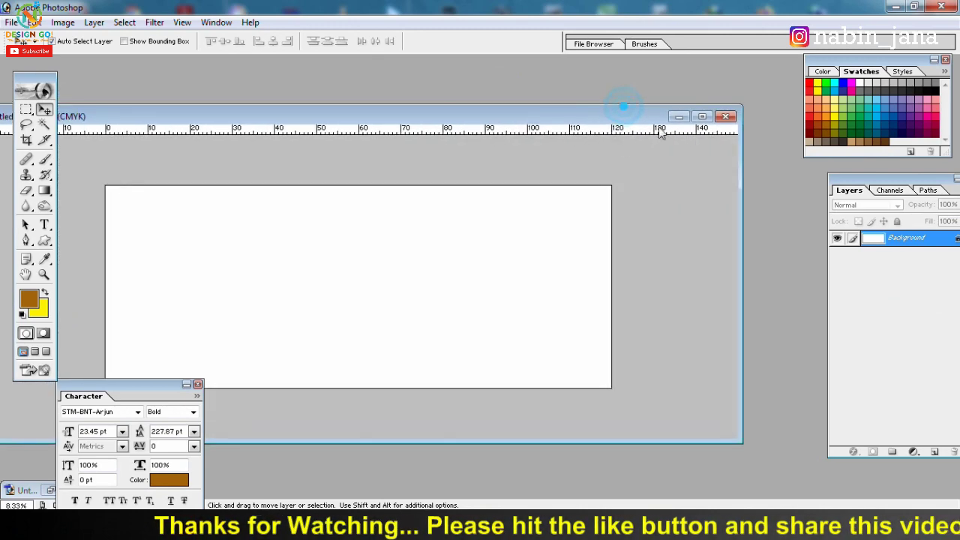
click(701, 118)
key(ctrl+plus)
key(ctrl+minus)
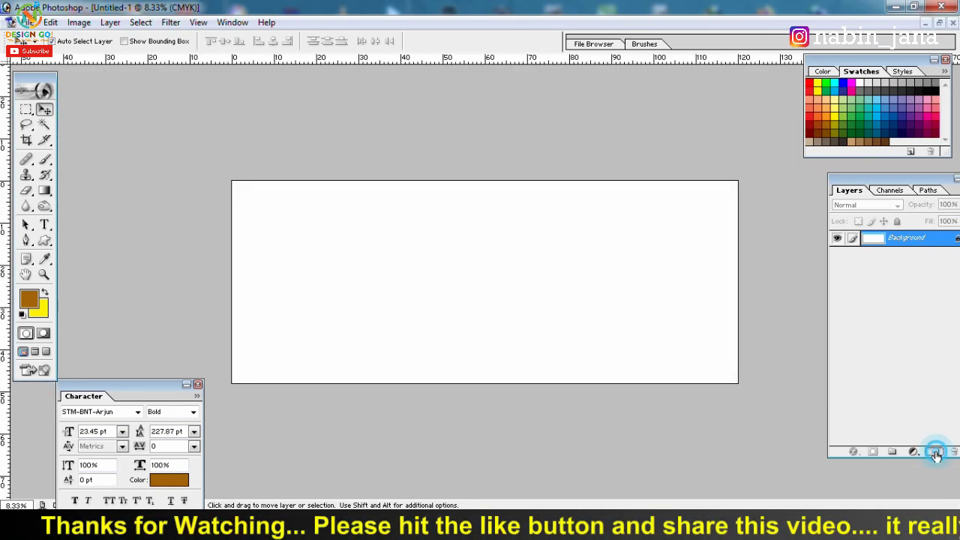
click(935, 453)
- With the Brush tool, set the foreground colour to orange F47721 (magenta 66)
click(44, 159)
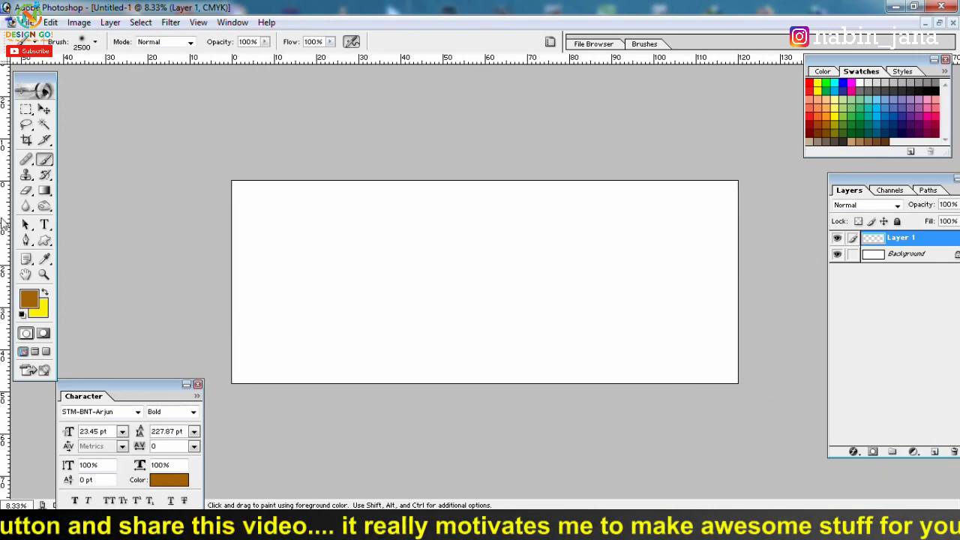
click(29, 300)
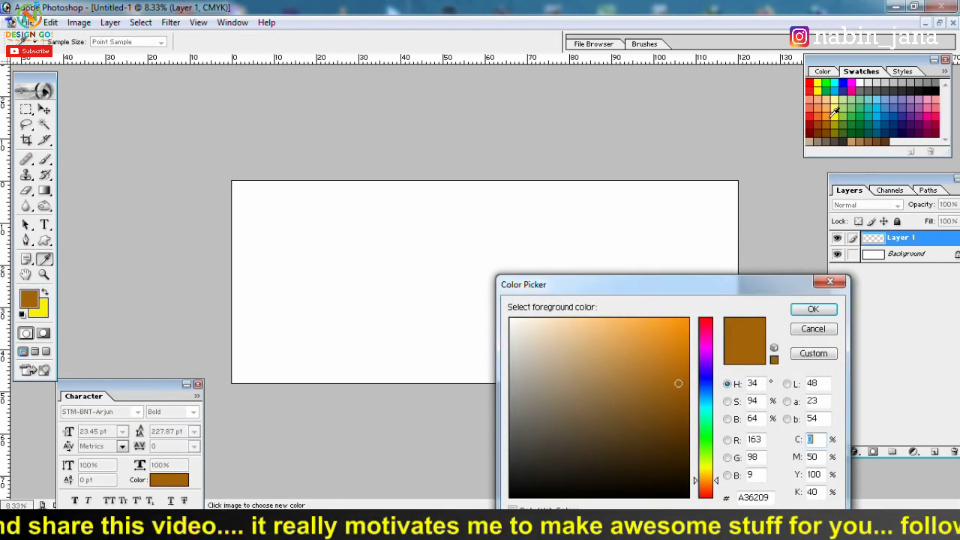
click(821, 119)
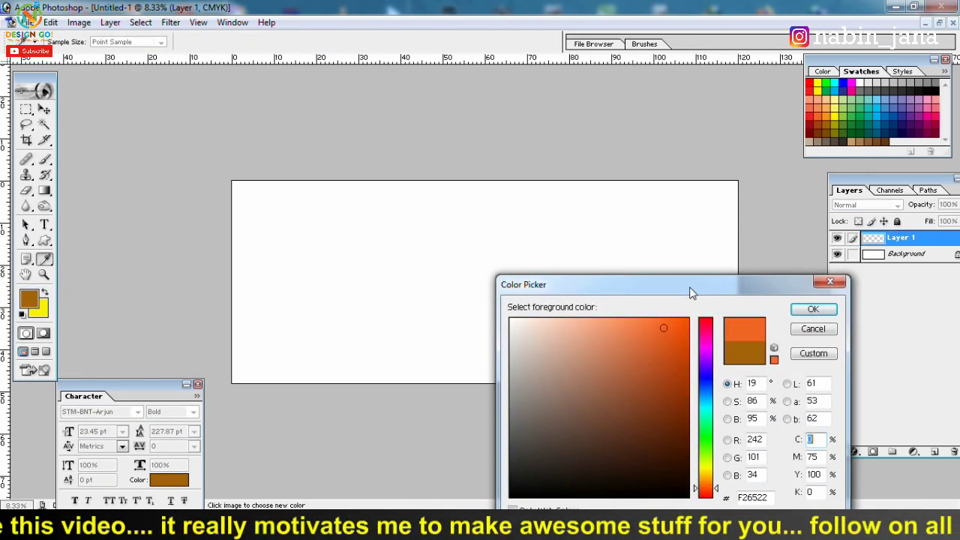
drag(691, 291, 623, 150)
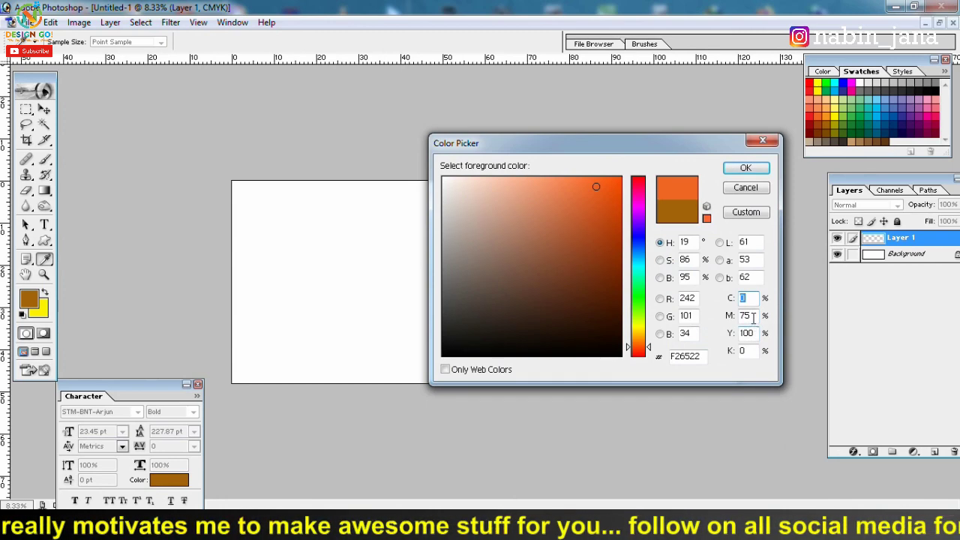
key(Tab)
text(66)
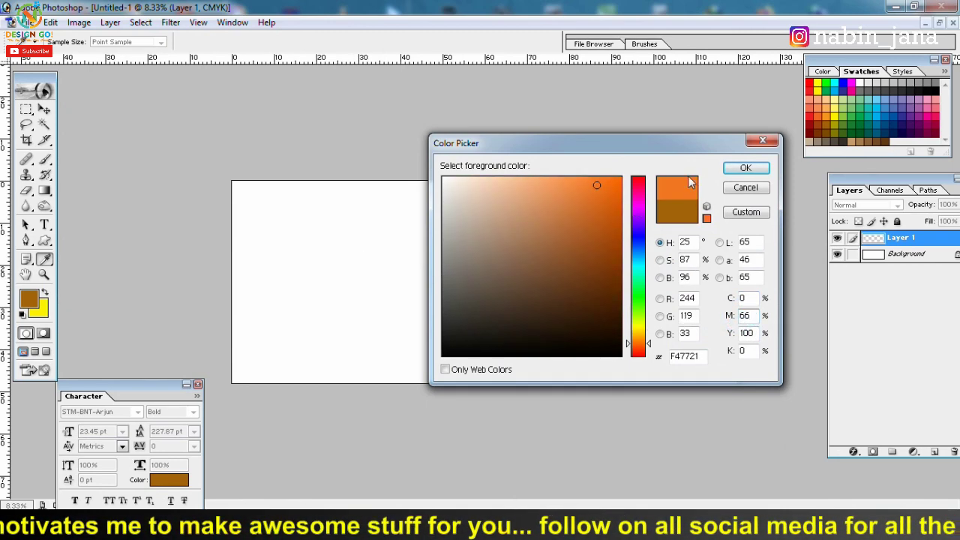
click(746, 169)
key(b)
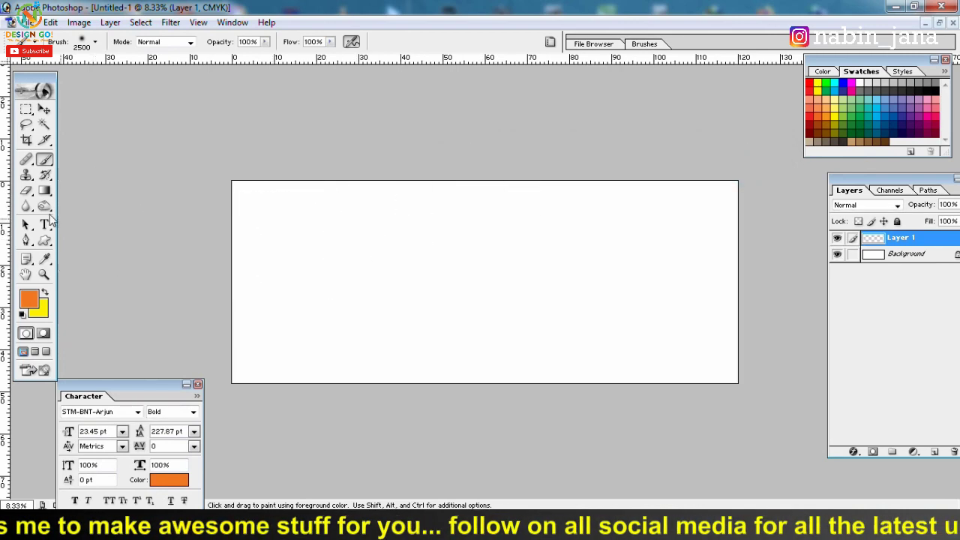
- Paint a soft orange band across the upper part of the canvas on Layer 1
mouse_move(182, 273)
mouse_down()
mouse_move(484, 150)
mouse_move(414, 154)
mouse_up()
drag(525, 187, 232, 225)
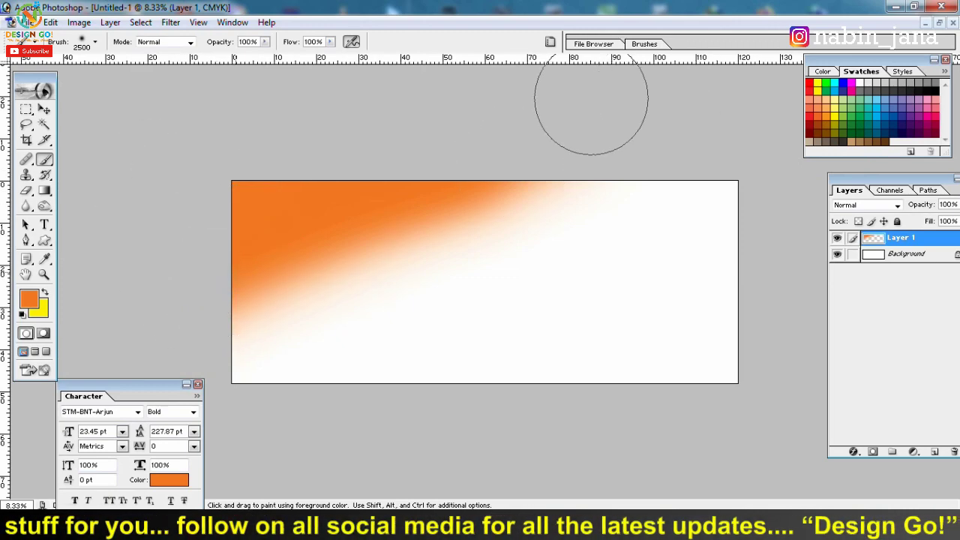
drag(560, 103, 347, 118)
key(ctrl+minus)
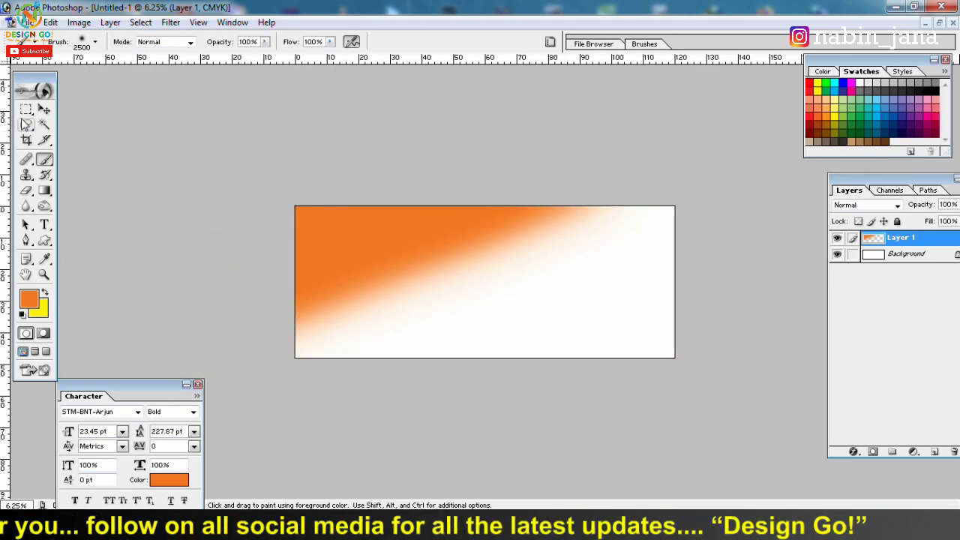
- Duplicate the orange gradient layer, offsetting the copy right and down
click(44, 110)
drag(373, 243, 438, 234)
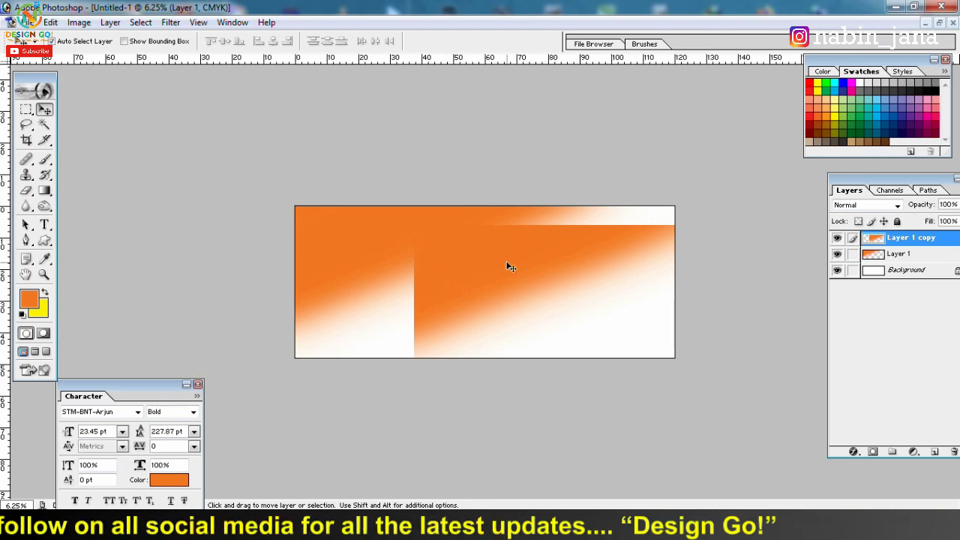
key(ctrl+z)
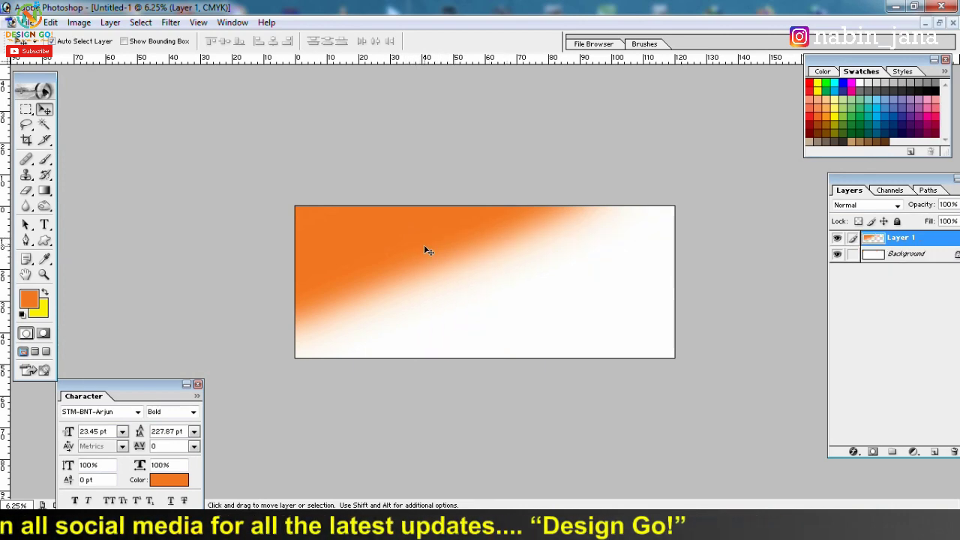
drag(402, 232, 522, 264)
- Flip the copied gradient vertically and horizontally, shift it slightly left, and commit
key(ctrl+t)
right_click(551, 272)
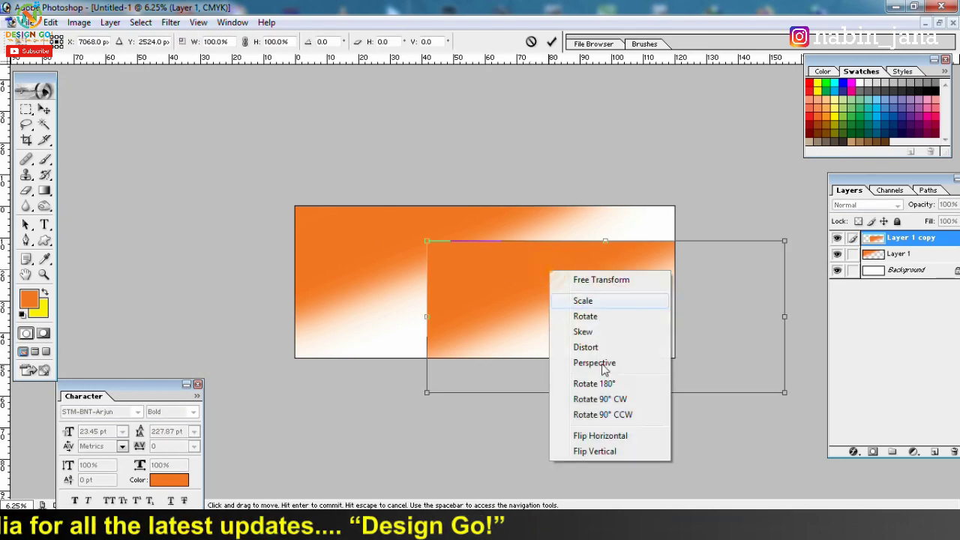
click(610, 453)
right_click(575, 289)
click(646, 454)
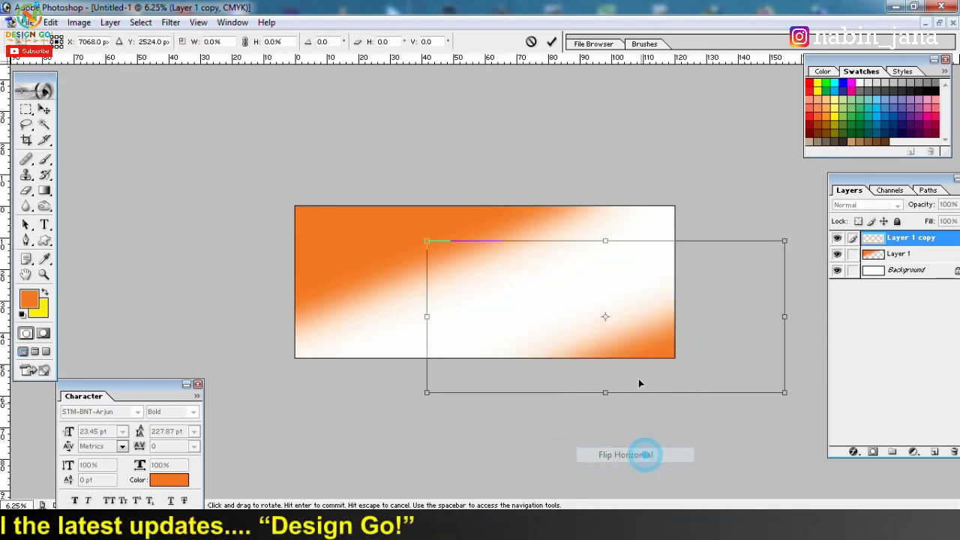
drag(666, 321, 571, 287)
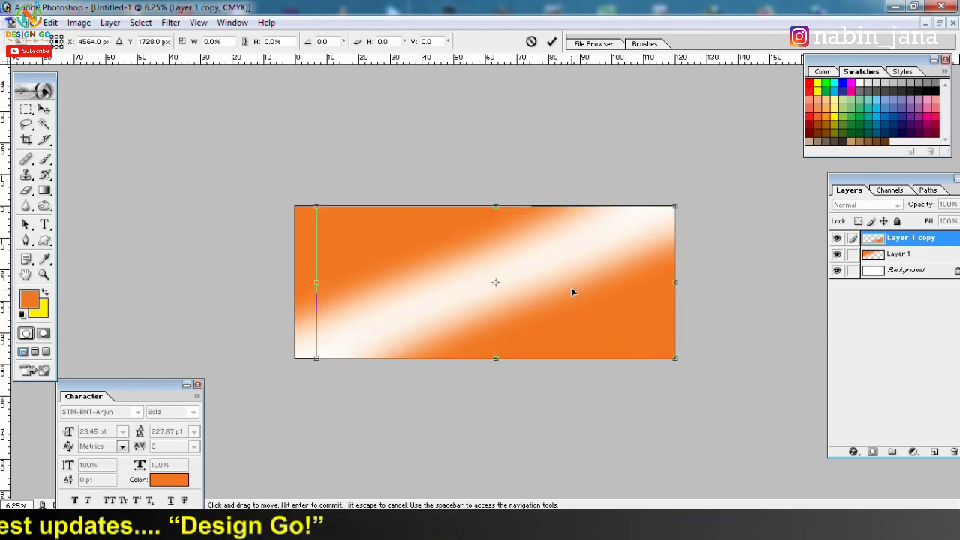
key(Return)
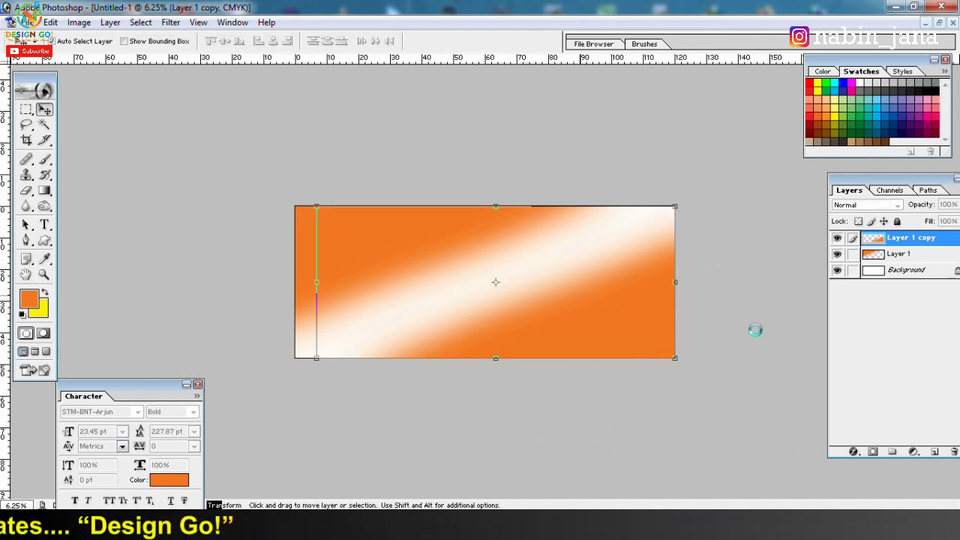
- Give Layer 1 copy a Color Overlay in light green 39B54A
click(855, 452)
click(863, 392)
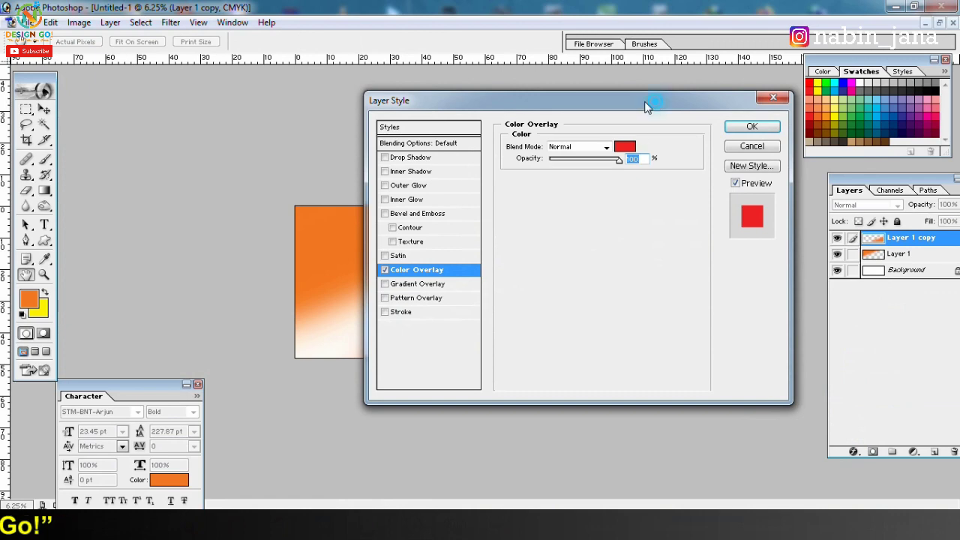
drag(648, 101, 247, 139)
click(225, 184)
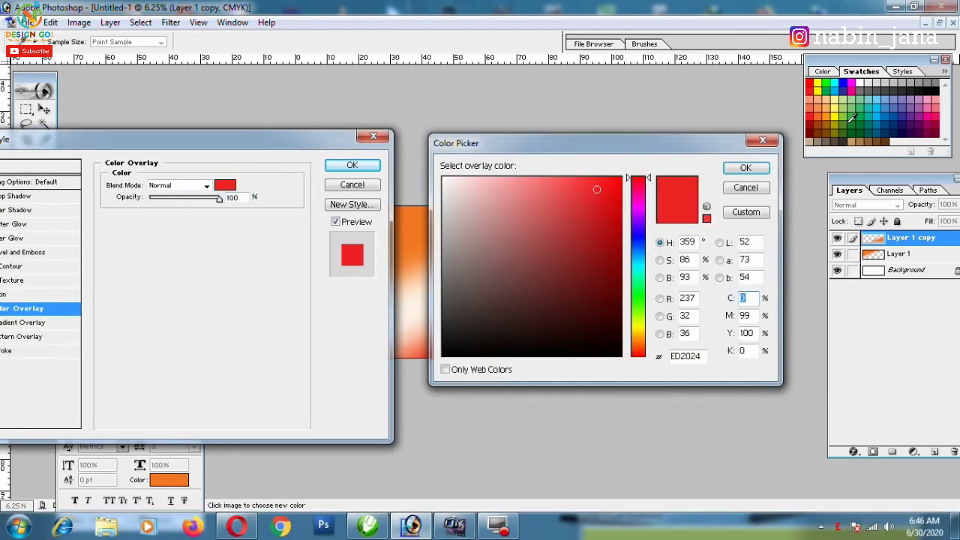
click(853, 118)
drag(698, 144, 350, 228)
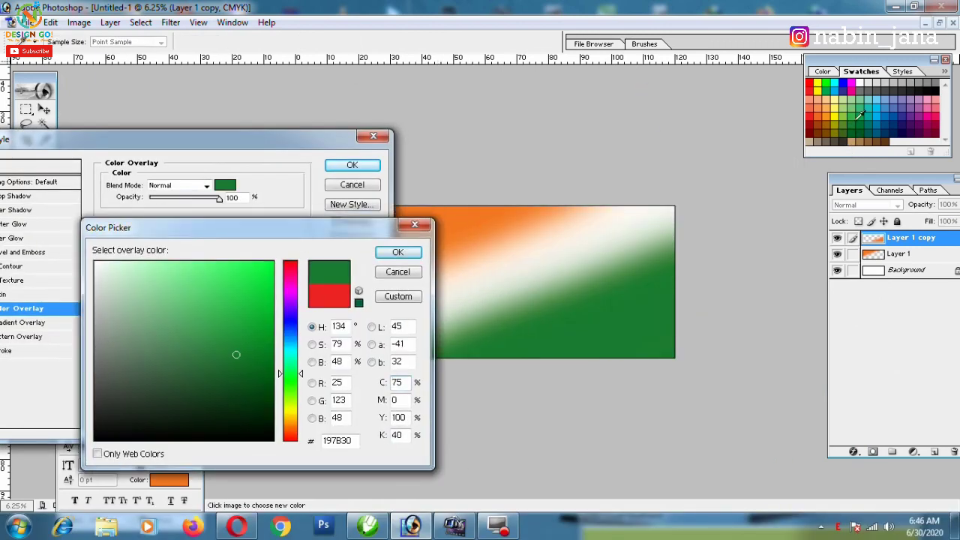
click(853, 117)
click(853, 118)
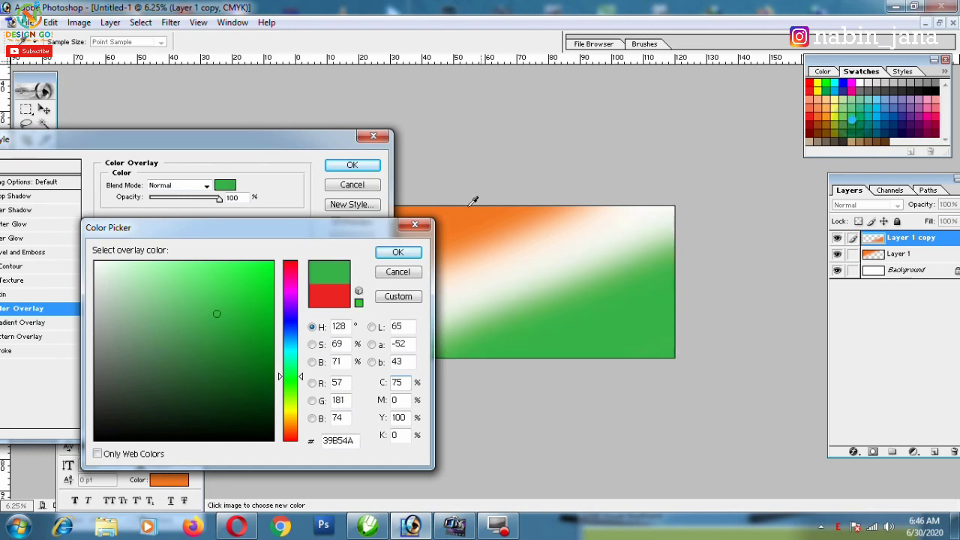
click(398, 252)
click(351, 164)
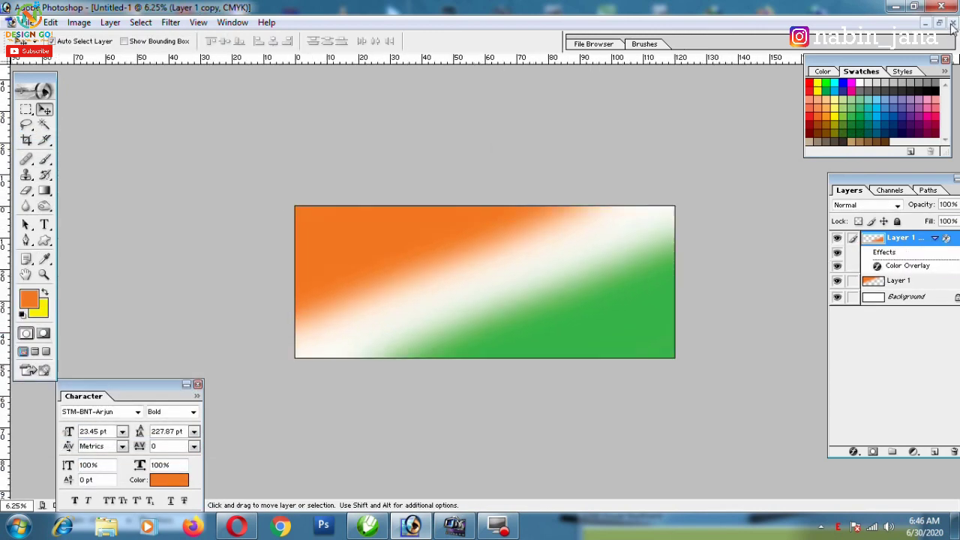
- Float the banner document window and bring up the green wave image document
click(939, 22)
drag(400, 123, 570, 80)
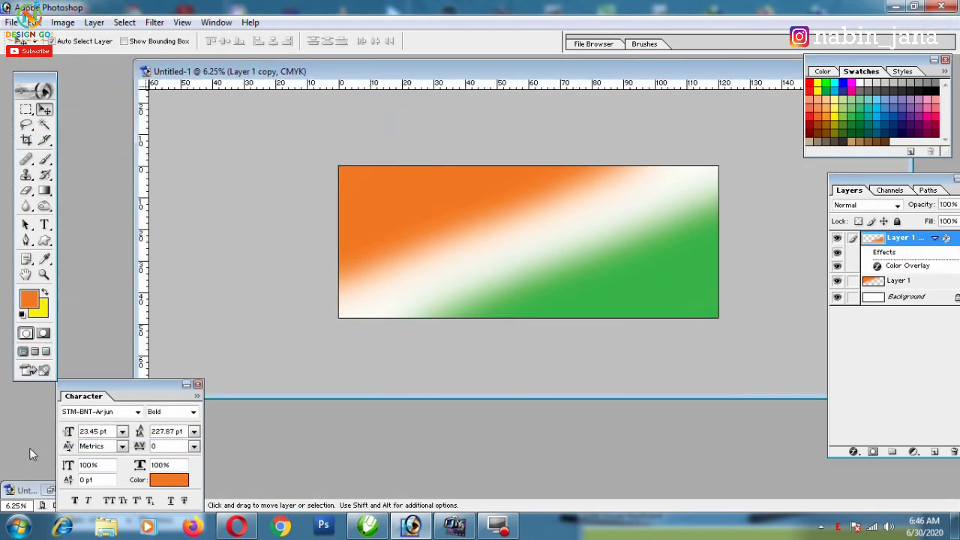
click(22, 491)
- Drag the green wave image into the banner and stretch it to the right and bottom edges
drag(186, 234, 600, 188)
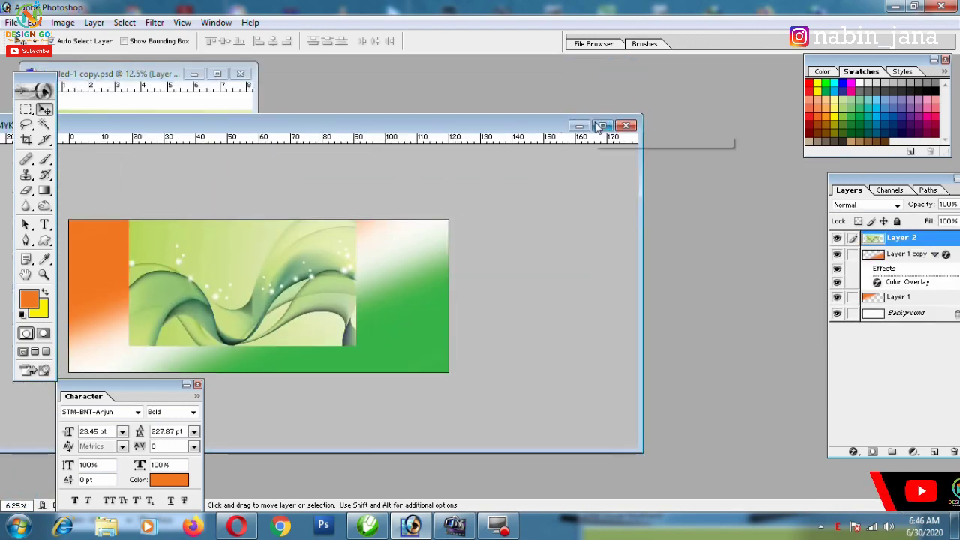
click(606, 126)
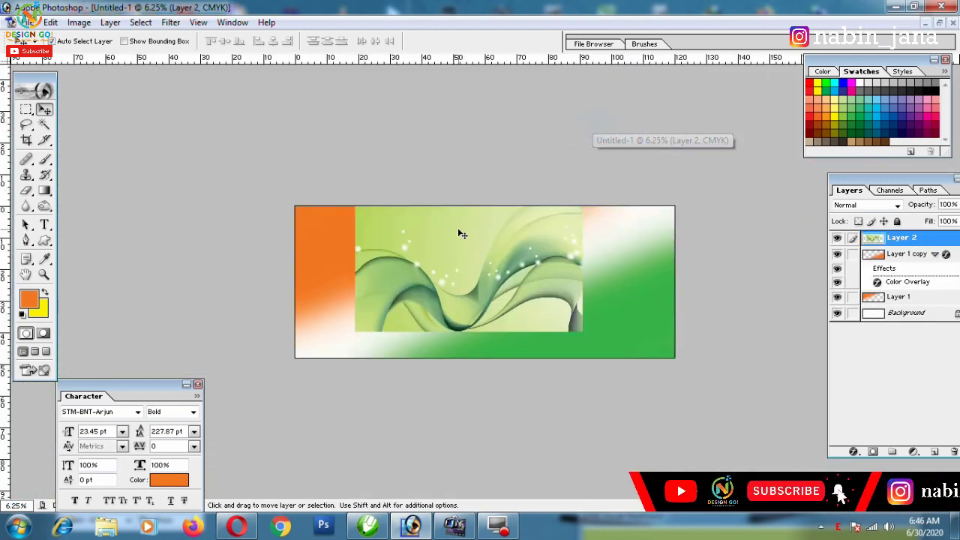
drag(435, 266, 416, 270)
key(ctrl+t)
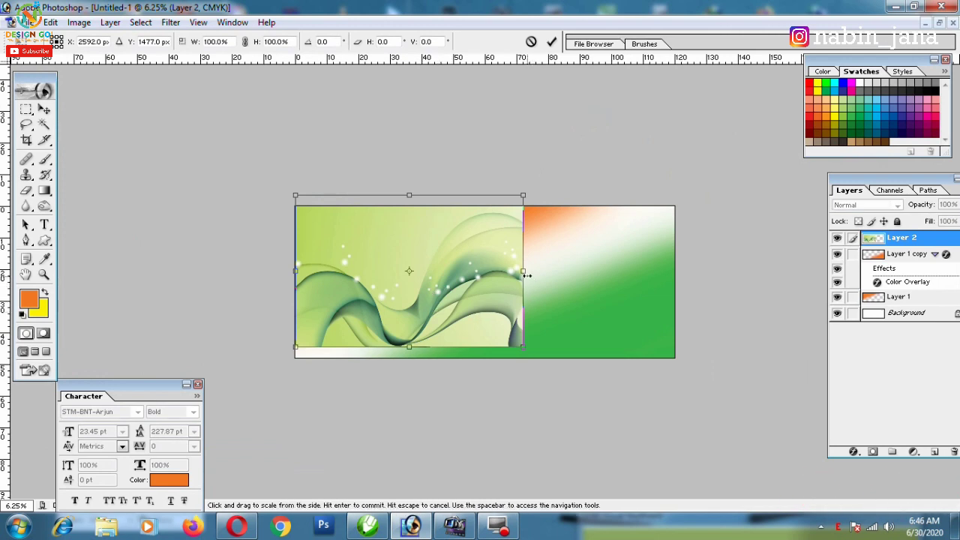
drag(521, 273, 677, 282)
drag(499, 344, 488, 359)
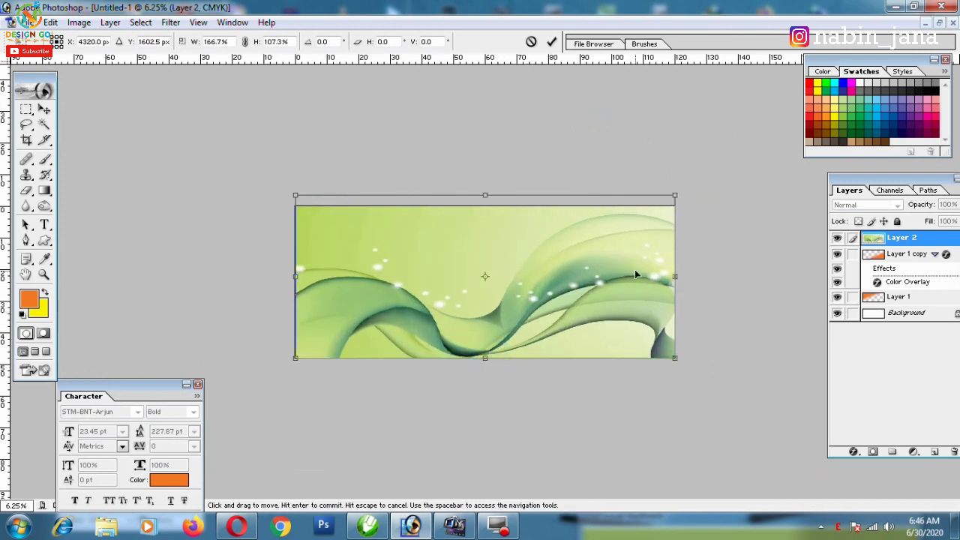
key(Return)
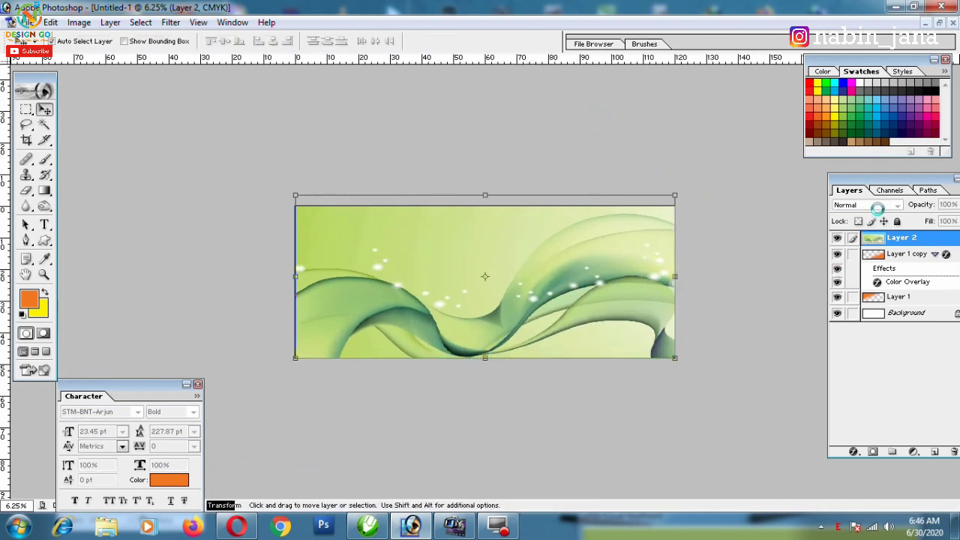
- Set the wave layer to Overlay blend mode and stretch it past the top and sides
click(877, 205)
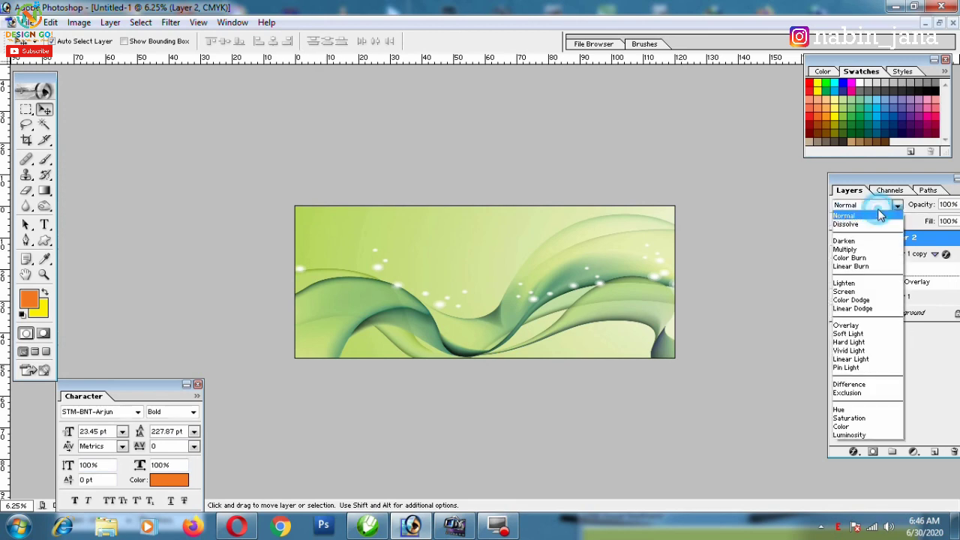
click(849, 326)
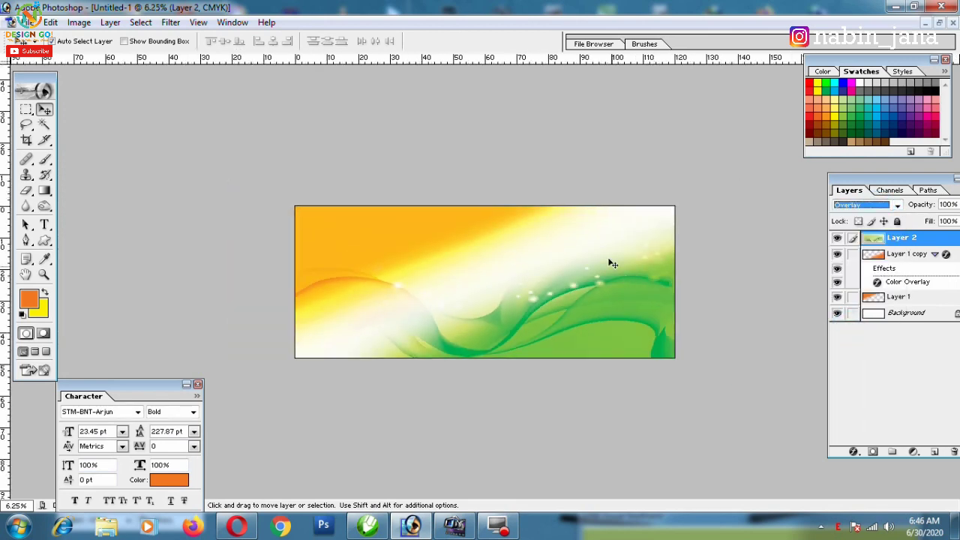
key(ctrl+t)
drag(488, 192, 487, 66)
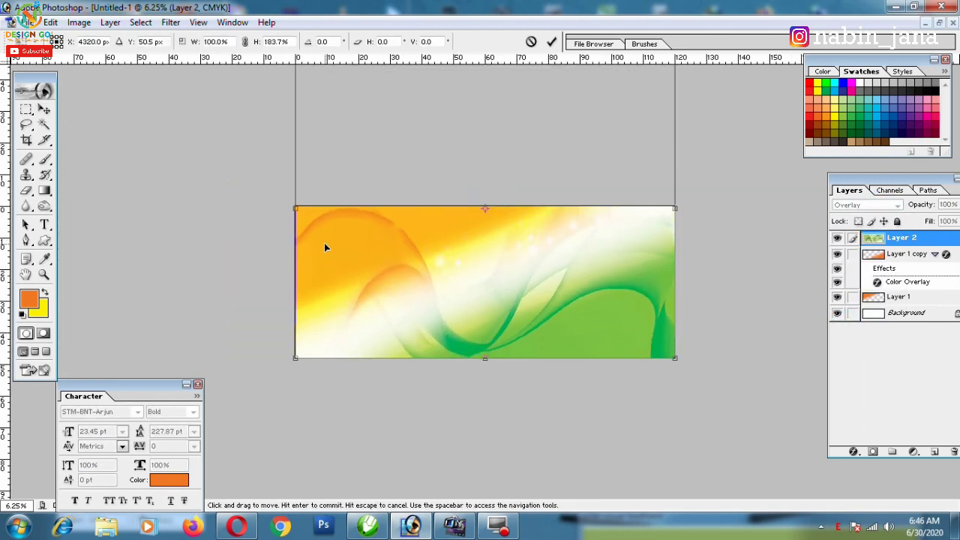
drag(294, 213, 237, 209)
drag(518, 257, 483, 258)
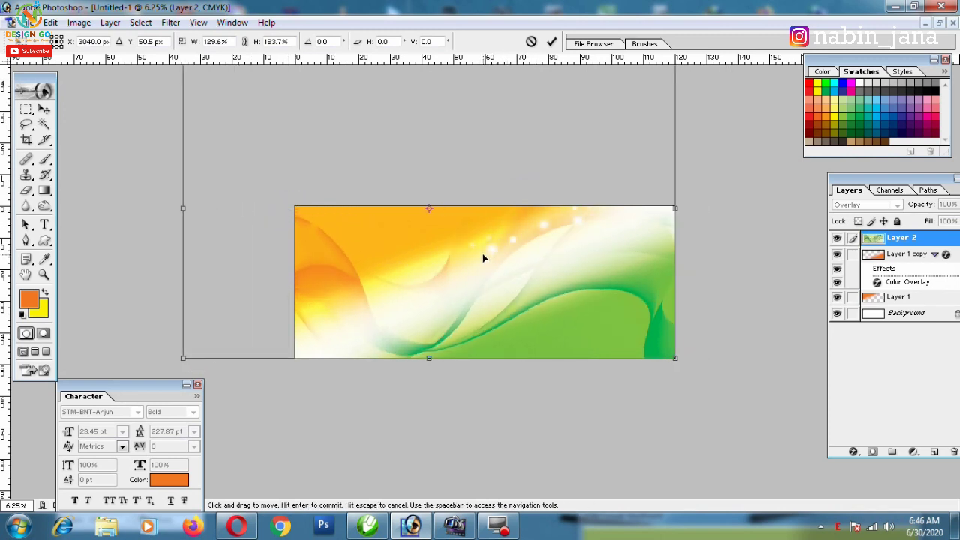
key(Return)
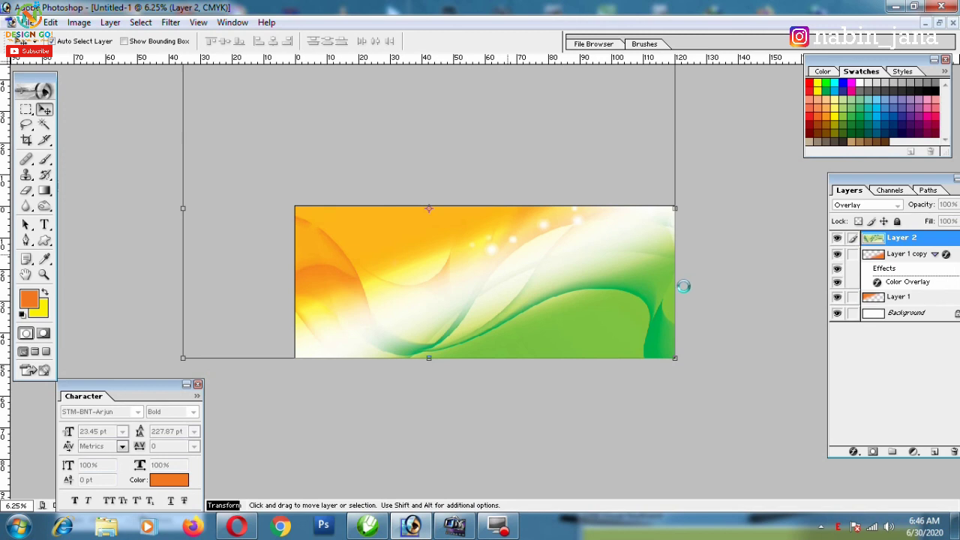
key(ctrl+plus)
- Select the orange Layer 1 and stretch it down and to the right past the banner
click(909, 255)
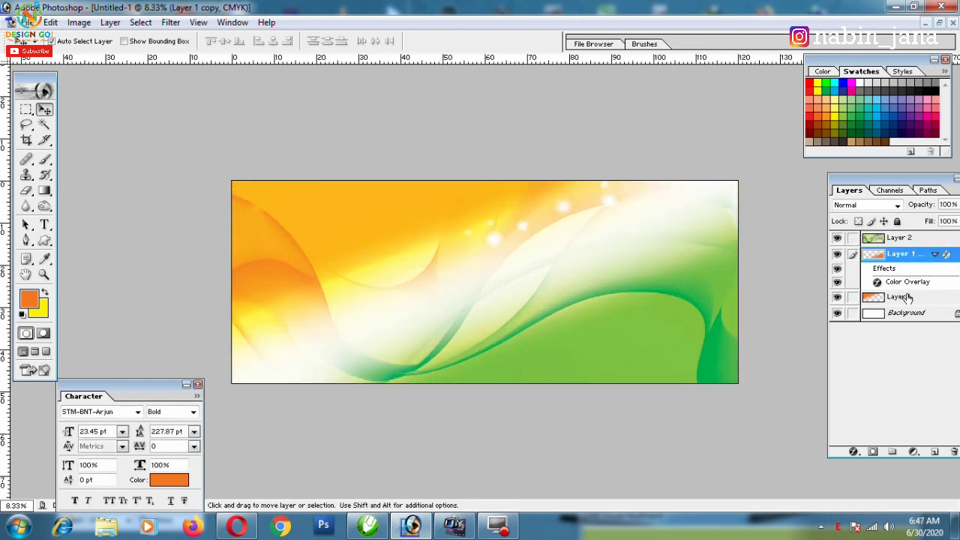
click(908, 297)
key(ctrl+minus)
key(ctrl+t)
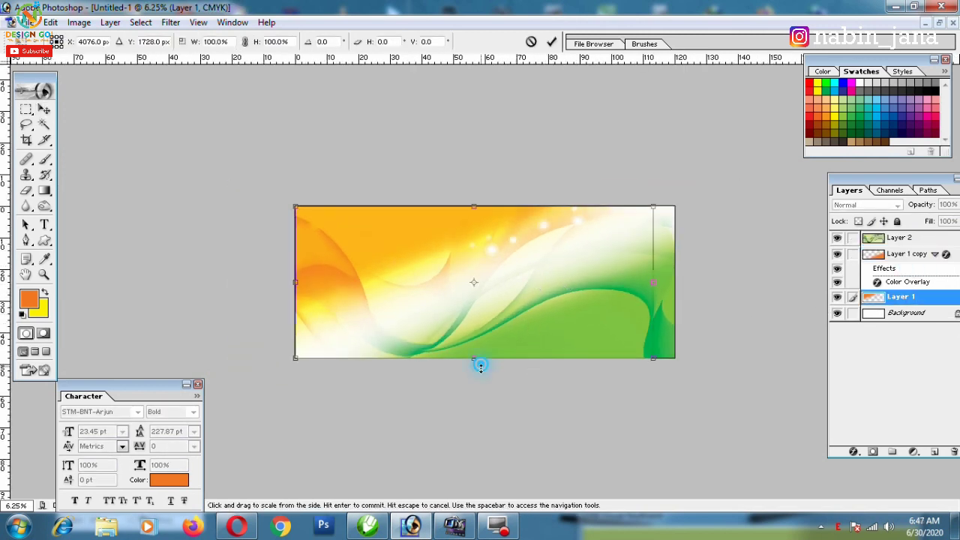
drag(474, 358, 473, 413)
drag(646, 314, 705, 311)
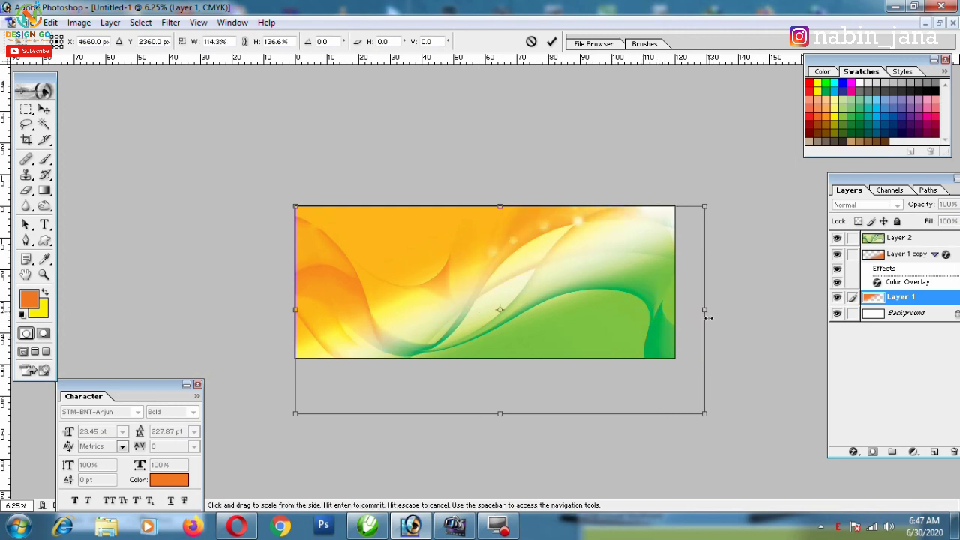
- Extend Layer 1 further down, up and sideways beyond the edges, then commit
drag(559, 415, 568, 461)
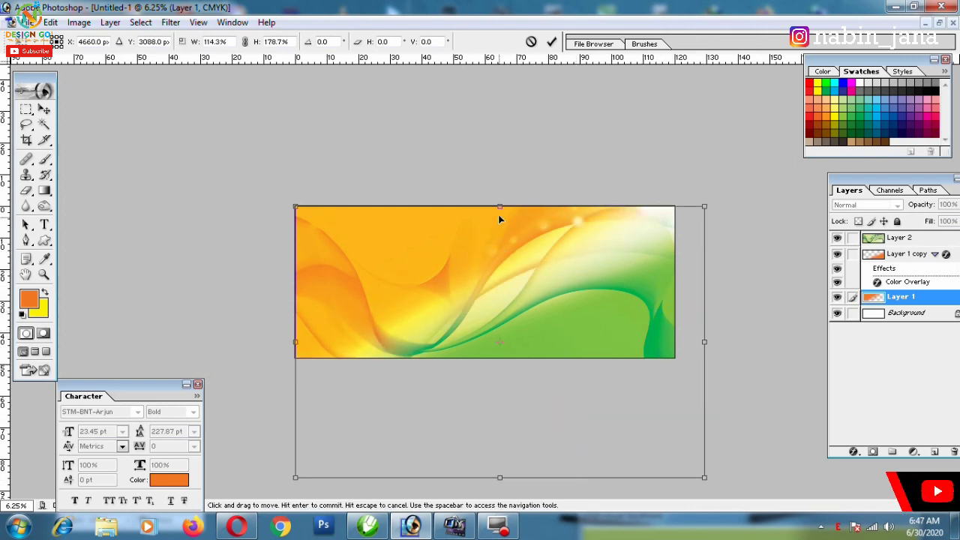
drag(500, 205, 500, 188)
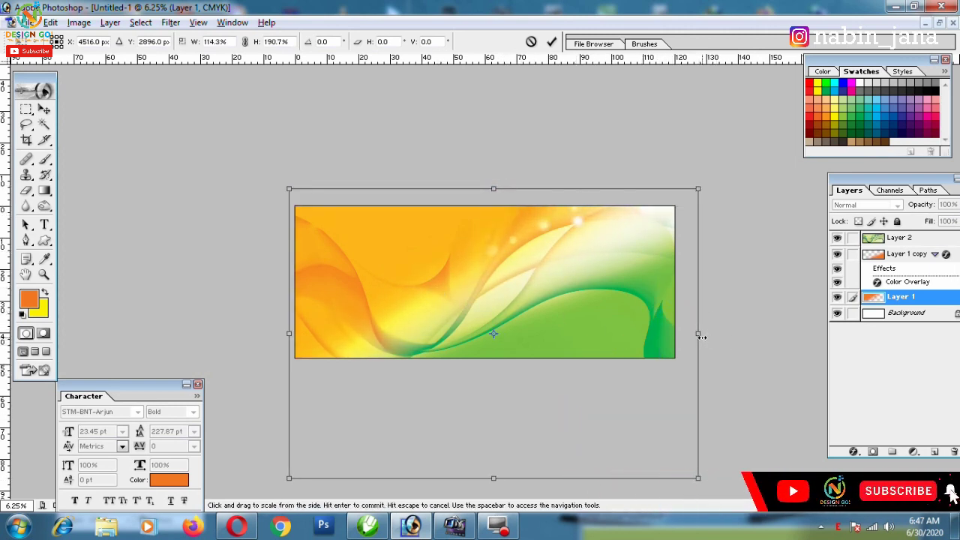
drag(704, 332, 723, 330)
drag(577, 318, 576, 316)
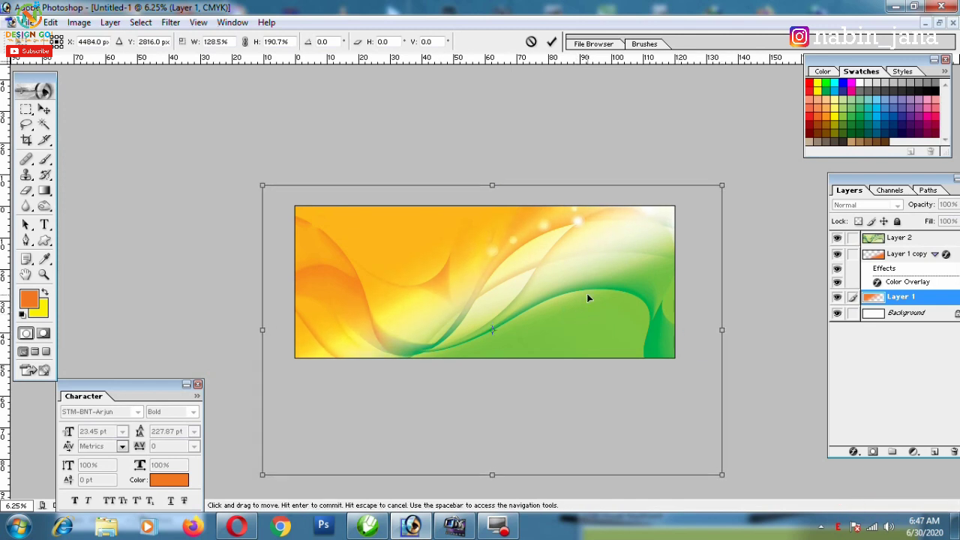
key(Return)
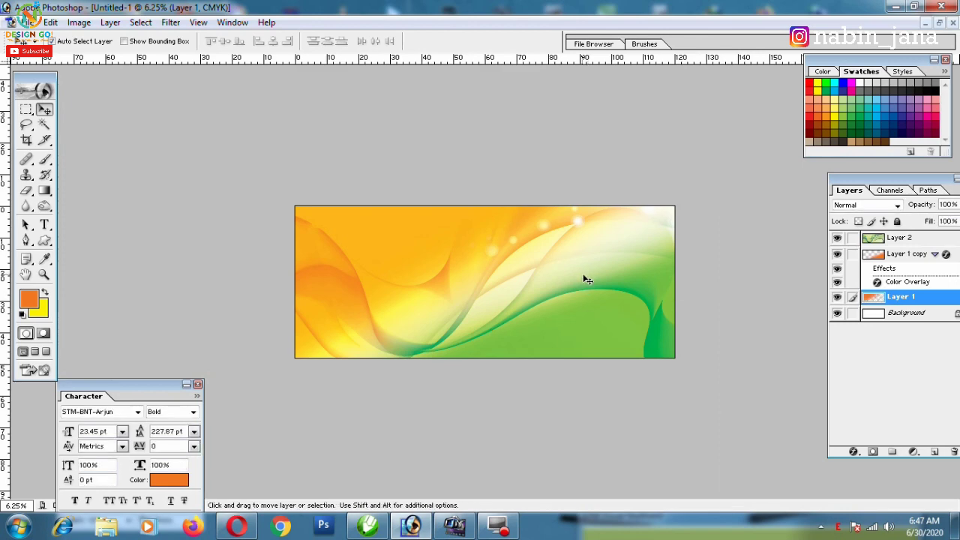
key(ctrl+plus)
key(ctrl+plus)
key(ctrl+minus)
- Add a new empty Layer 3 above the wave layer and select the whole canvas
click(703, 275)
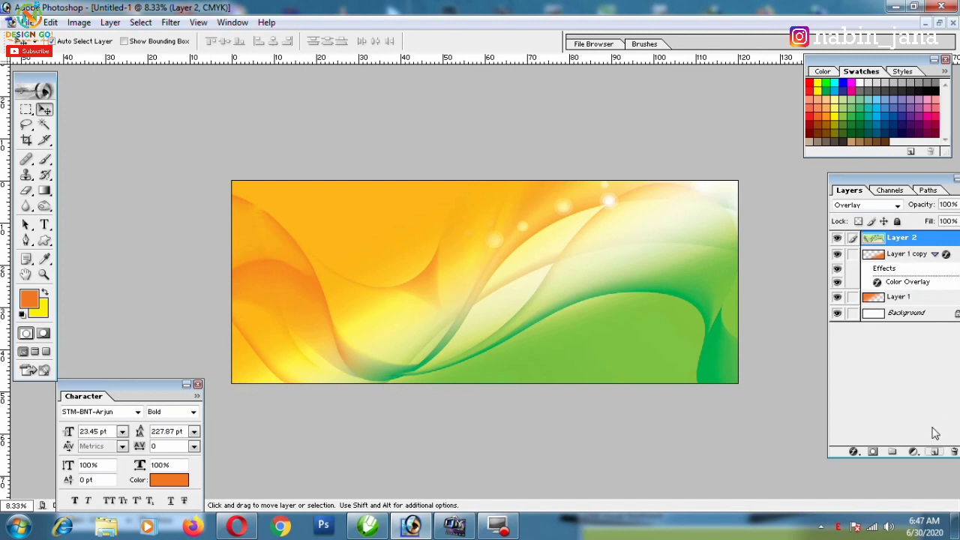
click(933, 451)
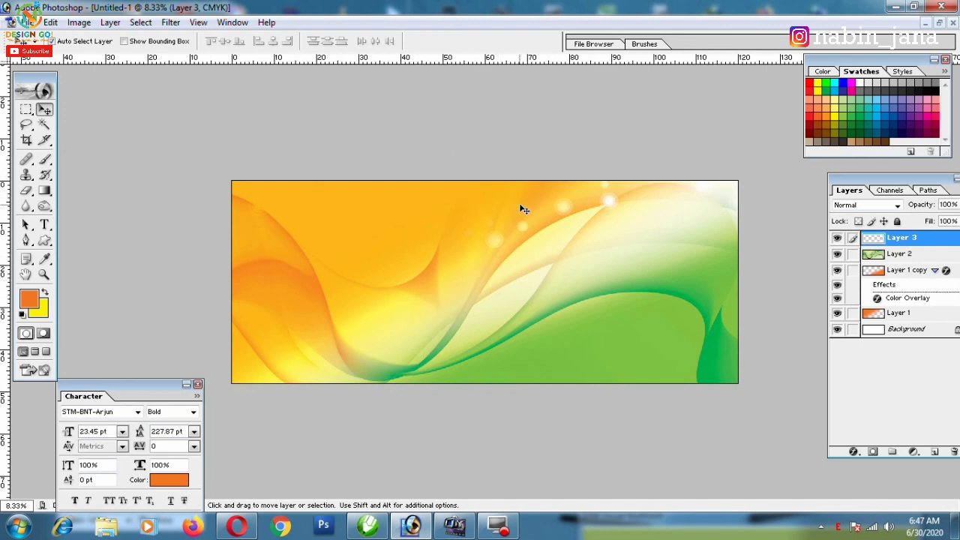
key(ctrl+plus)
key(ctrl+a)
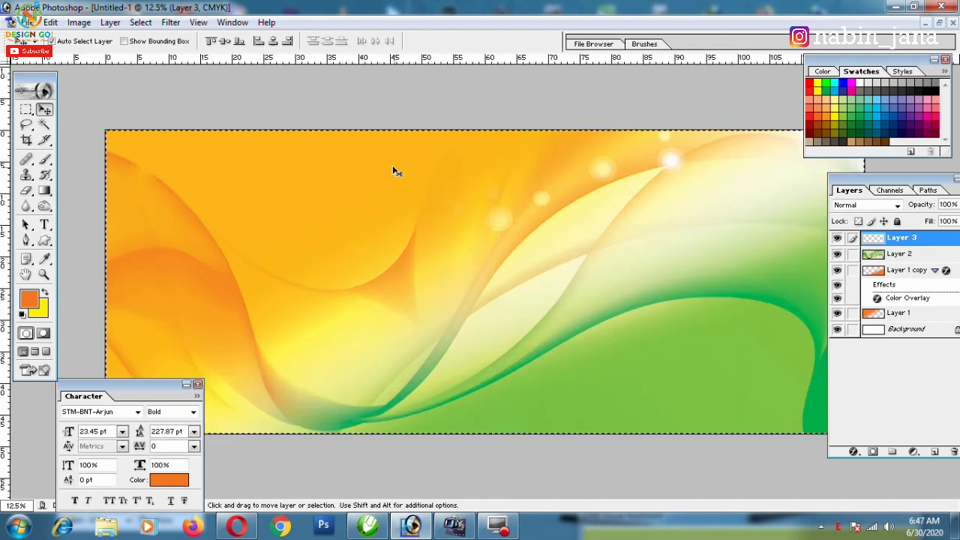
- Stroke the canvas edge with a 10 px orange outline, then deselect
click(27, 110)
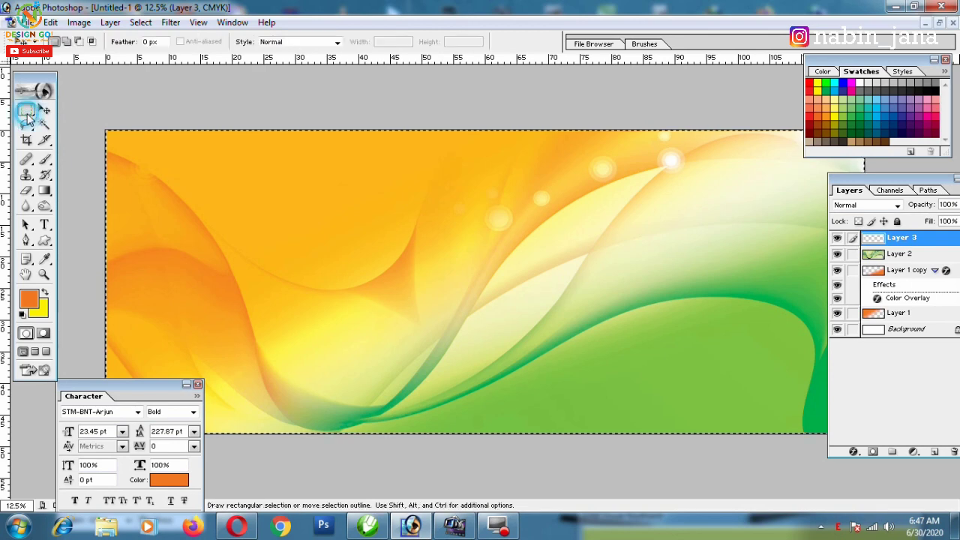
right_click(224, 162)
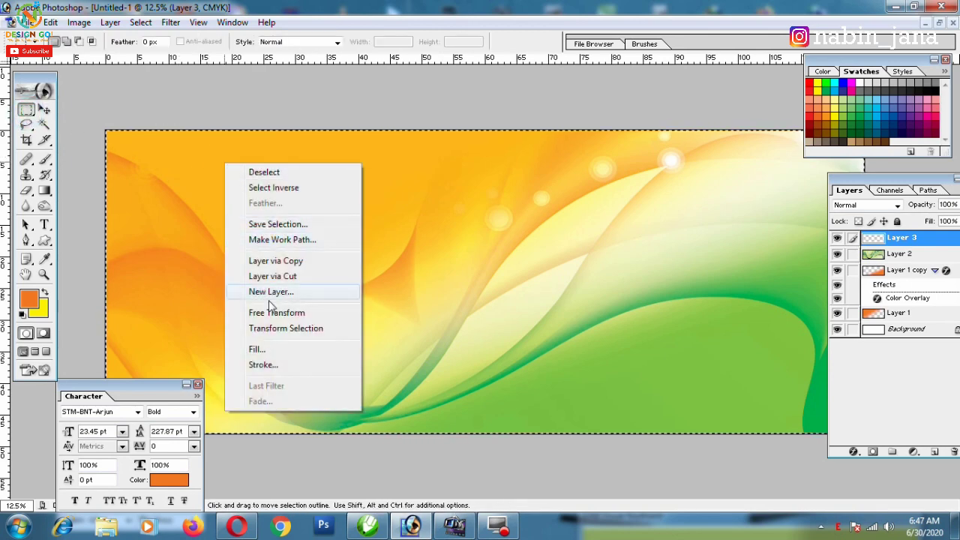
click(263, 364)
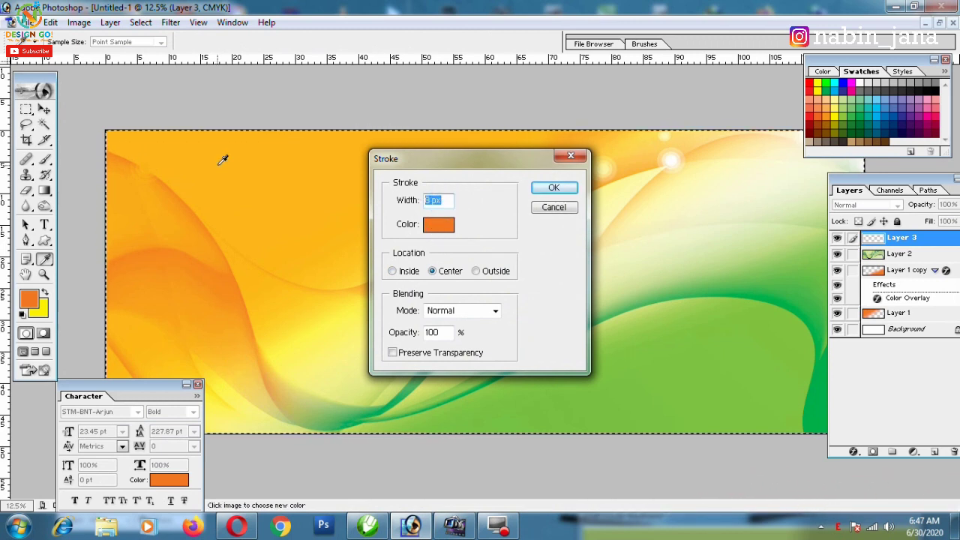
text(10)
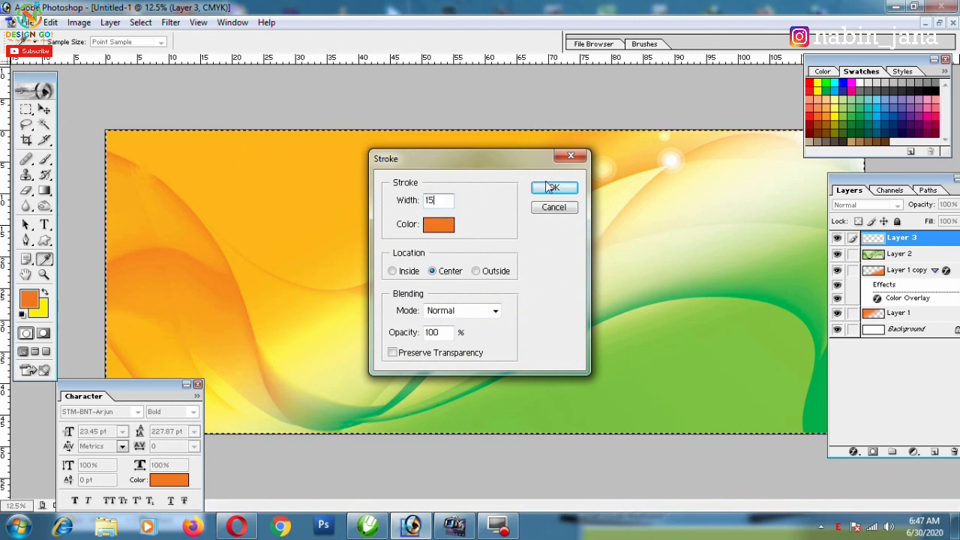
click(553, 188)
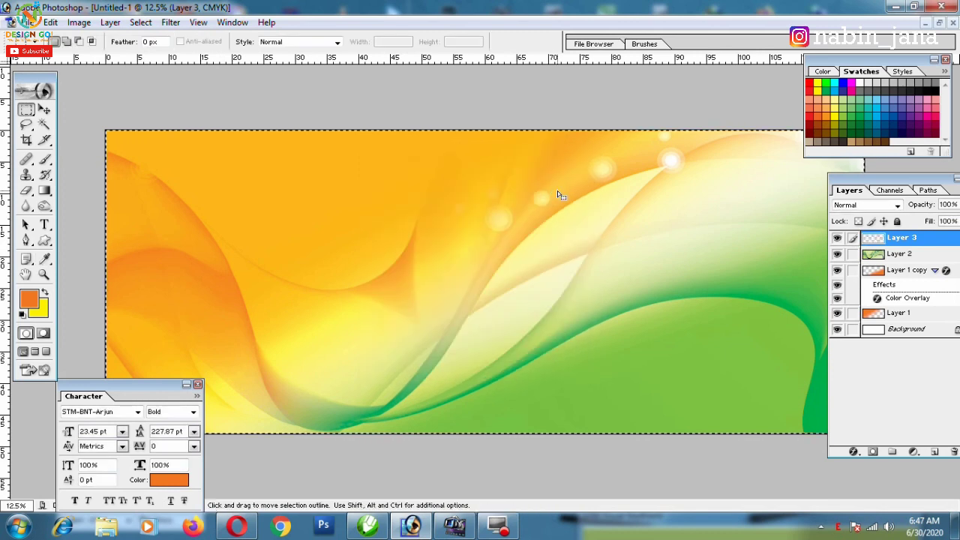
key(ctrl+d)
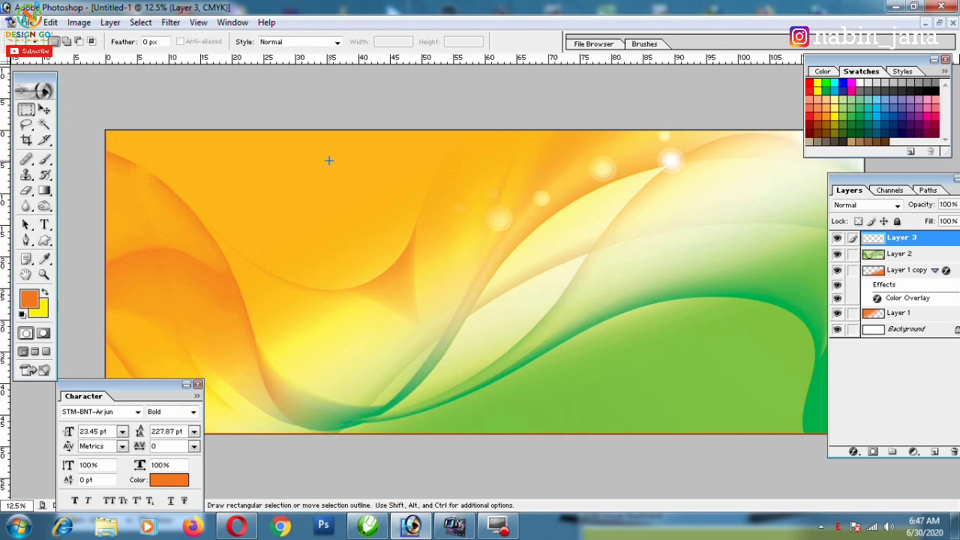
click(43, 109)
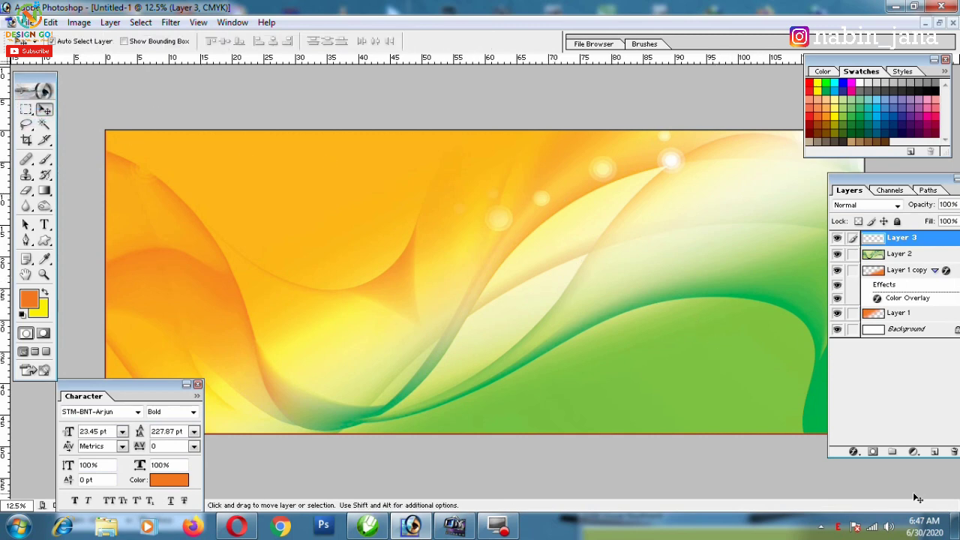
click(855, 453)
- Add a 40 px Stroke layer effect in orange F26522 to Layer 3
click(863, 443)
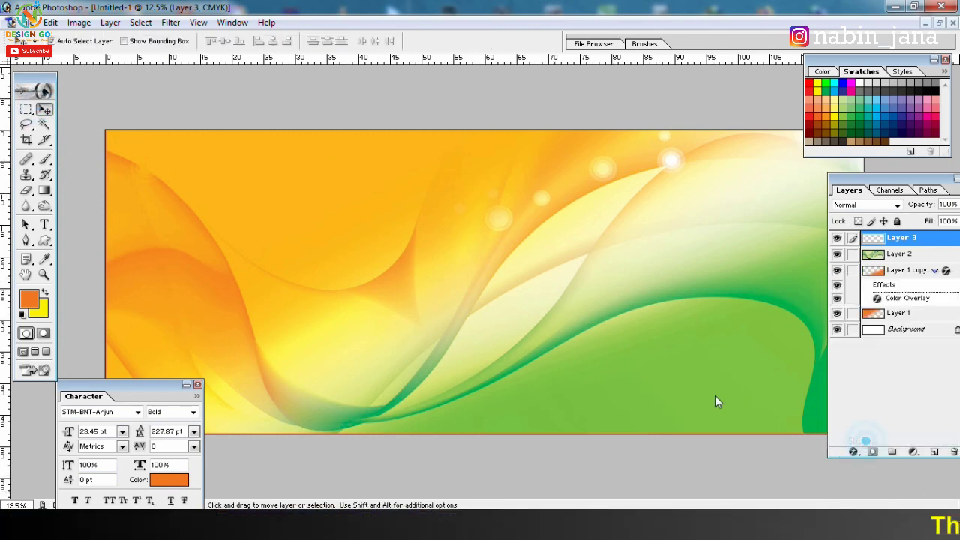
drag(278, 141, 709, 234)
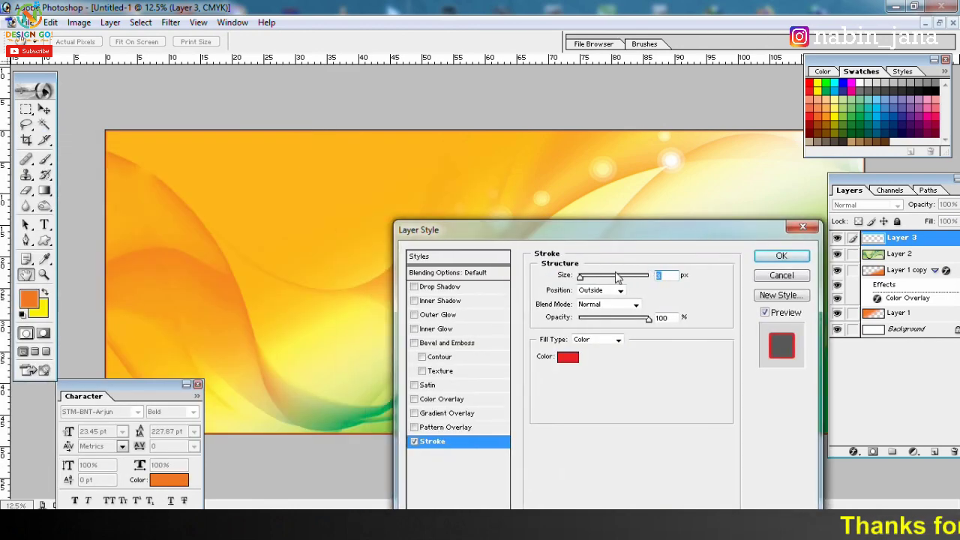
drag(581, 276, 593, 276)
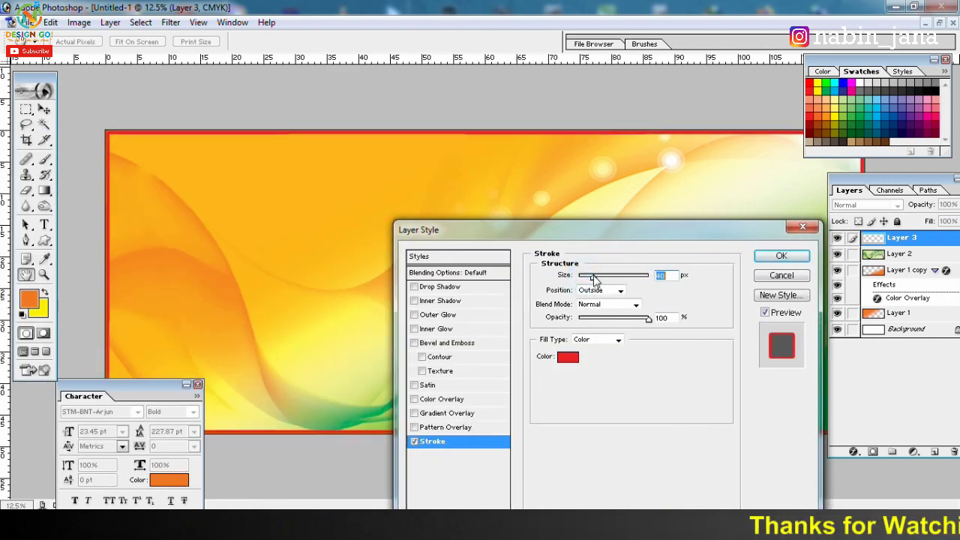
click(568, 356)
click(29, 299)
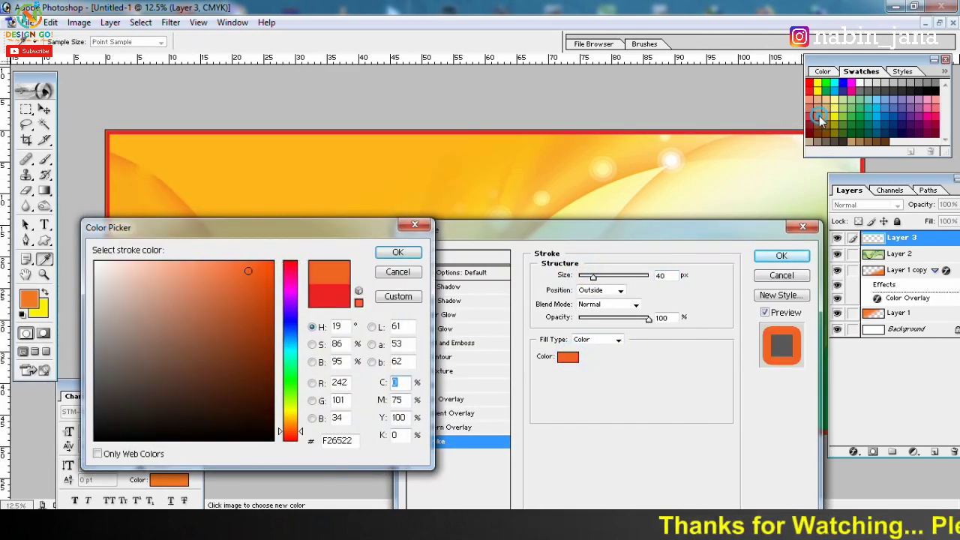
click(398, 252)
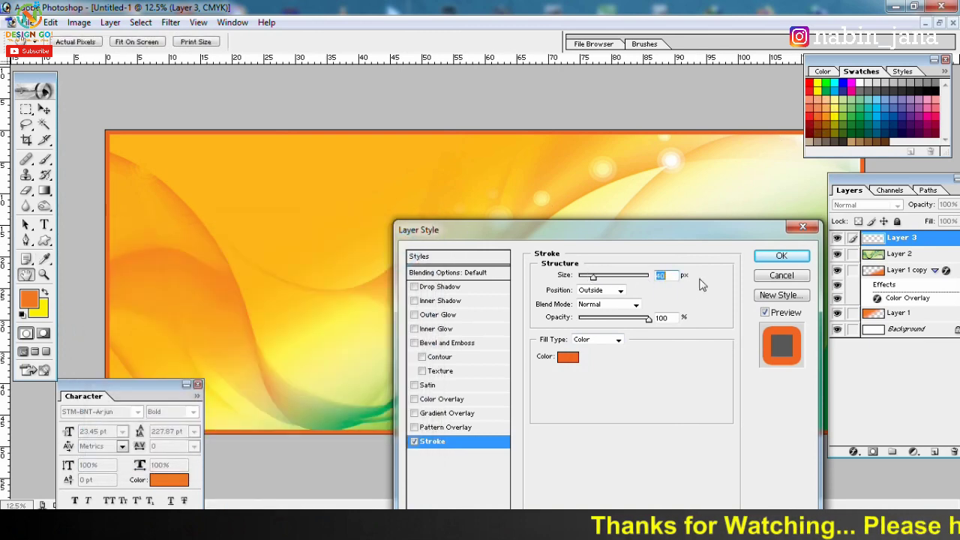
click(781, 256)
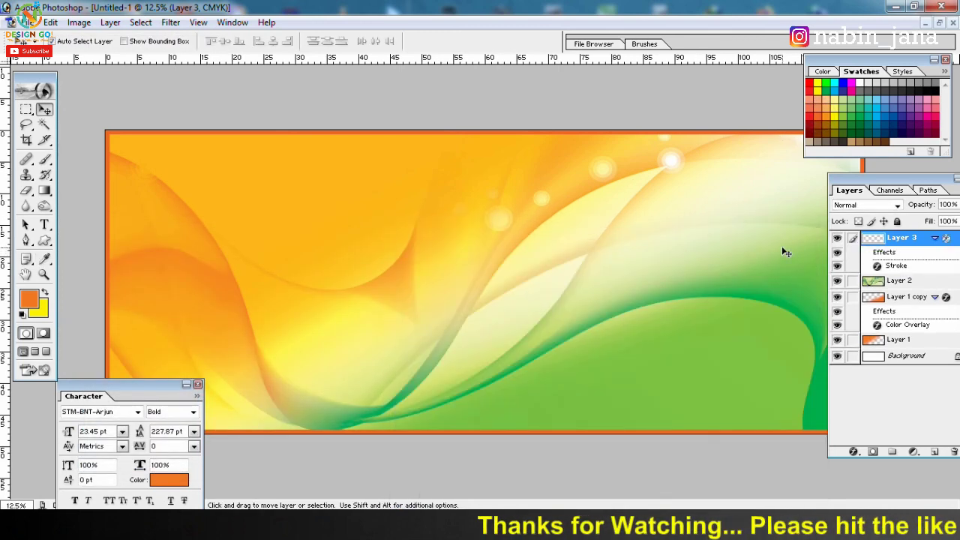
- Duplicate Layer 3, link the copy to it, and merge them into one layer
key(ctrl+j)
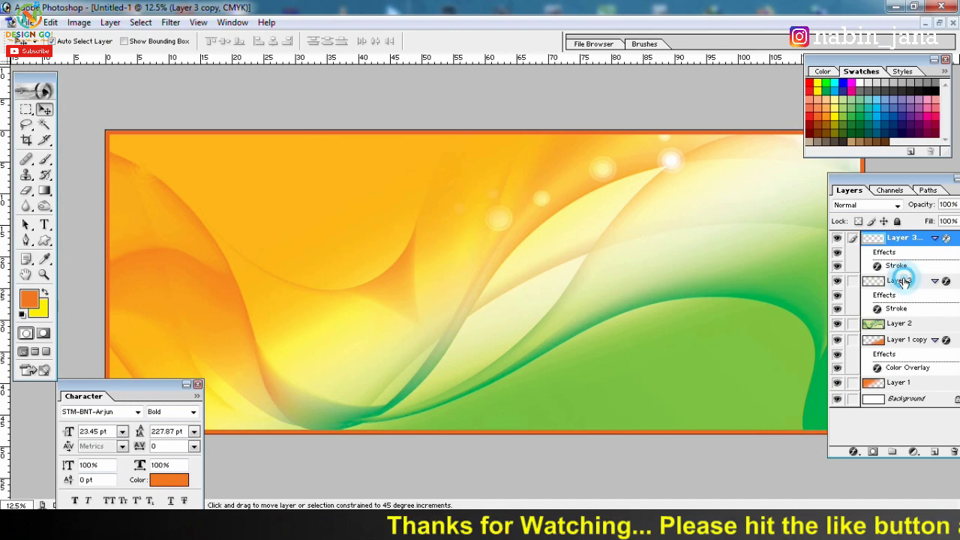
click(900, 279)
click(853, 237)
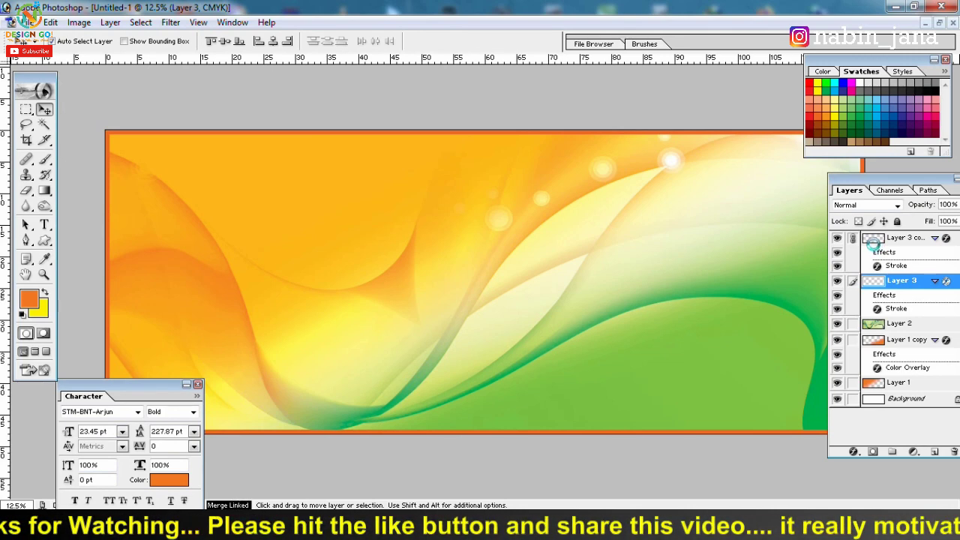
key(ctrl+e)
- Give Layer 3 a 57 px white Stroke and an orange Color Overlay
click(854, 453)
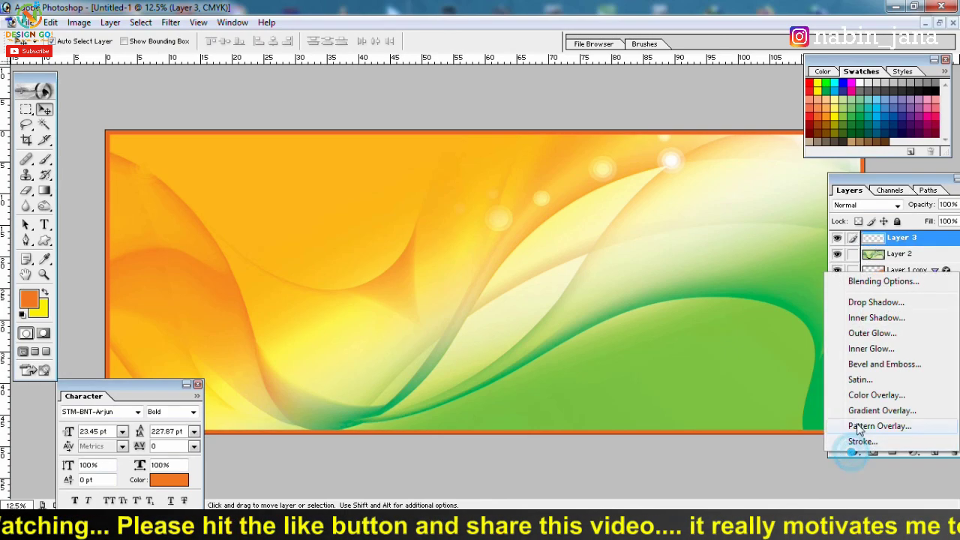
click(861, 441)
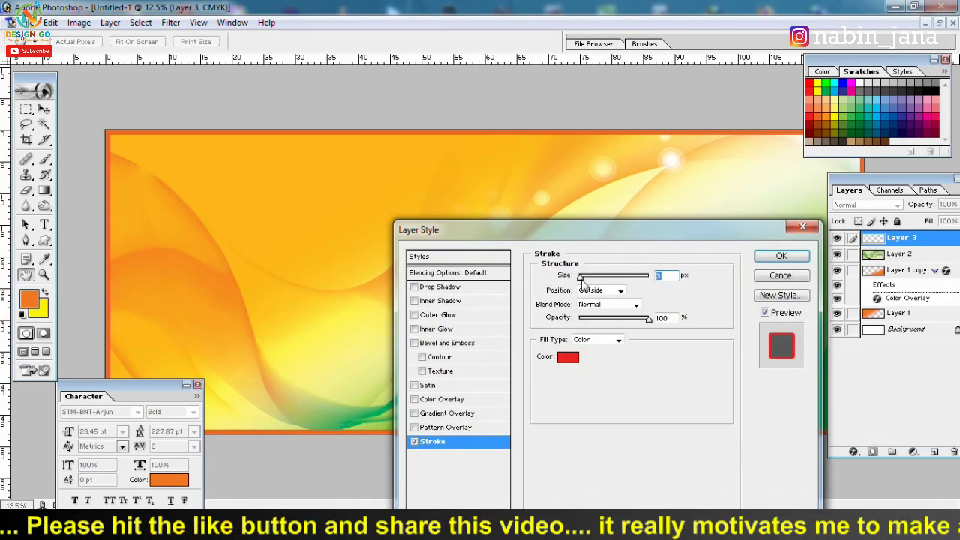
drag(582, 279, 599, 277)
click(568, 357)
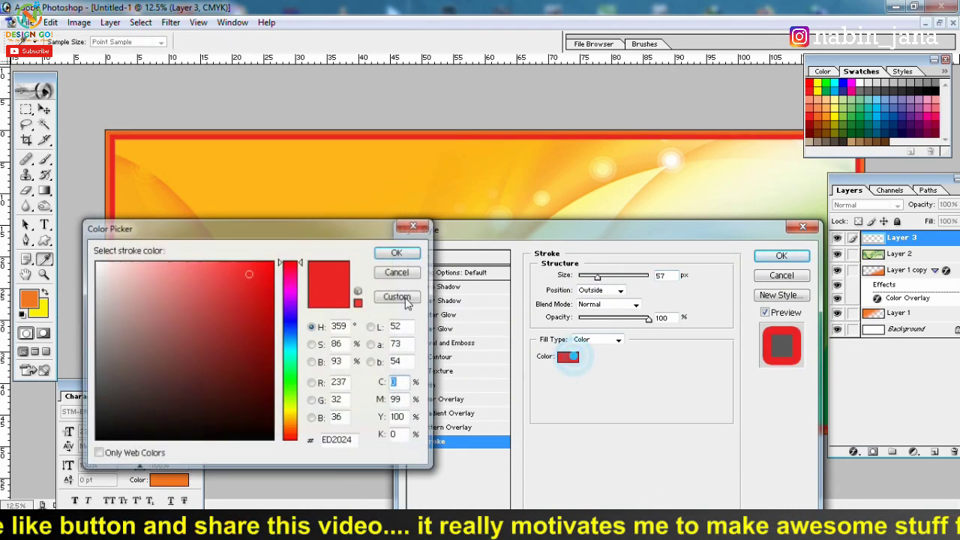
drag(101, 266, 68, 255)
click(396, 253)
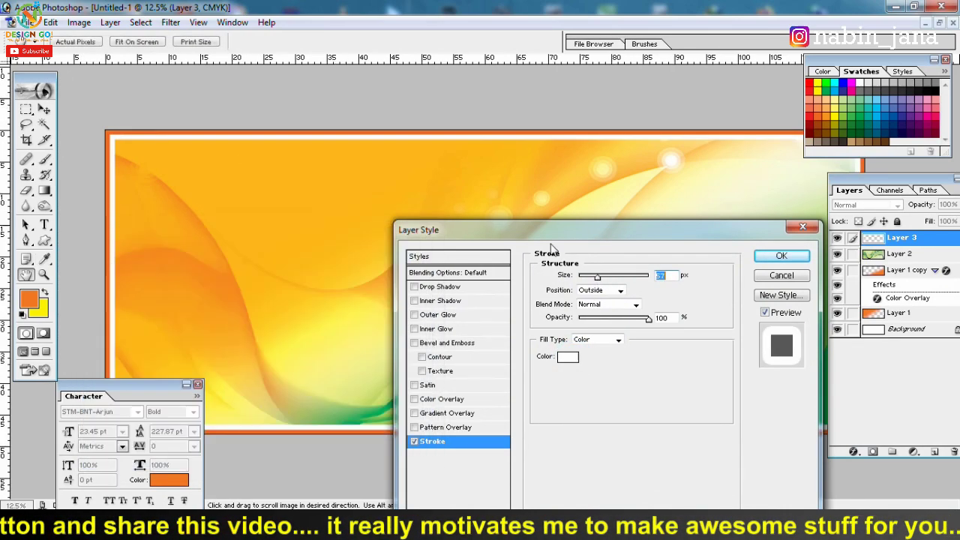
click(450, 399)
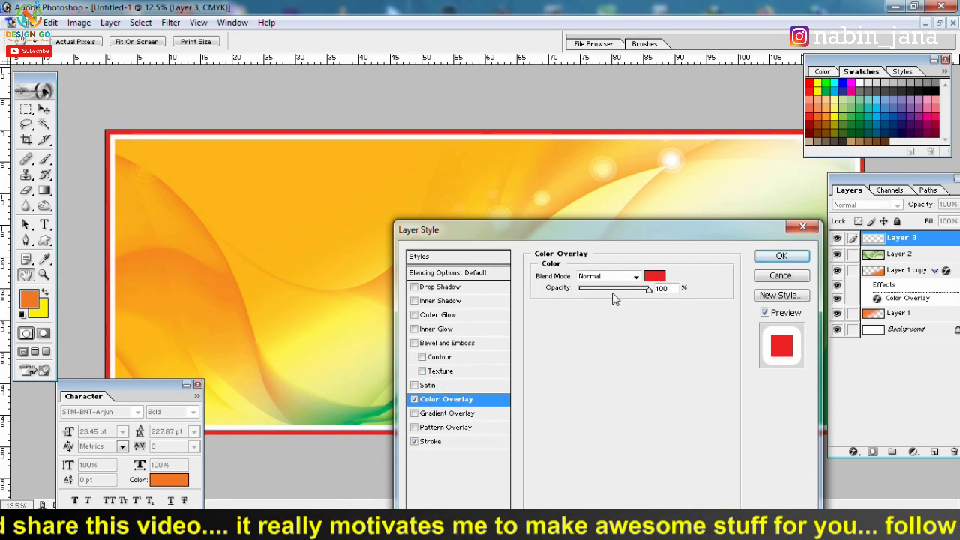
click(654, 276)
click(813, 122)
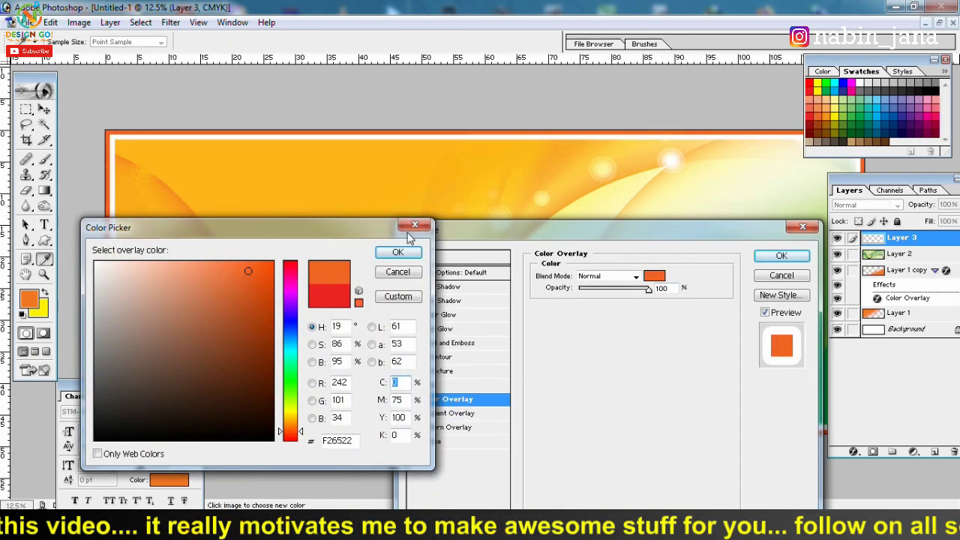
click(396, 253)
click(782, 256)
- Duplicate Layer 3 with its effects and link the copy to Layer 3
key(v)
key(ctrl+j)
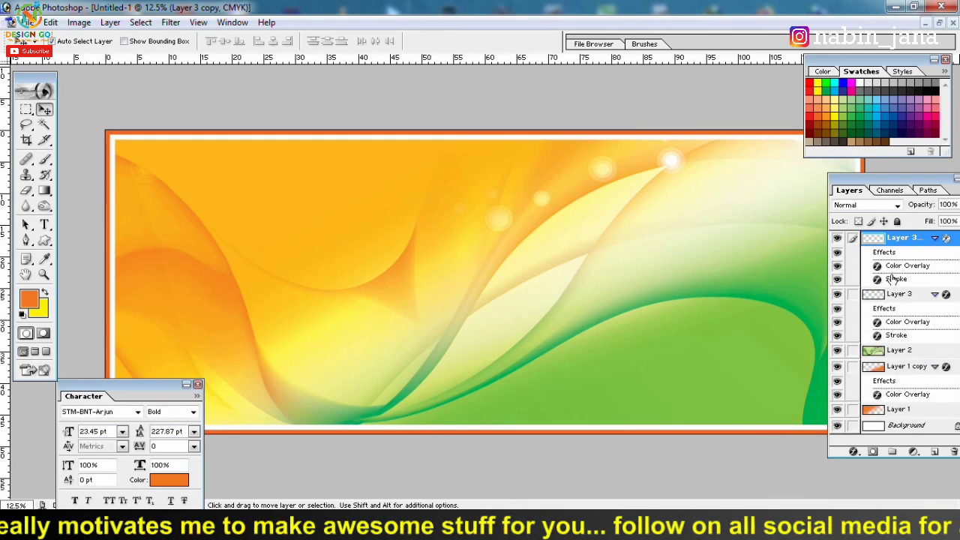
key(alt+bracketleft)
click(853, 238)
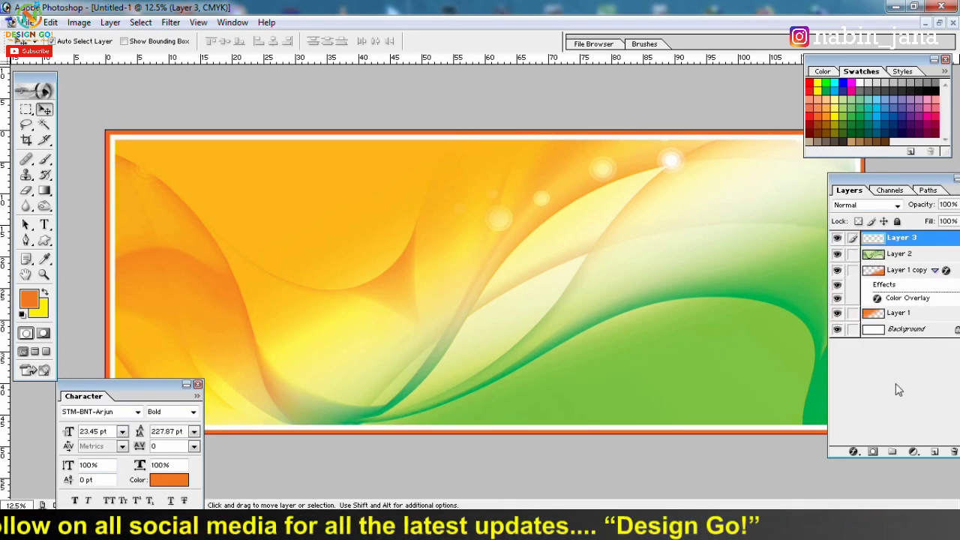
- Apply a 57 px green 00AC4E Stroke to Layer 3, then select Layer 2
click(856, 454)
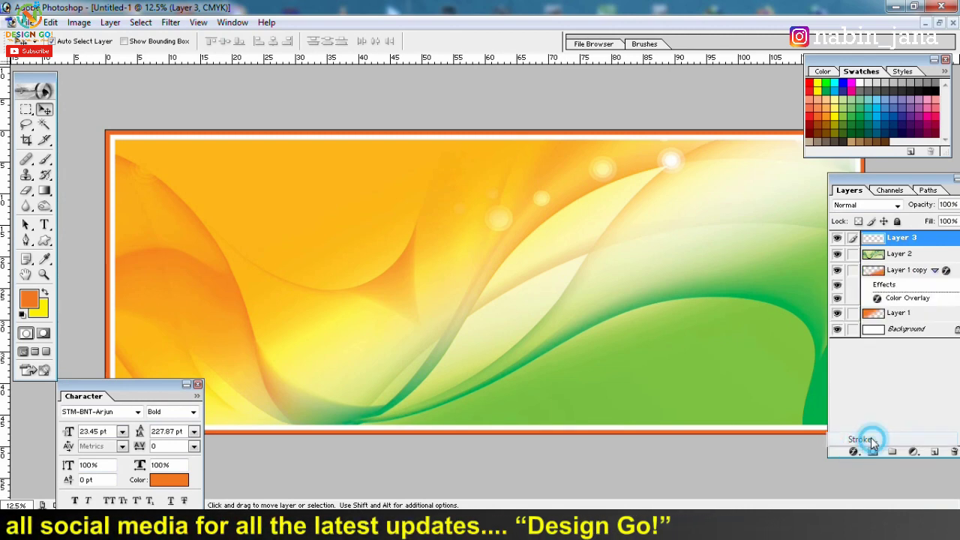
drag(582, 276, 600, 277)
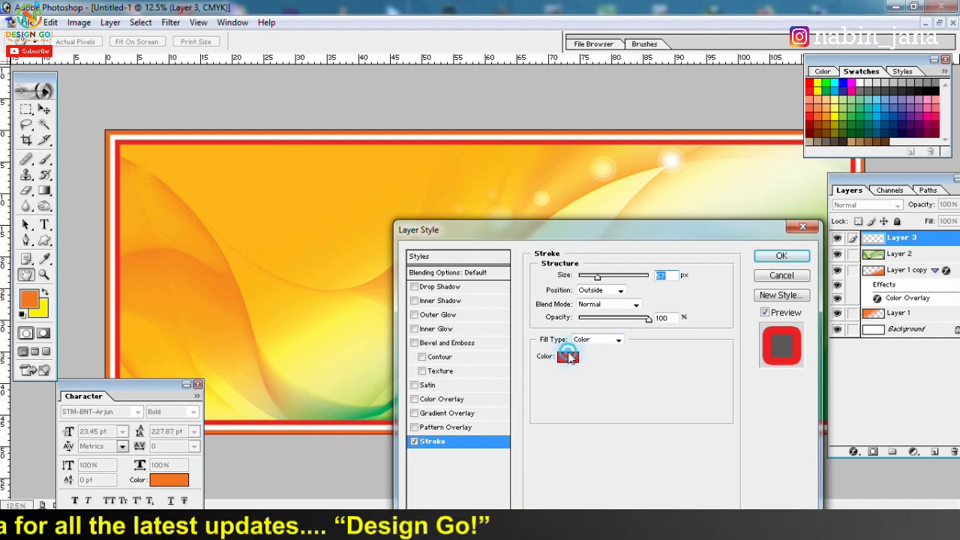
click(856, 118)
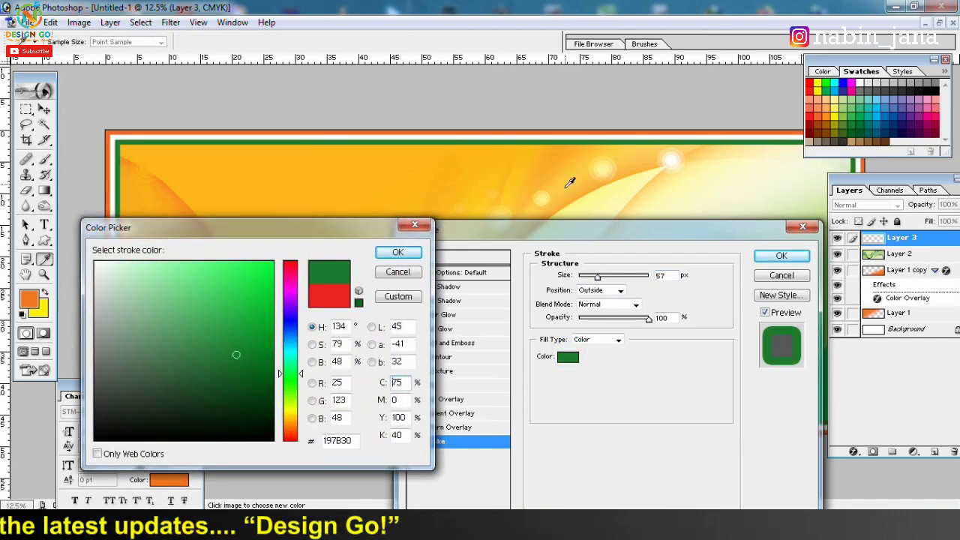
click(852, 110)
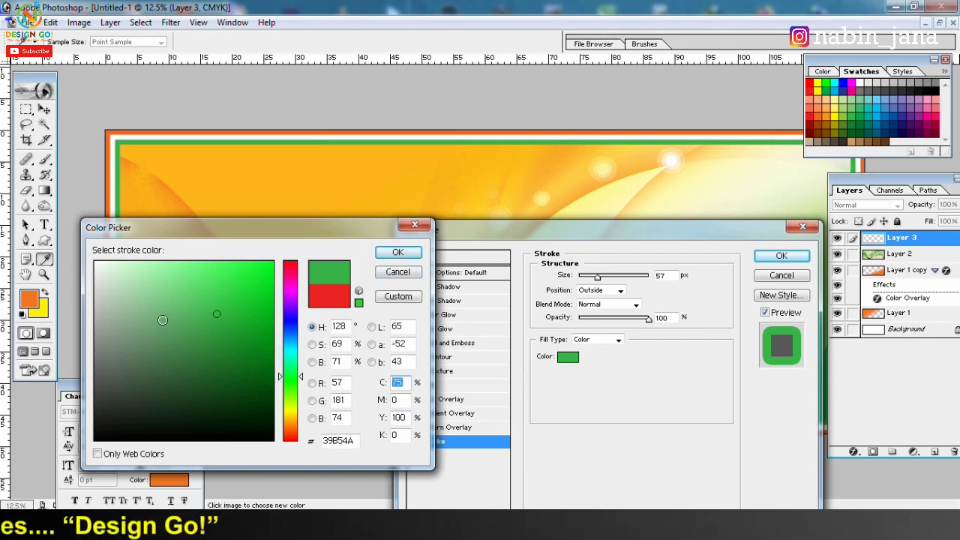
text(88)
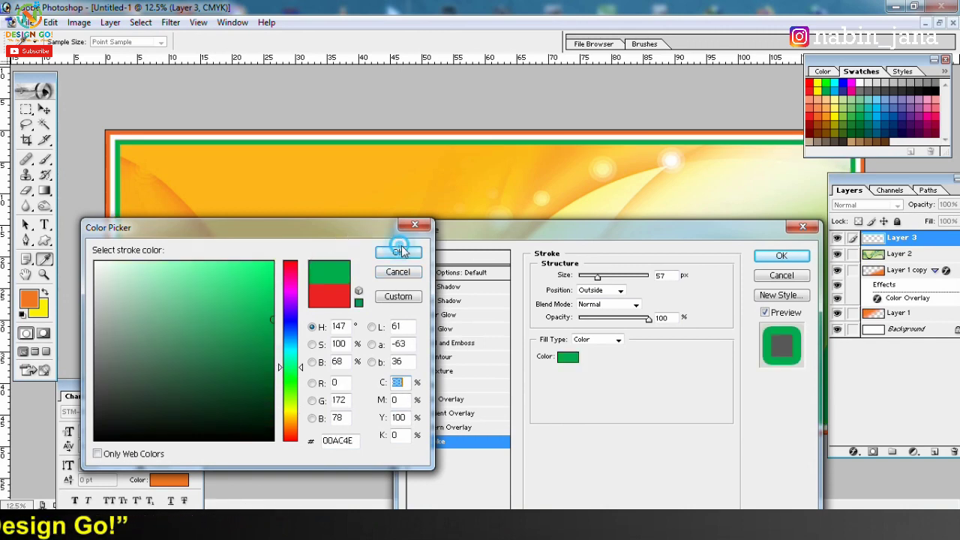
click(397, 252)
key(Return)
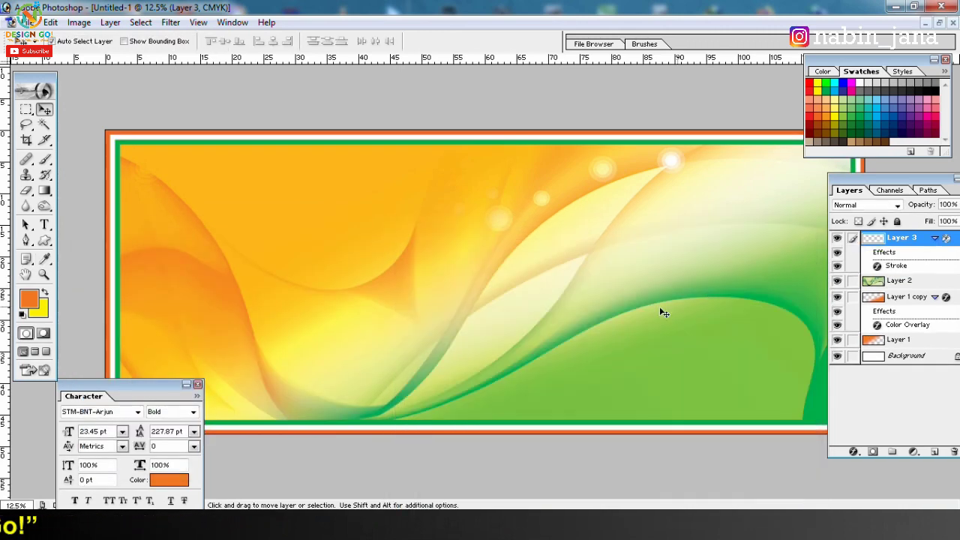
key(ctrl+minus)
key(ctrl+plus)
key(ctrl+plus)
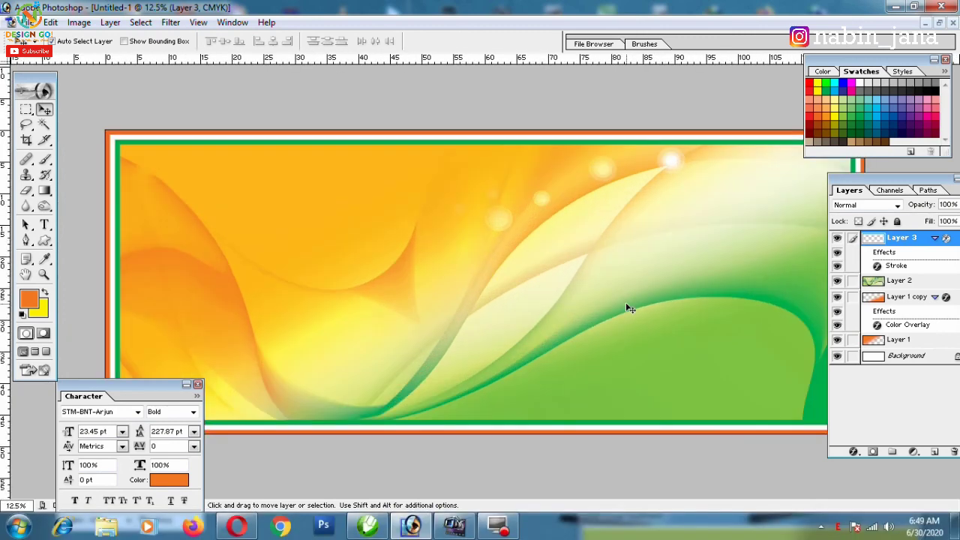
key(alt+bracketleft)
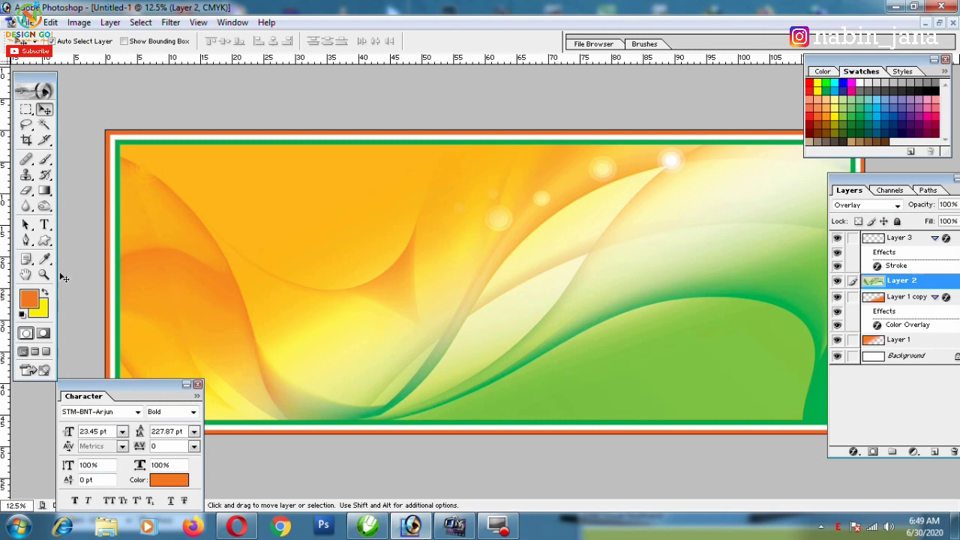
- Paste the lettering into a new text layer on the banner
mouse_move(133, 394)
mouse_down()
mouse_move(49, 414)
mouse_move(141, 136)
mouse_move(504, 375)
mouse_up()
click(45, 226)
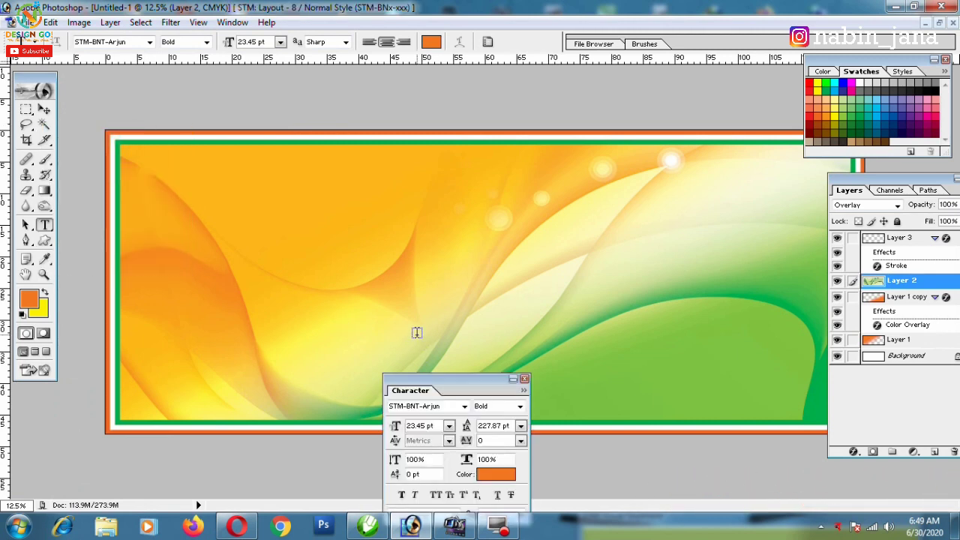
click(413, 204)
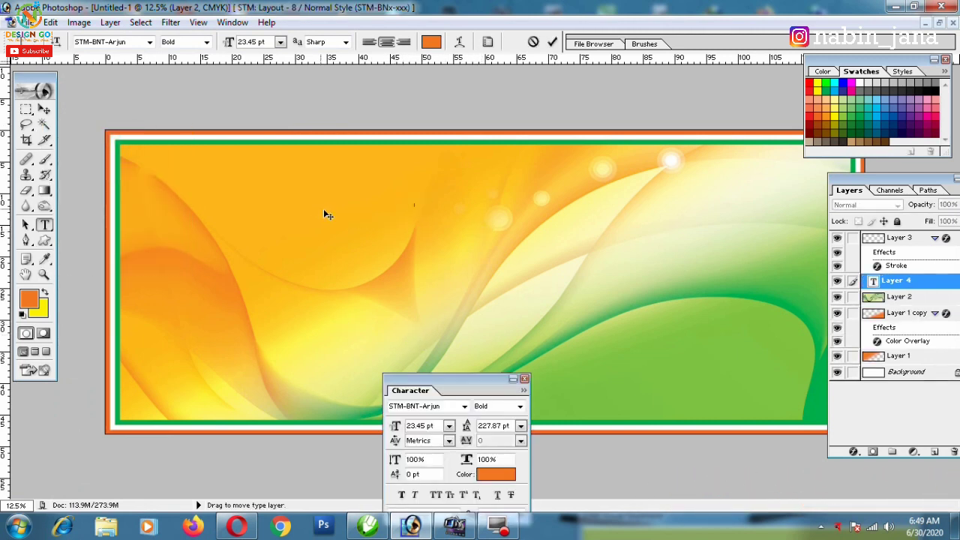
key(ctrl+v)
key(ctrl+t)
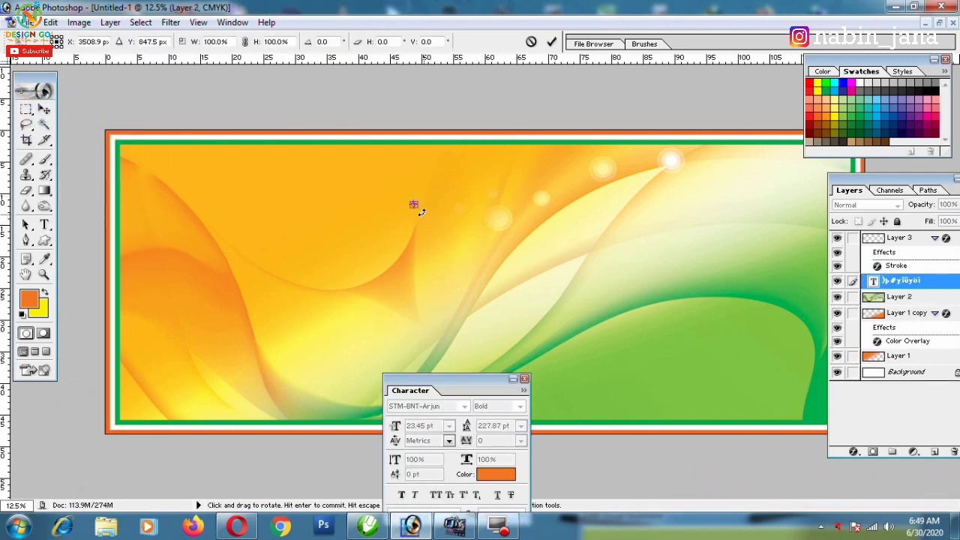
key(Return)
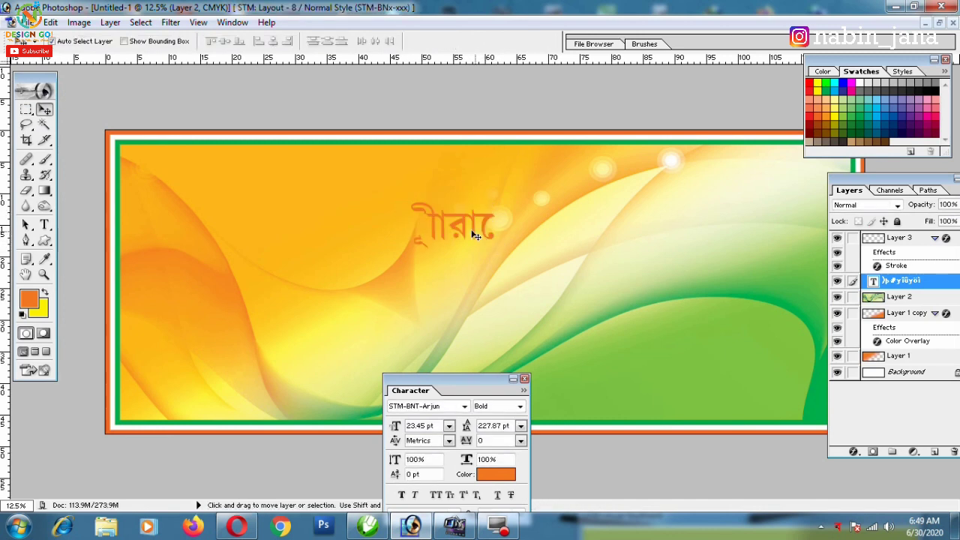
- Replace the text layer's contents with বন্দেমাতরম্
click(44, 224)
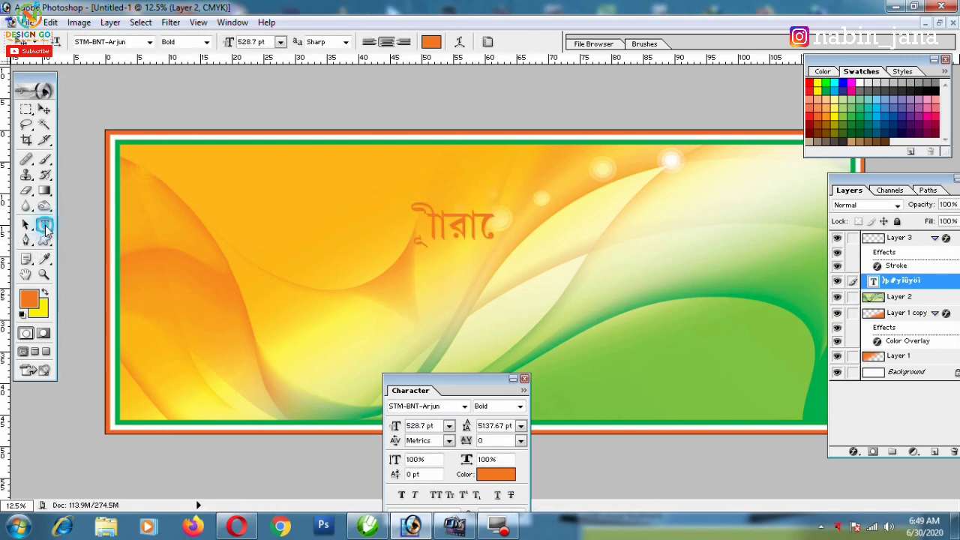
double_click(460, 227)
text(i)
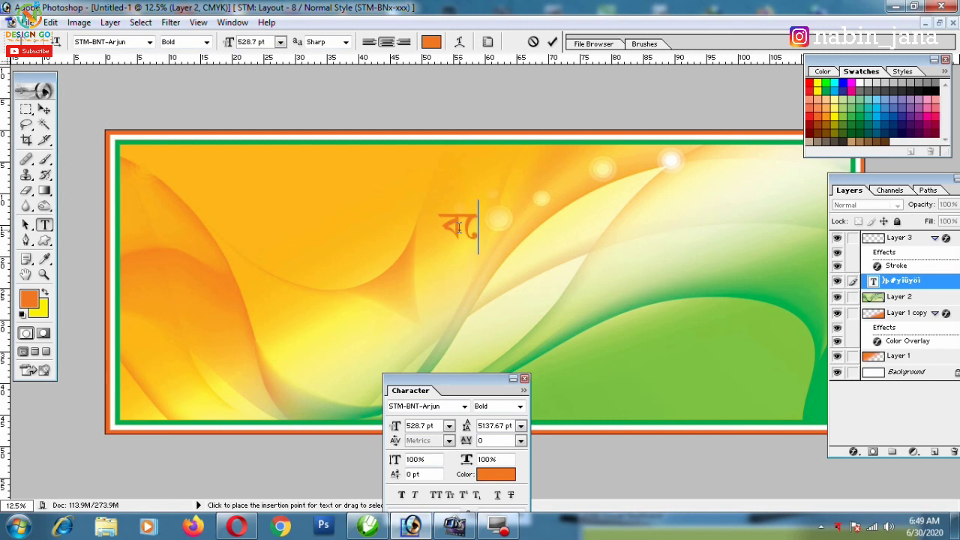
text(vglmfk)
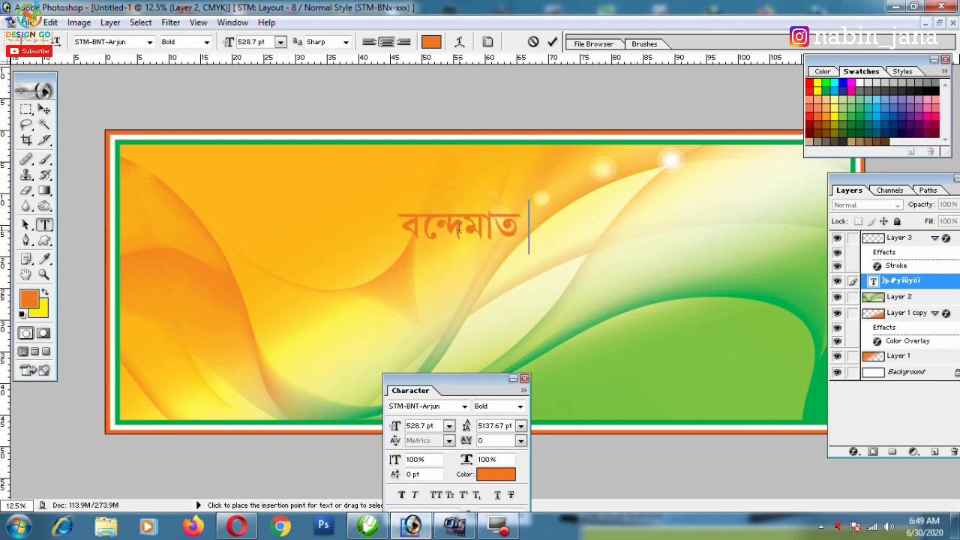
text(vm)
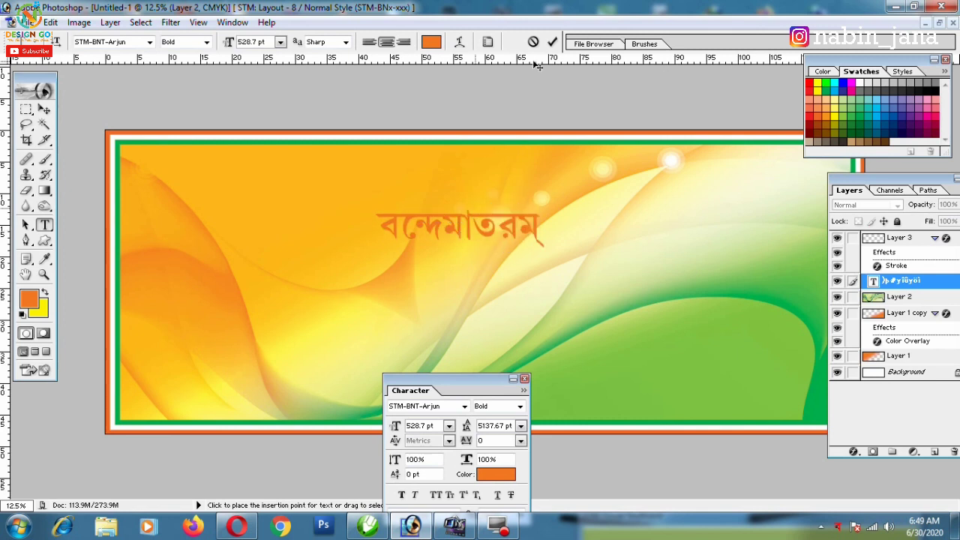
click(44, 110)
- Shrink the বন্দেমাতরম্ text to about half size and make it black
key(ctrl+t)
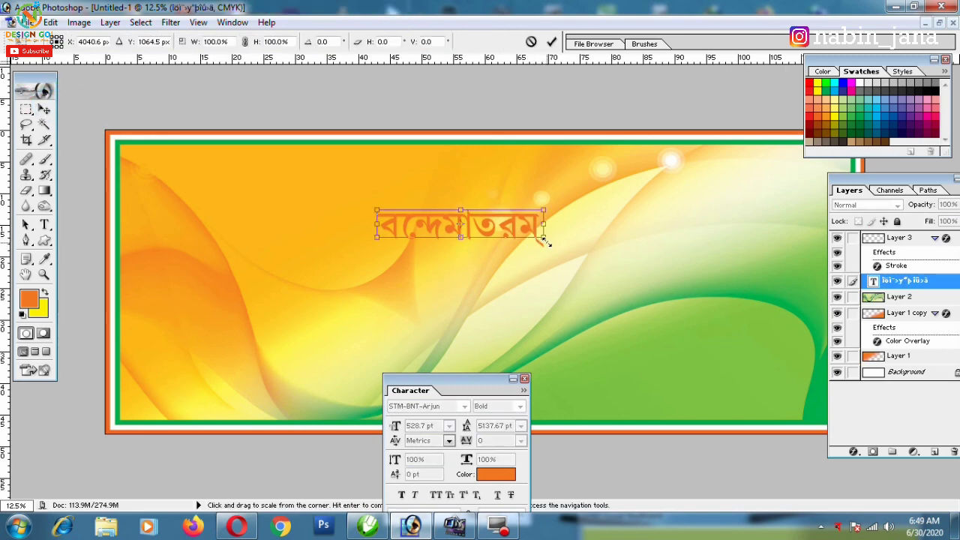
drag(541, 241, 501, 232)
key(Return)
click(496, 475)
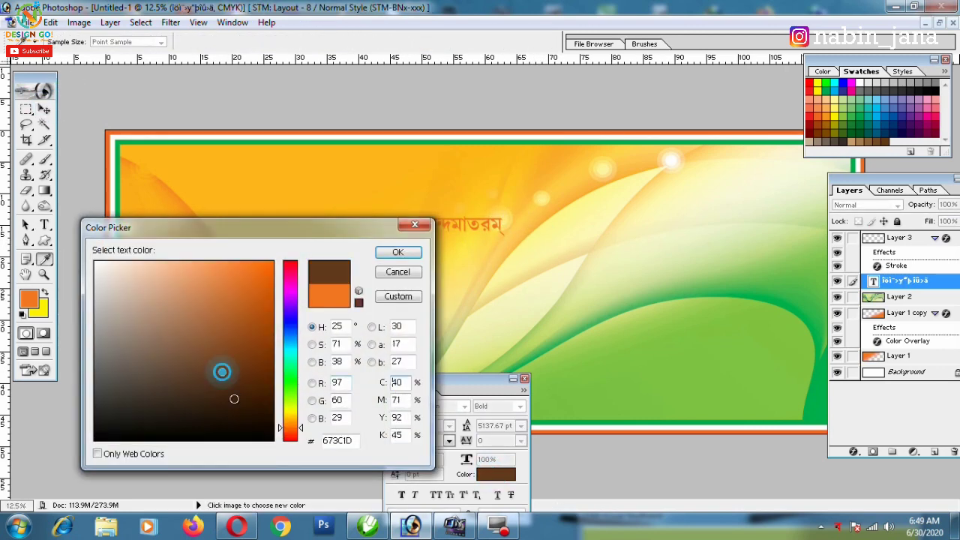
click(273, 440)
click(408, 253)
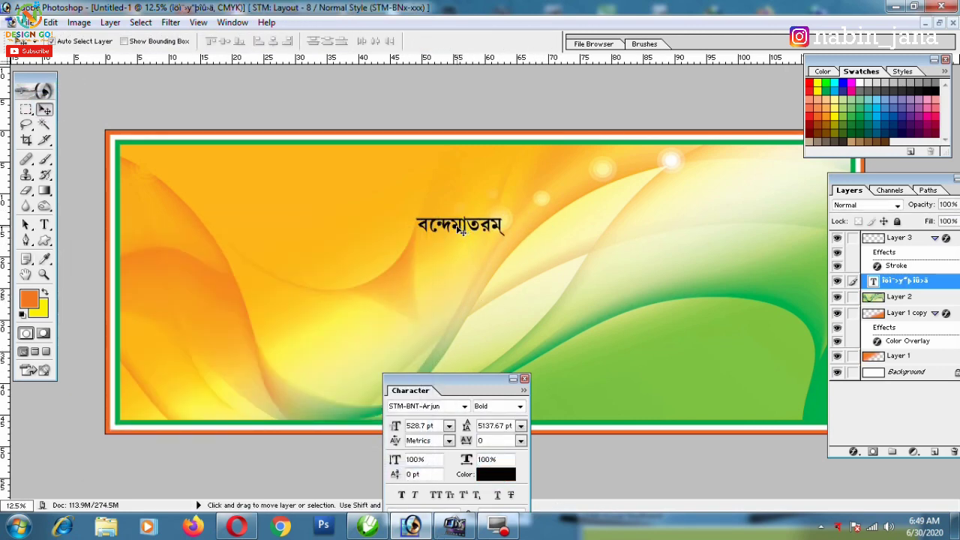
- Add a copy at left reading 'শান্তিপুর ১ নং অঞ্চল তৃণমূল কংগ্রেস সাধারণ সাংগঠনিক সভা'
mouse_move(461, 231)
mouse_down()
mouse_move(474, 166)
mouse_move(291, 206)
mouse_up()
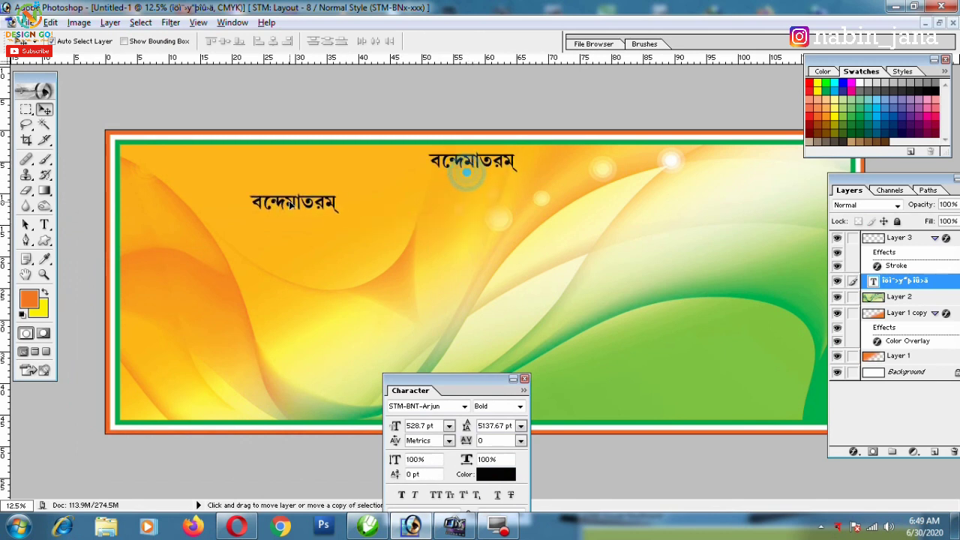
click(45, 225)
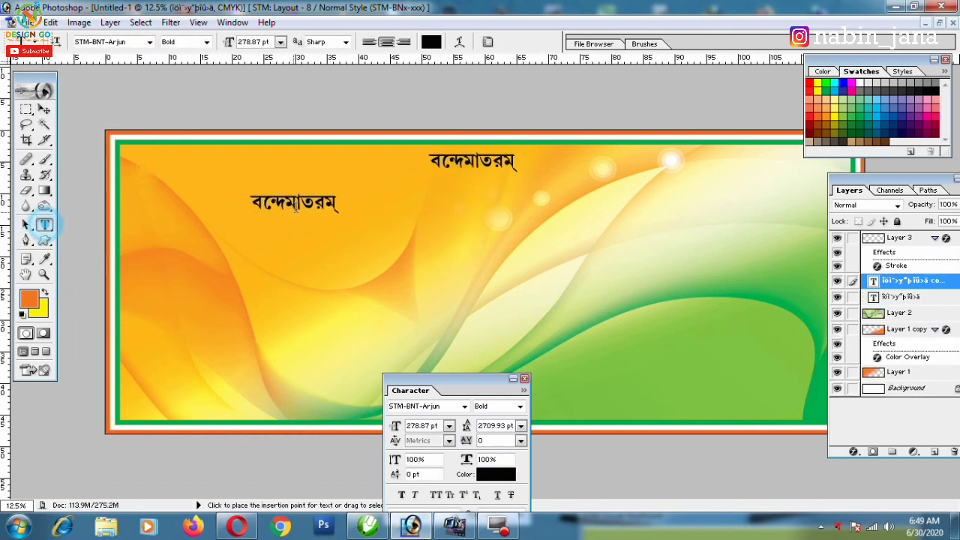
click(303, 210)
double_click(303, 210)
text(শা)
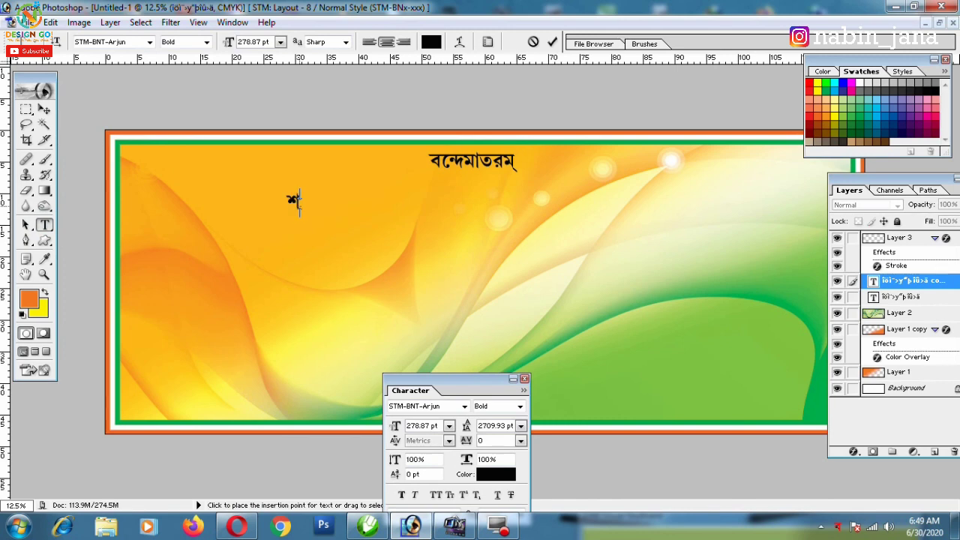
text(ন্তিপুর ১ নং)
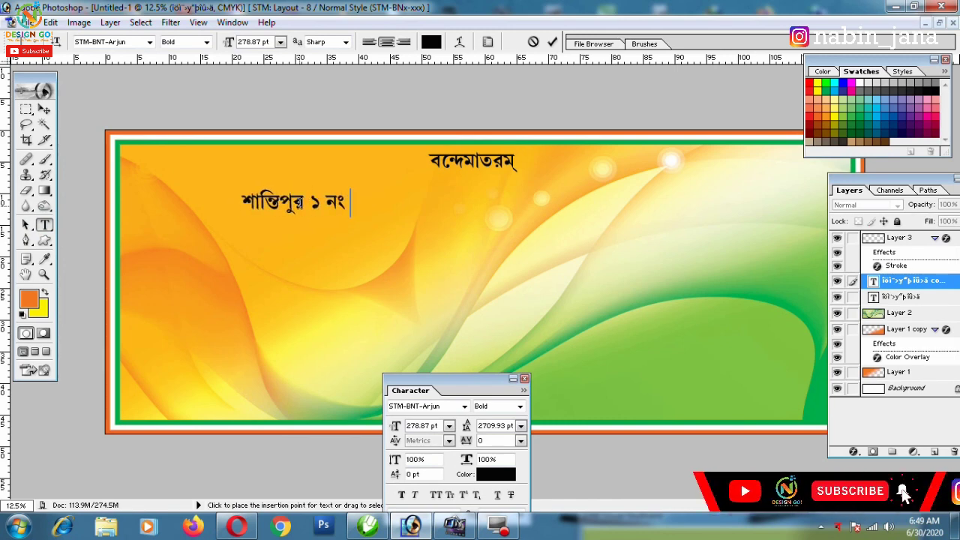
text( অঞ্চল তৃণমূল কংগ্রেস )
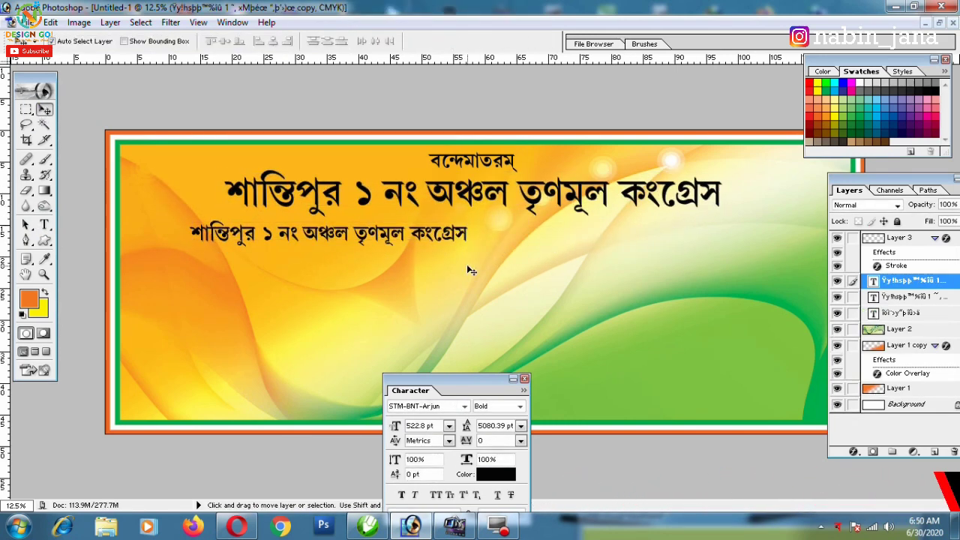
text(সাধারণ সাৎ)
key(BackSpace)
key(BackSpace)
text(াংগ)
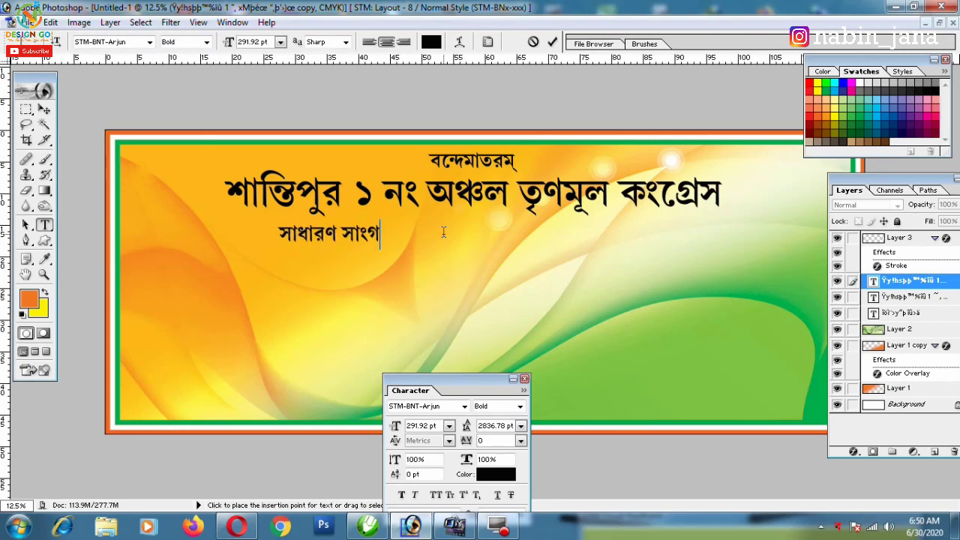
text(ঠনিক সভা)
key(ctrl+Return)
- Add a lower copy with venue 'স্থান-স্টার ভিলেজ' and address 'ঃঃ মেছেদা ঃঃ পূর্ব মেদিনীপুর'
drag(362, 233, 368, 283)
click(367, 283)
key(ctrl+a)
text(স্থান-স্টার ভিলে)
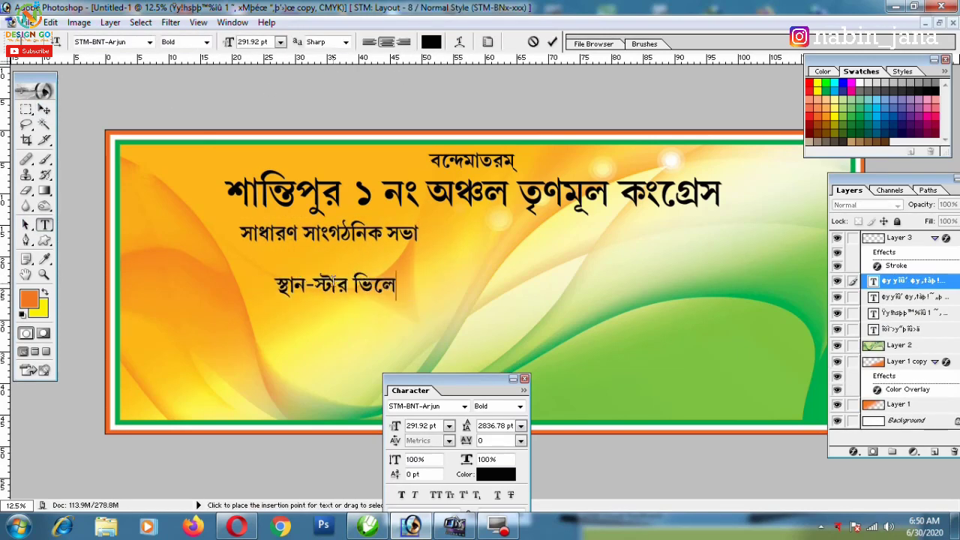
text(জ)
key(Return)
text(ঃঃ মেছেদা ঃঃ পূর্ব মেদিনীপুর)
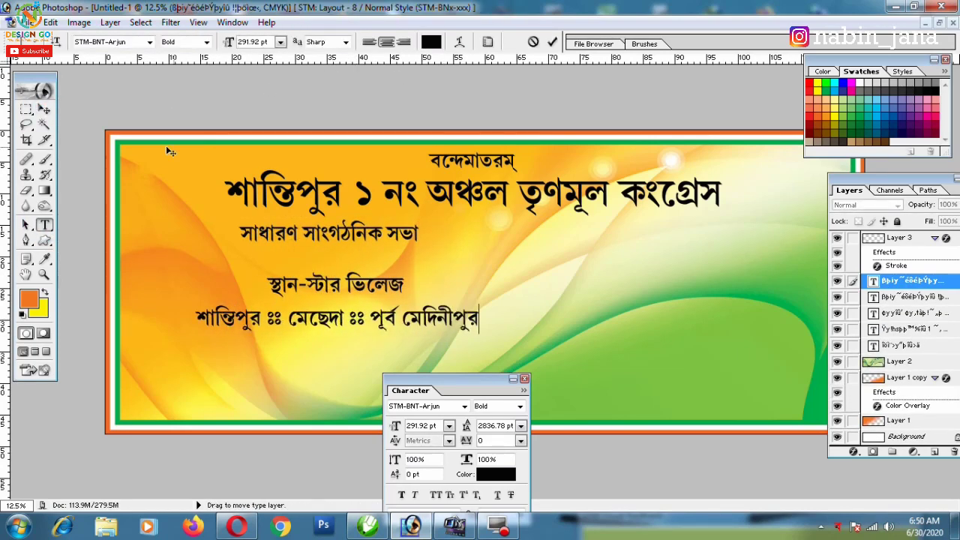
key(ctrl+Return)
- Add an upper-right copy with date 'তারিখ-২০/০৬/২০২০' and begin the time line
drag(356, 319, 542, 237)
text(তারিখ-২০/০৬)
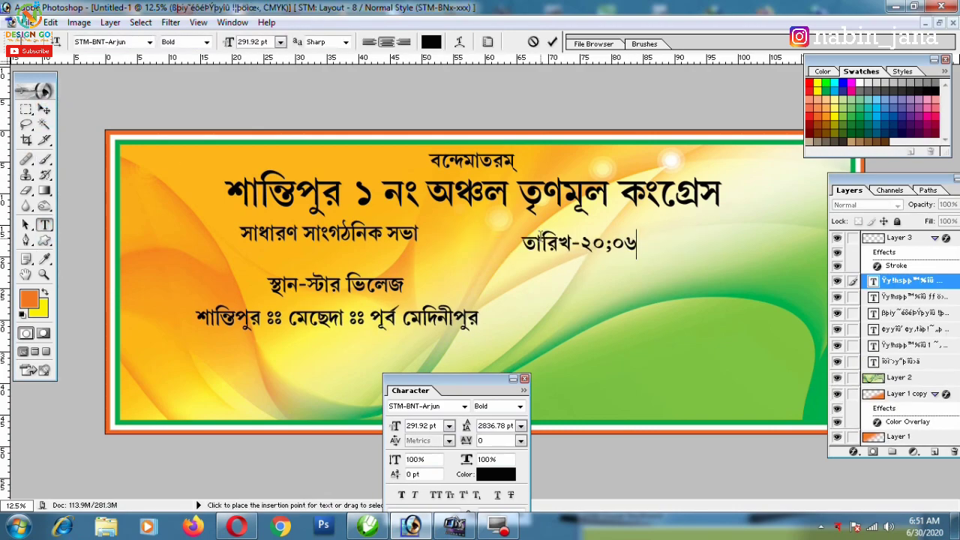
text(/২০২০)
key(Return)
text(সময়-বিকাল ৪টা)
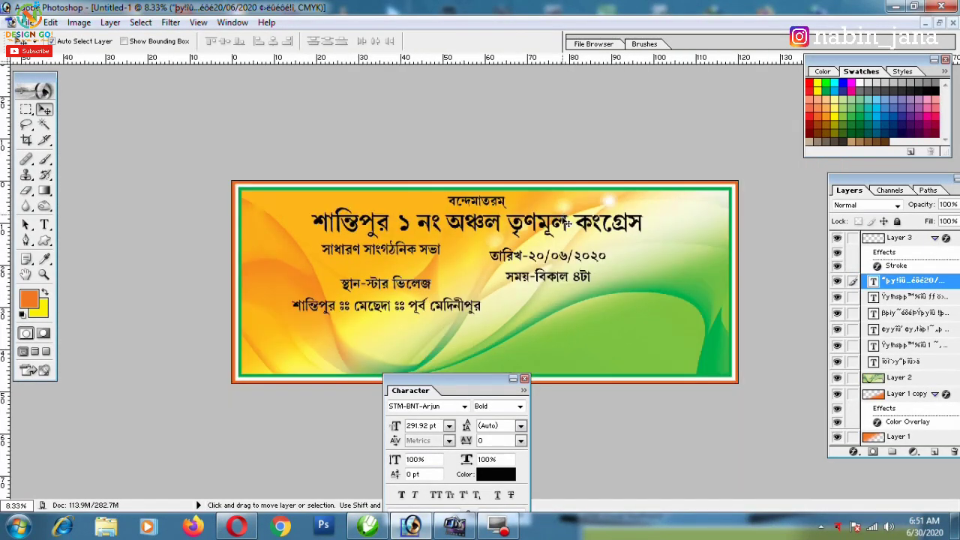
- Drag the portrait photo from the other document onto the banner
ctrl+click(567, 225)
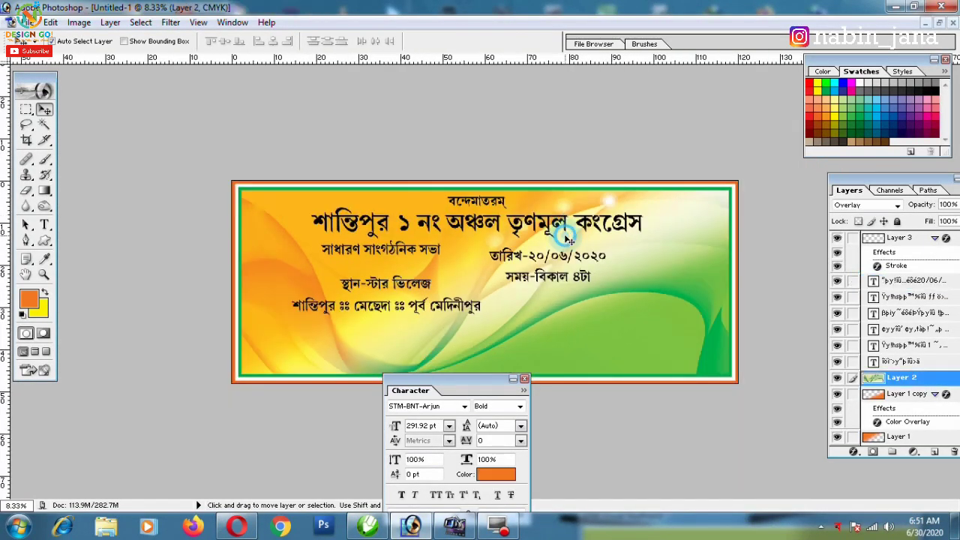
click(943, 25)
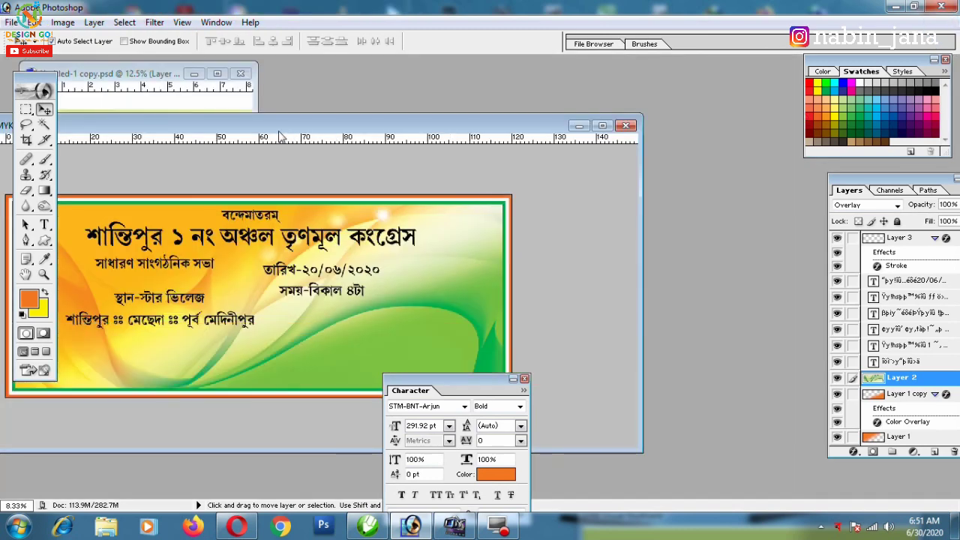
key(ctrl+Tab)
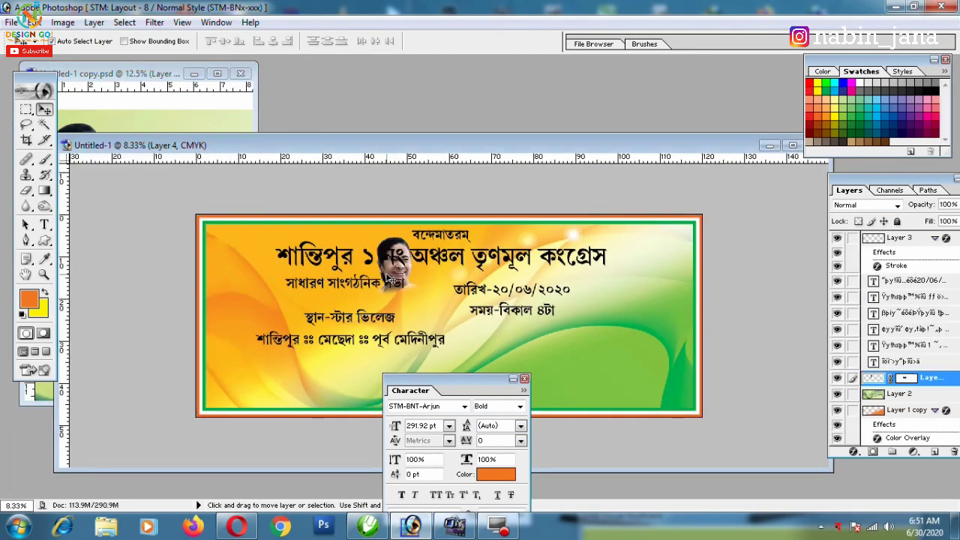
mouse_move(417, 266)
mouse_down()
mouse_move(153, 258)
mouse_move(660, 248)
mouse_up()
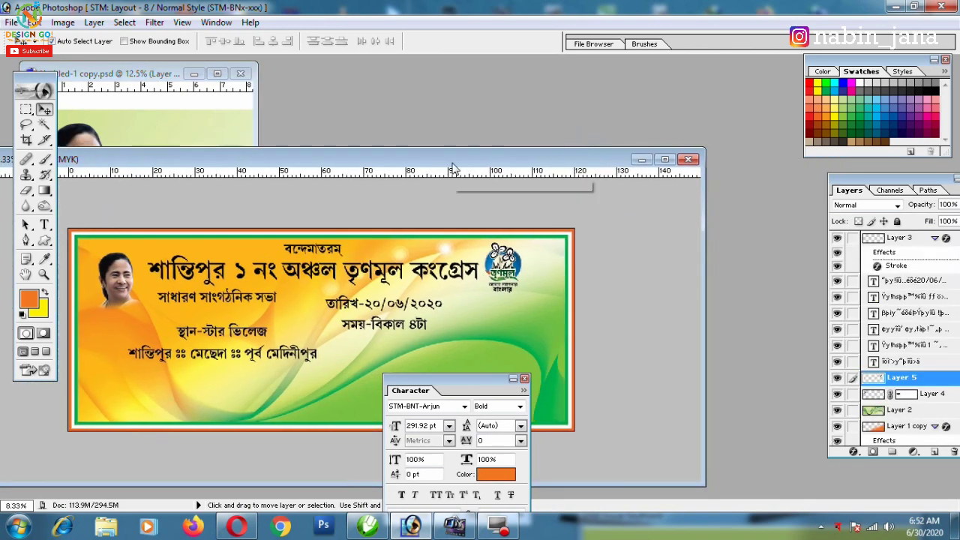
- Enlarge the portrait to about 178% and position it at the banner's left edge
double_click(579, 146)
key(ctrl+plus)
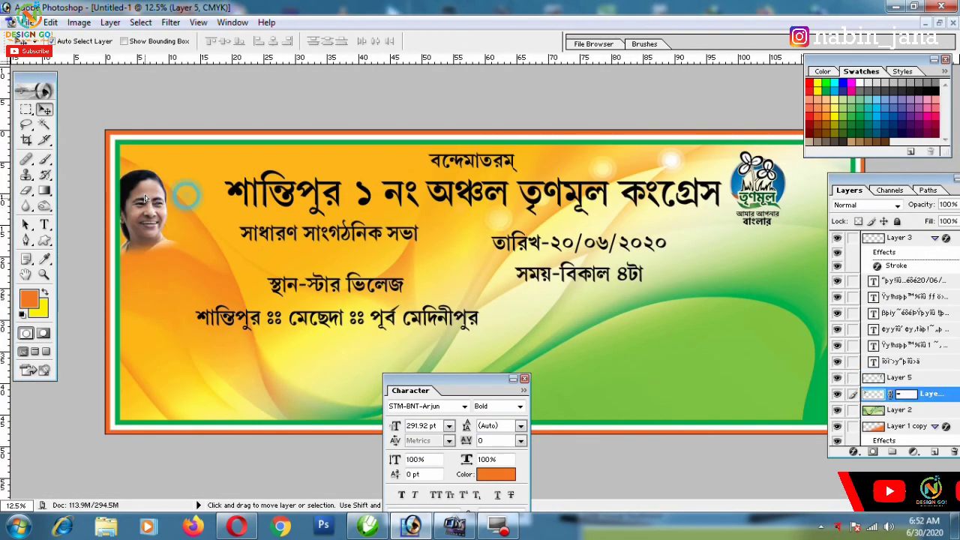
drag(187, 196, 172, 193)
key(ctrl+t)
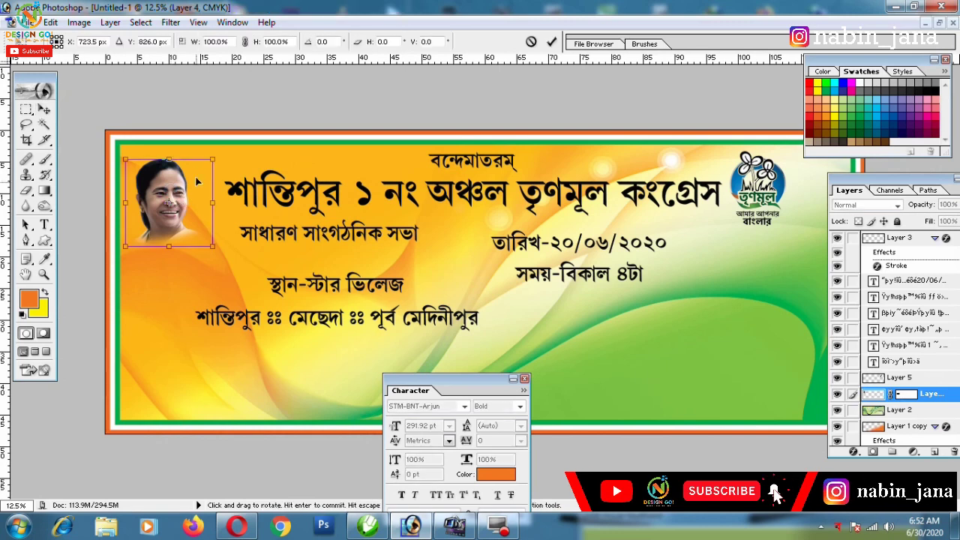
drag(204, 247, 258, 303)
drag(200, 174, 189, 174)
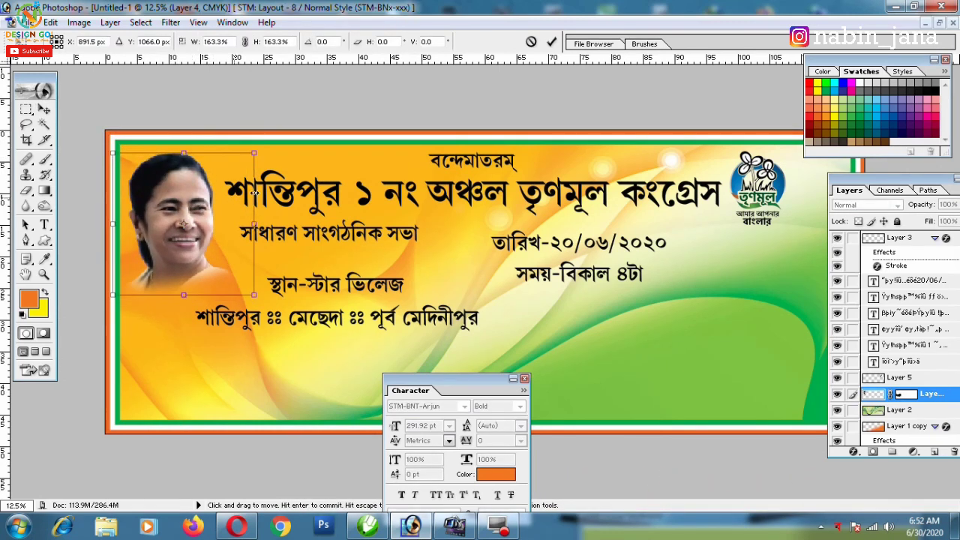
drag(248, 160, 260, 146)
drag(235, 177, 217, 197)
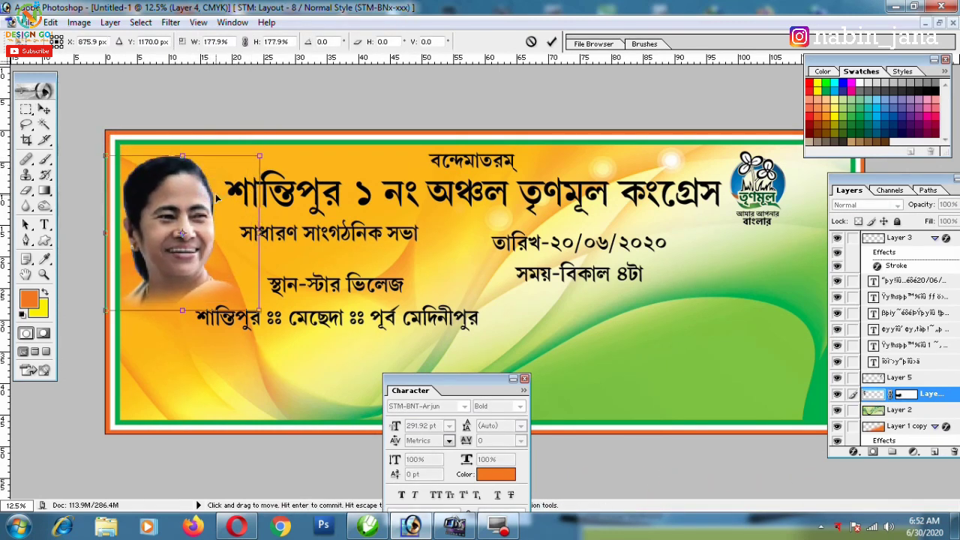
key(Return)
ctrl+click(621, 328)
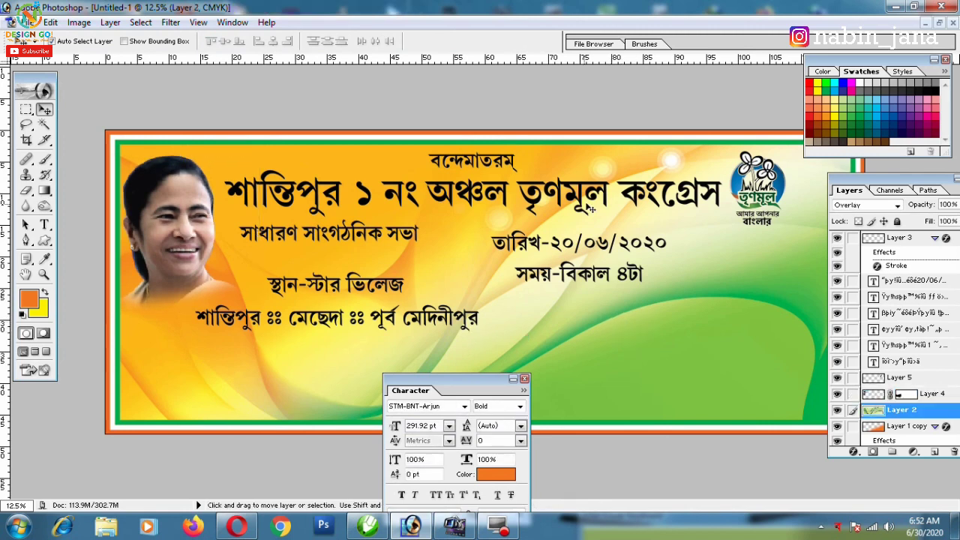
key(ctrl+minus)
scroll(957, 393, down, 2)
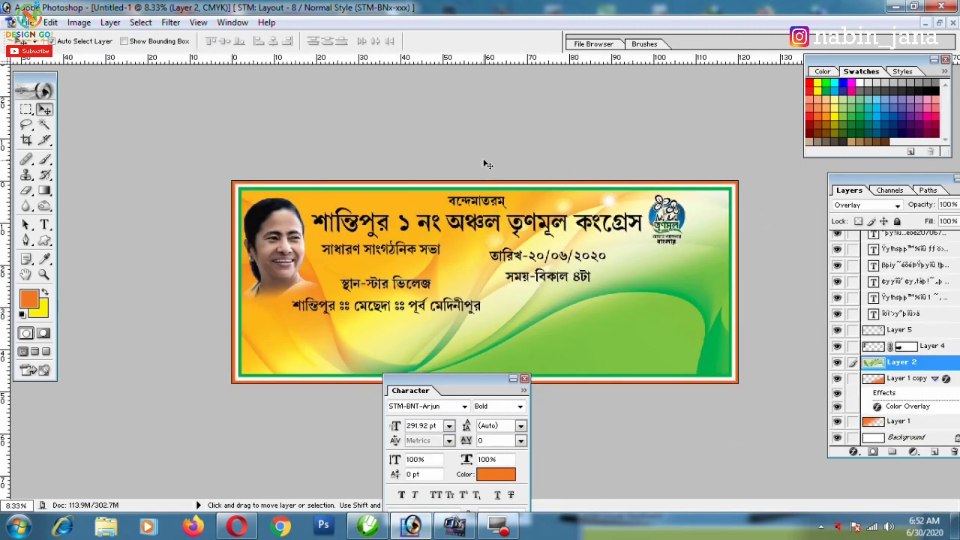
- Convert the Background layer into the normal Layer 0
double_click(930, 440)
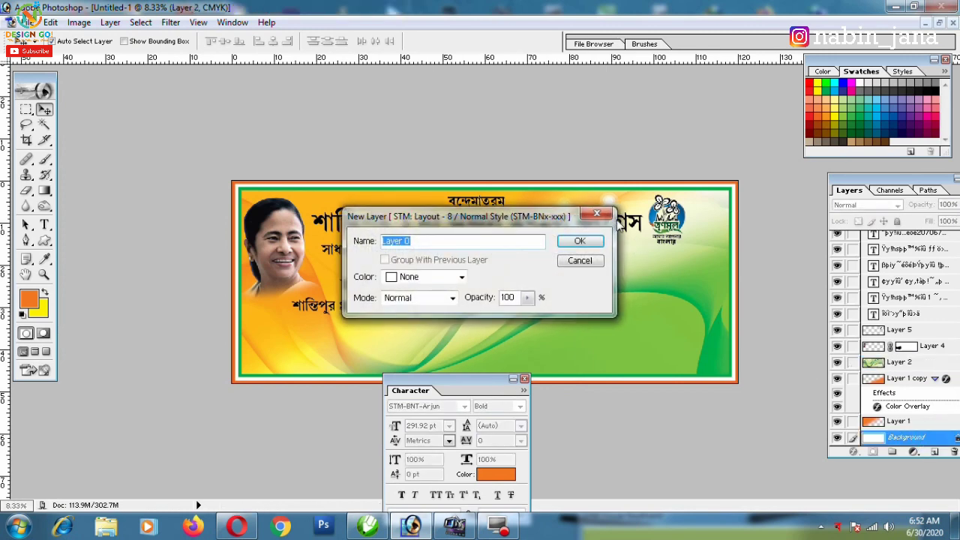
key(Escape)
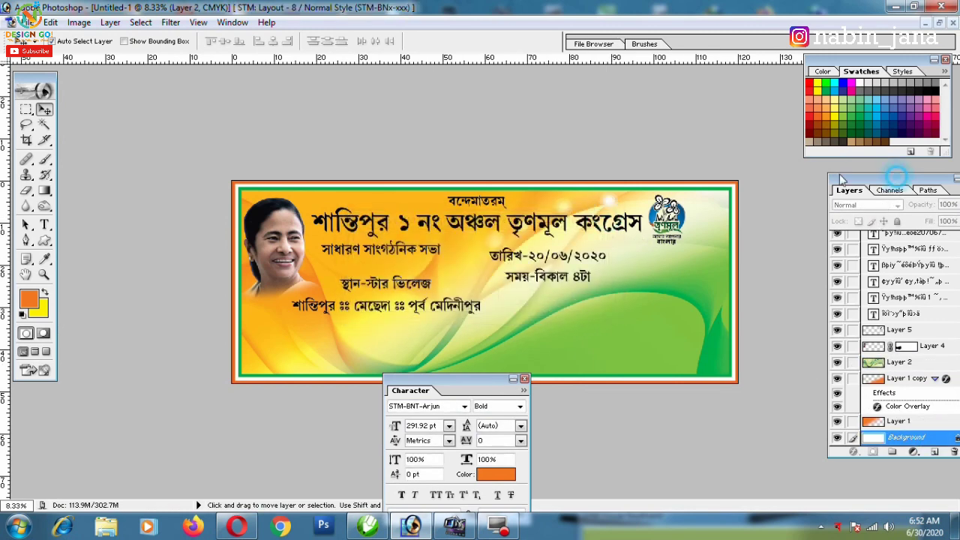
drag(841, 180, 798, 177)
double_click(878, 435)
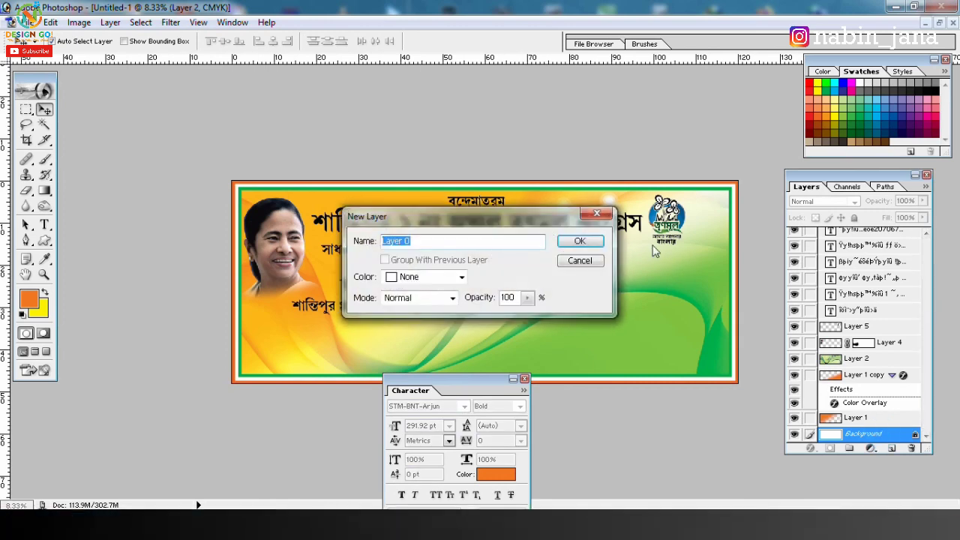
click(579, 244)
- Place vertical and horizontal guides through the banner's centre
key(ctrl+t)
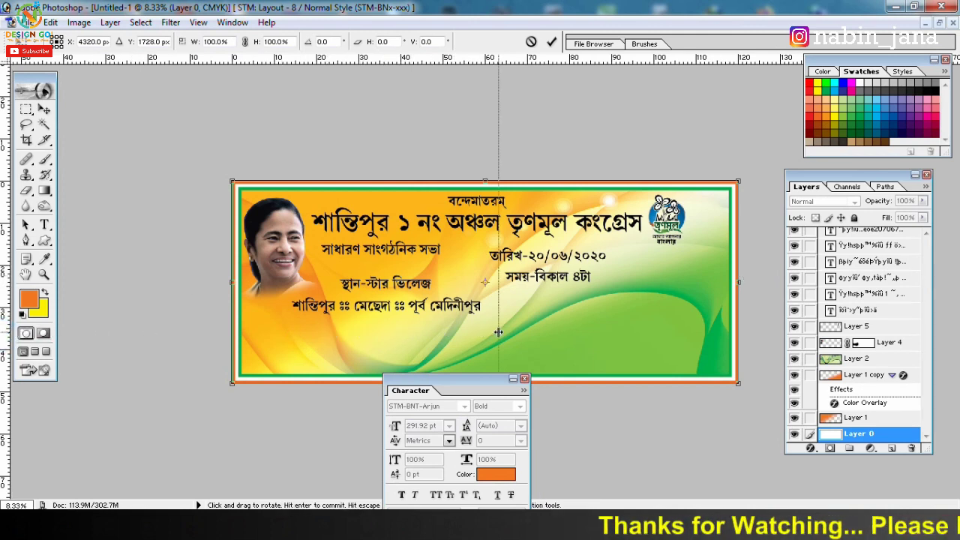
drag(499, 331, 484, 335)
drag(528, 64, 519, 282)
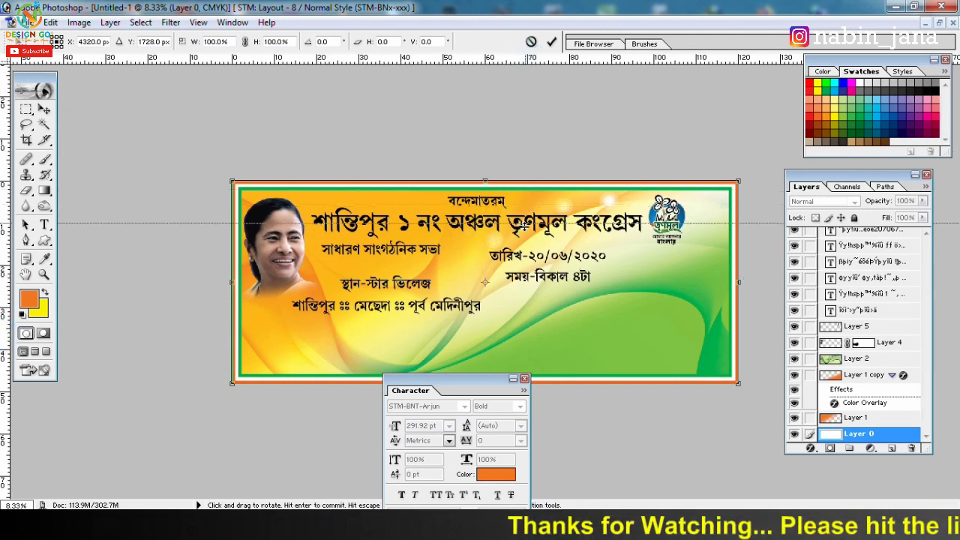
key(Return)
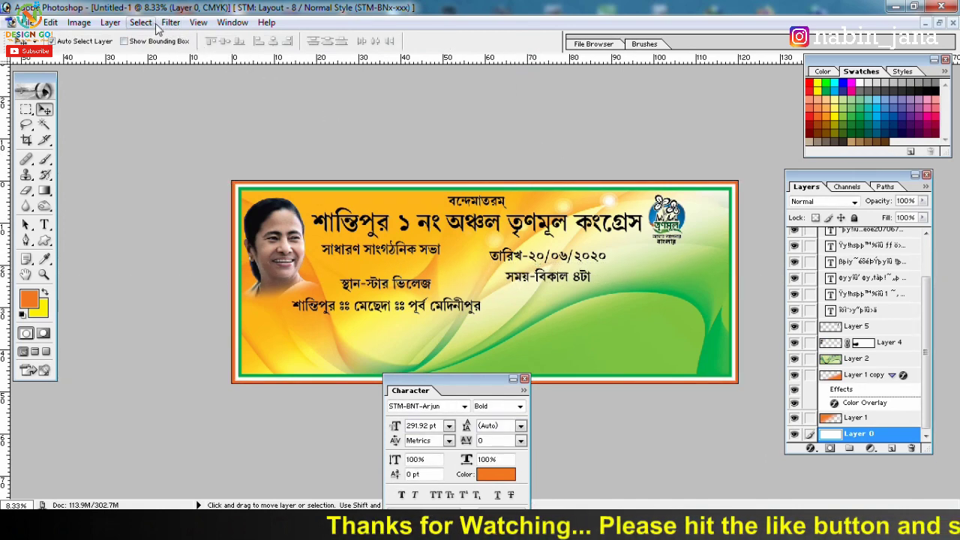
- Turn the grid on, make guides visible, then hide the grid again
click(199, 24)
mouse_move(220, 189)
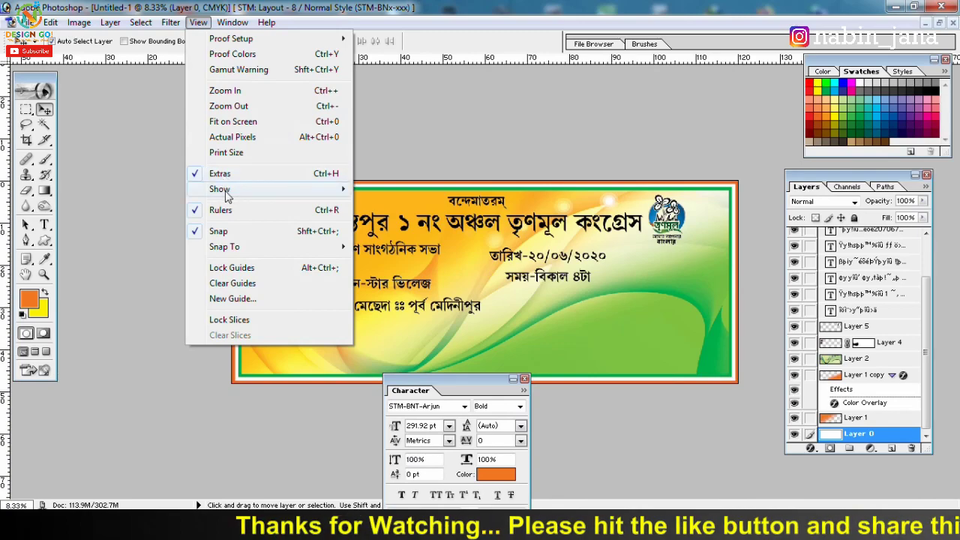
click(382, 220)
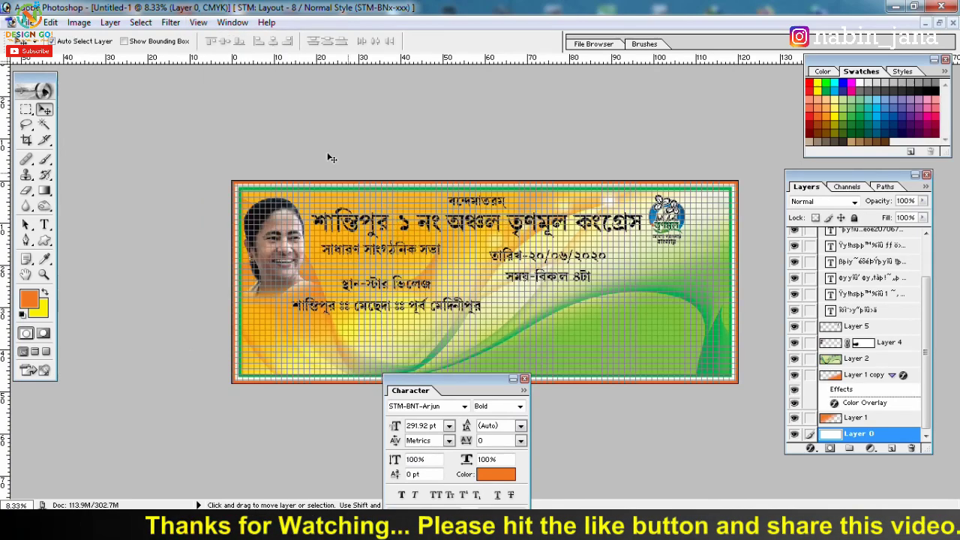
click(172, 23)
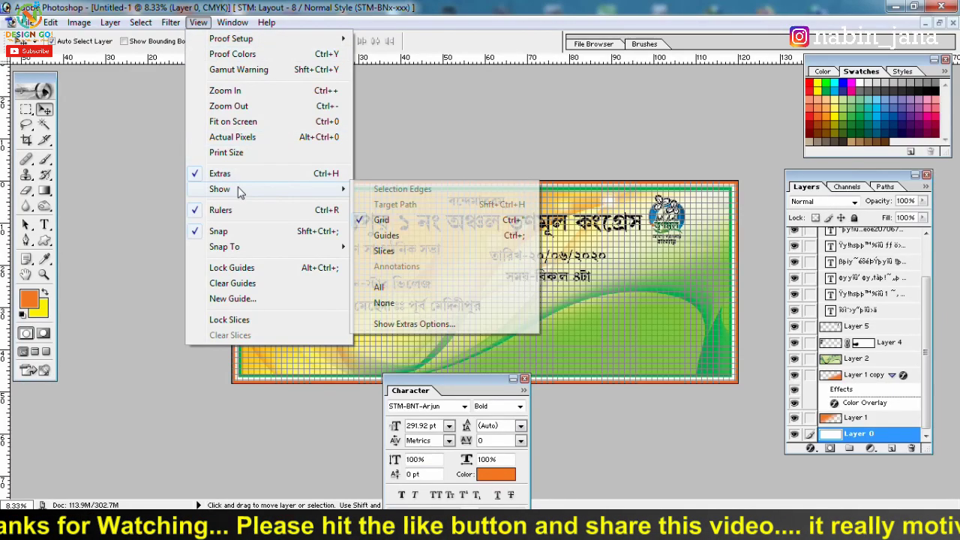
mouse_move(219, 189)
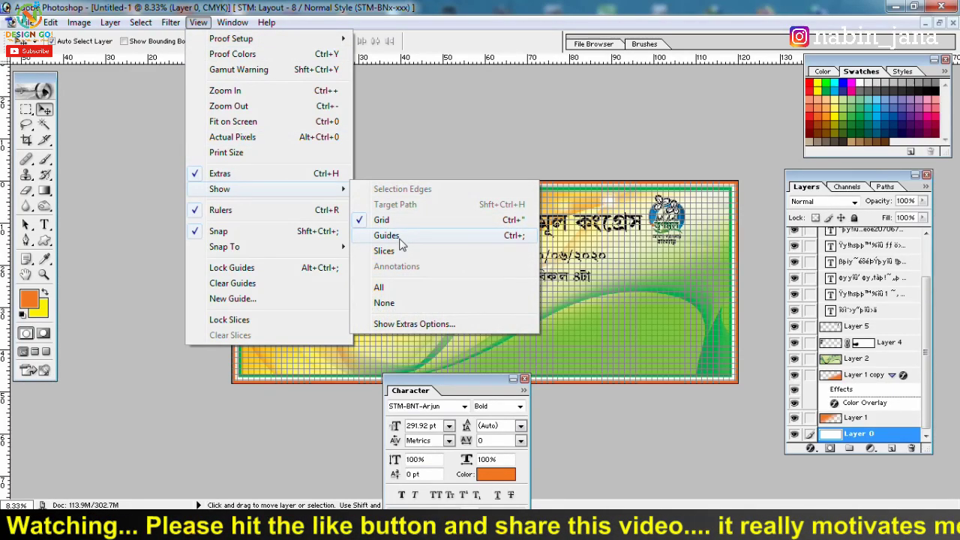
click(404, 237)
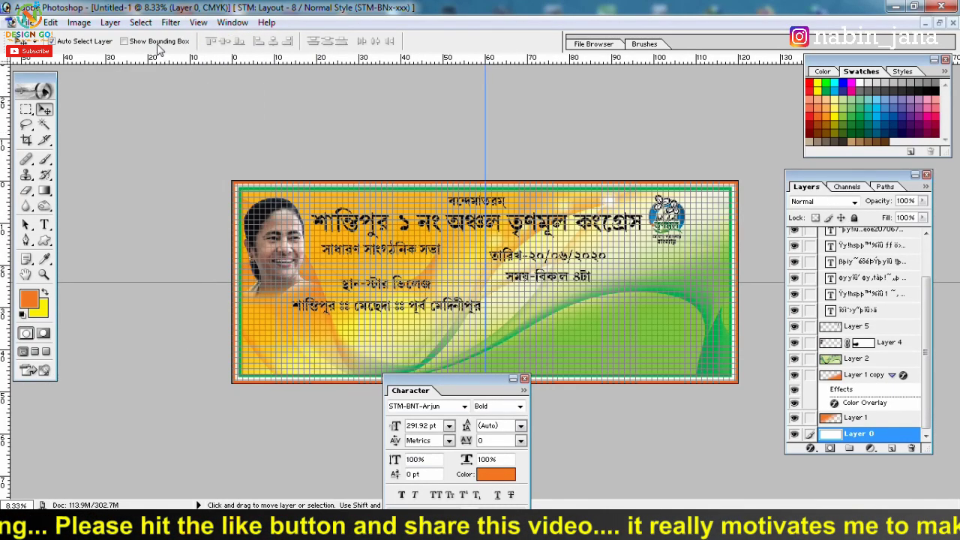
click(201, 22)
mouse_move(220, 189)
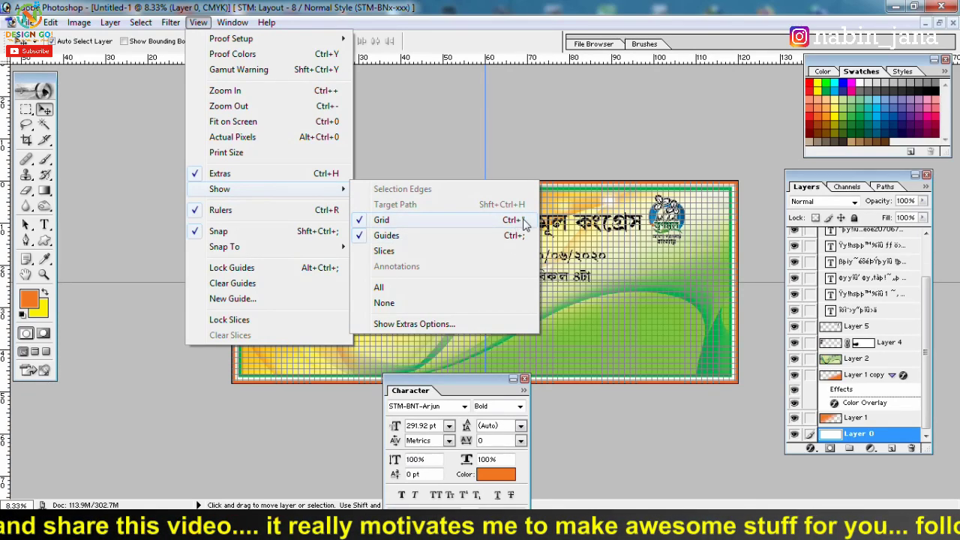
click(384, 221)
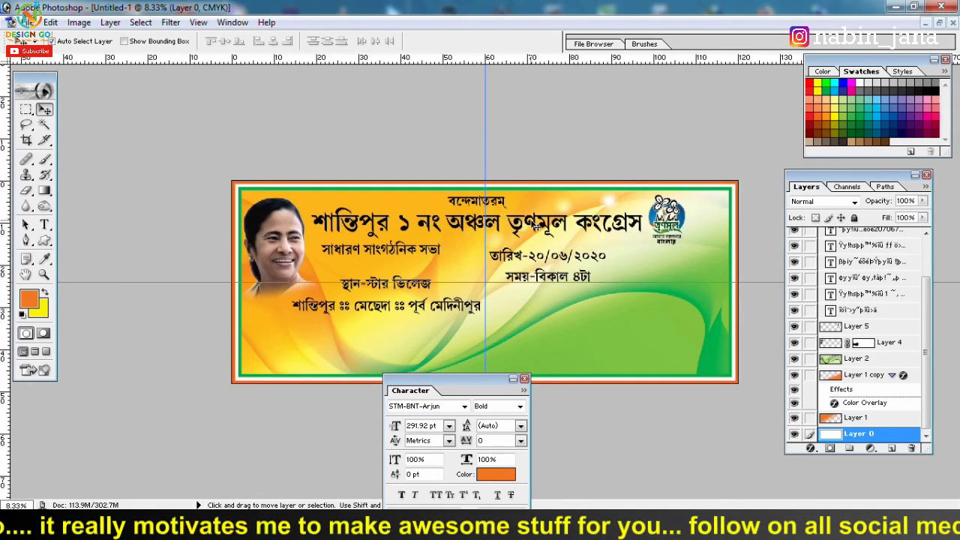
- Nudge the headline text slightly right and down
ctrl+click(534, 225)
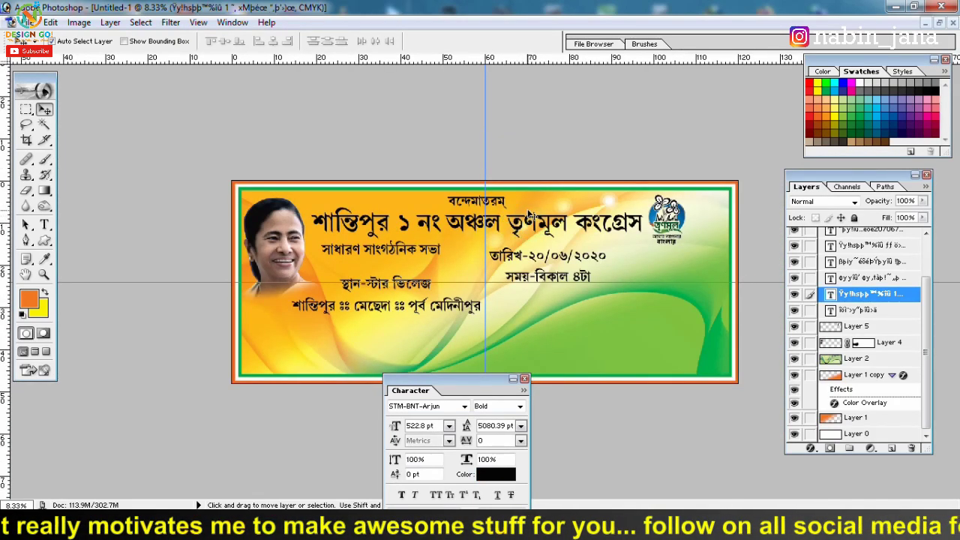
key(ctrl+t)
drag(527, 222, 533, 224)
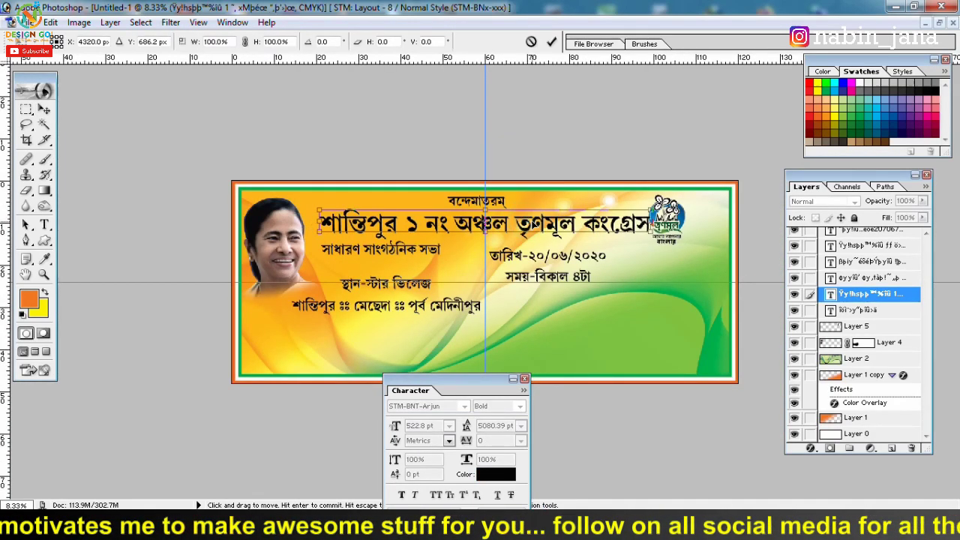
key(Return)
key(ctrl+plus)
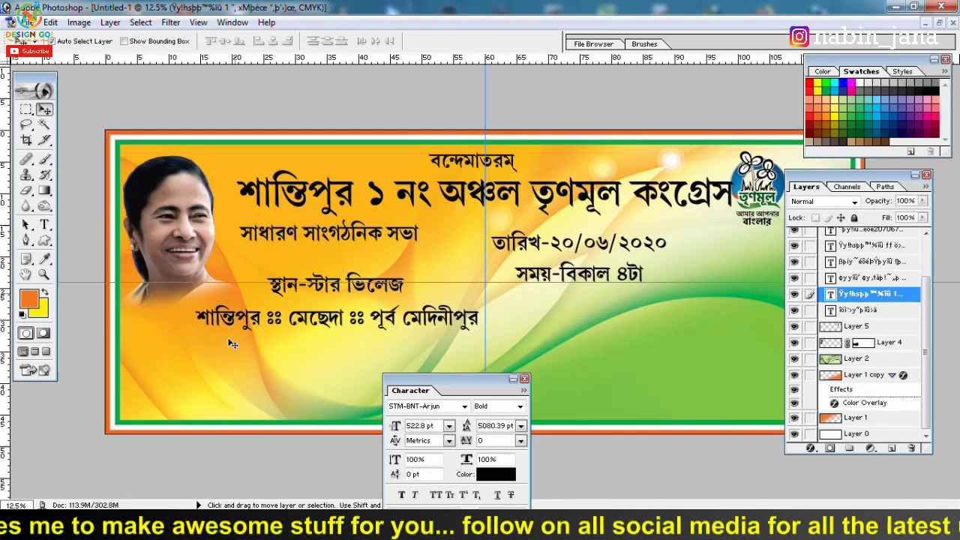
- Colour the headline dark blue #2E3192 and scale it to 95%
drag(450, 386, 264, 284)
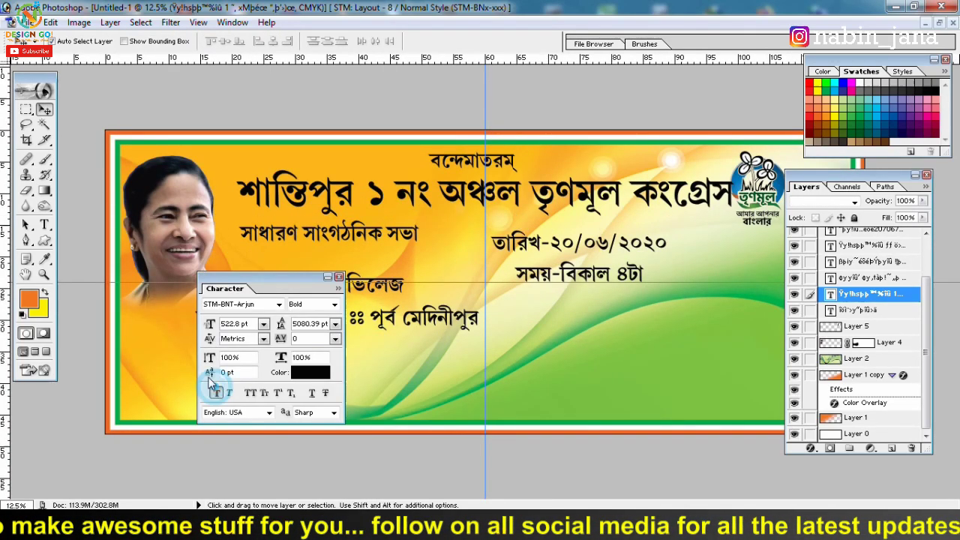
click(311, 373)
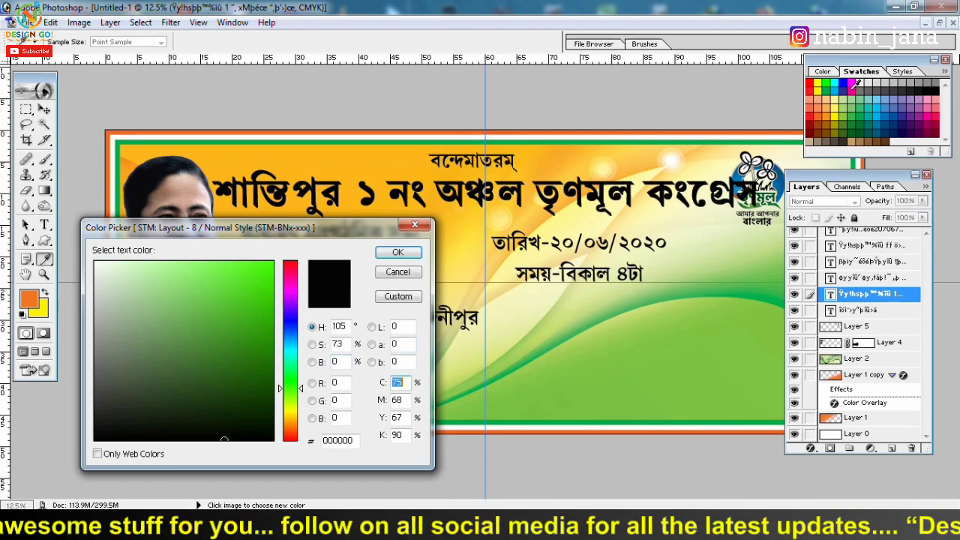
click(852, 84)
click(842, 85)
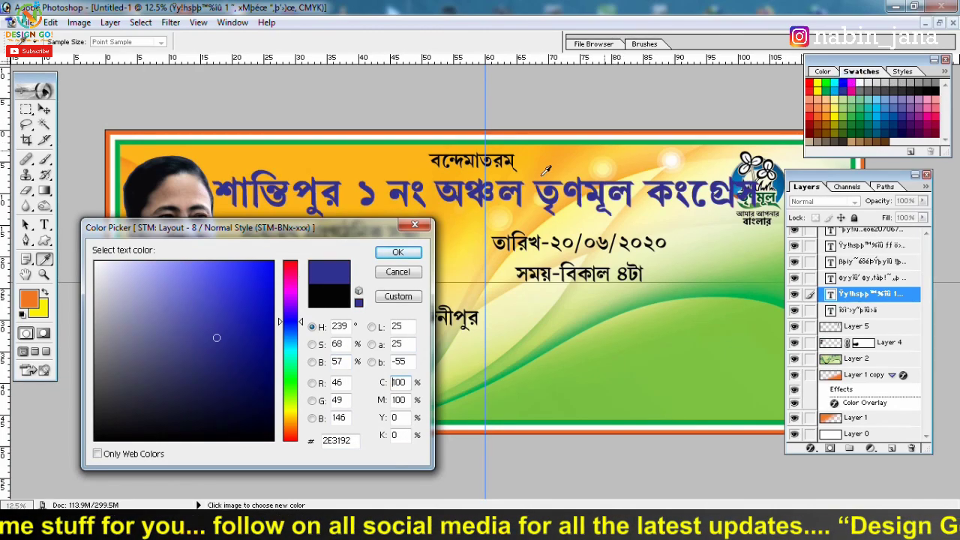
click(398, 252)
key(ctrl+t)
drag(755, 204, 741, 203)
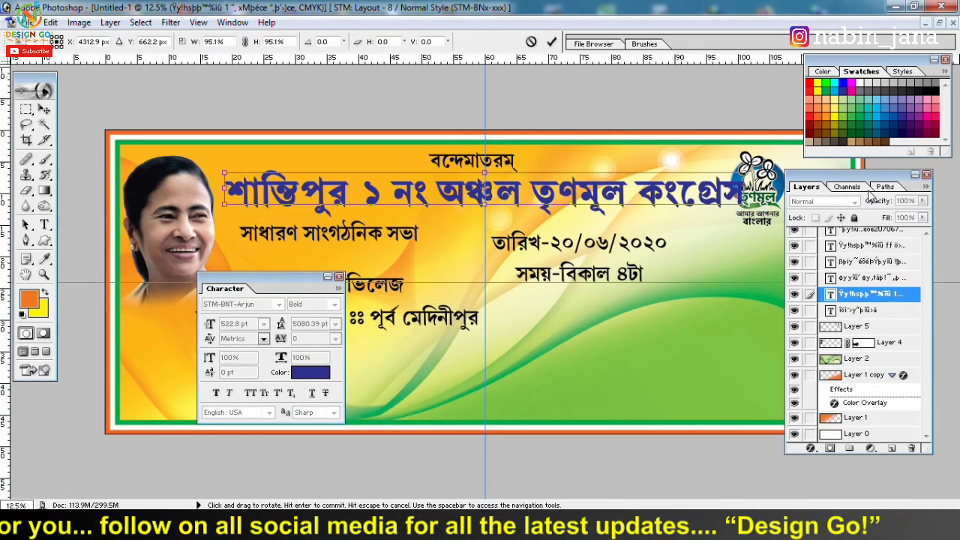
key(Return)
- Move the party logo right and enlarge it to about 135%
drag(863, 175, 863, 290)
drag(789, 189, 829, 198)
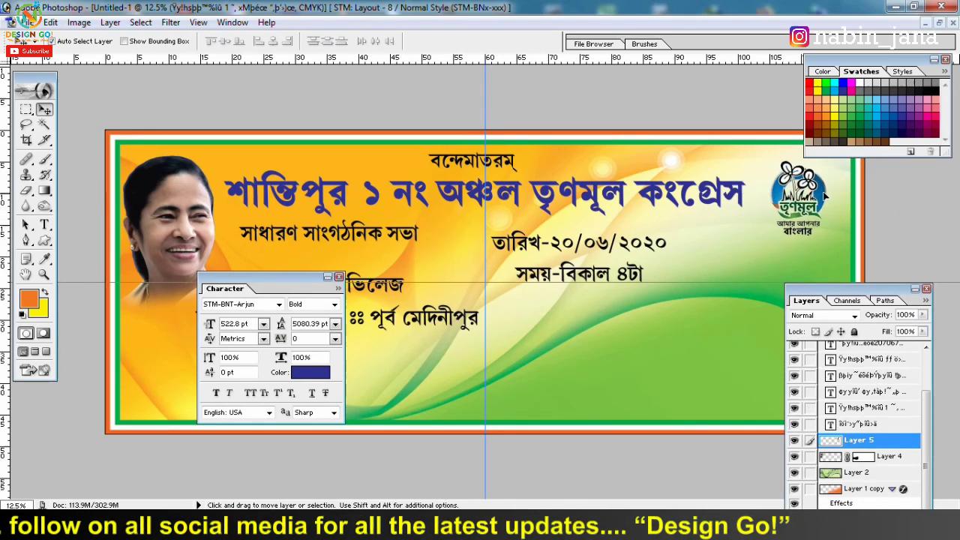
key(ctrl+t)
drag(825, 237, 840, 256)
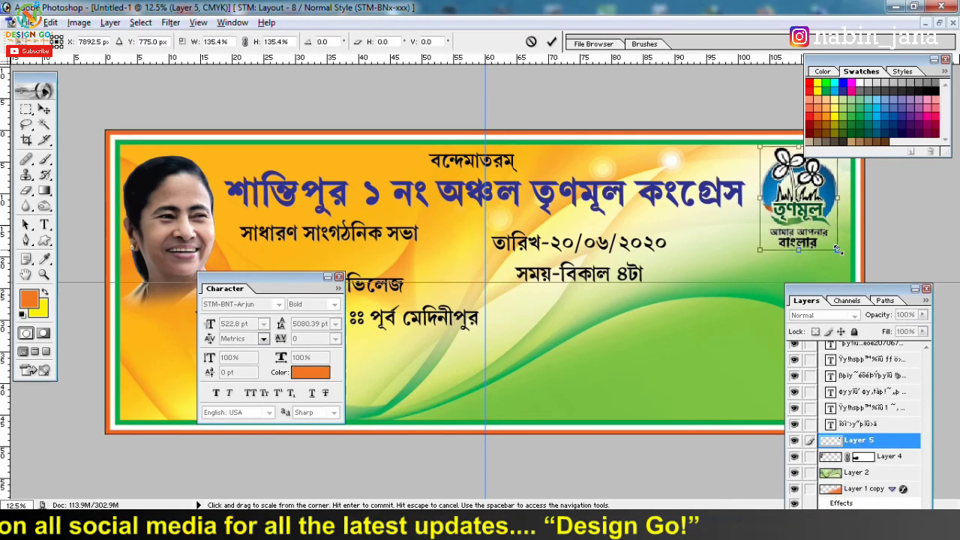
- Apply the logo enlargement and reposition the Layers panel
key(Return)
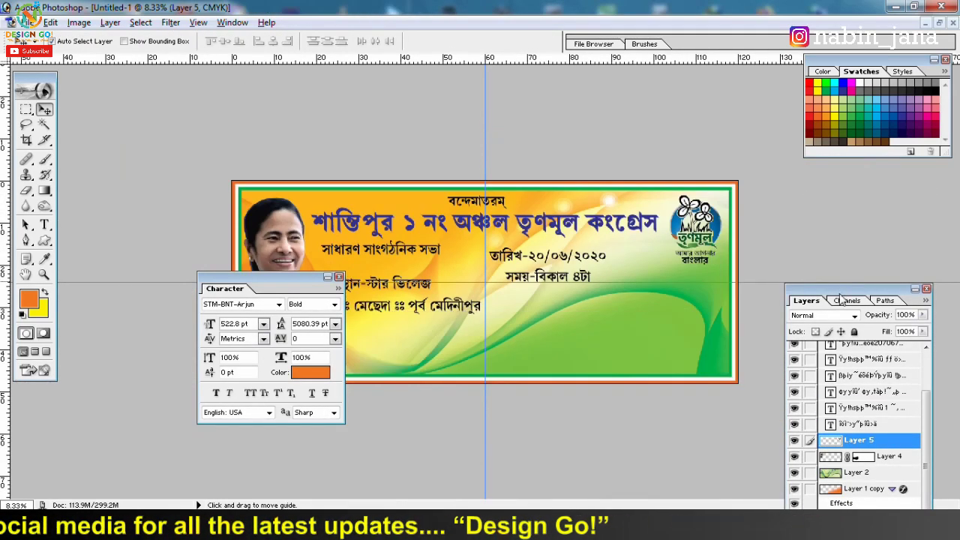
mouse_move(834, 291)
mouse_down()
mouse_move(827, 195)
mouse_move(616, 212)
mouse_up()
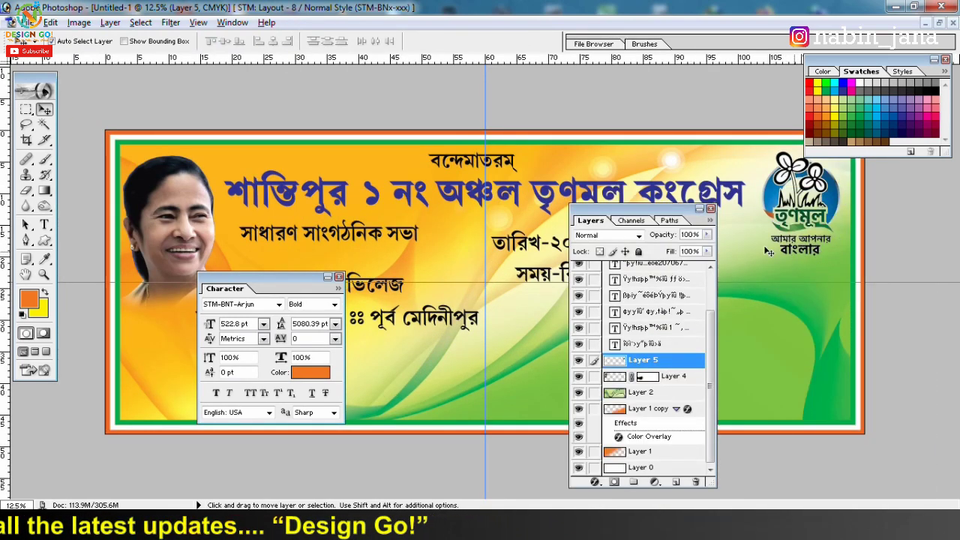
drag(655, 221, 496, 168)
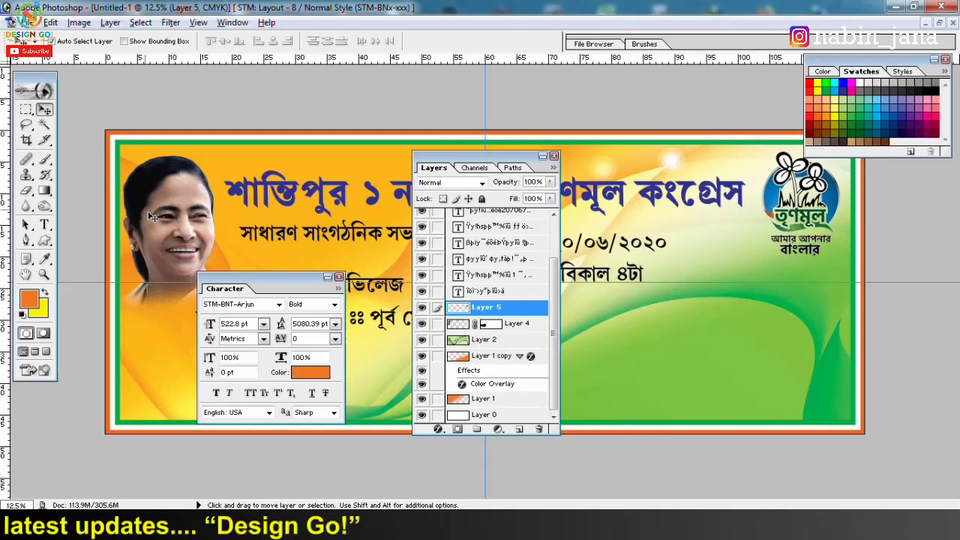
- On a new layer, paint a small white patch over the logo area
click(45, 161)
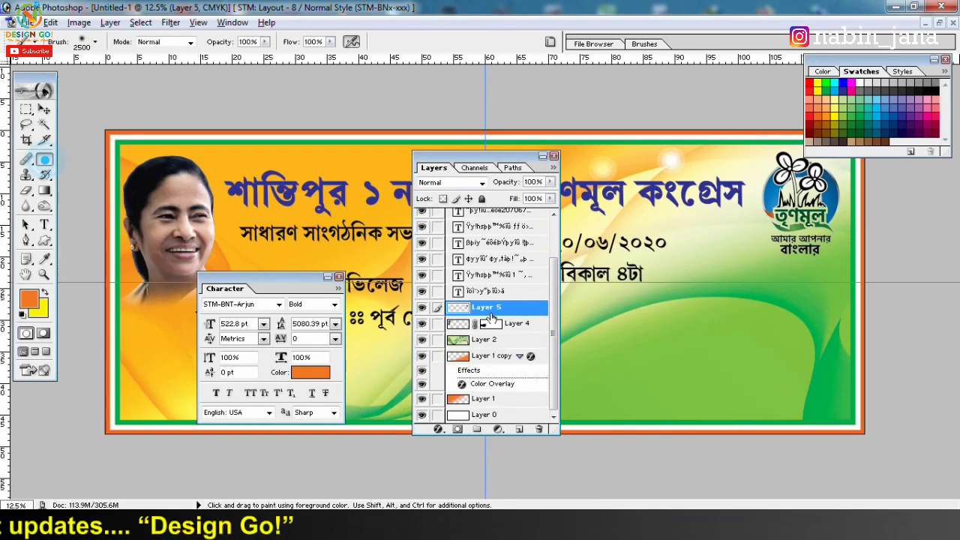
click(518, 429)
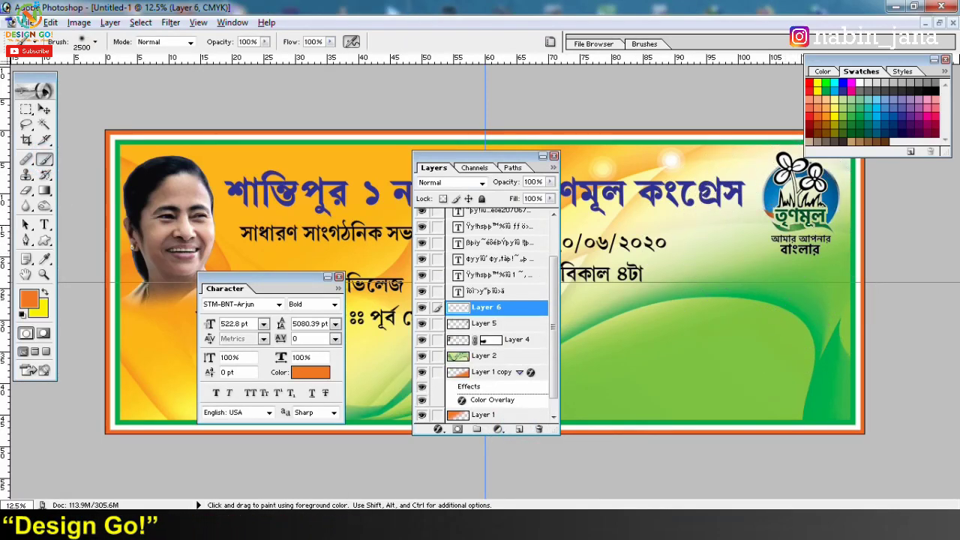
click(32, 300)
click(98, 264)
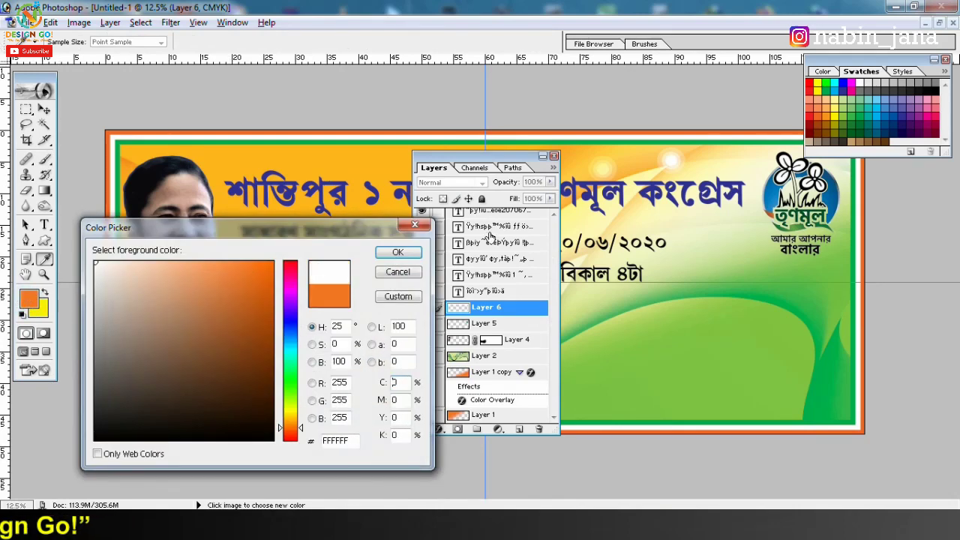
click(395, 246)
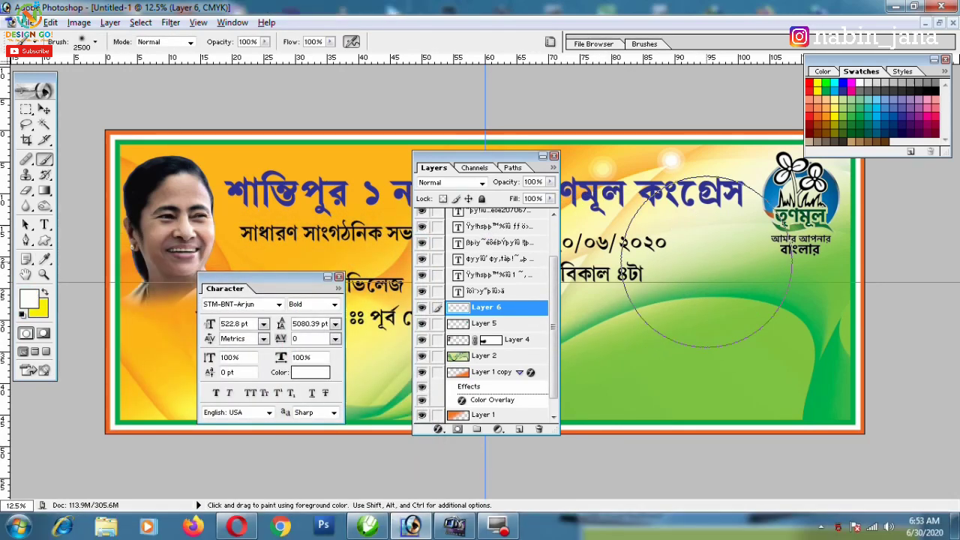
key(bracketleft)
key(bracketleft)
key(bracketleft)
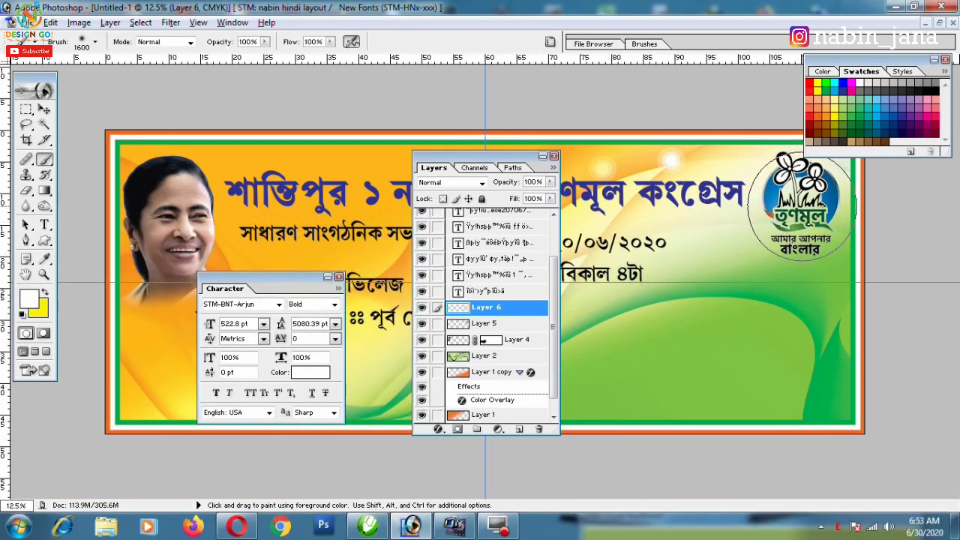
click(801, 202)
- Move the white patch layer beneath Layer 4, then select Layer 2
key(ctrl+bracketleft)
key(ctrl+bracketleft)
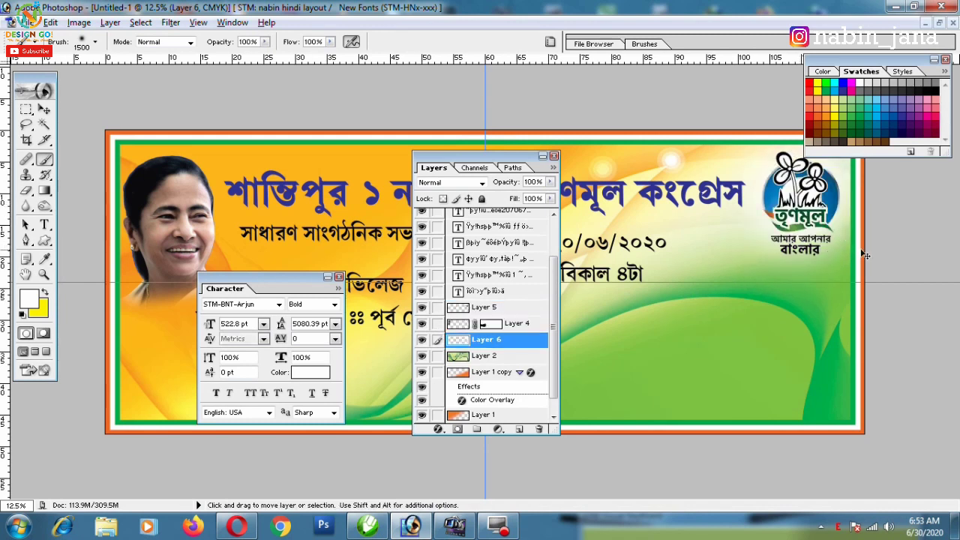
click(44, 110)
drag(539, 159, 858, 259)
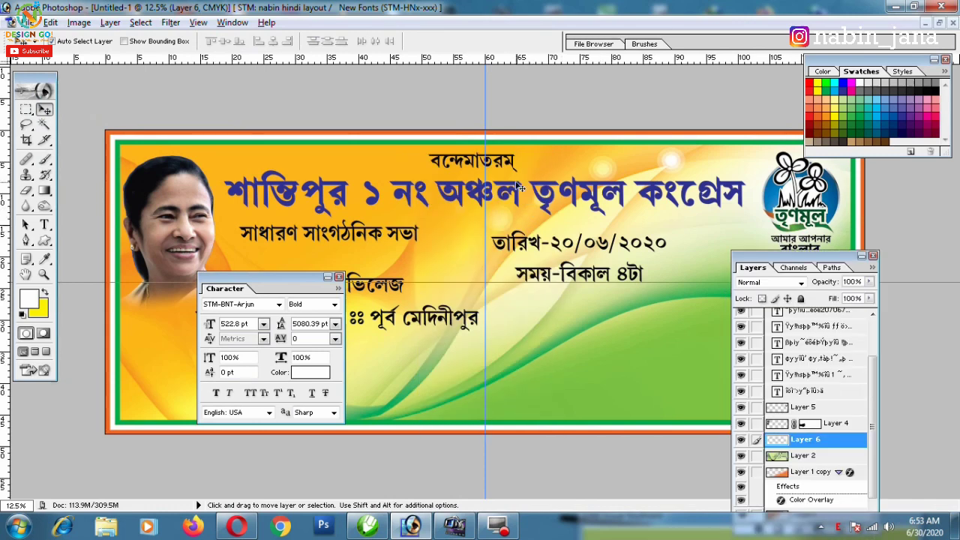
key(alt+bracketleft)
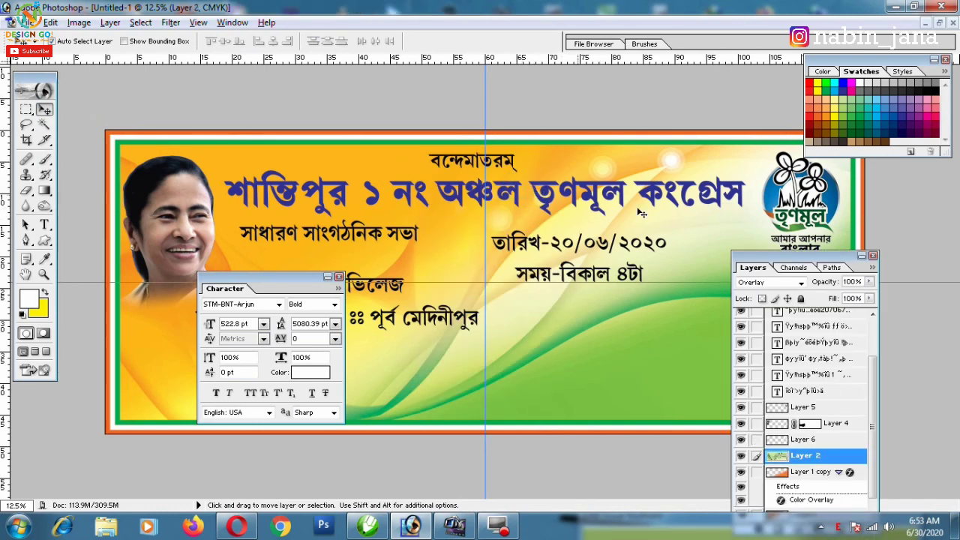
- Commit a transform on the headline, zoom in, and pick the rectangular marquee
ctrl+click(570, 197)
key(ctrl+t)
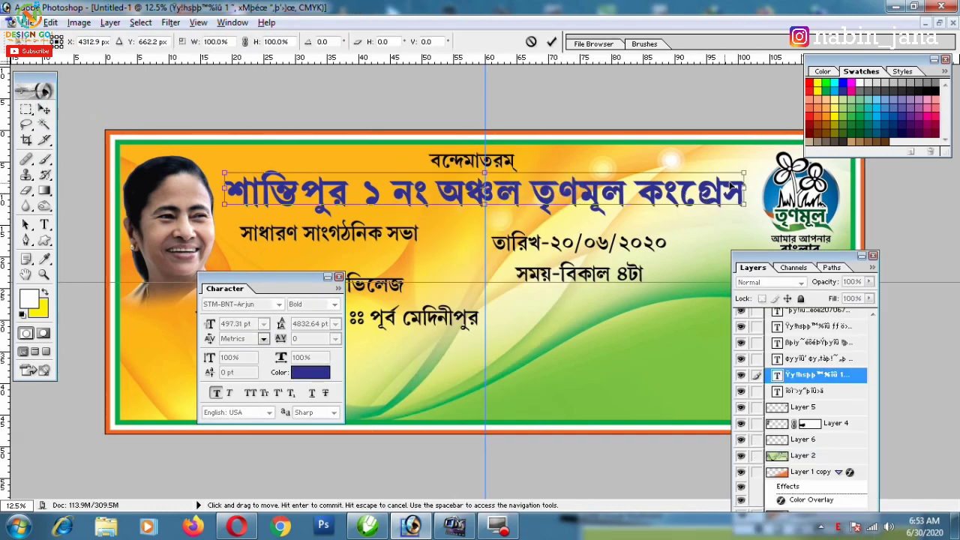
key(Return)
key(ctrl+plus)
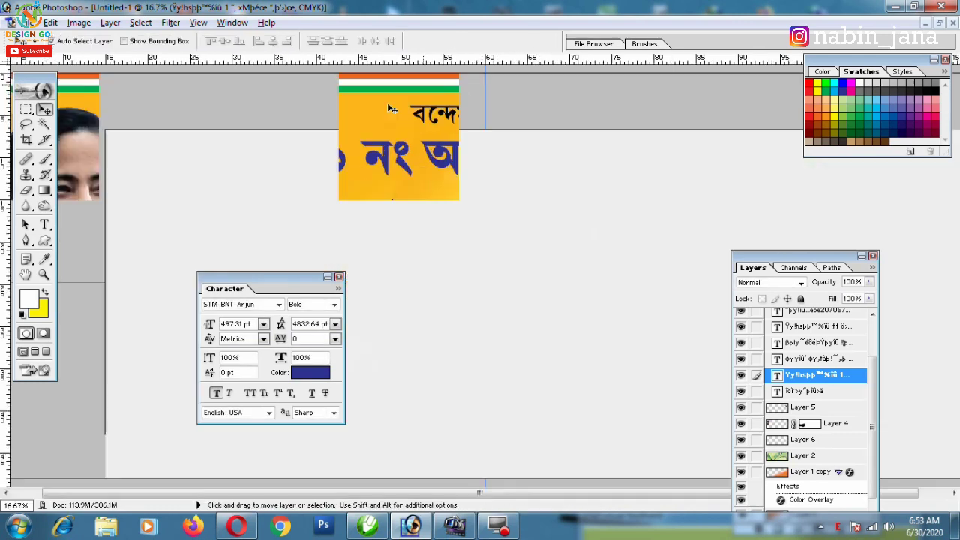
click(26, 108)
scroll(523, 164, left, 1)
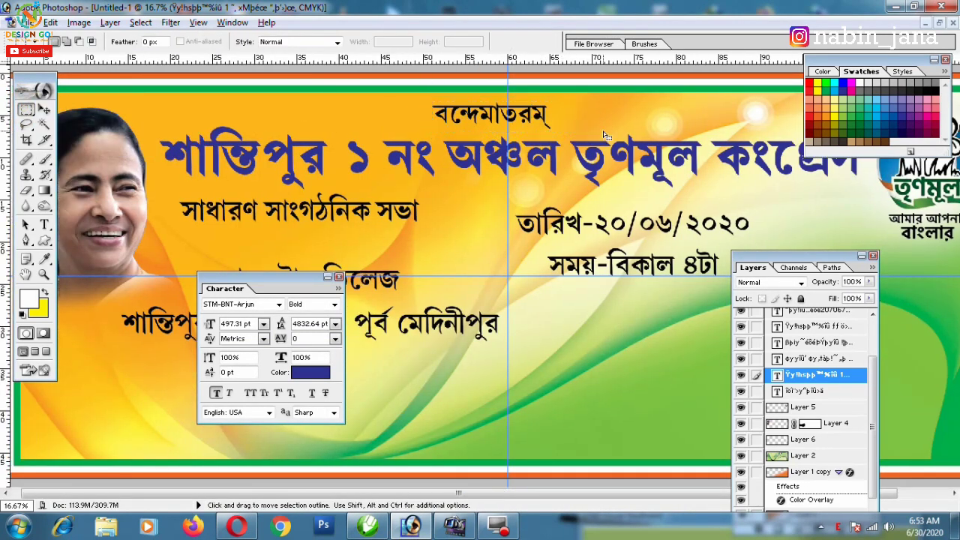
click(30, 113)
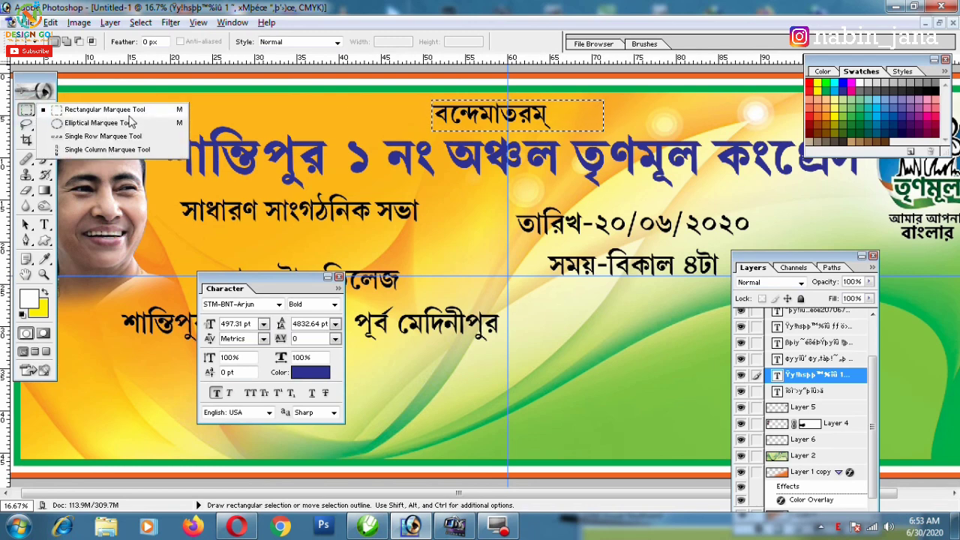
click(466, 105)
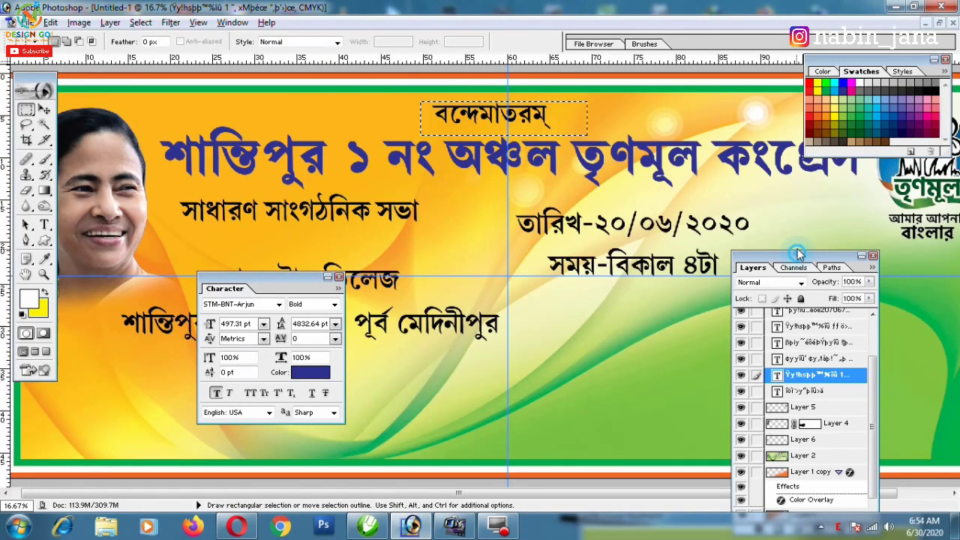
drag(798, 254, 798, 179)
- Fill a rectangle on a new layer with orange and move it below the heading
click(838, 453)
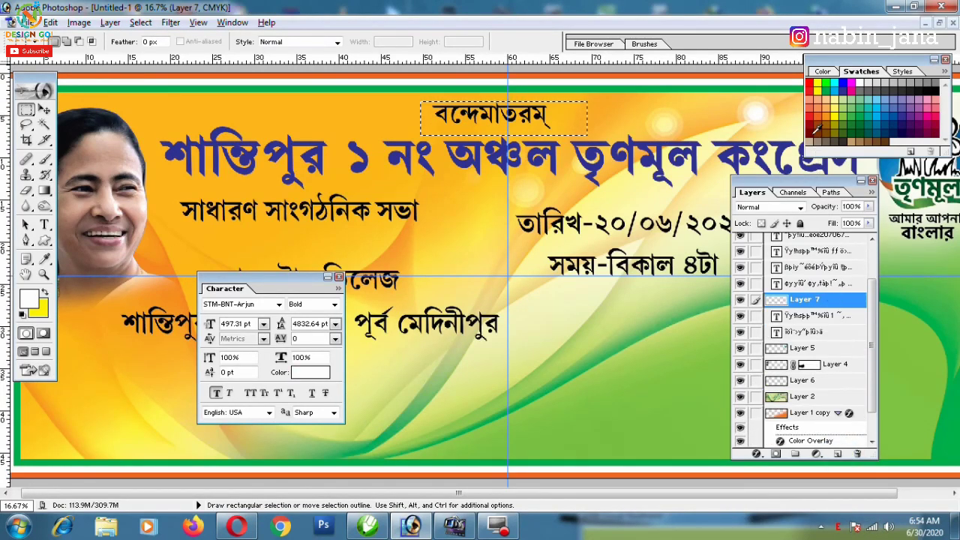
click(823, 111)
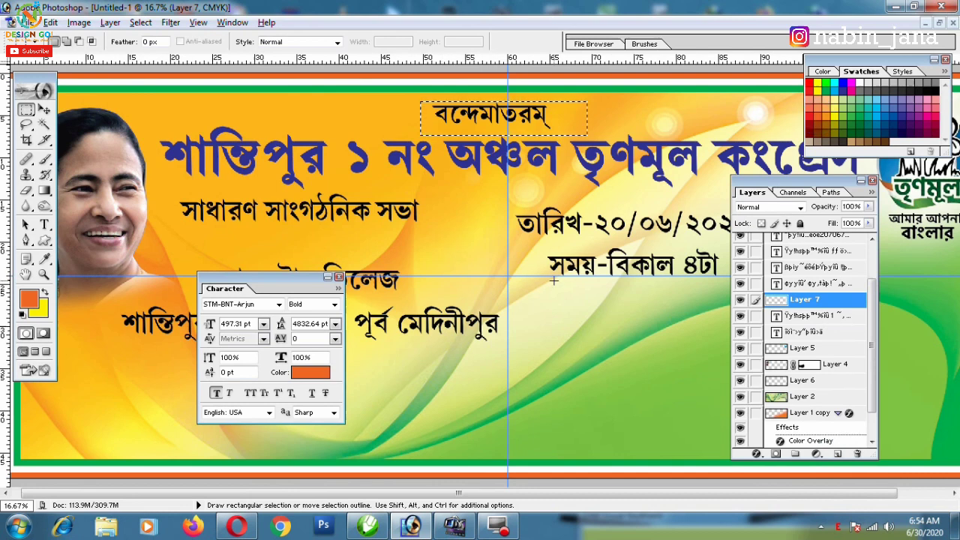
key(alt+BackSpace)
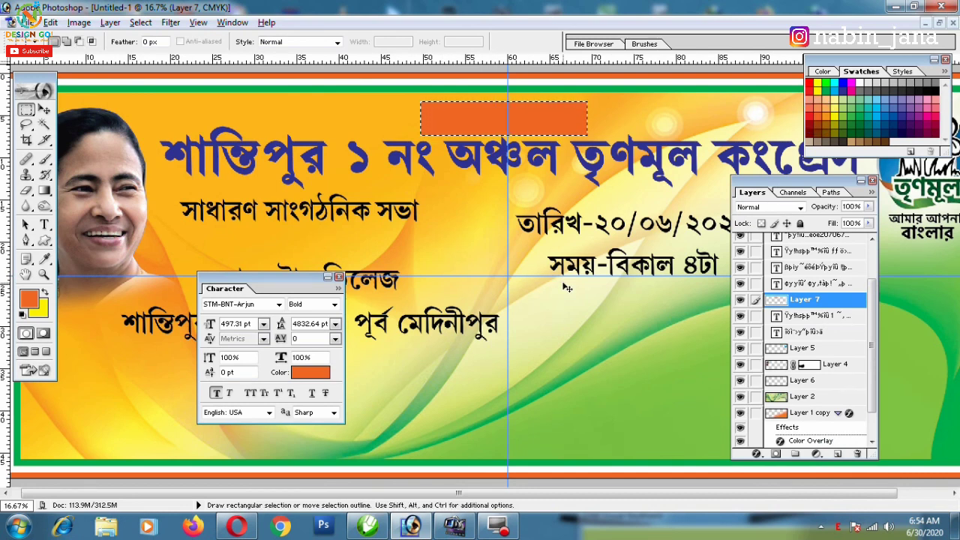
key(ctrl)
key(ctrl+bracketleft)
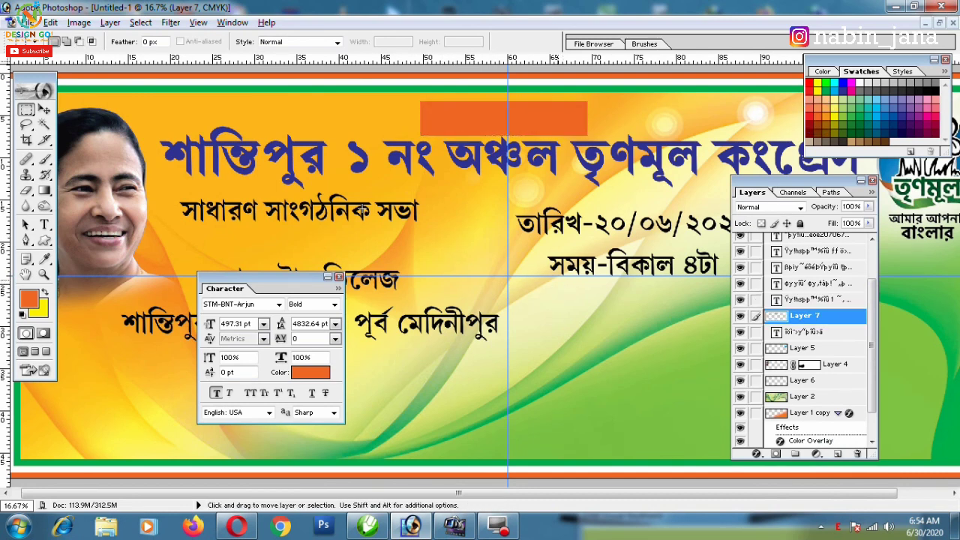
key(ctrl+bracketleft)
key(ctrl+bracketleft)
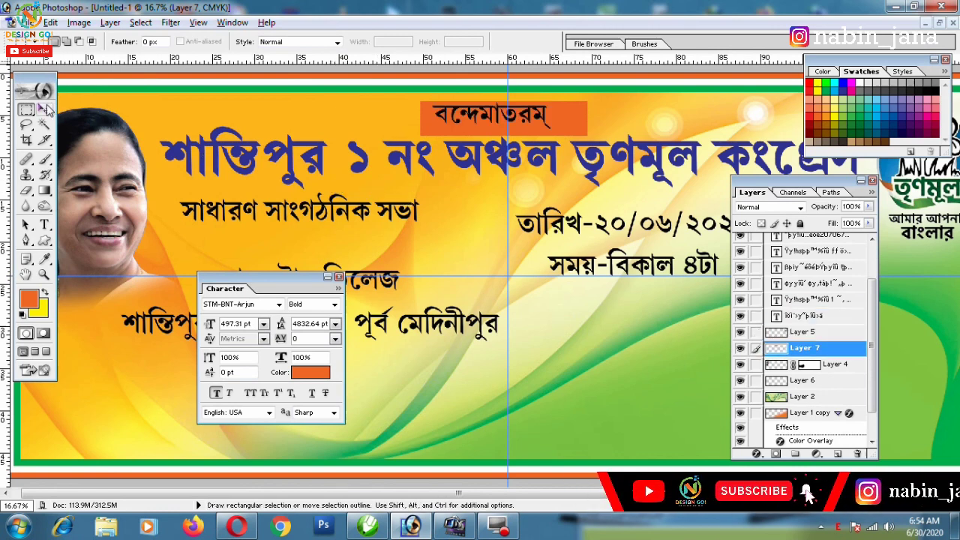
- Make the orange bar shorter and wider, widening it equally on both sides
key(ctrl+t)
drag(507, 138, 508, 128)
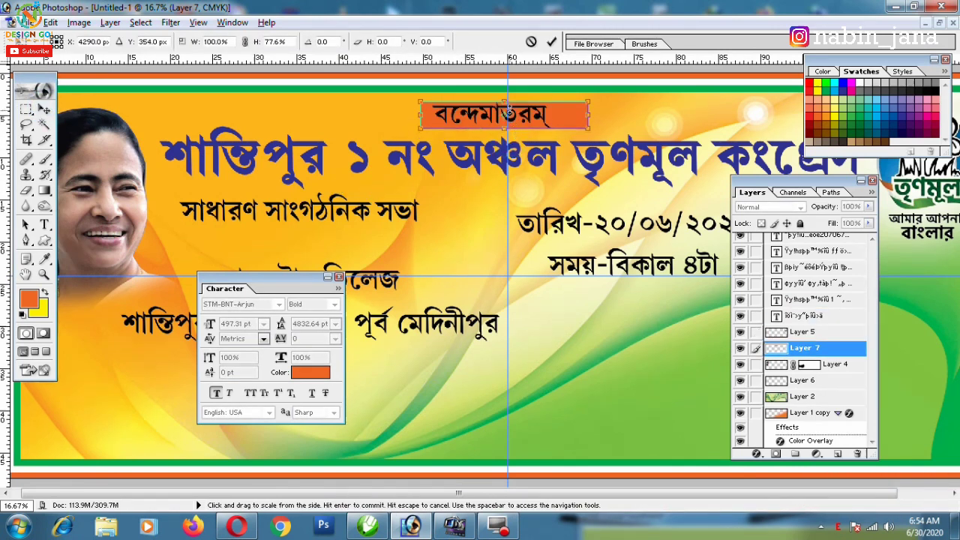
drag(589, 113, 626, 112)
key(Return)
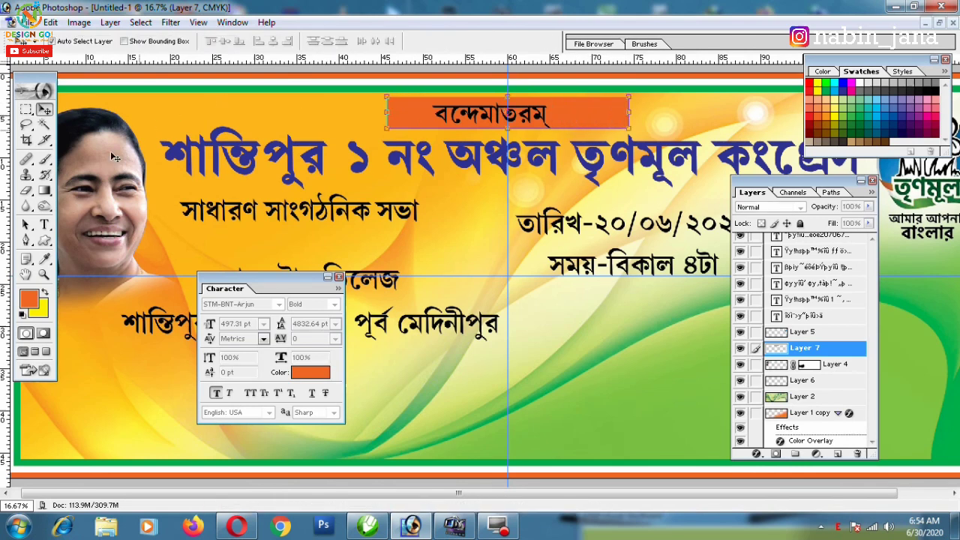
- Erase the orange bar's ends into a soft fade
key(e)
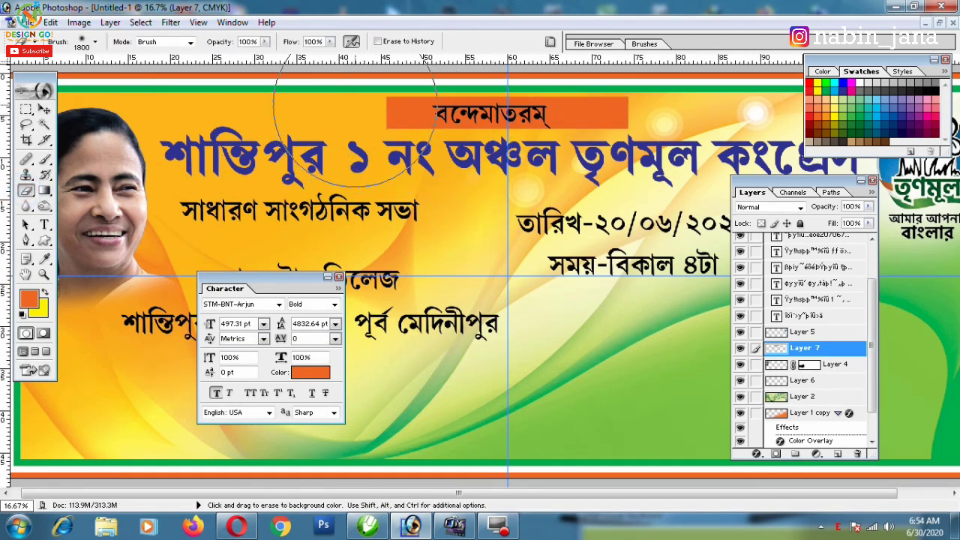
drag(378, 94, 623, 113)
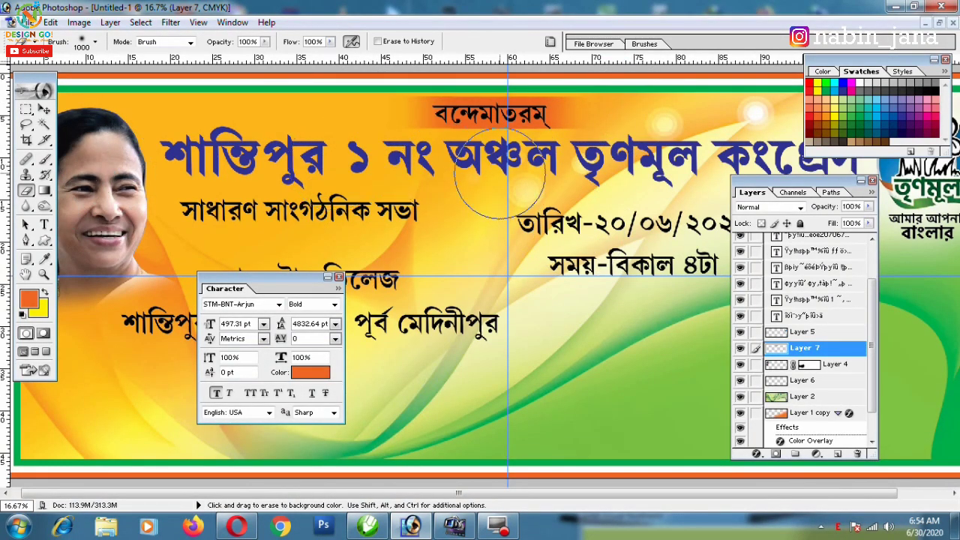
key(v)
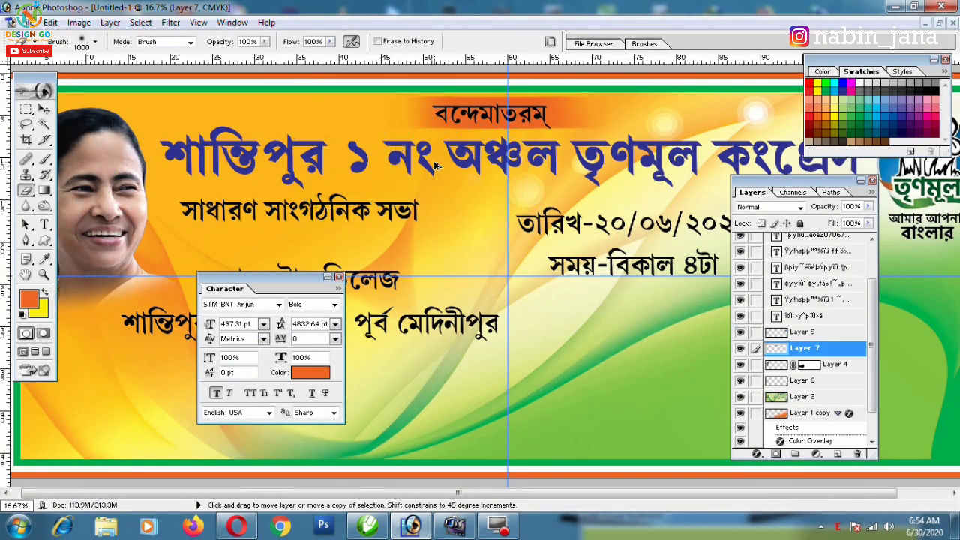
key(ctrl+z)
key(e)
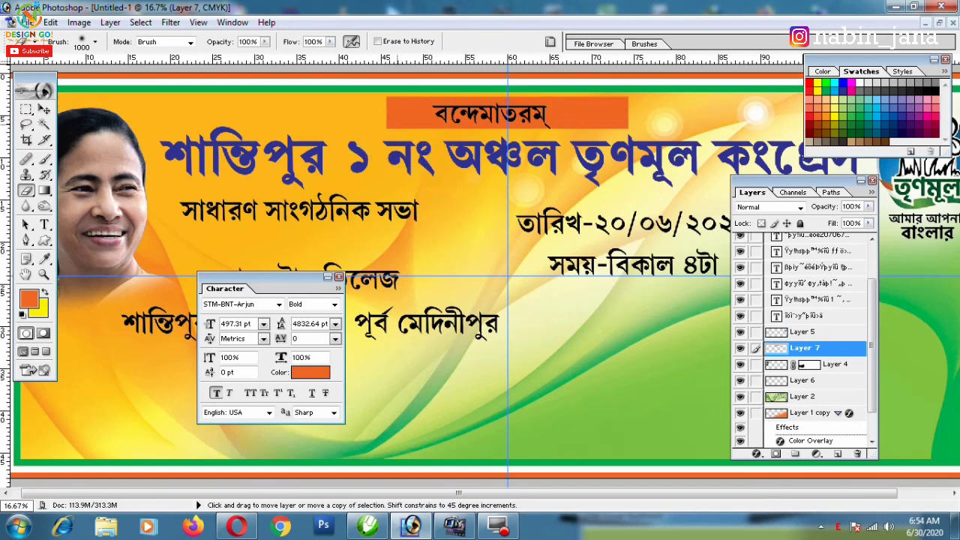
drag(610, 118, 589, 114)
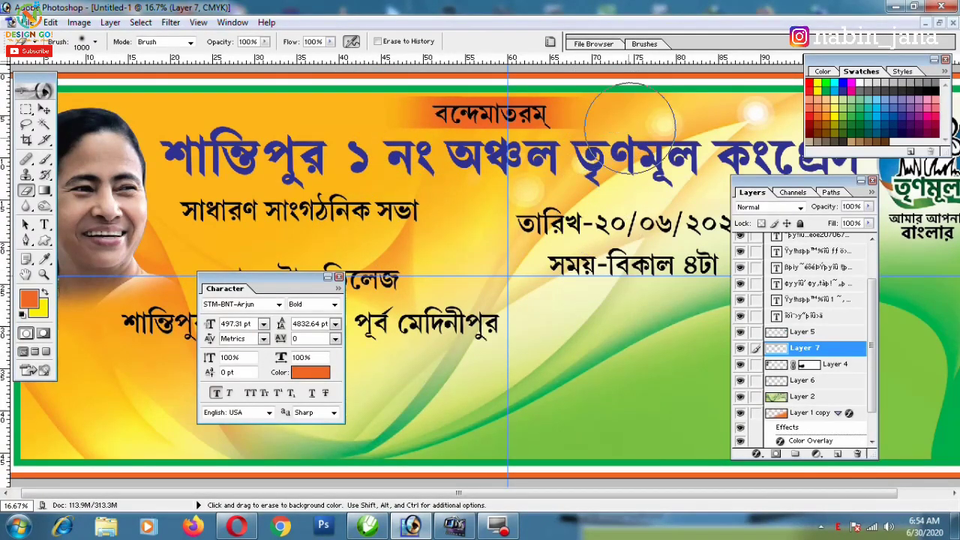
- Stretch the orange bar wider with Free Transform
click(44, 109)
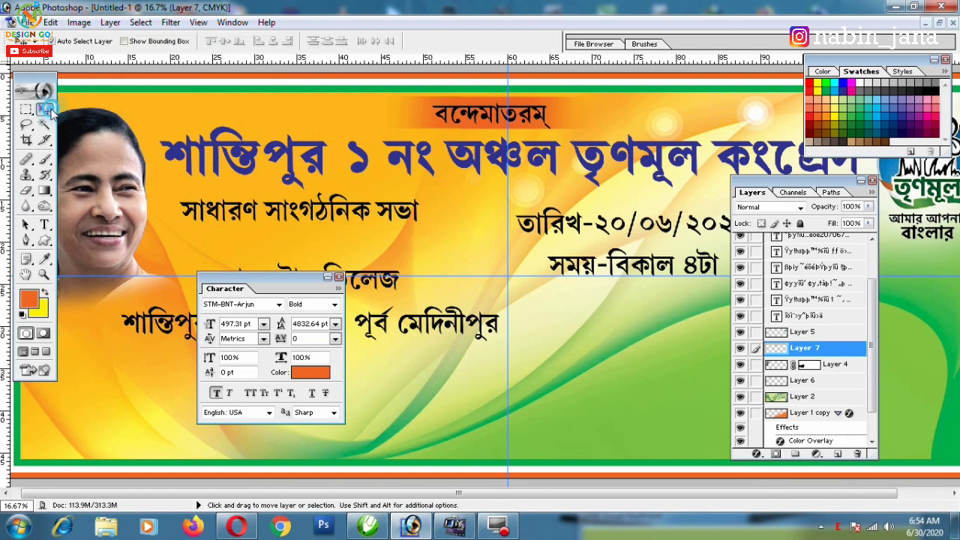
key(ctrl+t)
drag(632, 113, 684, 113)
- Make the বন্দেমাতরম heading text white and Faux Bold
key(Return)
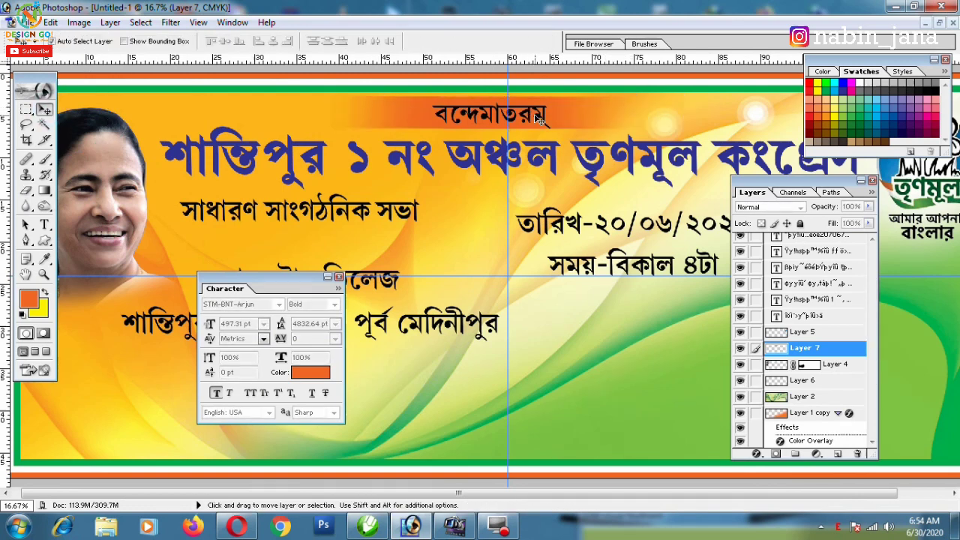
ctrl+click(538, 119)
click(309, 370)
click(95, 263)
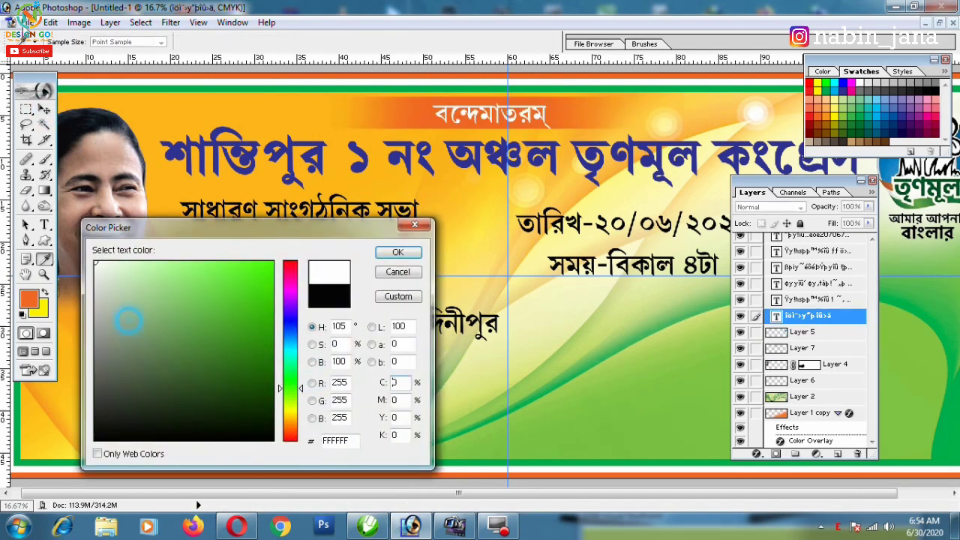
click(399, 252)
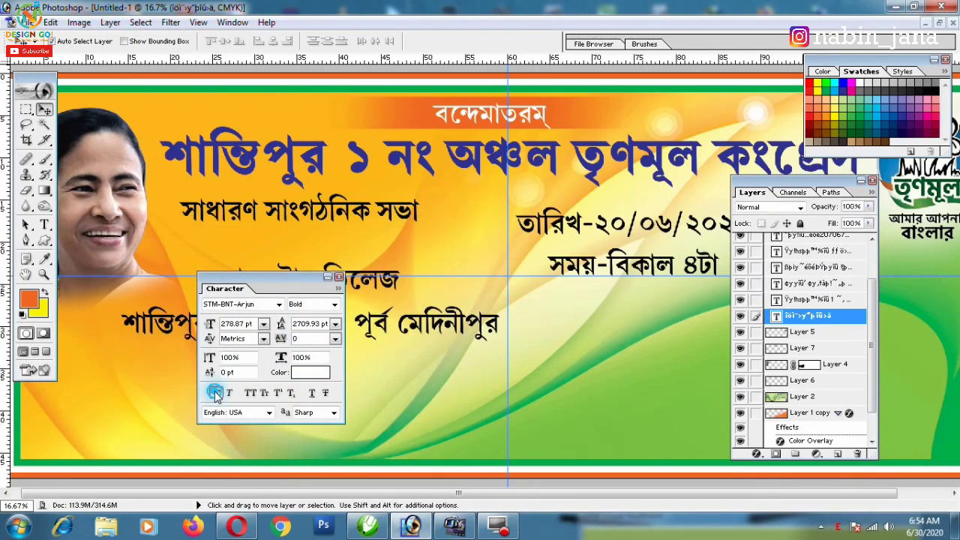
click(215, 393)
- Recentre the heading with Free Transform and refit the orange bar
key(ctrl+t)
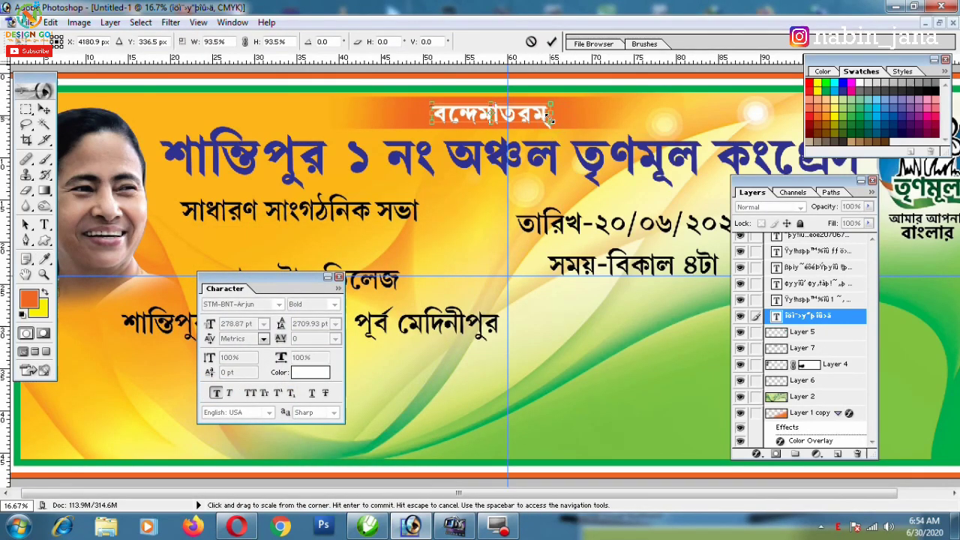
key(Return)
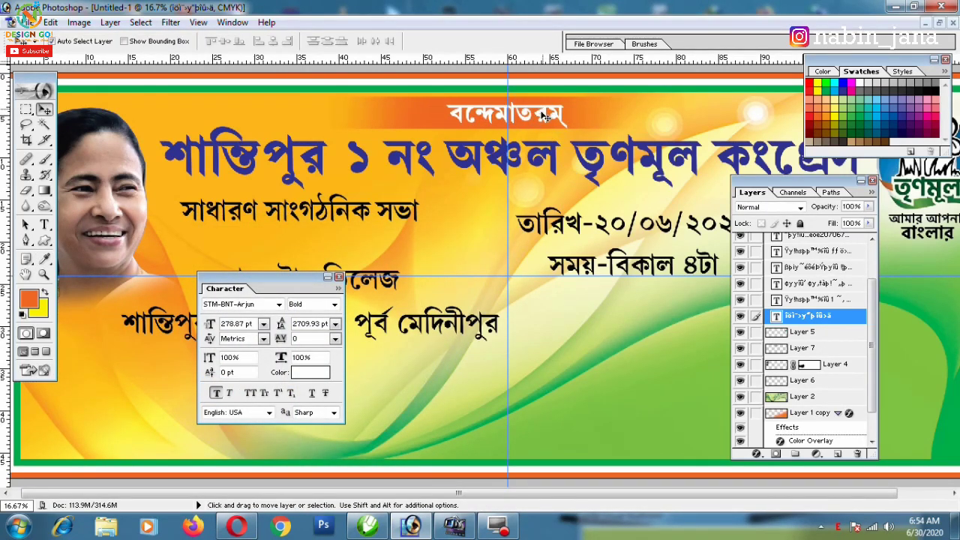
ctrl+click(429, 112)
key(ctrl+t)
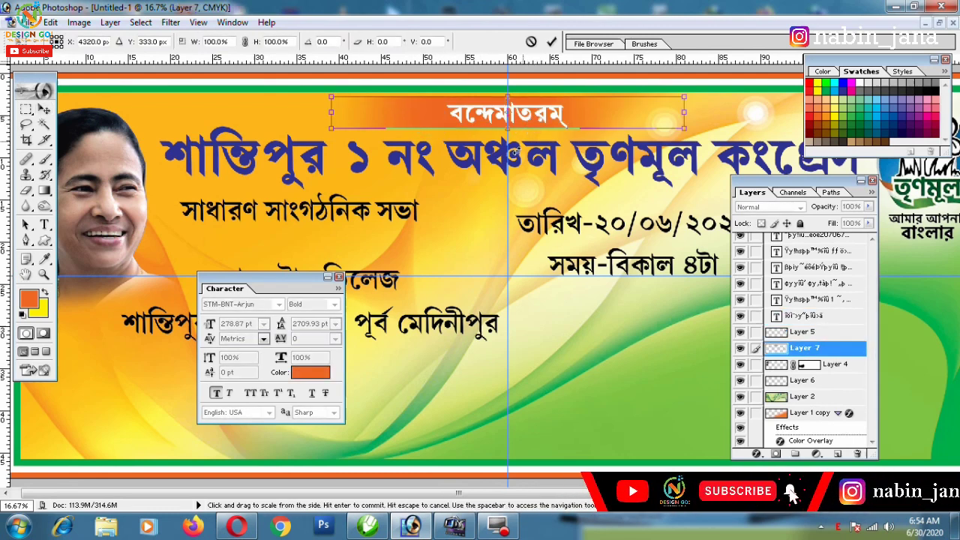
key(Return)
ctrl+click(546, 156)
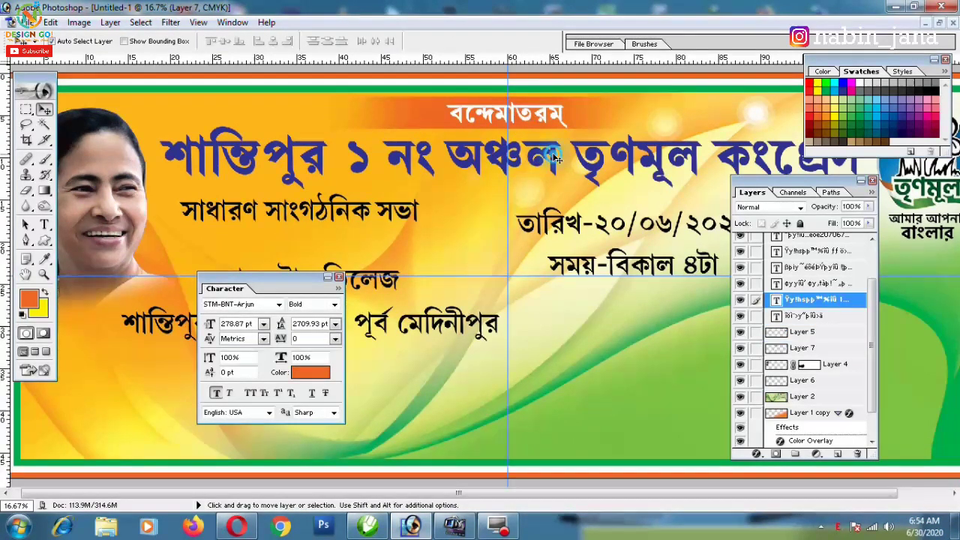
- Give the শান্তিপুর headline a white 21 px outside Stroke layer style
click(758, 454)
click(600, 290)
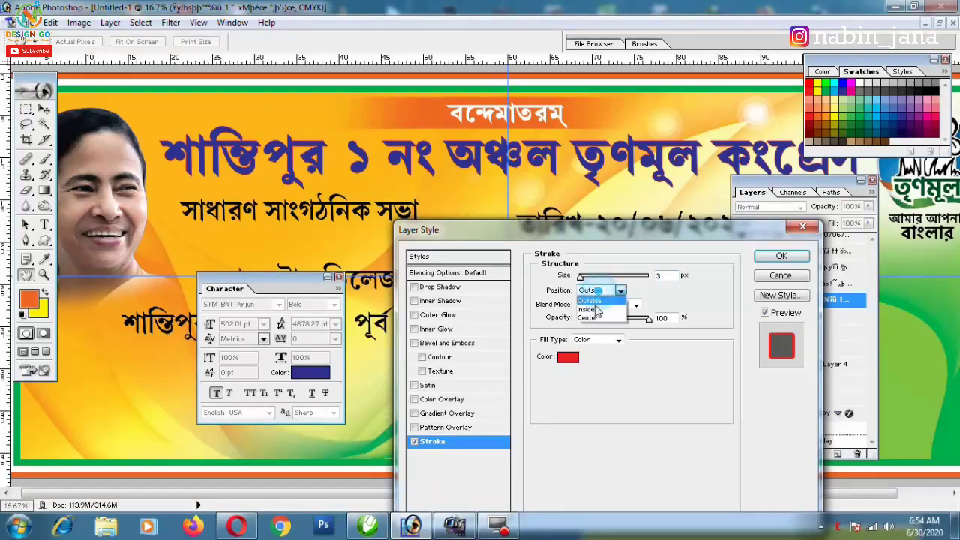
click(597, 310)
drag(580, 276, 590, 277)
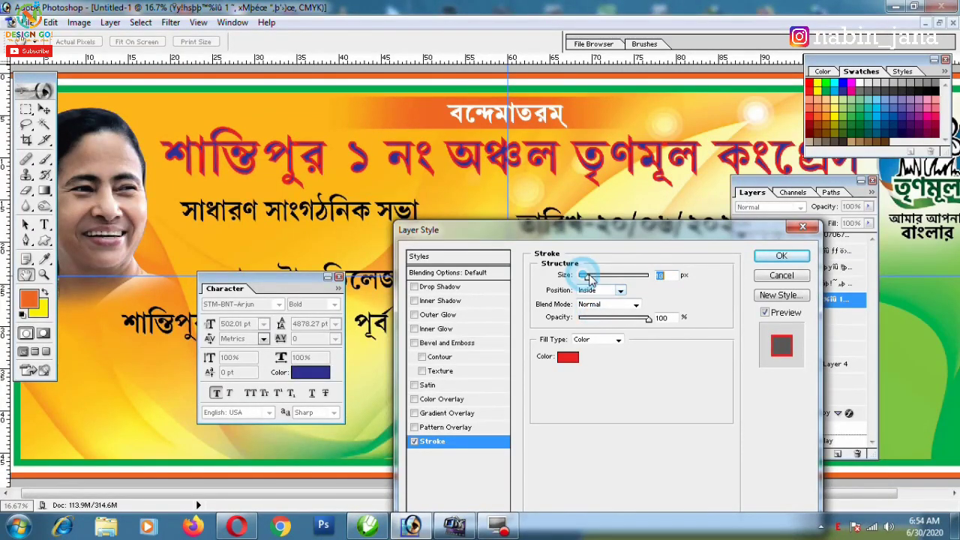
click(621, 291)
drag(590, 276, 587, 278)
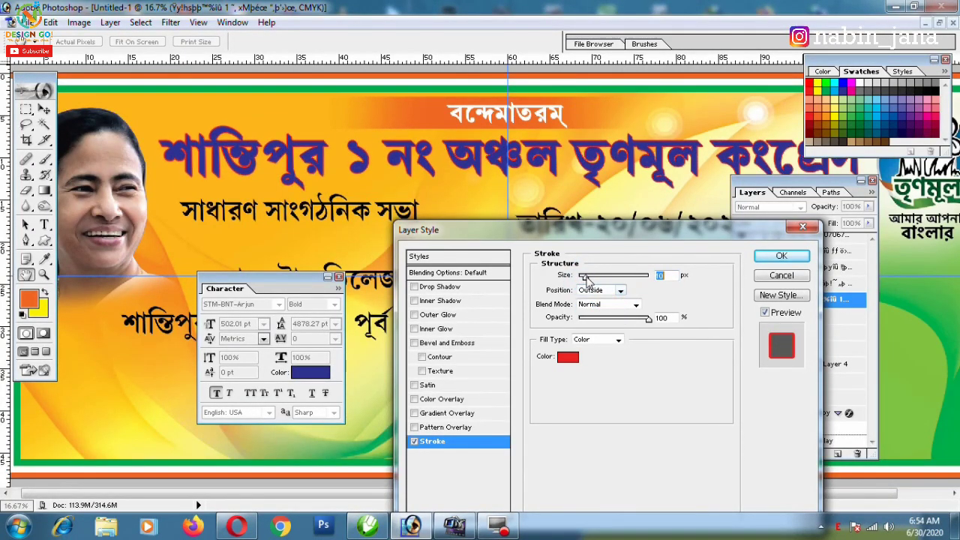
click(568, 357)
click(96, 263)
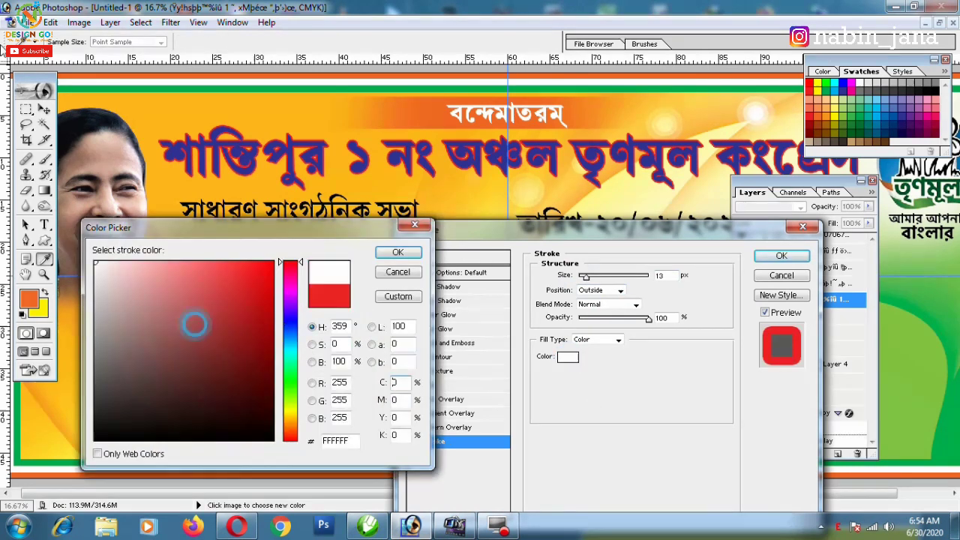
click(411, 256)
drag(586, 276, 590, 280)
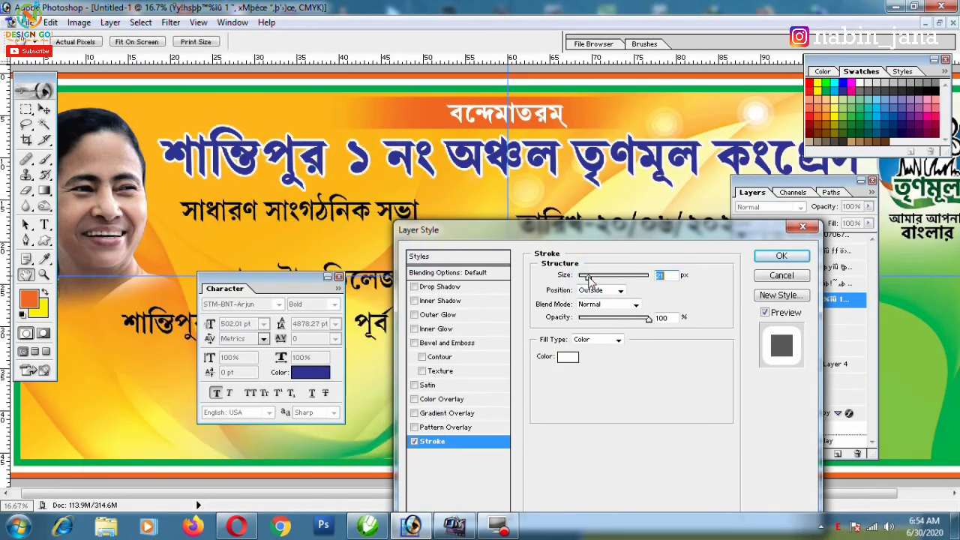
click(781, 256)
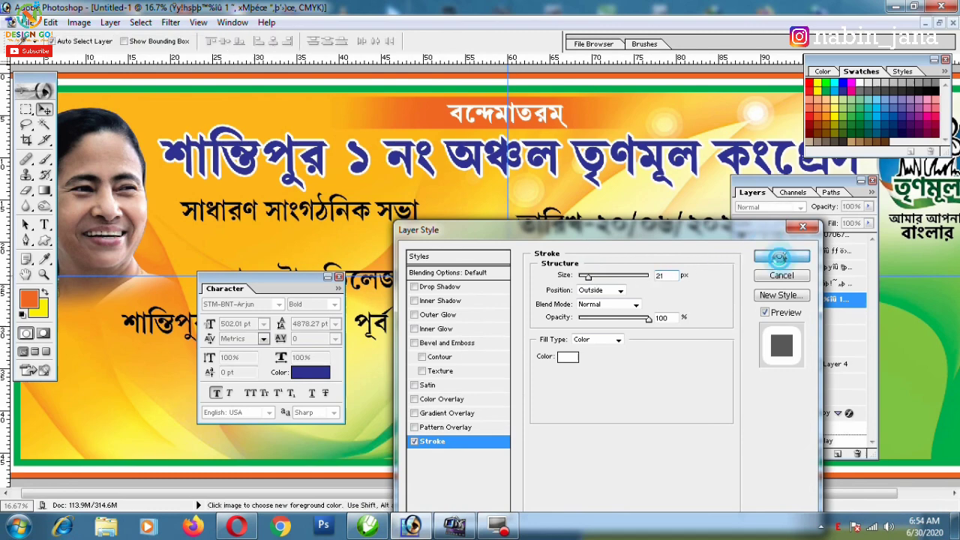
key(ctrl+minus)
key(ctrl+minus)
drag(780, 184, 866, 286)
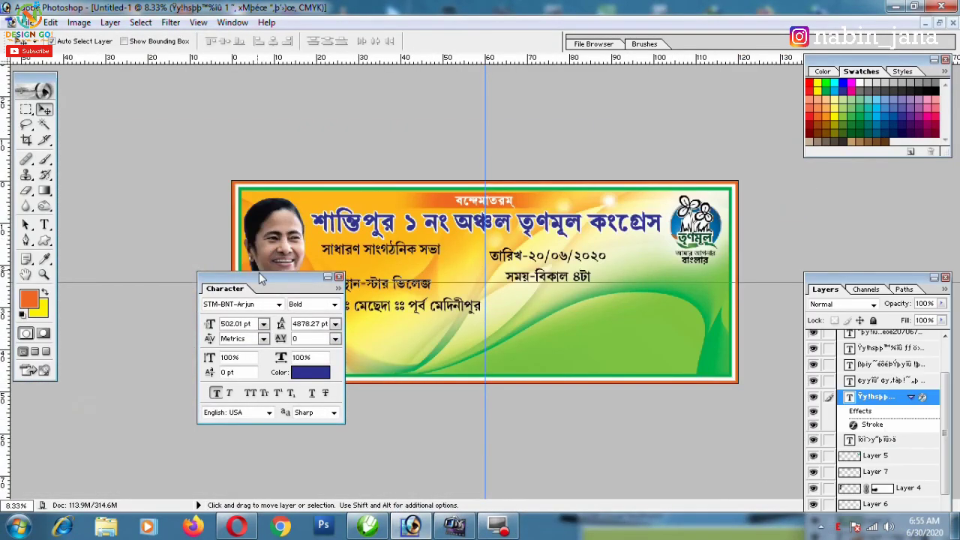
- Move the সাধারণ সাংগঠনিক সভা line right and the date and time lower right
drag(262, 281, 120, 180)
key(ctrl+plus)
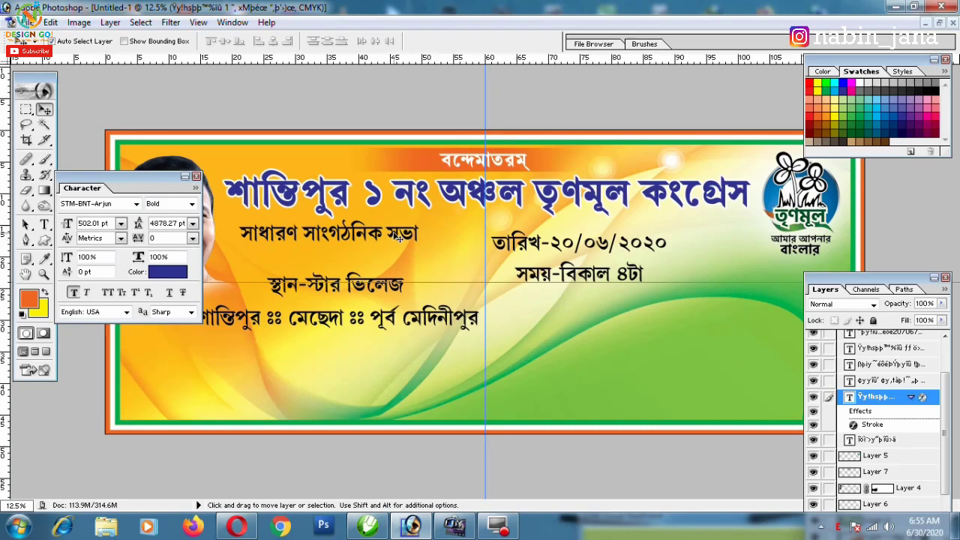
drag(398, 235, 549, 258)
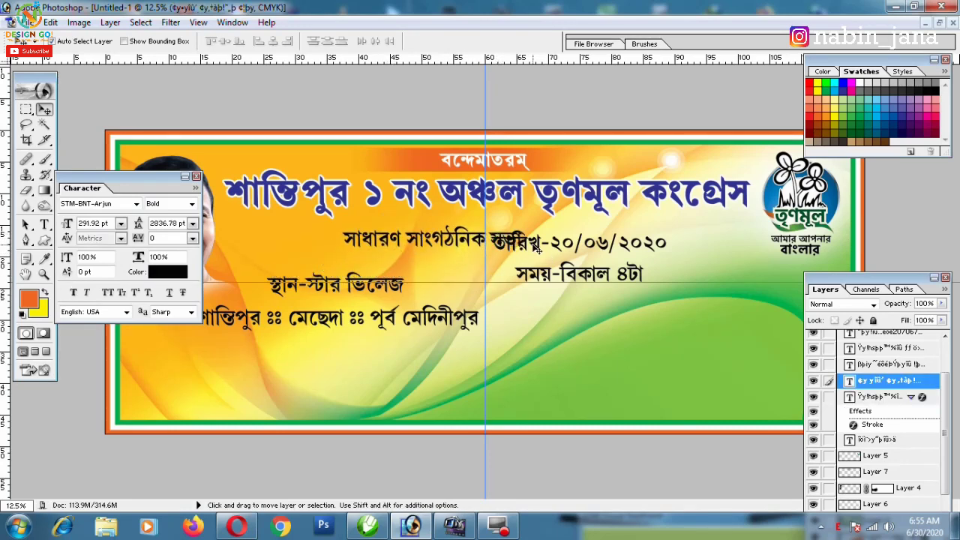
drag(537, 248, 546, 367)
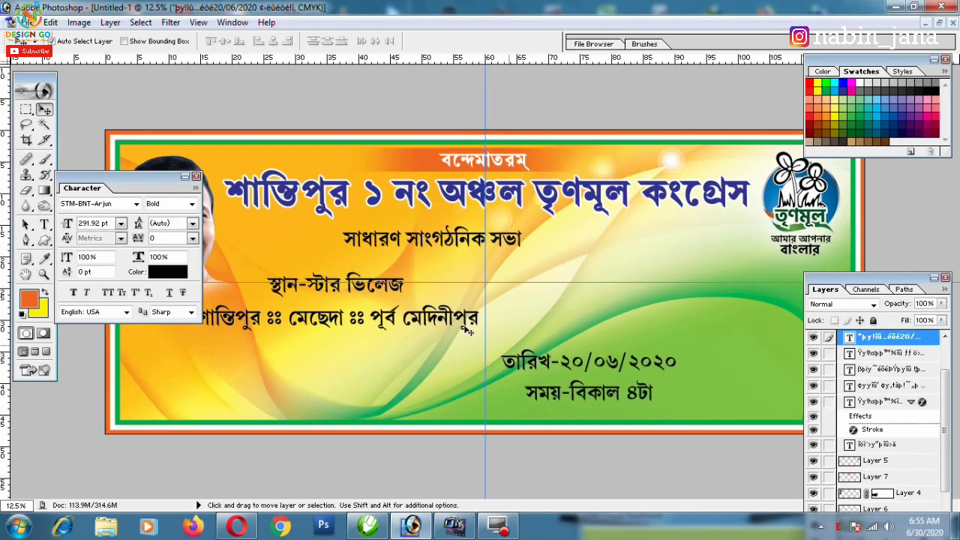
- Move the venue and address lines together at lower left, then restore the window
drag(343, 291, 348, 371)
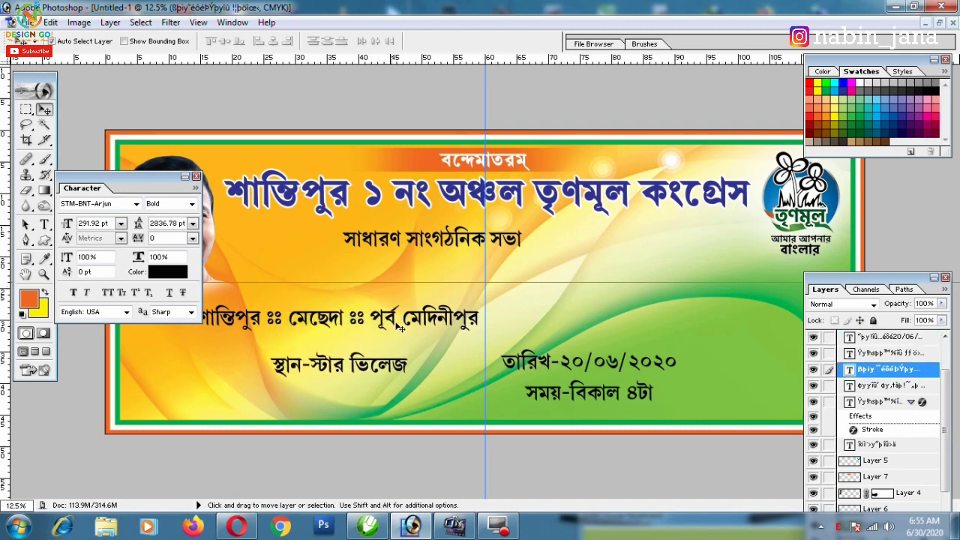
click(435, 321)
drag(435, 321, 430, 378)
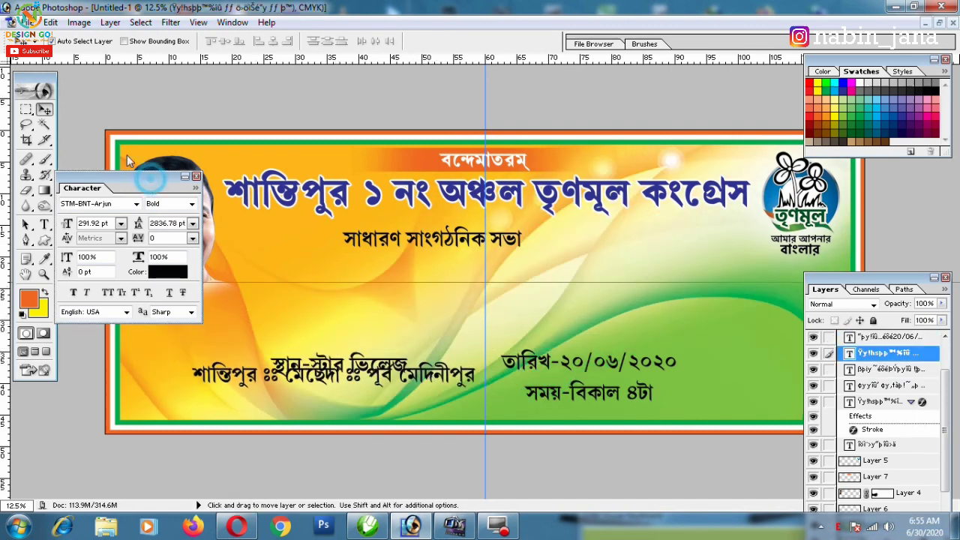
drag(150, 187, 96, 171)
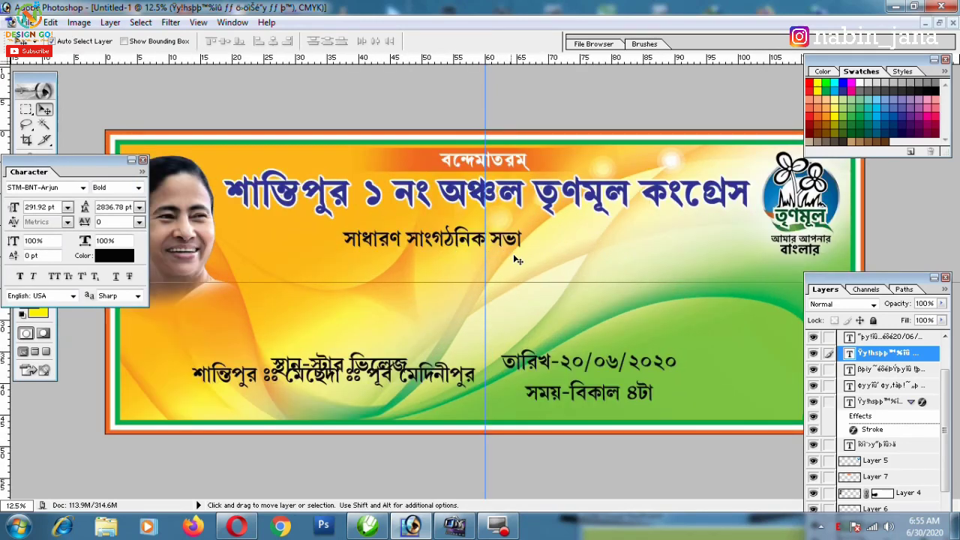
click(546, 230)
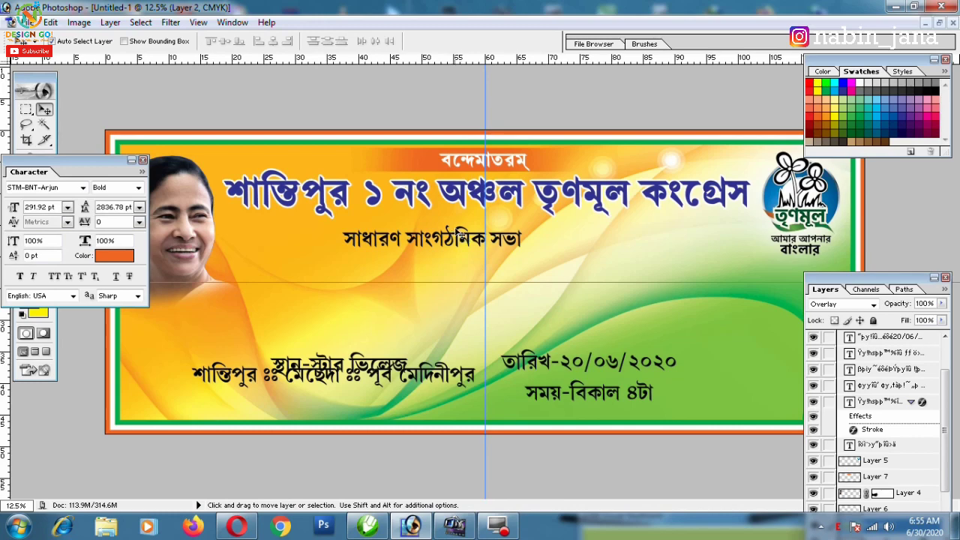
click(939, 22)
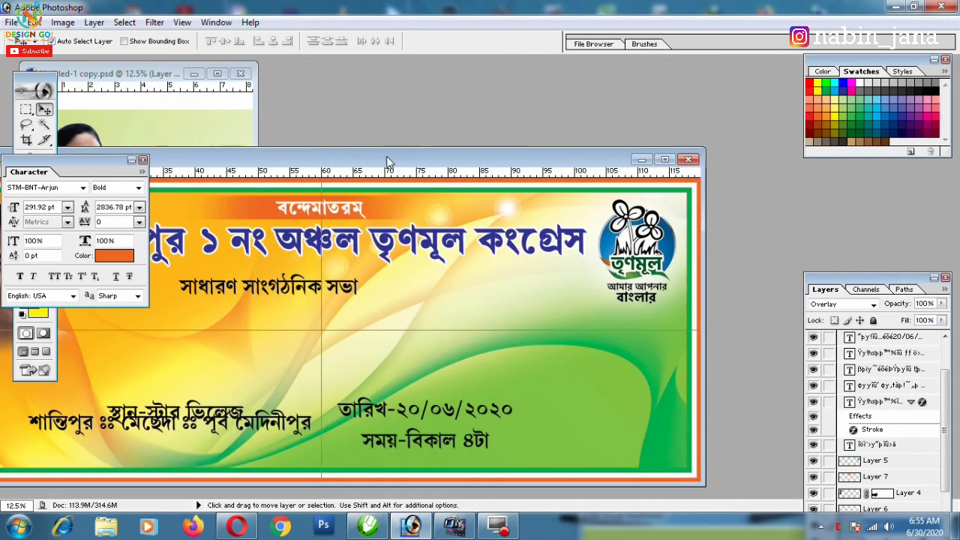
- Create a new A4-sized document
drag(401, 150, 457, 135)
click(161, 90)
click(193, 73)
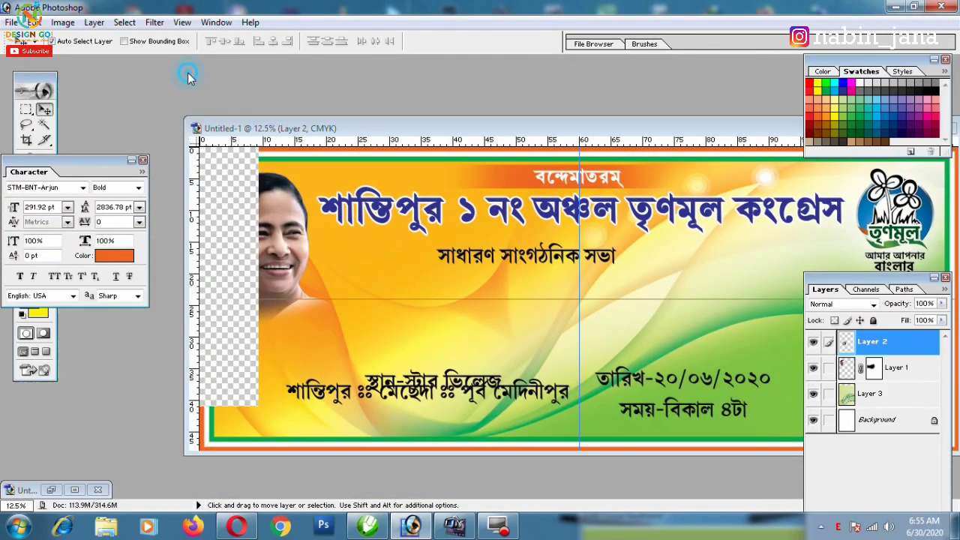
click(11, 22)
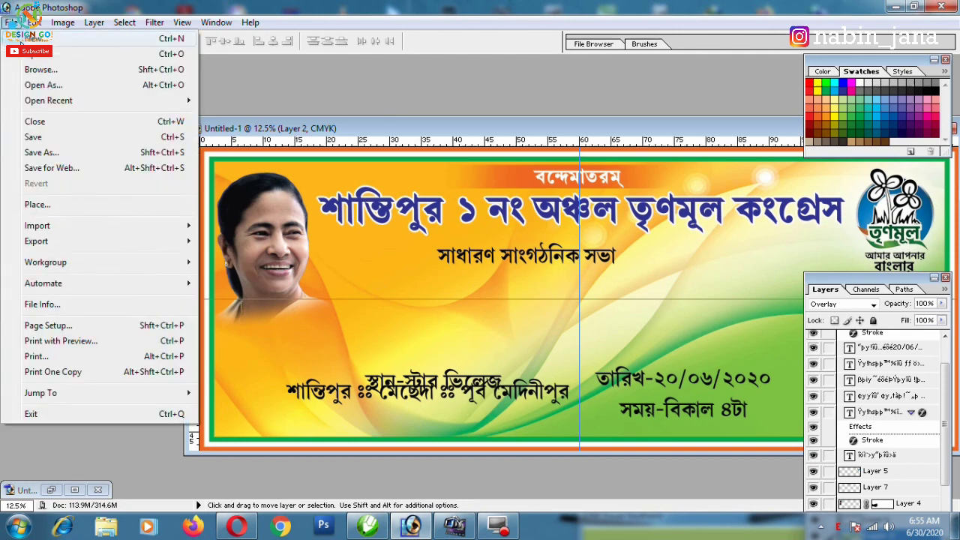
click(78, 52)
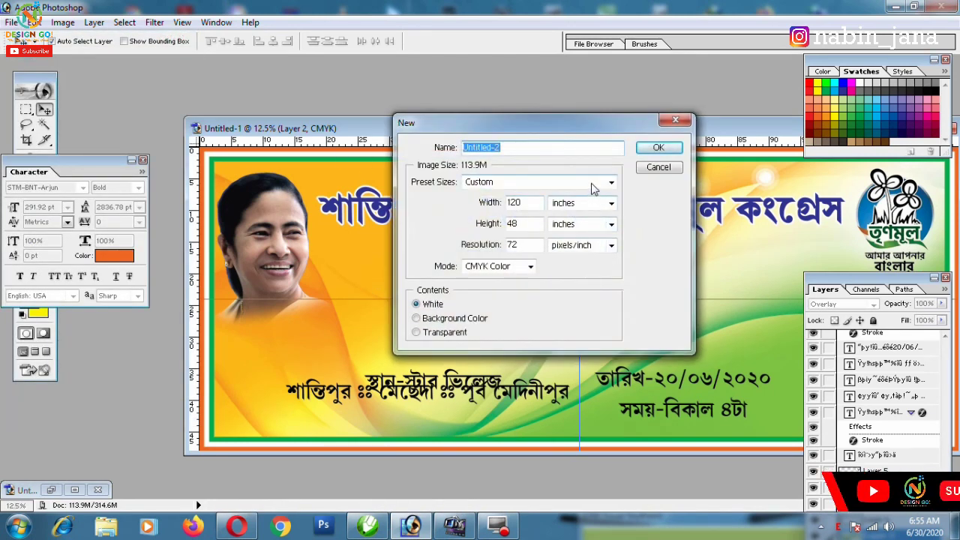
click(609, 183)
click(474, 496)
text(250)
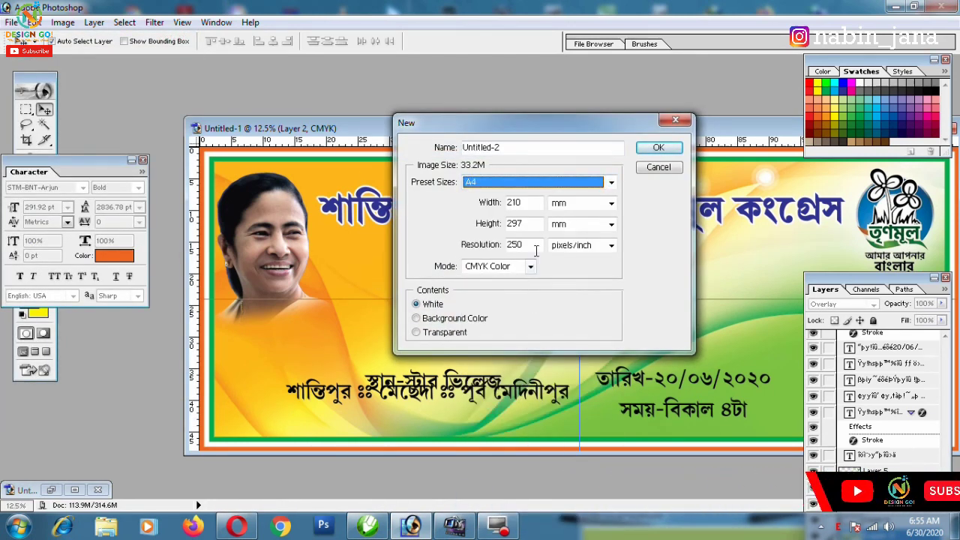
double_click(516, 245)
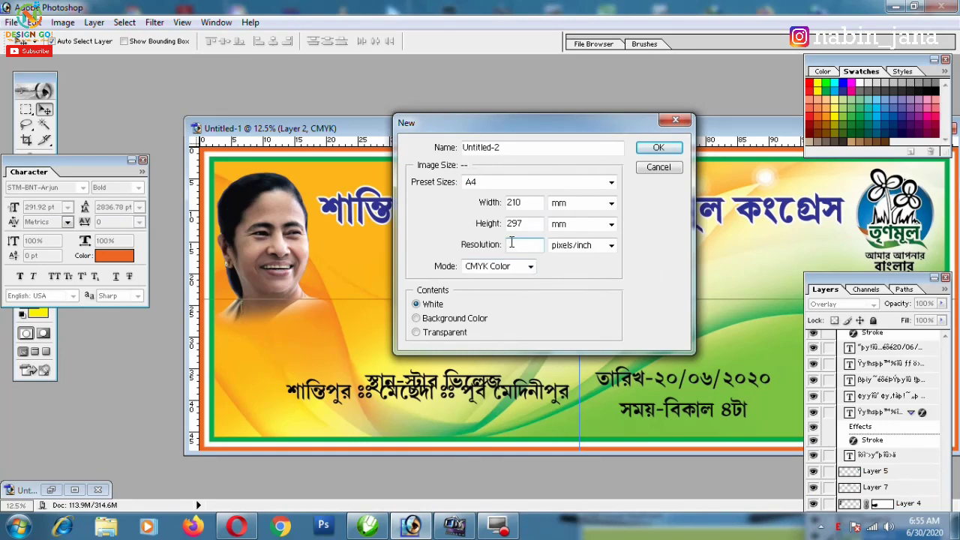
text(60)
key(Return)
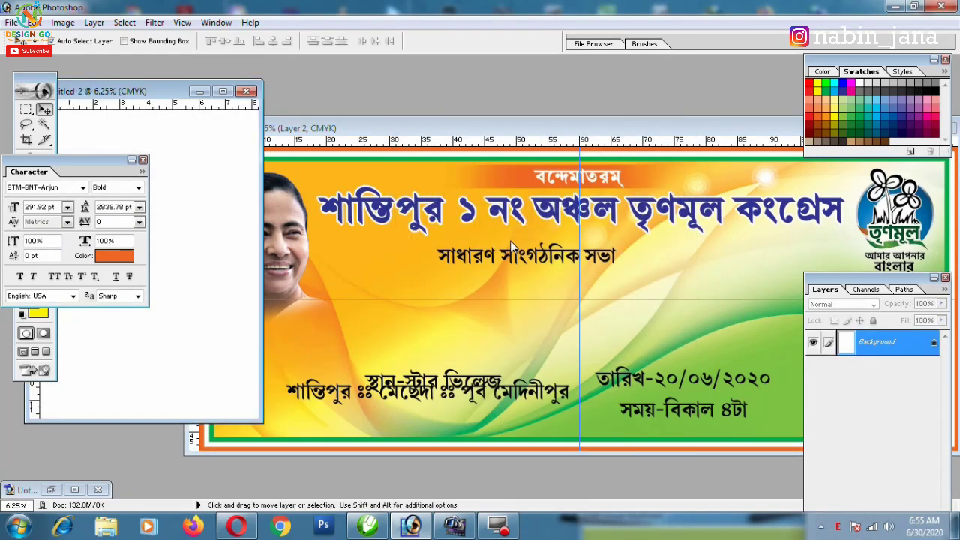
- Rotate the new A4 canvas to landscape
drag(139, 91, 312, 92)
key(alt+i)
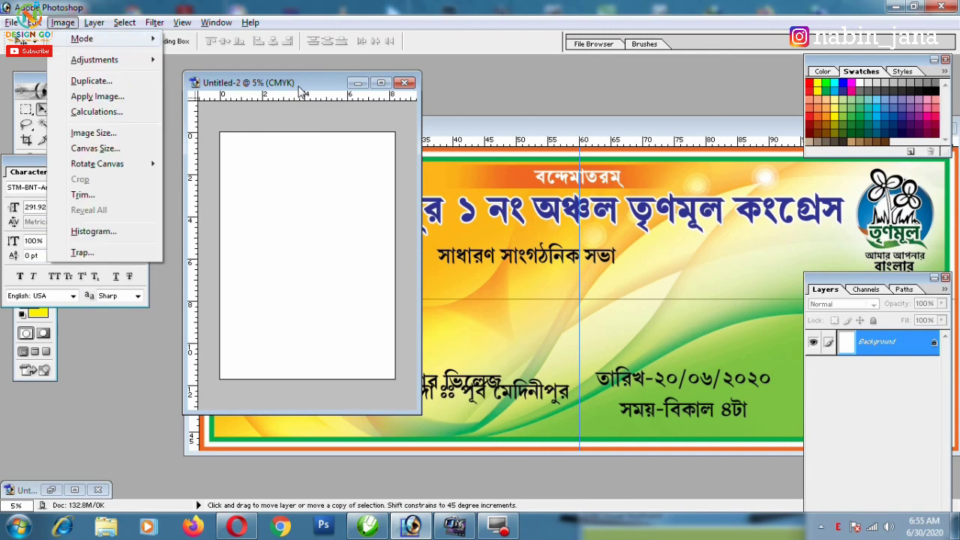
key(e)
key(Down)
key(Return)
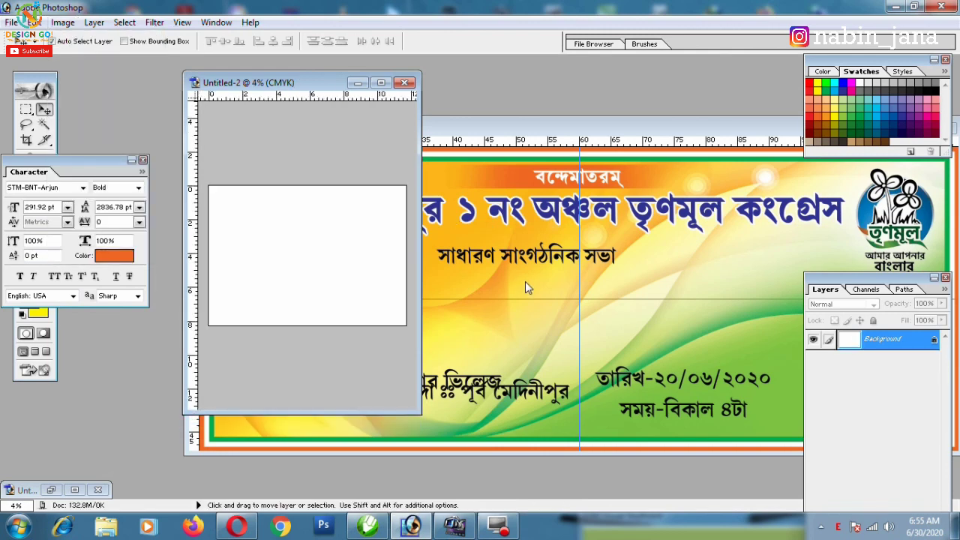
- Drag the সাধারণ সাংগঠনিক সভা text layer into the new document
click(522, 259)
drag(538, 279, 306, 104)
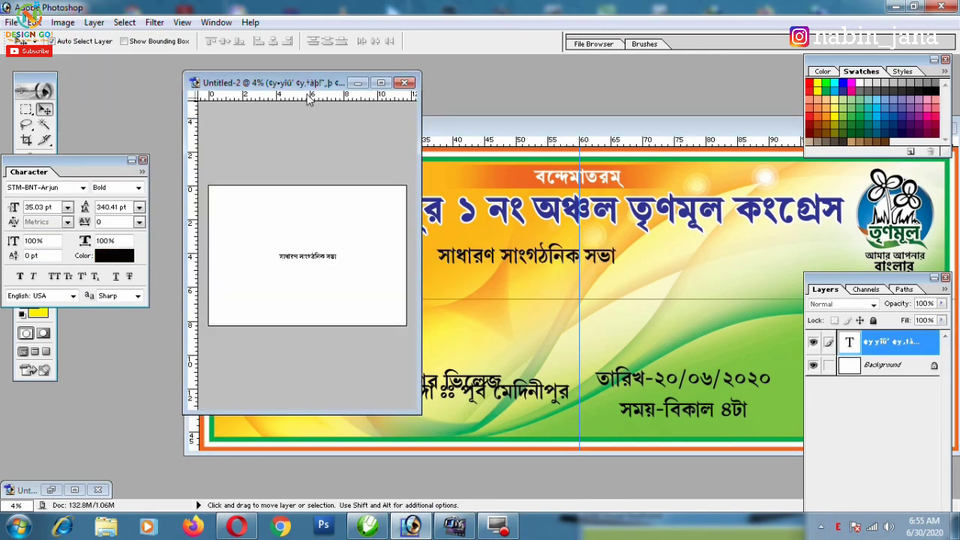
click(463, 79)
- Enlarge the heading to fit the page and turn off Faux Bold
key(ctrl+plus)
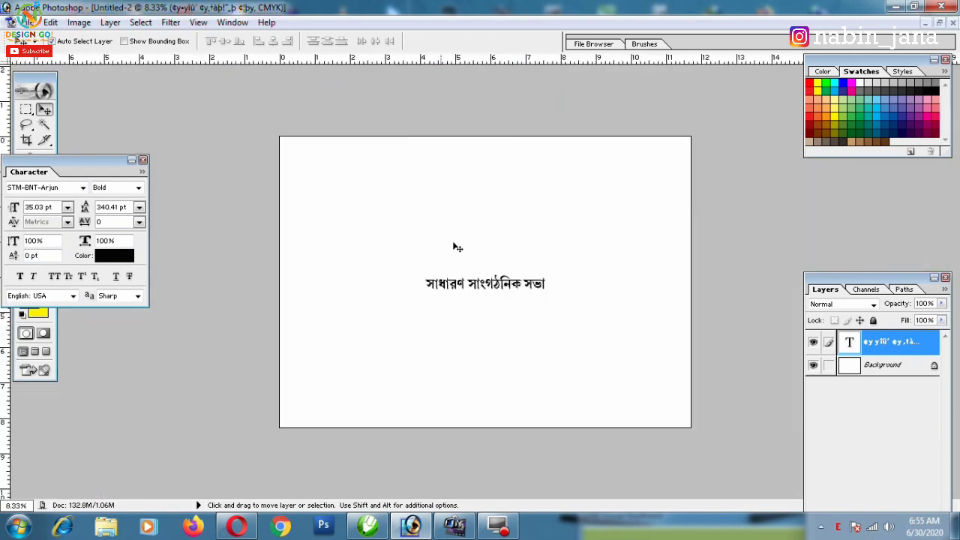
key(ctrl+t)
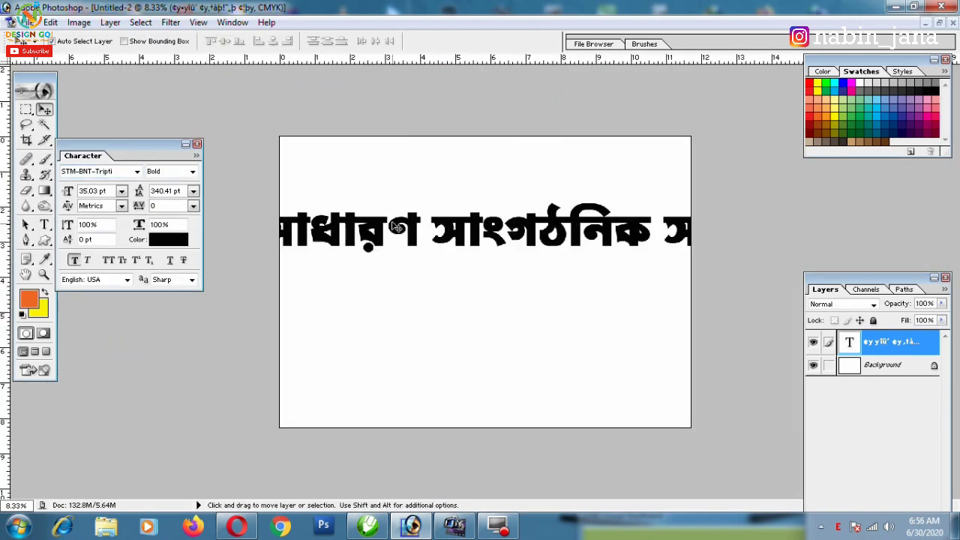
key(ctrl+t)
mouse_move(750, 223)
mouse_down()
mouse_move(628, 237)
mouse_move(741, 237)
mouse_up()
key(Return)
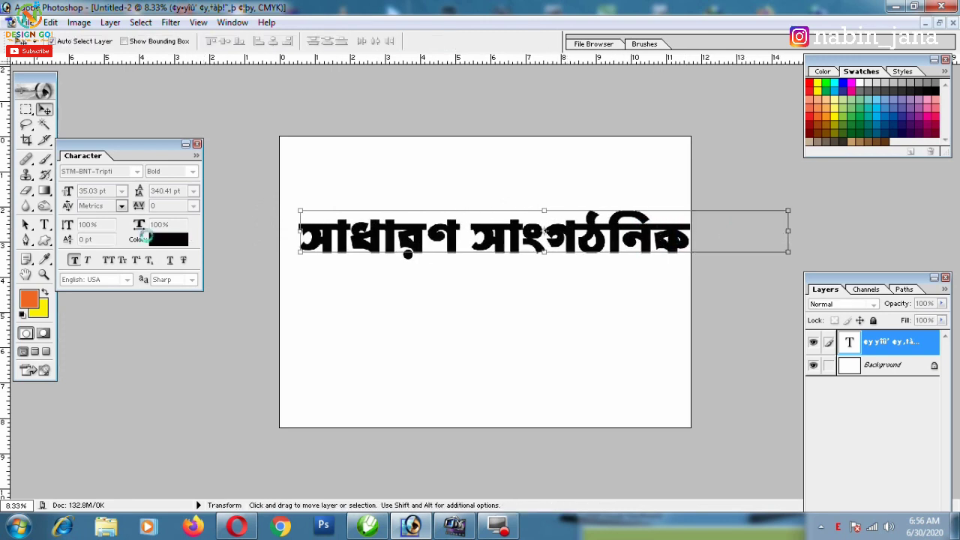
click(75, 261)
key(ctrl+t)
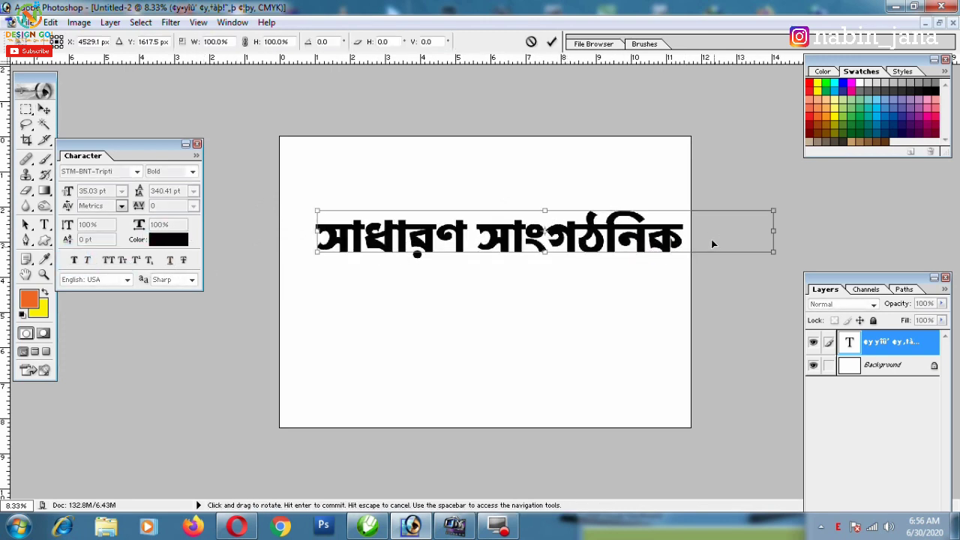
key(Return)
- Trim the heading to সাধারণ, enlarge it to about 165% and move it left
click(44, 225)
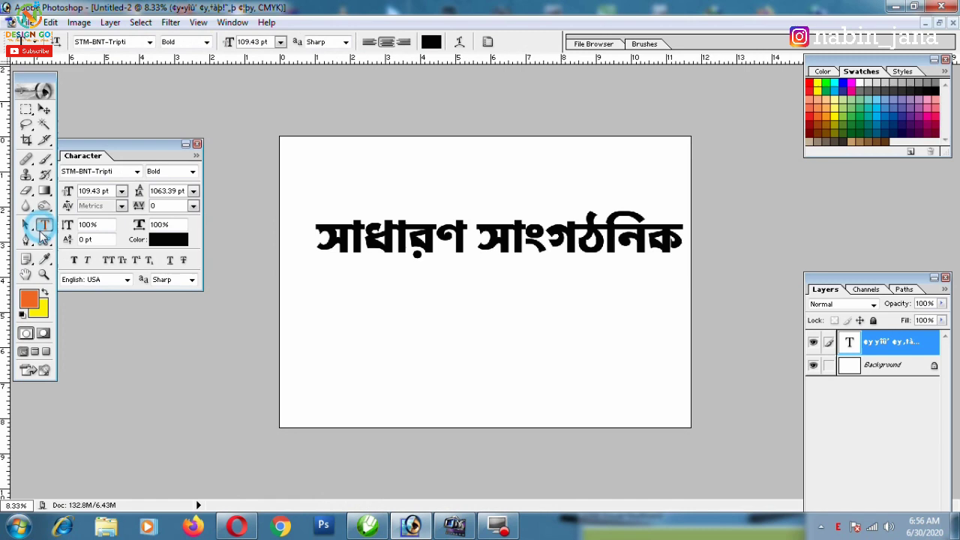
double_click(484, 237)
key(BackSpace)
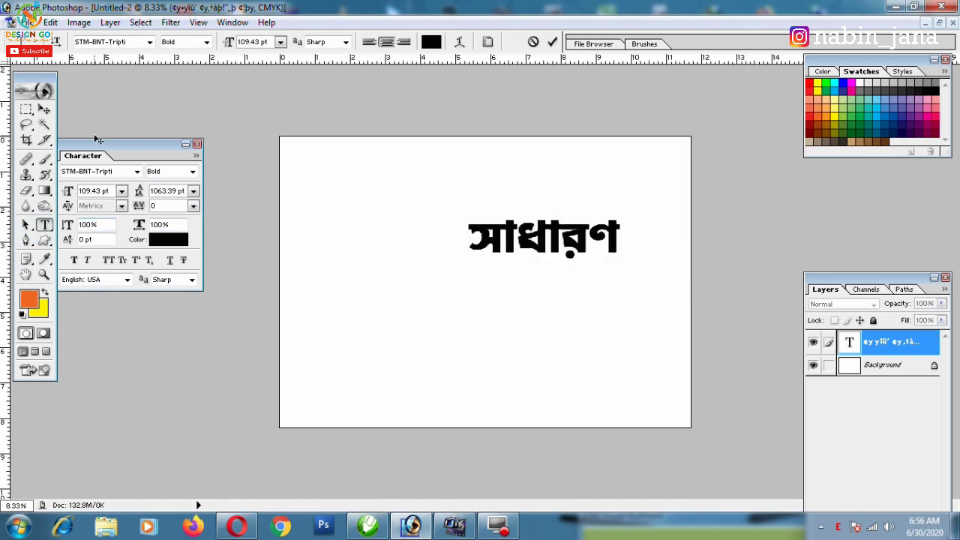
click(44, 110)
key(ctrl+t)
drag(467, 216, 371, 198)
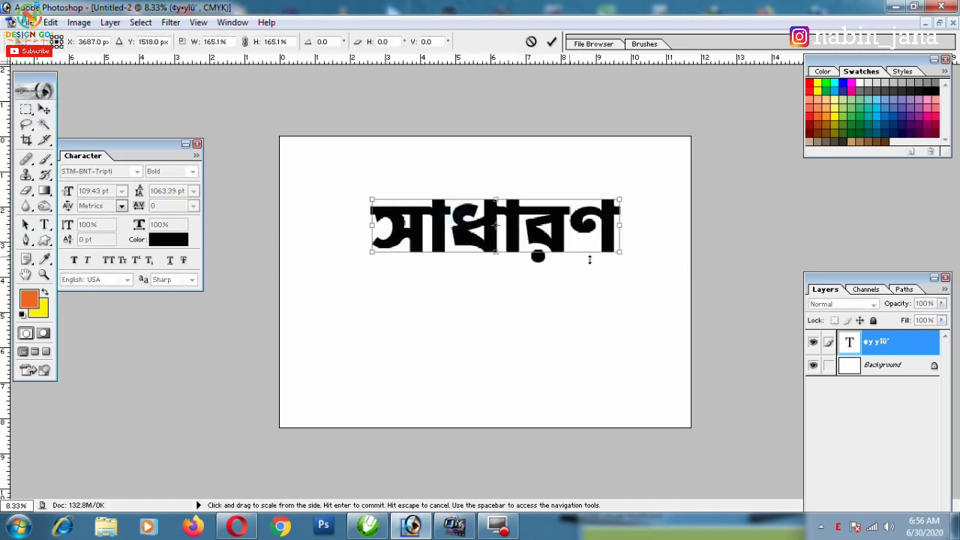
drag(574, 240, 534, 237)
key(Return)
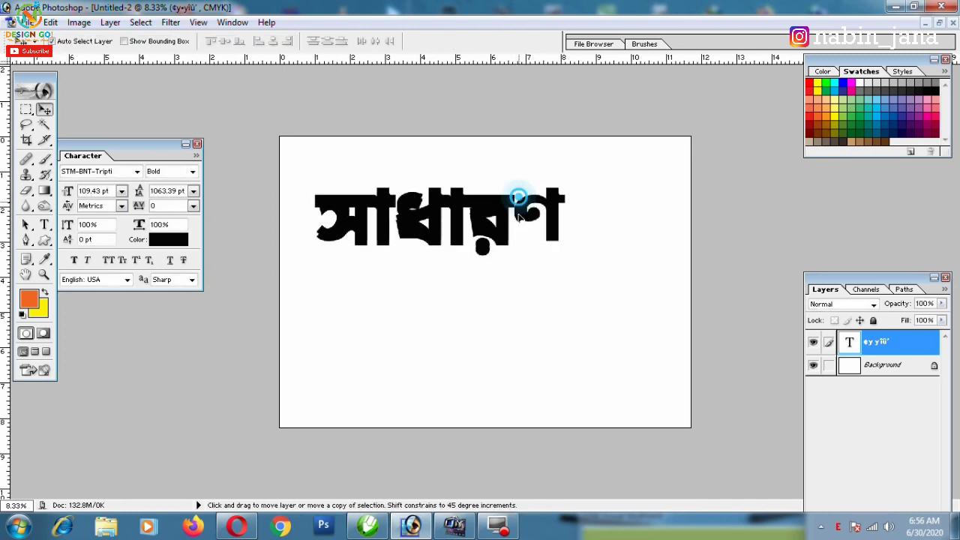
- Copy সাধারণ below, retype the copy as সাংগঠনিক, and shift it right
drag(515, 197, 524, 276)
click(44, 225)
click(488, 308)
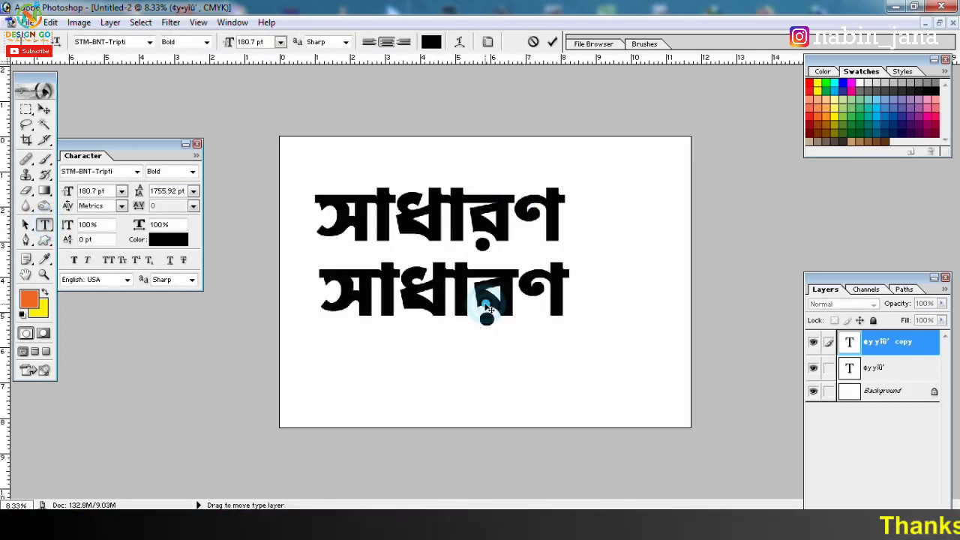
key(ctrl+a)
key(ctrl+v)
drag(687, 293, 558, 289)
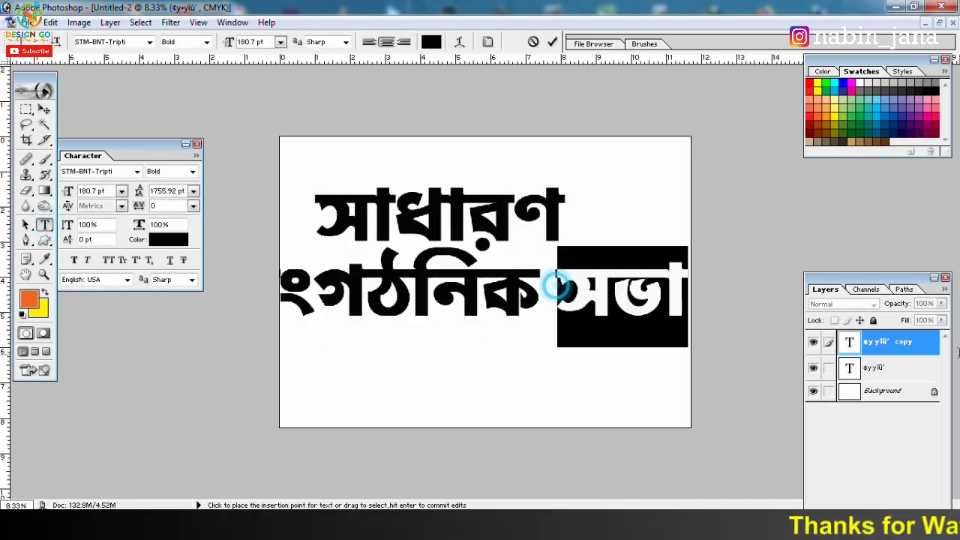
key(BackSpace)
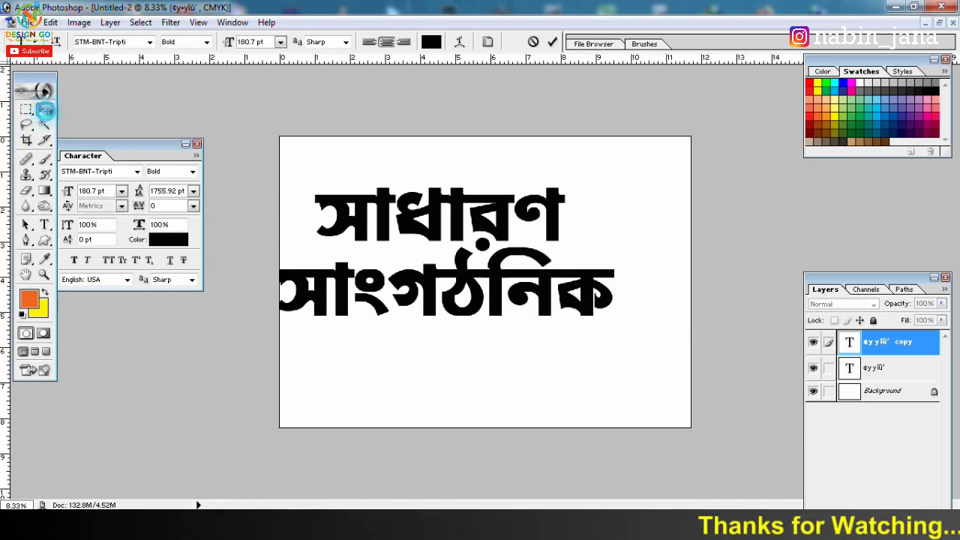
click(44, 109)
mouse_move(411, 266)
mouse_down()
mouse_move(505, 272)
mouse_move(539, 261)
mouse_up()
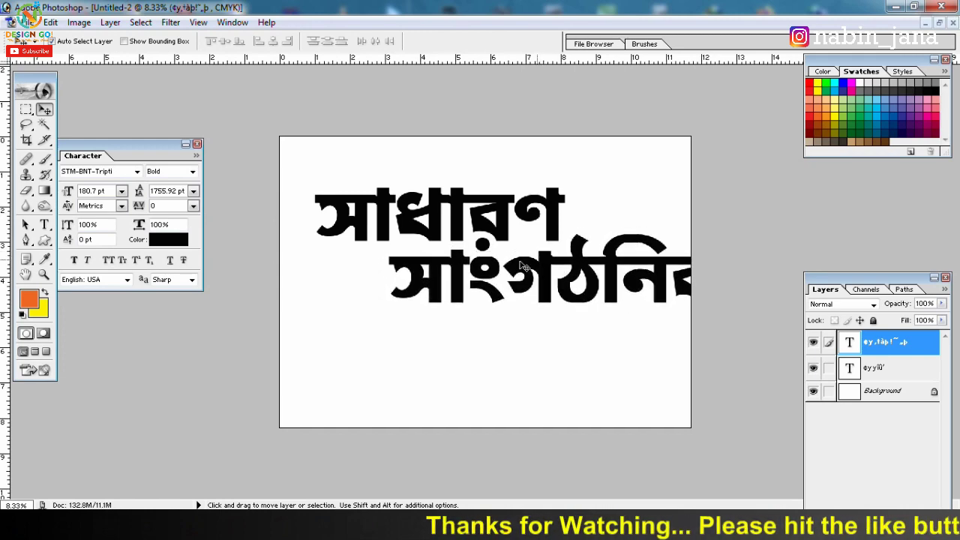
- Link সাধারণ and সাংগঠনিক and scale both down to about 70%
key(ctrl+plus)
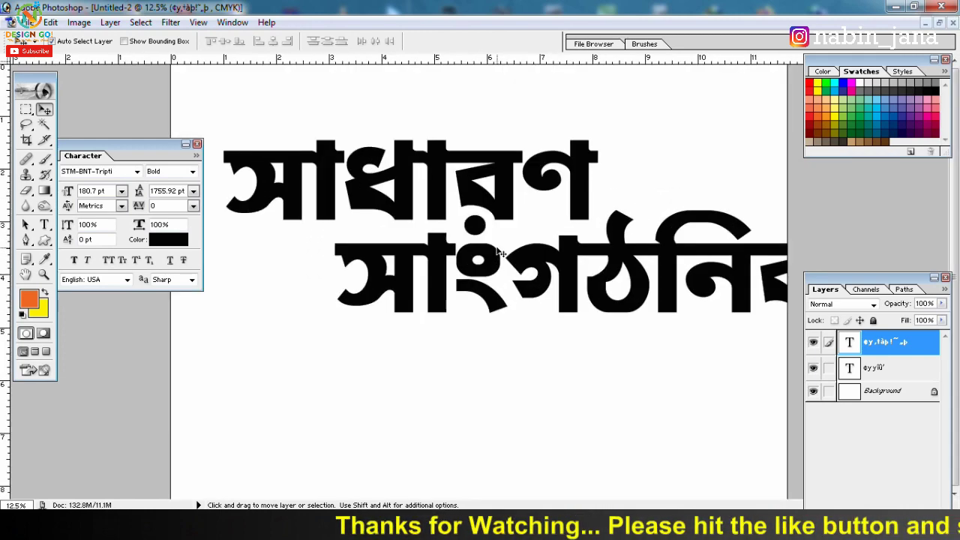
key(ctrl+minus)
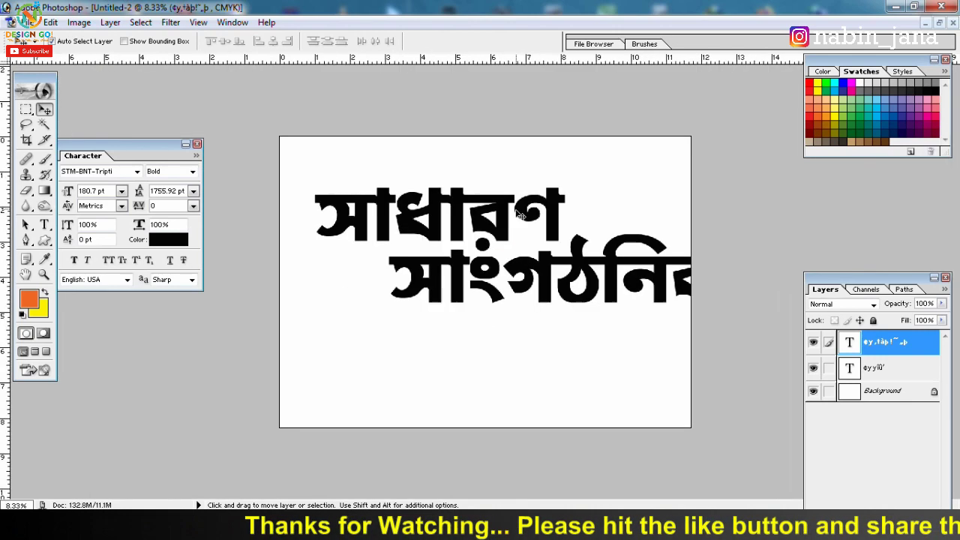
shift+click(502, 227)
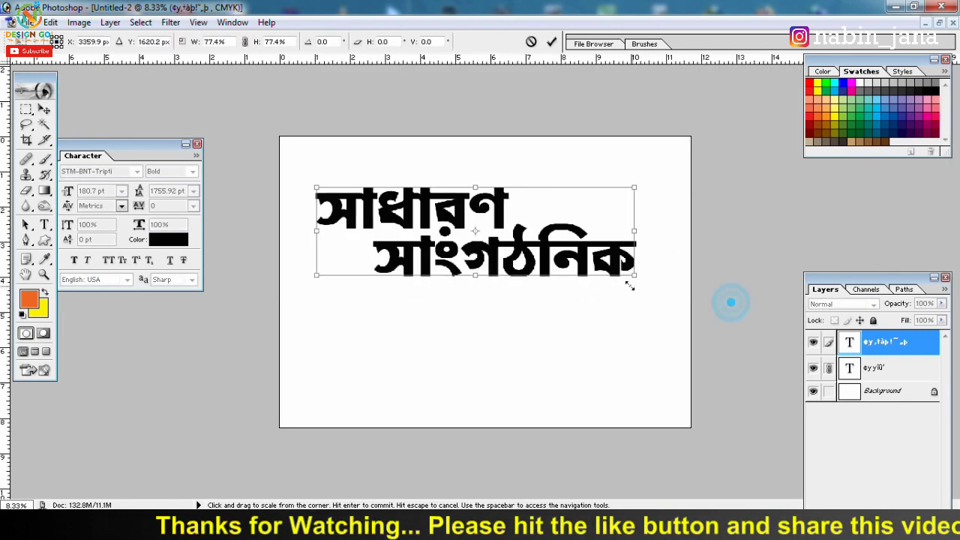
drag(726, 300, 608, 269)
drag(423, 240, 401, 258)
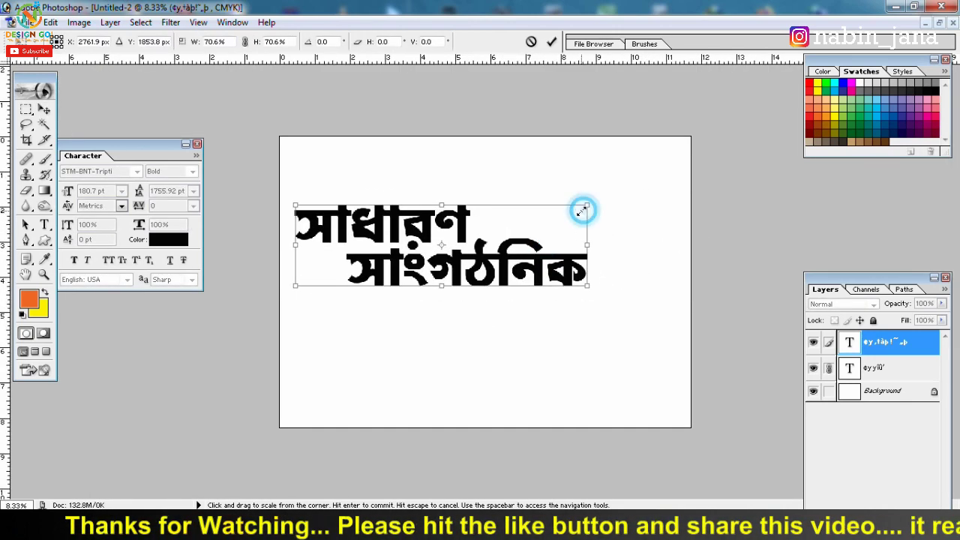
drag(583, 211, 571, 214)
key(Return)
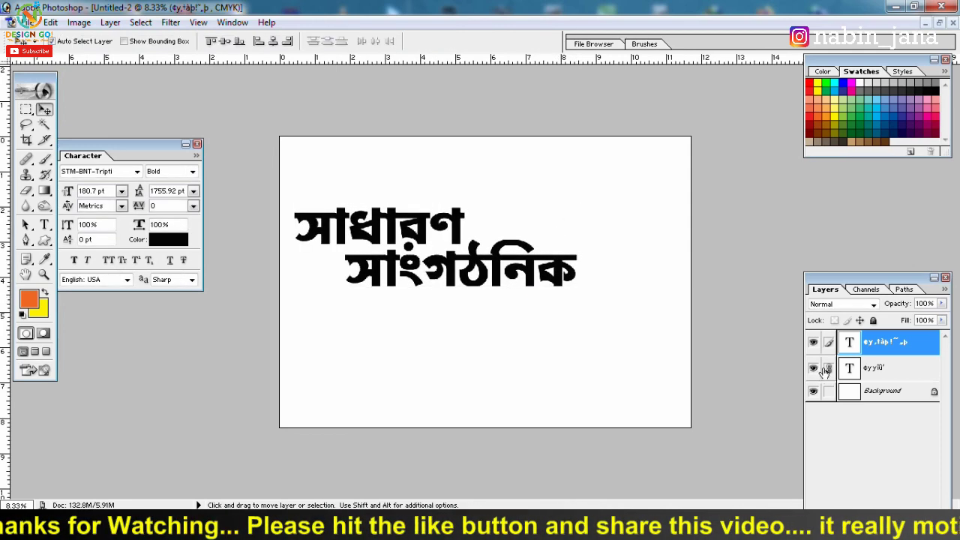
- Duplicate সাংগঠনিক lower on the canvas and retype the copy as সভা
drag(463, 278, 486, 364)
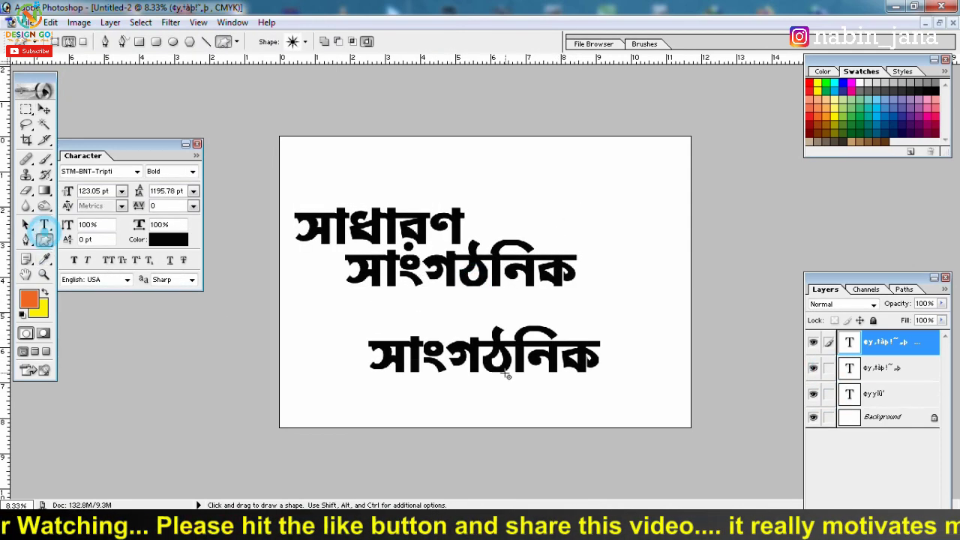
key(t)
double_click(508, 372)
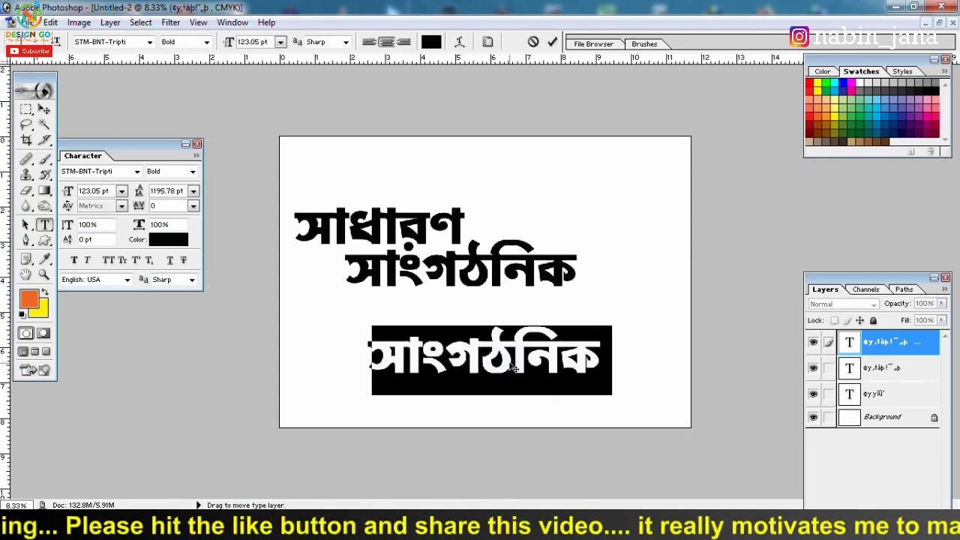
text(mfv)
click(44, 109)
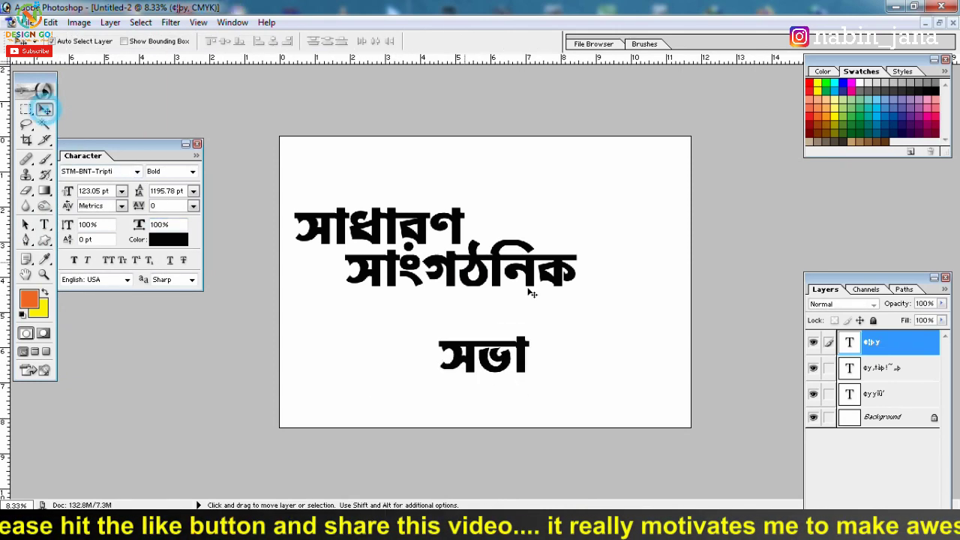
- Scale সভা to about 308% and place it beside সাংগঠনিক
key(ctrl+t)
drag(530, 333, 621, 300)
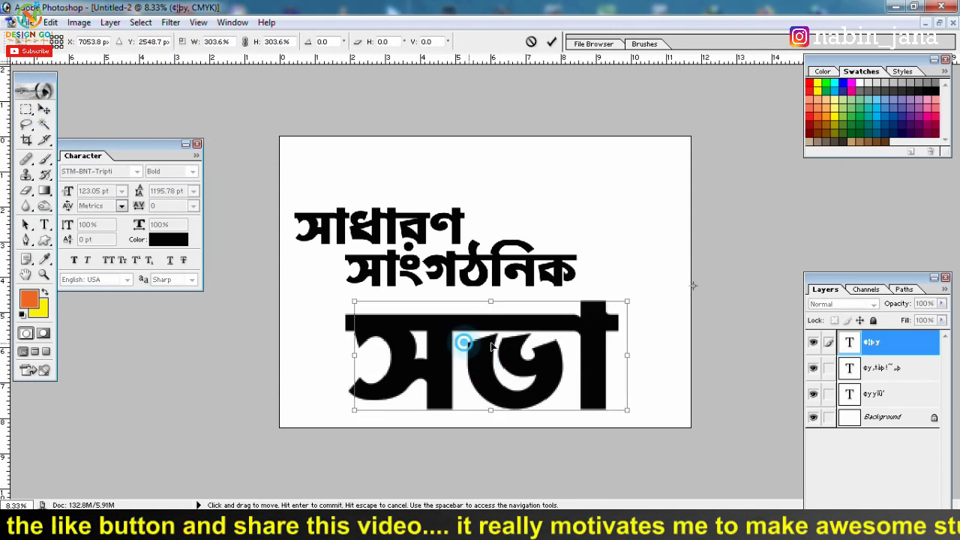
drag(481, 358, 676, 252)
drag(835, 204, 829, 206)
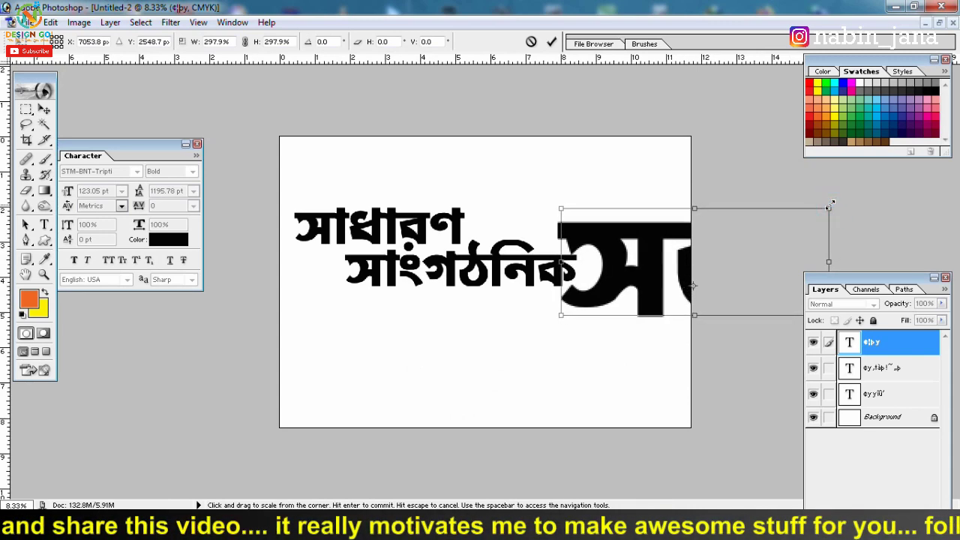
key(ctrl+plus)
drag(630, 136, 621, 129)
drag(693, 234, 697, 233)
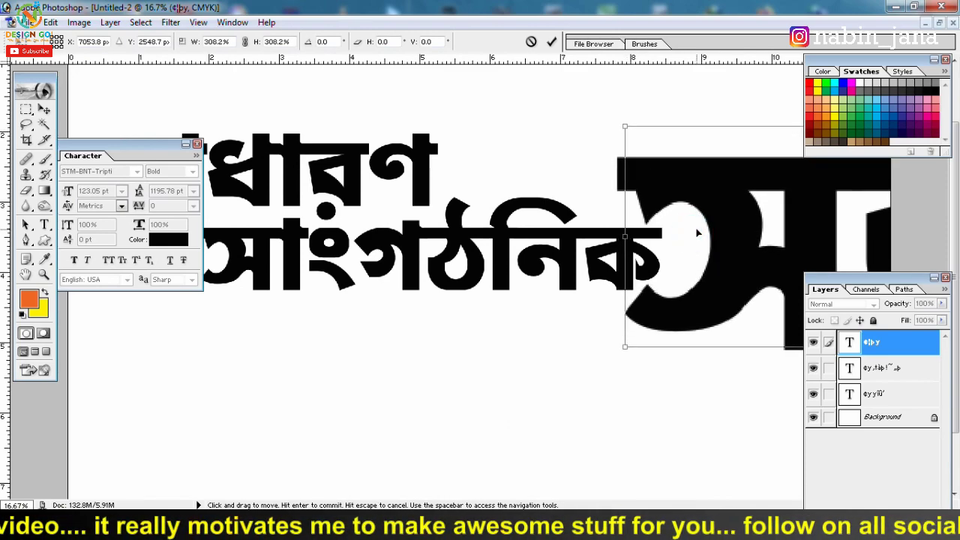
key(Return)
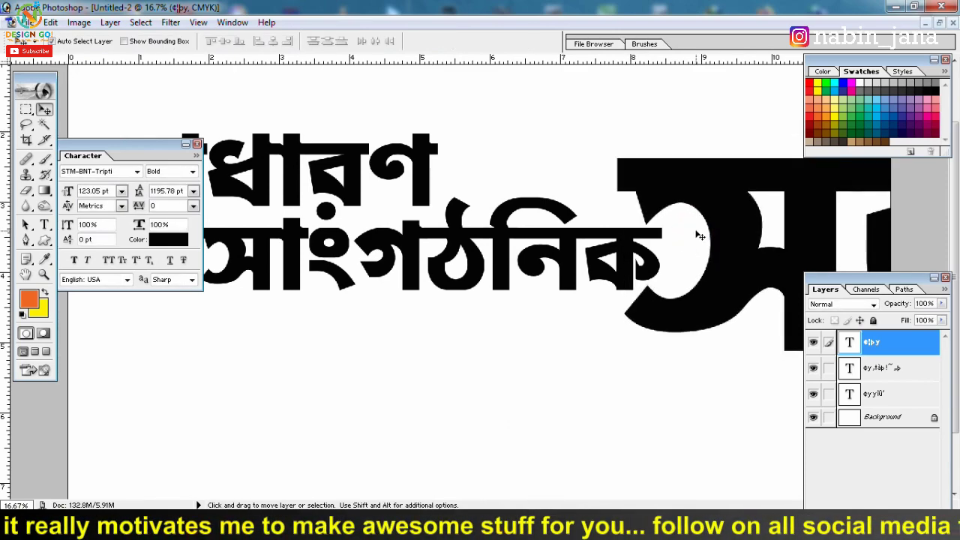
- Select the সাংগঠনিক layer and begin transforming the linked lettering
key(ctrl+minus)
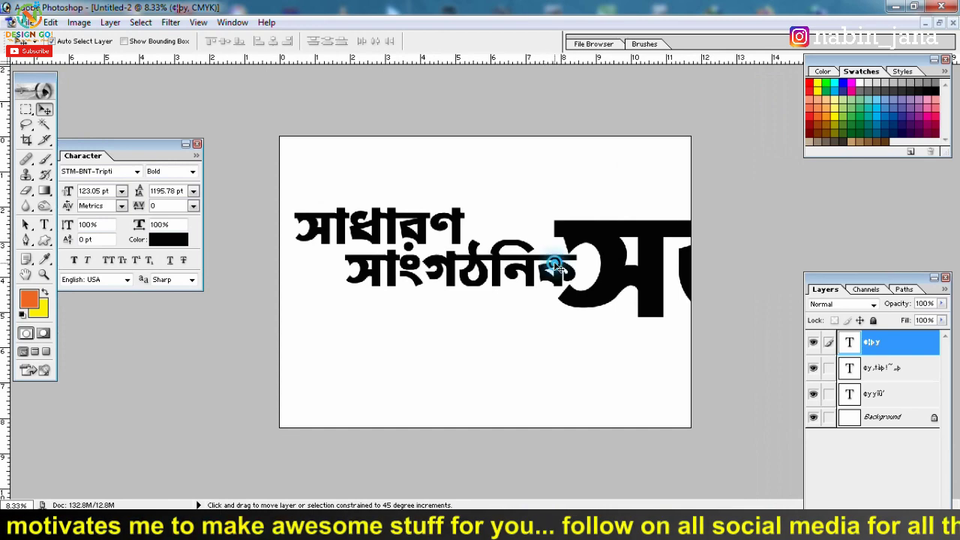
drag(555, 266, 555, 266)
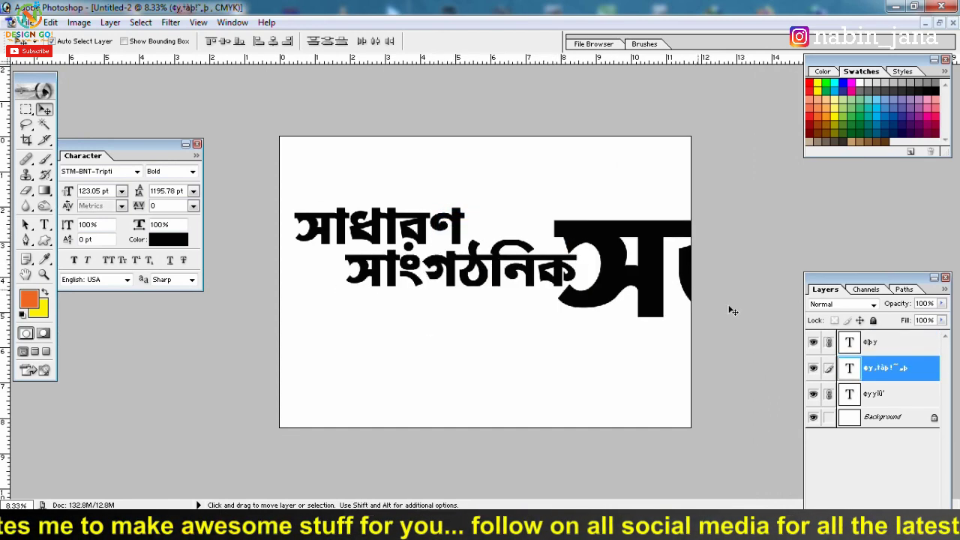
key(ctrl+t)
- Scale all three words to about 66% and position them inside the canvas
drag(828, 203, 735, 217)
drag(603, 263, 611, 260)
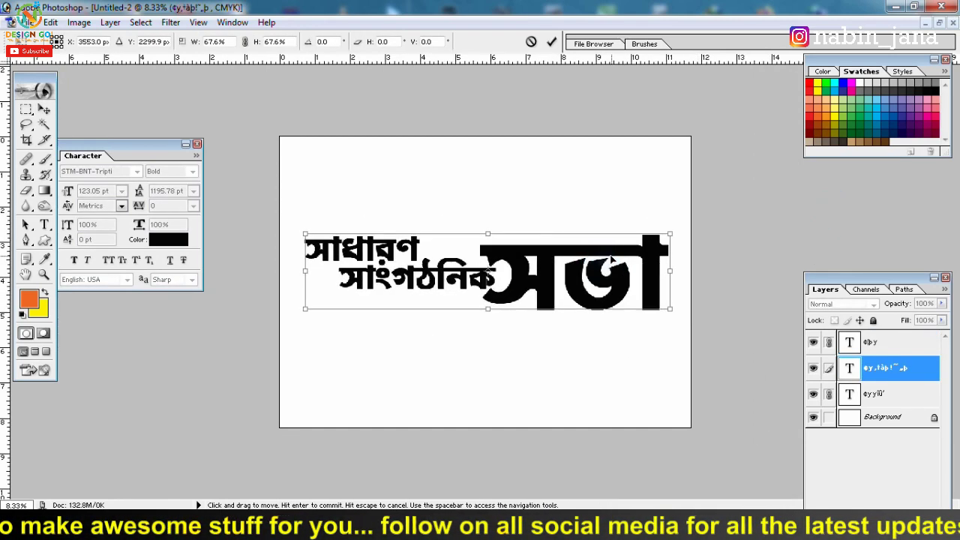
drag(670, 308, 665, 308)
key(Return)
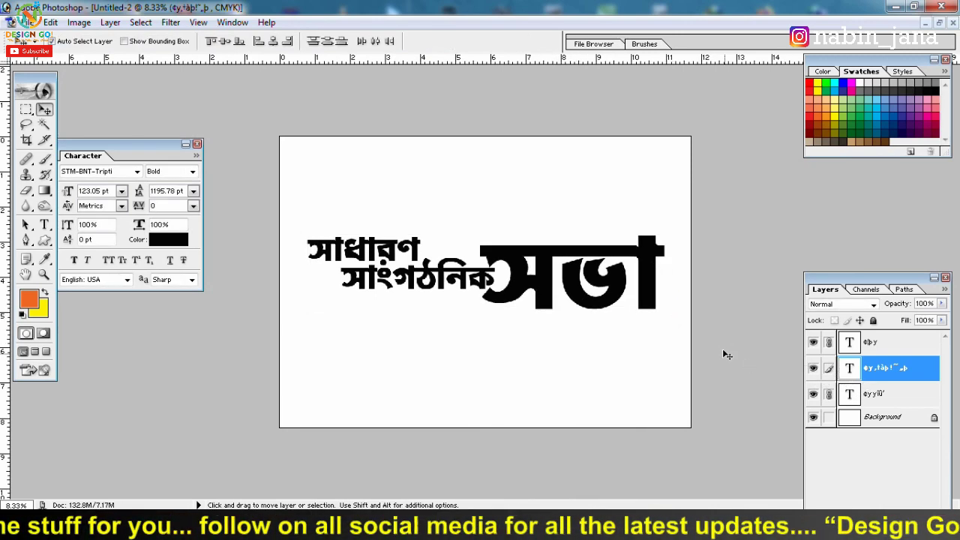
- Merge the সাধারণ, সাংগঠনিক and সভা text layers into one layer
key(ctrl+plus)
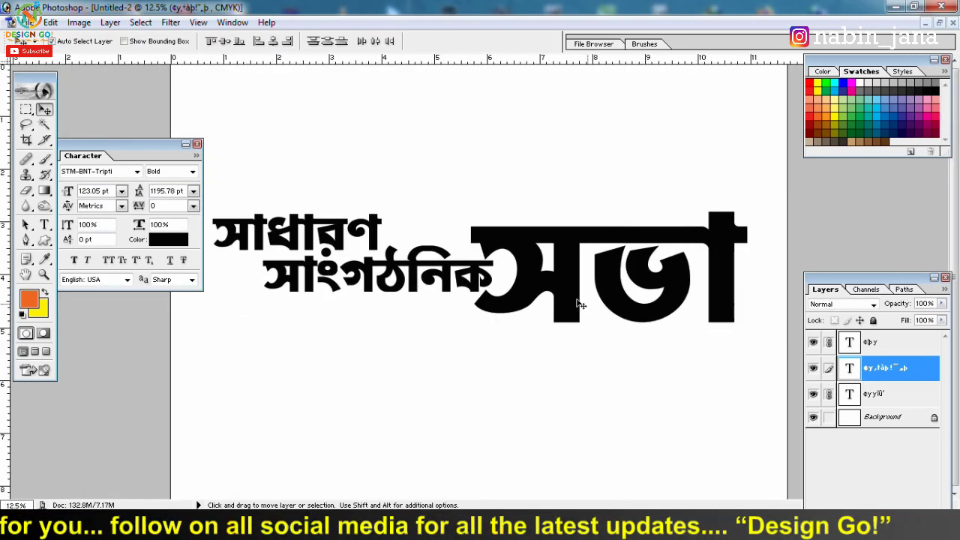
click(533, 265)
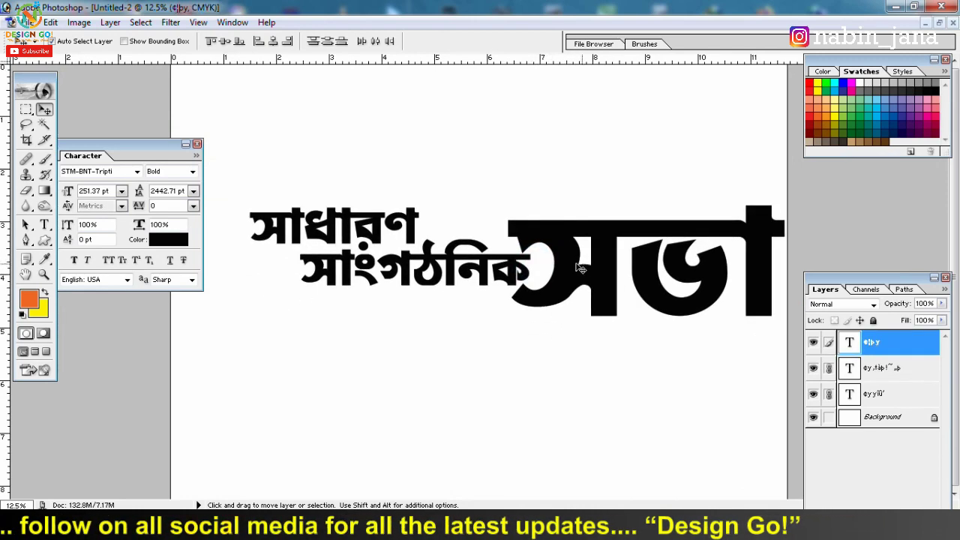
key(ctrl+e)
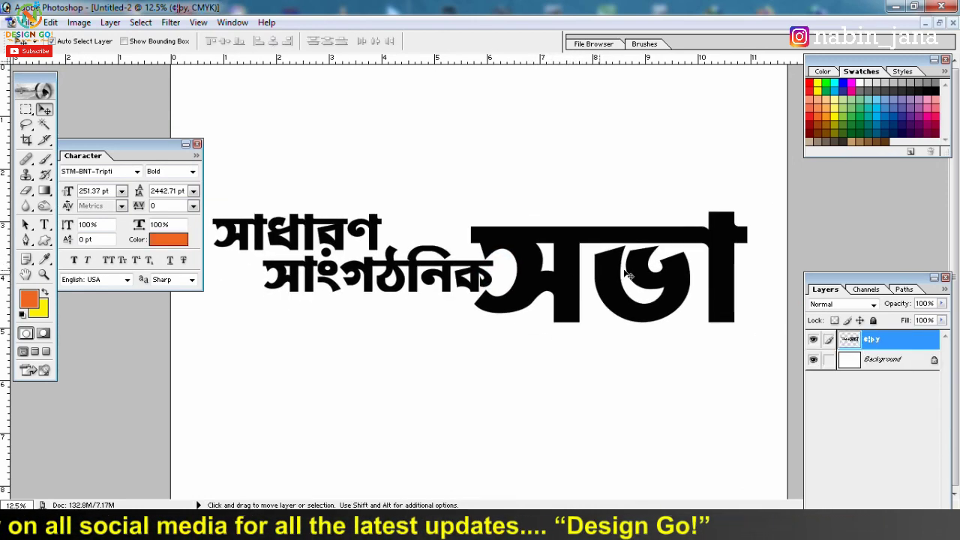
key(ctrl+plus)
key(ctrl+plus)
key(ctrl+plus)
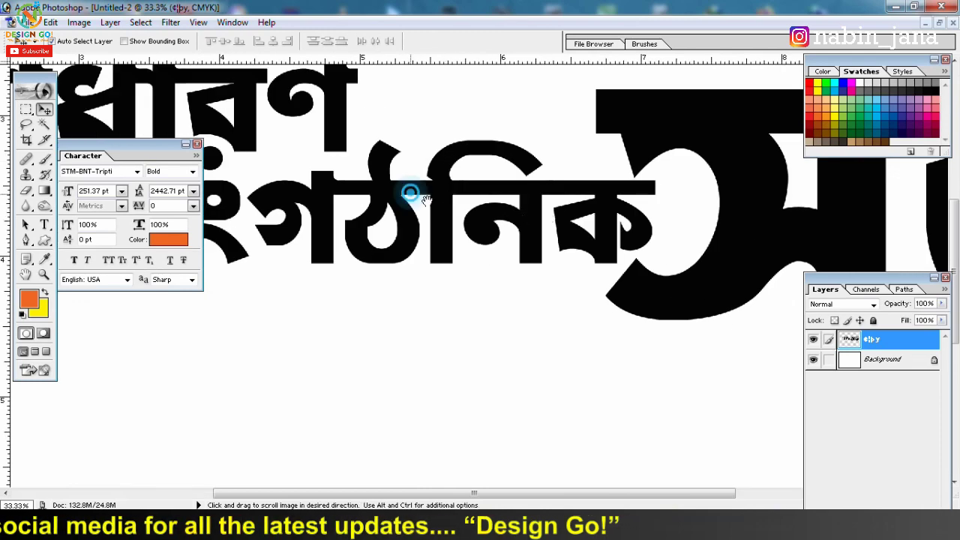
mouse_move(211, 191)
mouse_down()
mouse_move(557, 230)
mouse_move(535, 226)
mouse_up()
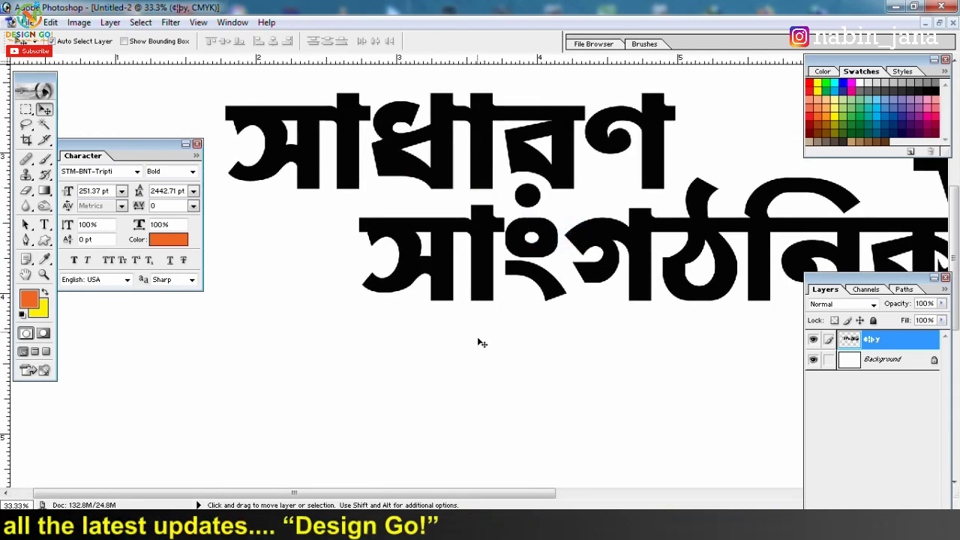
- Select a stem of সাধারণ and stretch it down past সাংগঠনিক into a long bar
drag(28, 110, 100, 105)
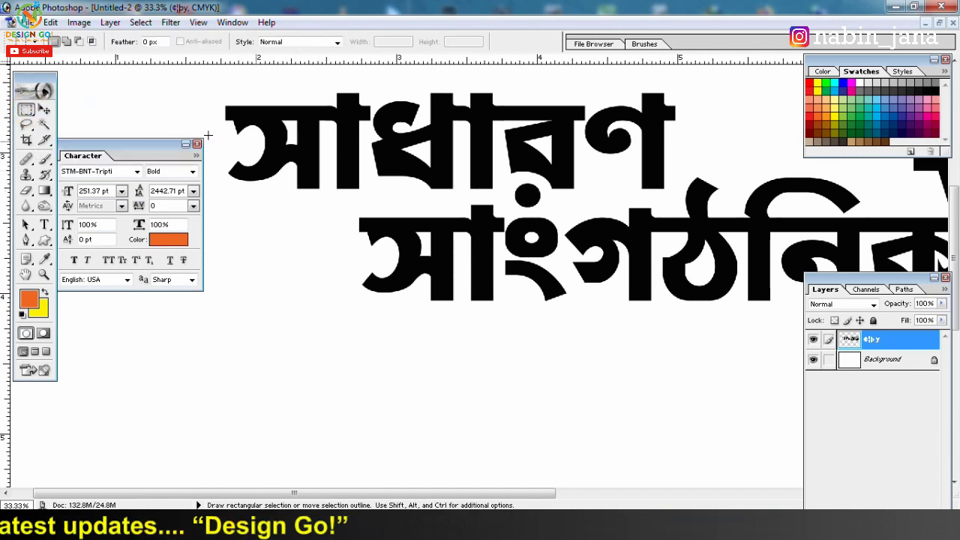
drag(26, 113, 54, 112)
click(99, 110)
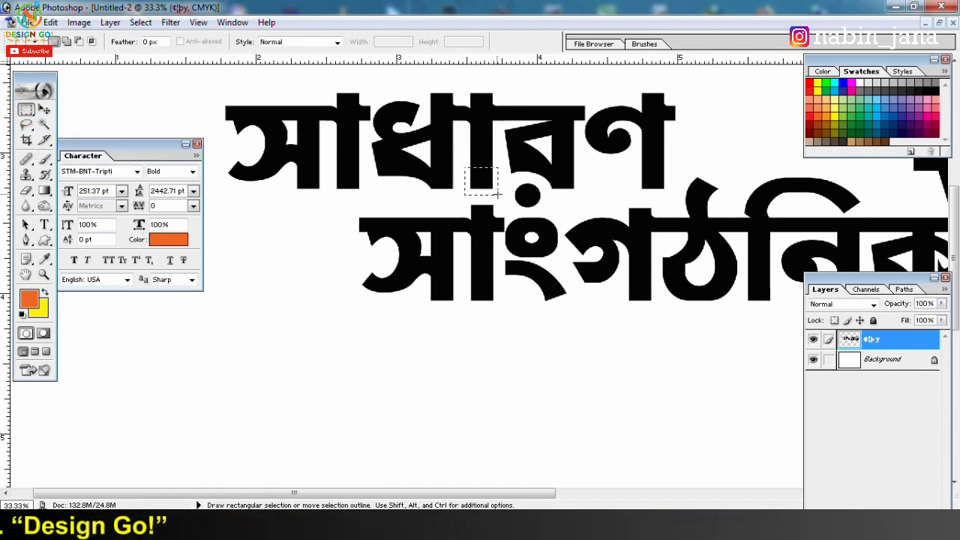
key(ctrl+t)
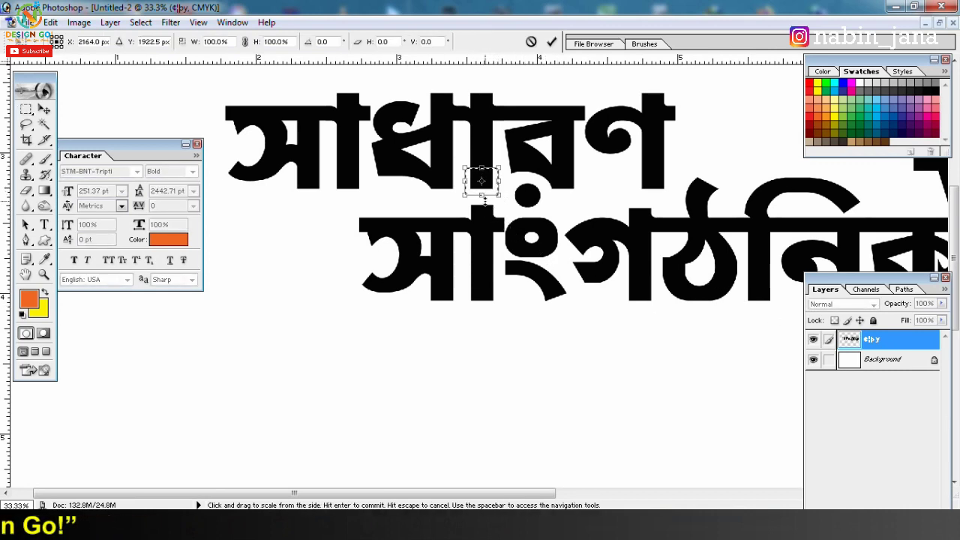
drag(480, 195, 497, 443)
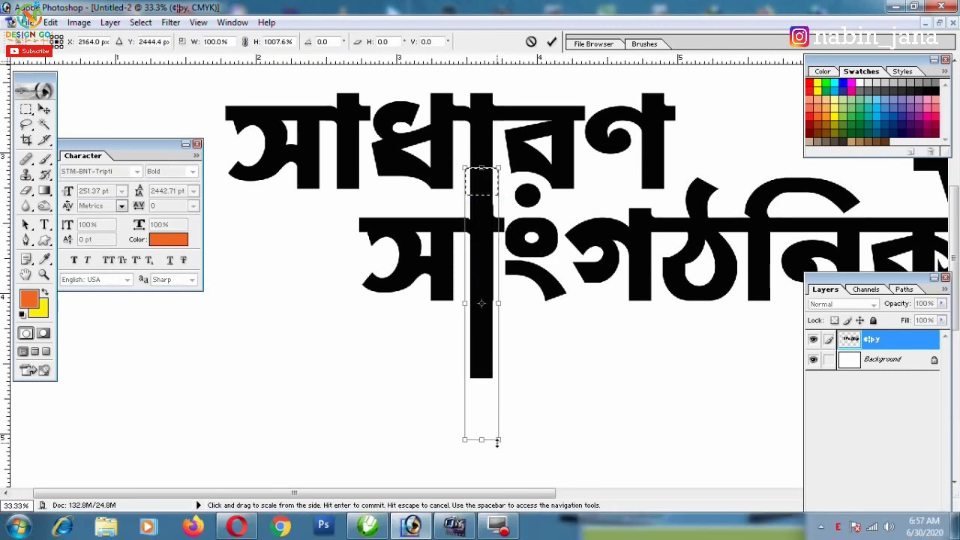
key(ctrl+minus)
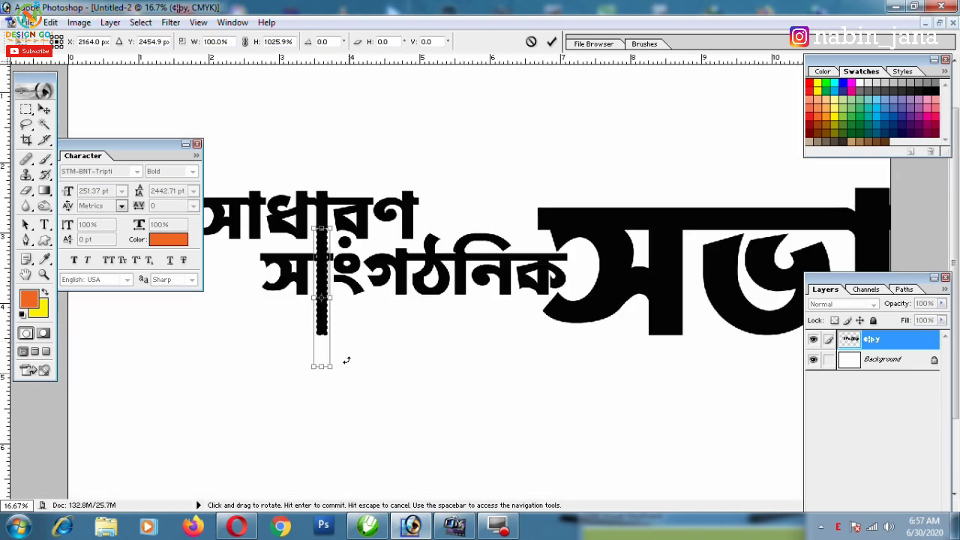
drag(321, 368, 322, 375)
key(Return)
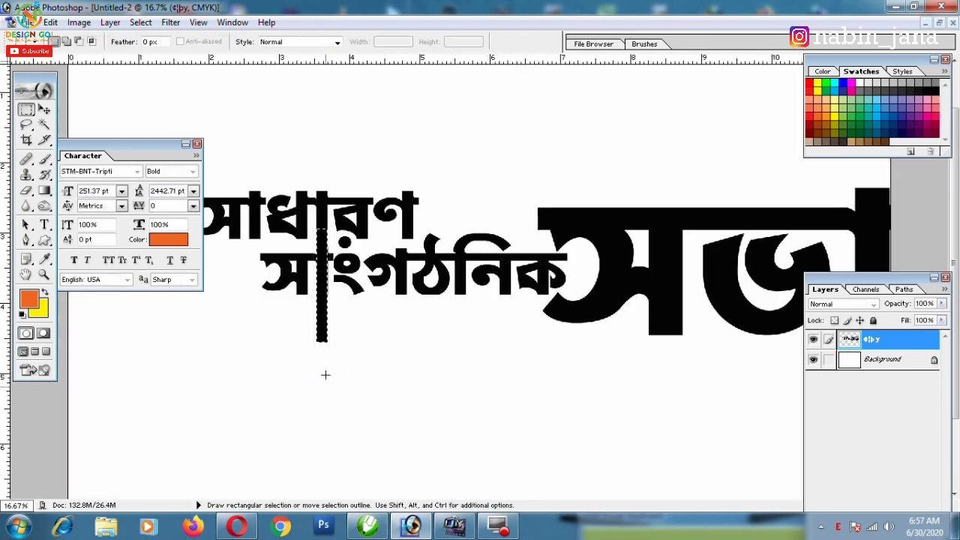
- Nudge the lettering slightly left and place a horizontal guide at the bar's bottom
click(428, 182)
key(ctrl+plus)
key(ctrl+plus)
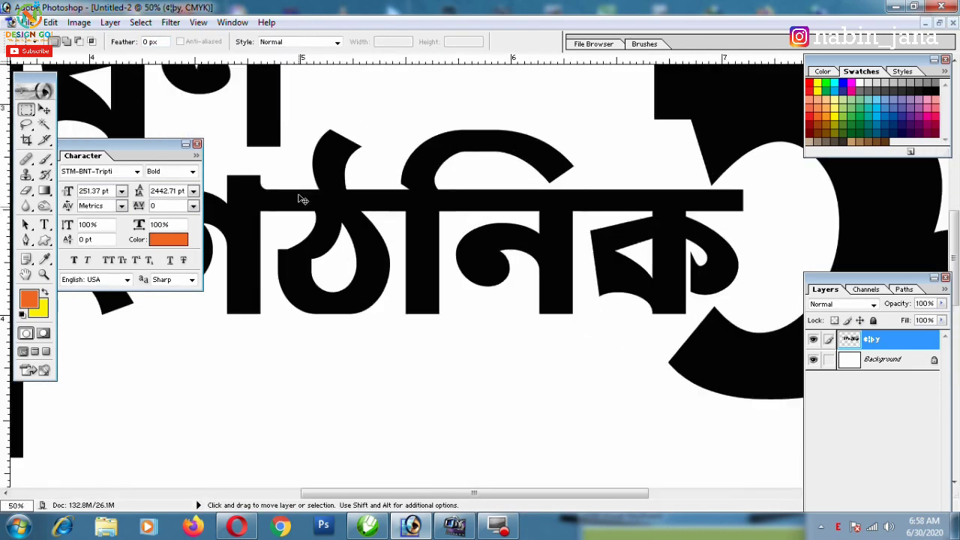
key(ctrl+plus)
drag(256, 216, 453, 217)
key(ctrl+minus)
key(ctrl+minus)
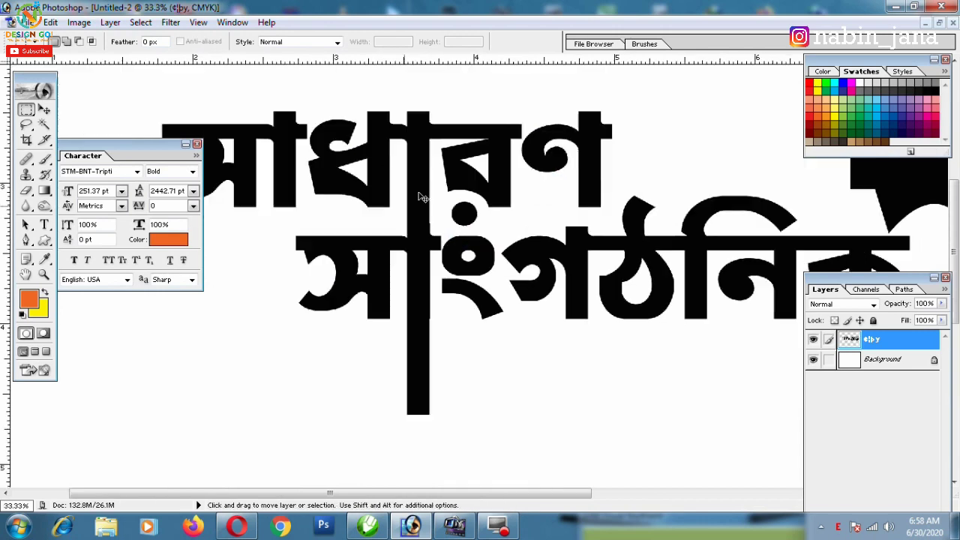
key(ctrl+minus)
key(ctrl+minus)
key(ctrl+minus)
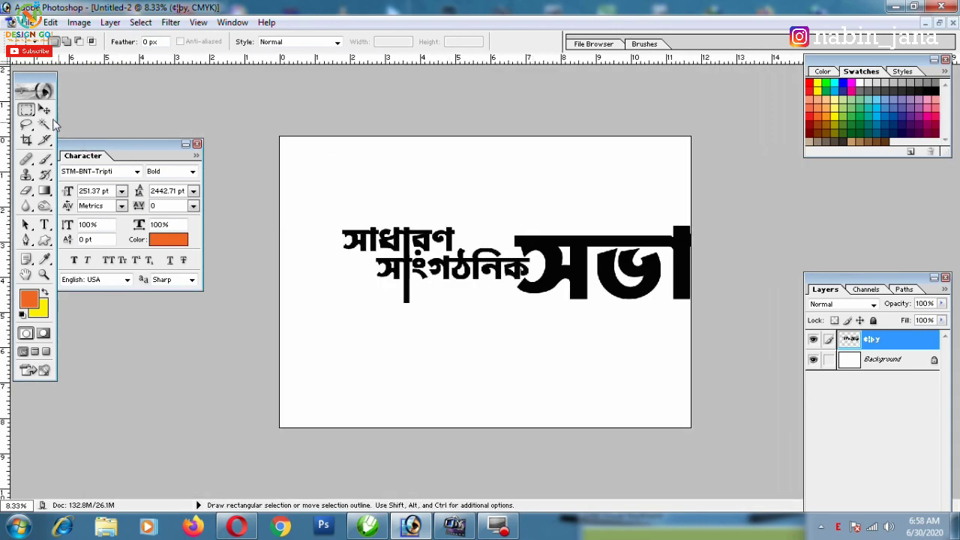
click(44, 109)
drag(550, 253, 534, 255)
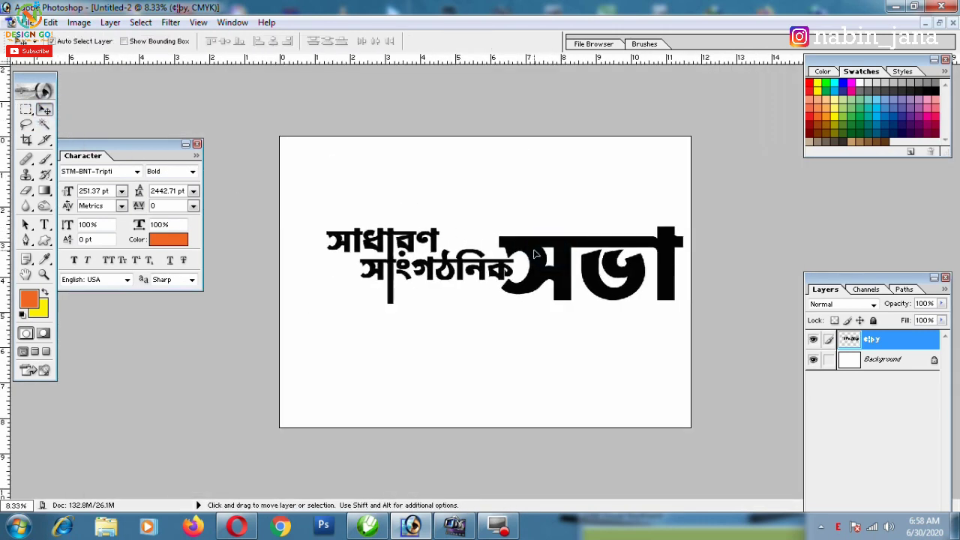
key(ctrl+plus)
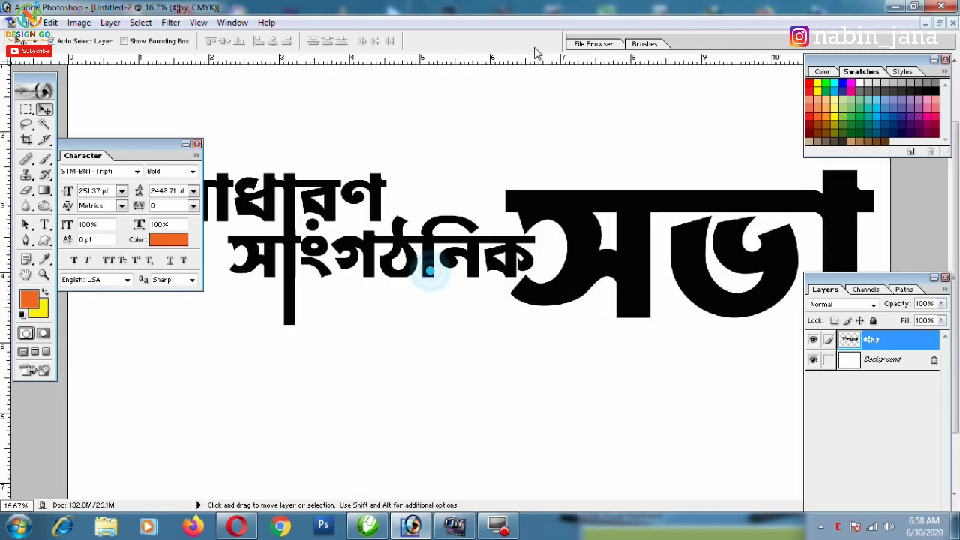
drag(536, 54, 513, 325)
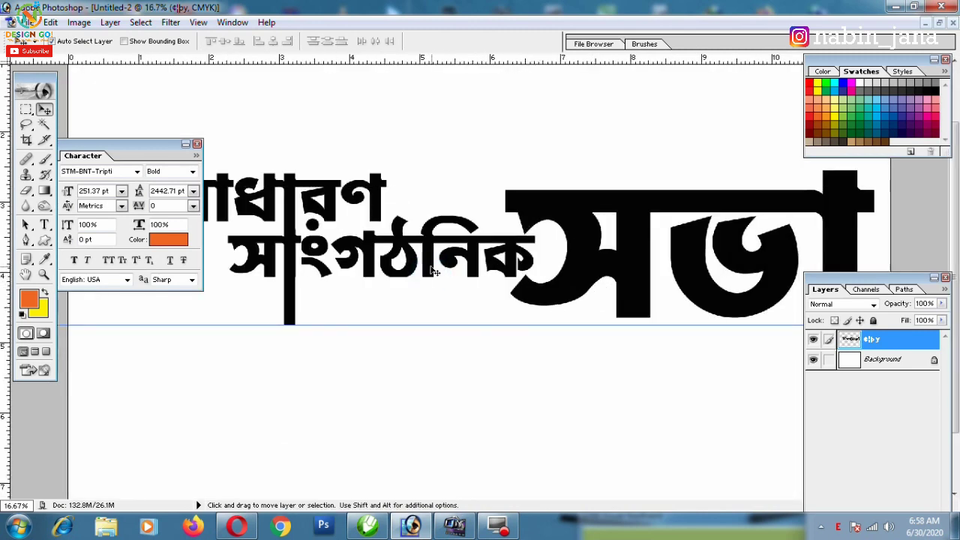
- Select a narrow stem piece for stretching, then cancel the transform and deselect
click(26, 110)
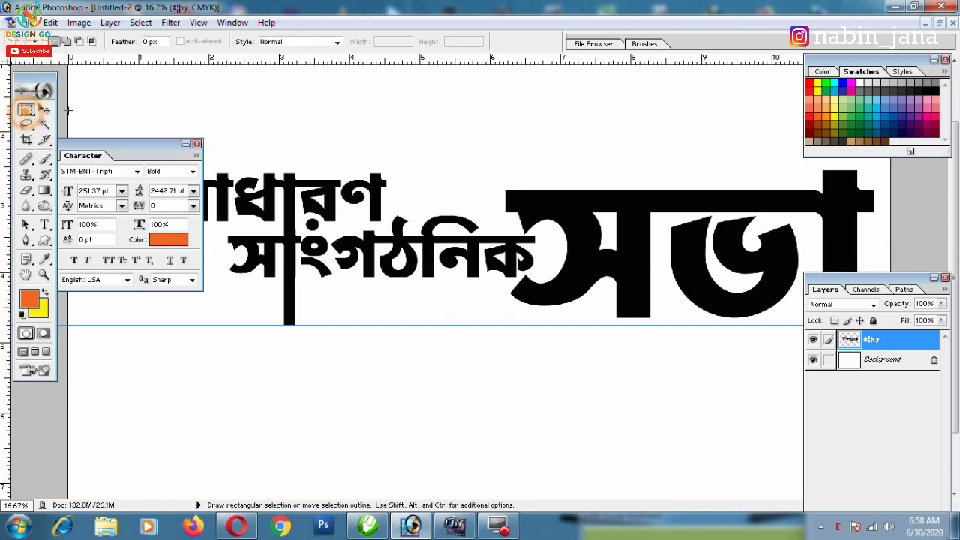
mouse_move(420, 273)
mouse_down()
mouse_move(439, 298)
mouse_move(428, 488)
mouse_up()
key(ctrl+t)
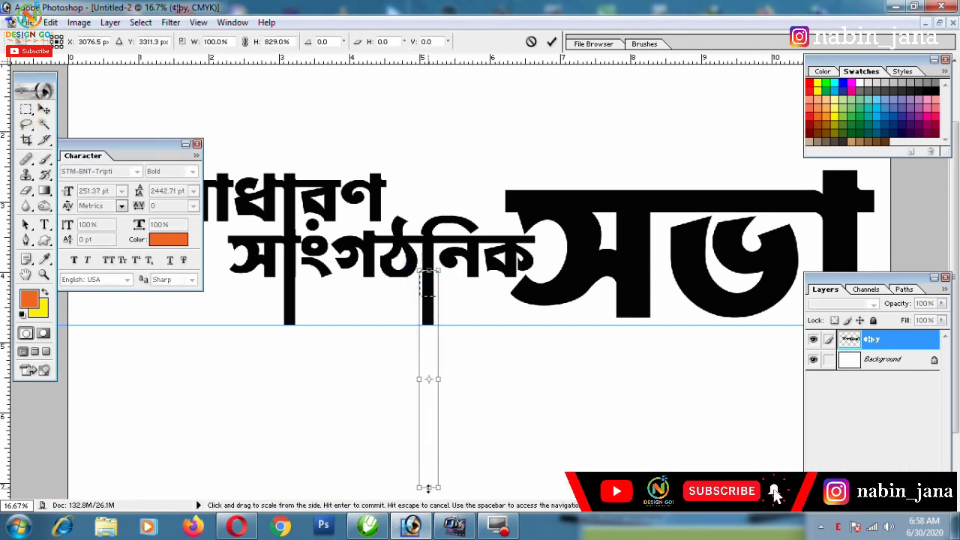
key(Escape)
click(480, 199)
key(ctrl+minus)
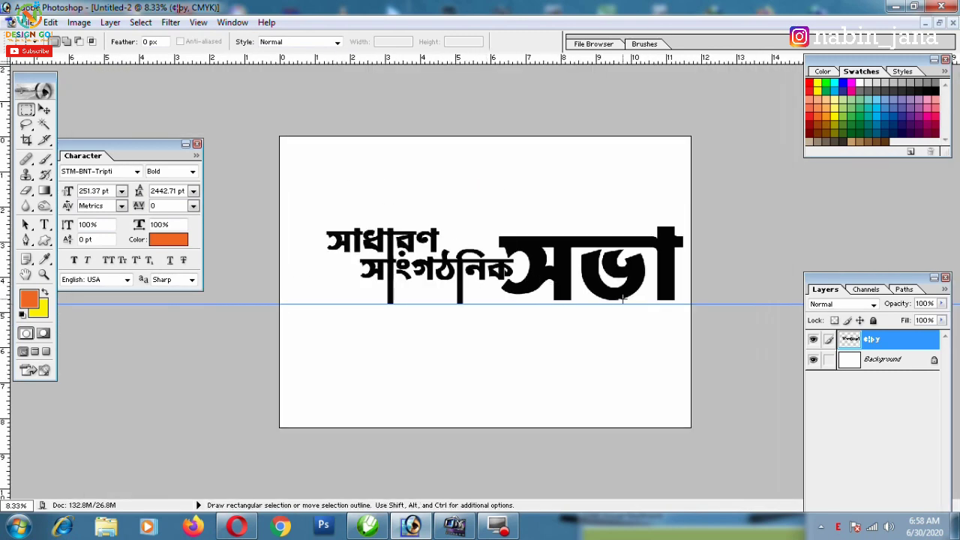
key(ctrl+plus)
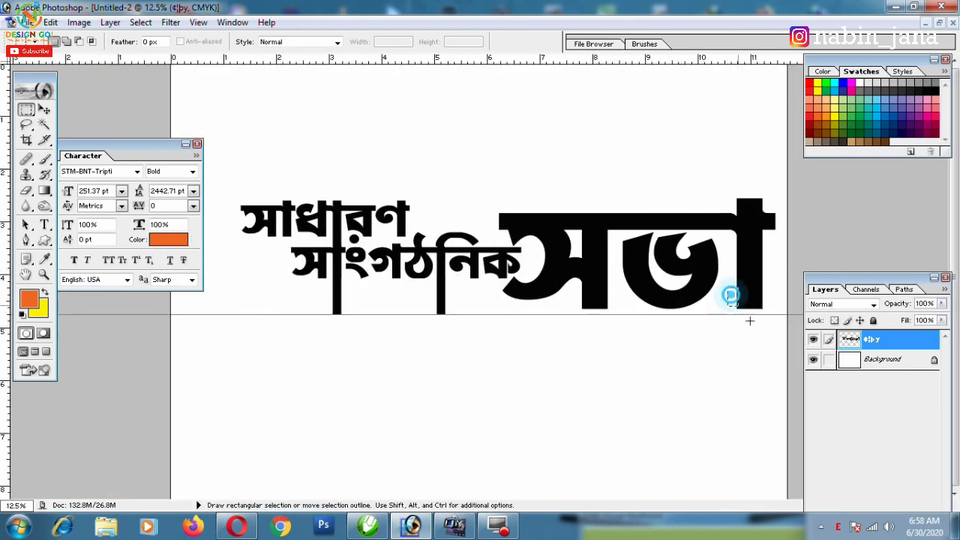
- Try transforming the rightmost stem's end and the foot of ভ, then deselect
mouse_move(729, 288)
mouse_down()
mouse_move(771, 334)
mouse_move(752, 346)
mouse_up()
key(ctrl+t)
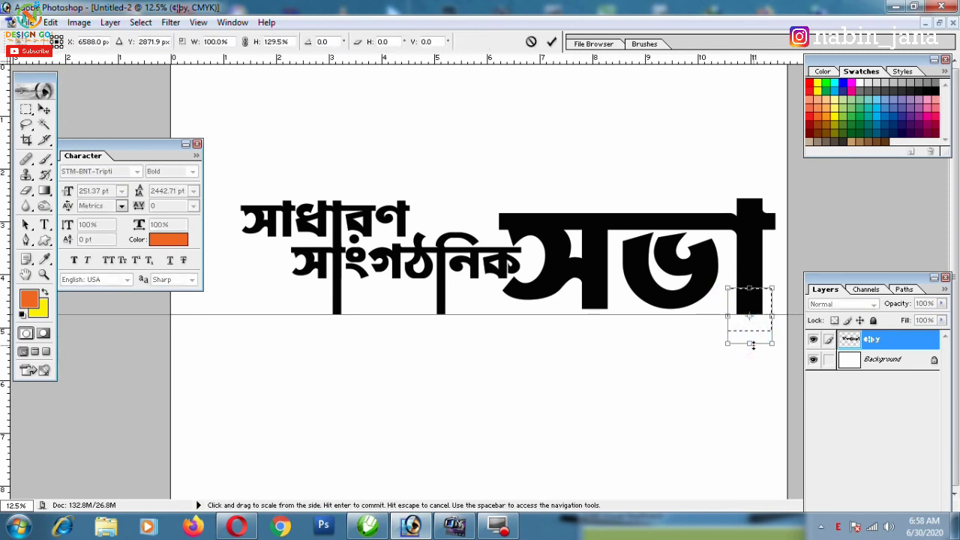
key(Escape)
mouse_move(578, 293)
mouse_down()
mouse_move(619, 324)
mouse_move(602, 334)
mouse_up()
key(ctrl+t)
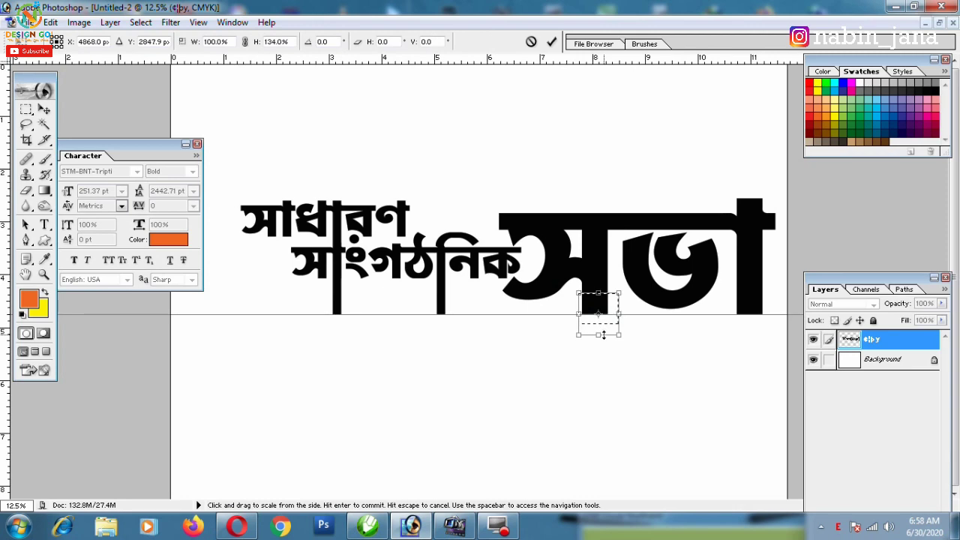
key(Return)
key(ctrl+d)
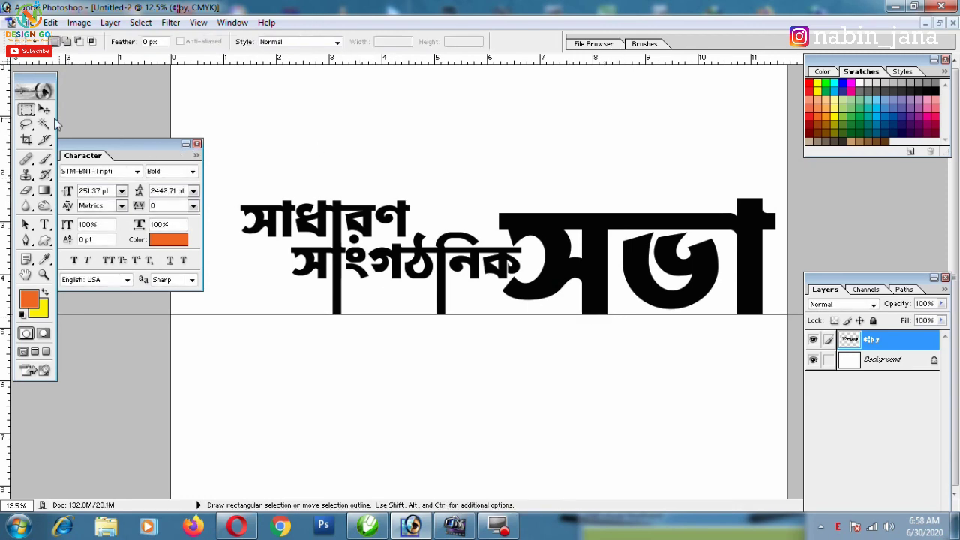
- Shift the whole lettering slightly right and down on the canvas
click(44, 110)
key(ctrl+minus)
drag(589, 227, 655, 250)
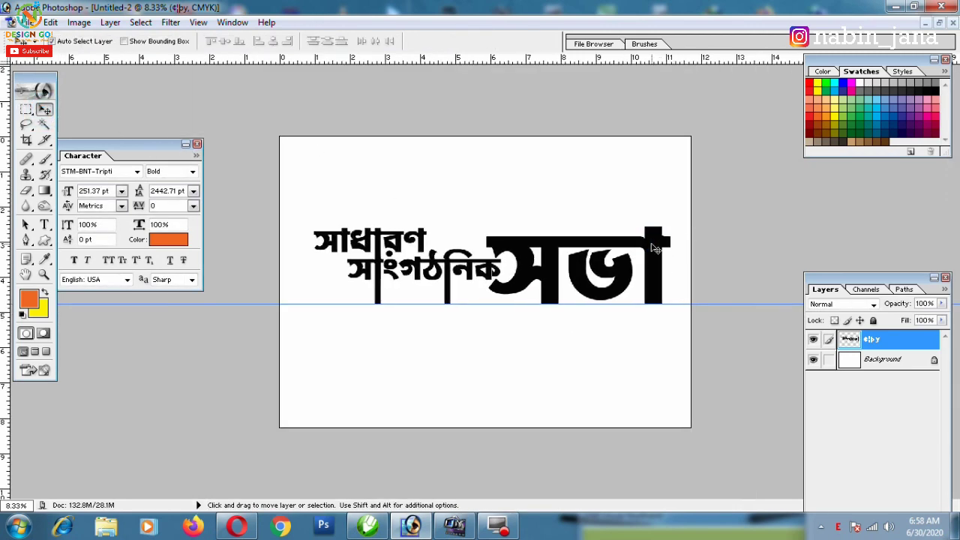
key(ctrl+plus)
right_click(26, 109)
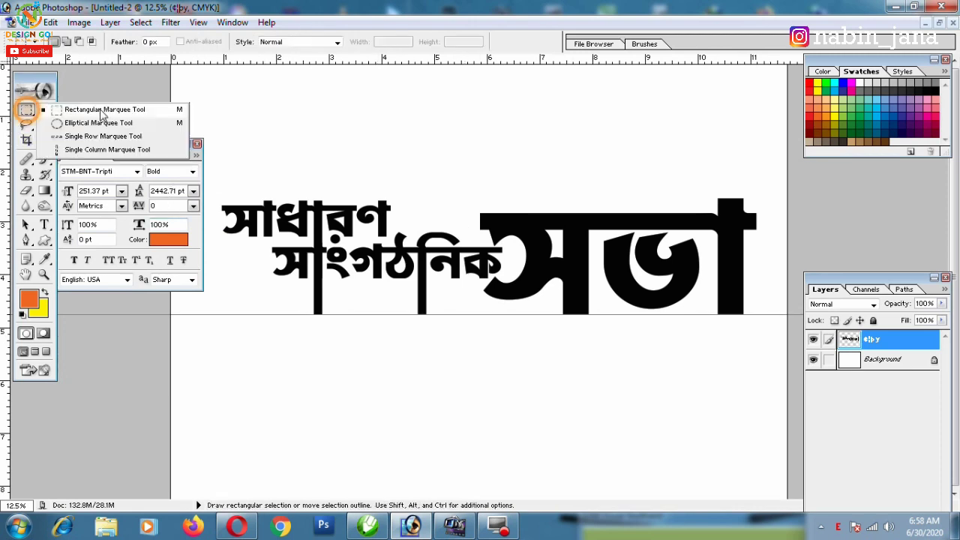
click(103, 108)
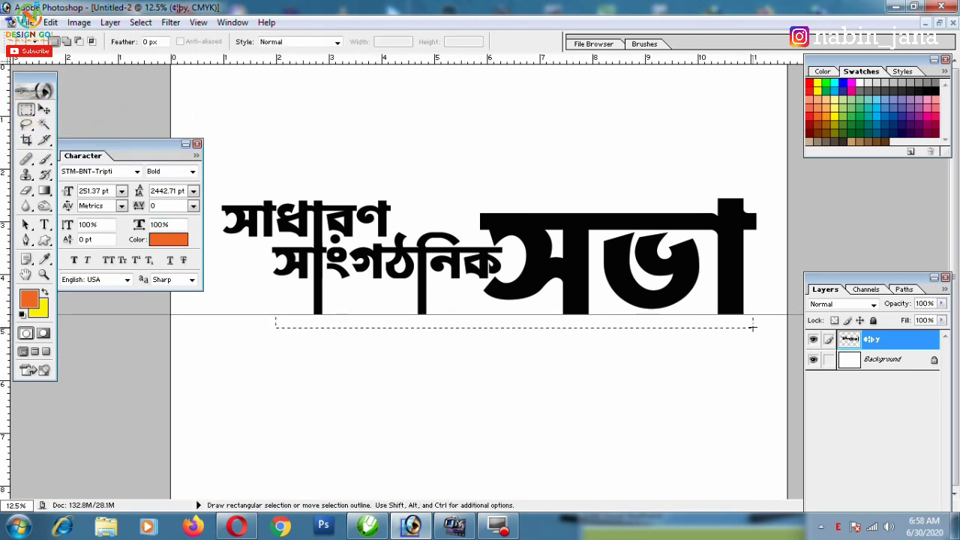
click(454, 308)
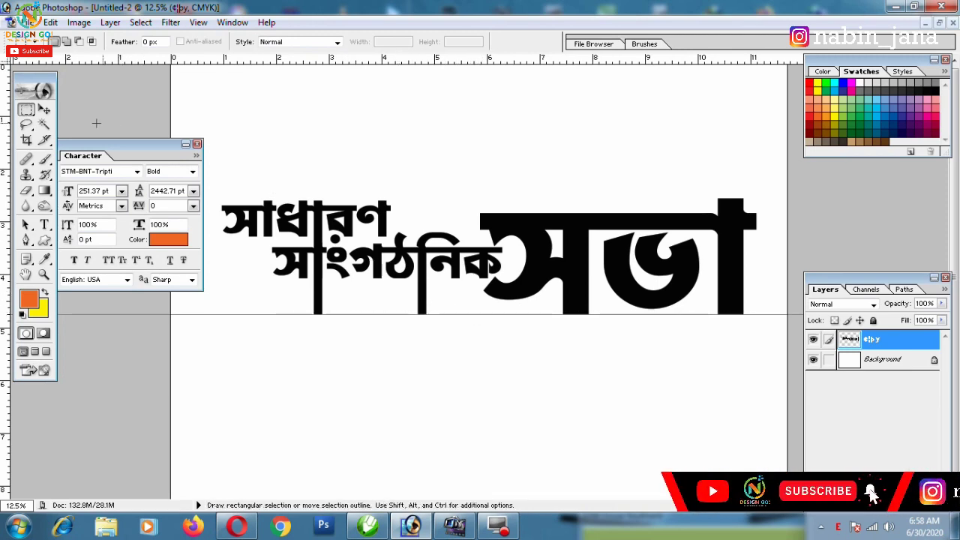
click(45, 111)
key(ctrl+minus)
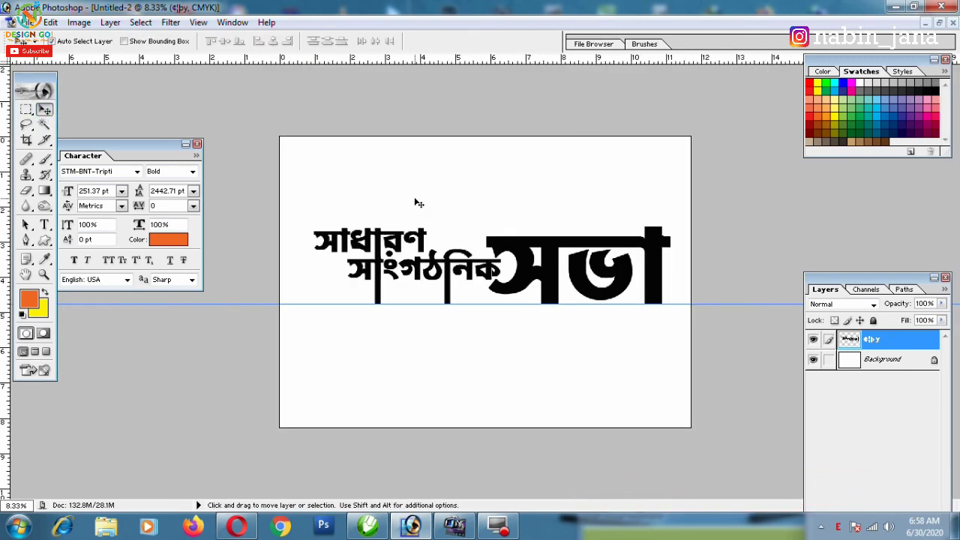
- Select a piece of the সভা top bar, then cancel the transform and deselect
key(ctrl+plus)
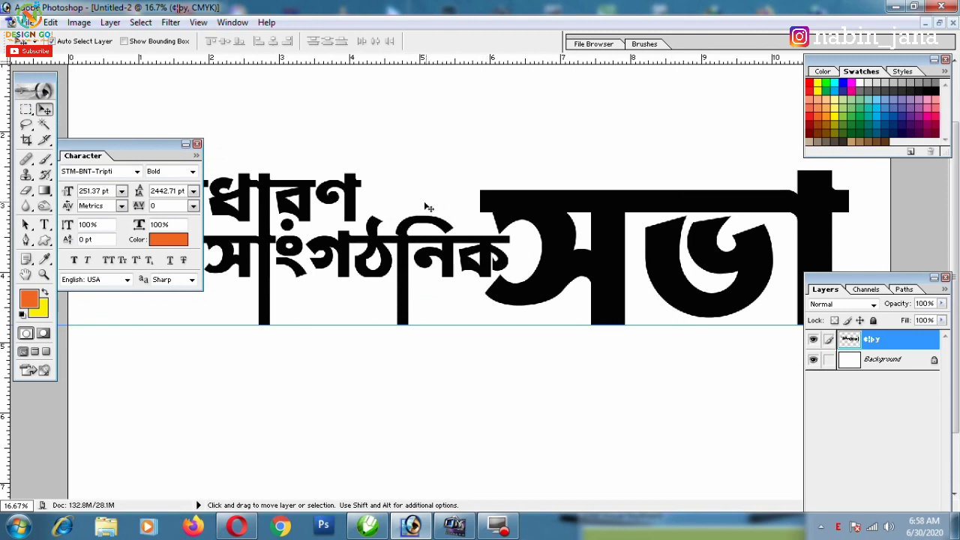
click(26, 109)
mouse_move(459, 180)
mouse_down()
mouse_move(492, 216)
mouse_move(213, 201)
mouse_up()
key(ctrl+t)
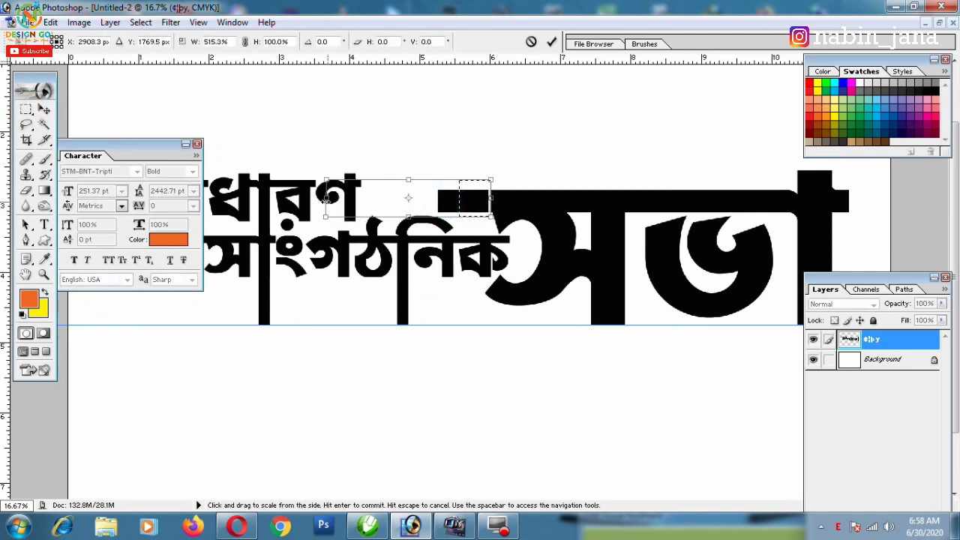
key(Escape)
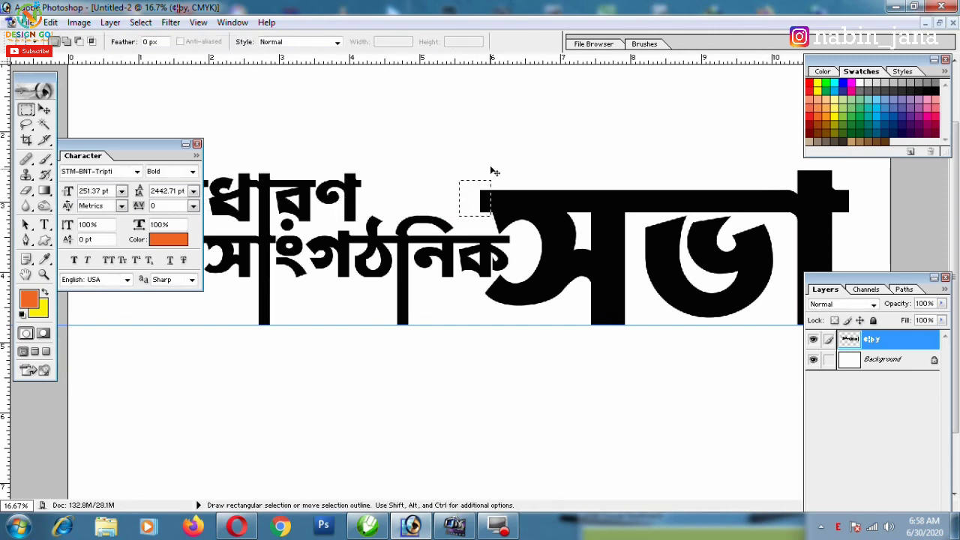
key(ctrl+d)
- Stretch the left end of the সভা top bar far left toward সাধারণ
drag(31, 114, 99, 105)
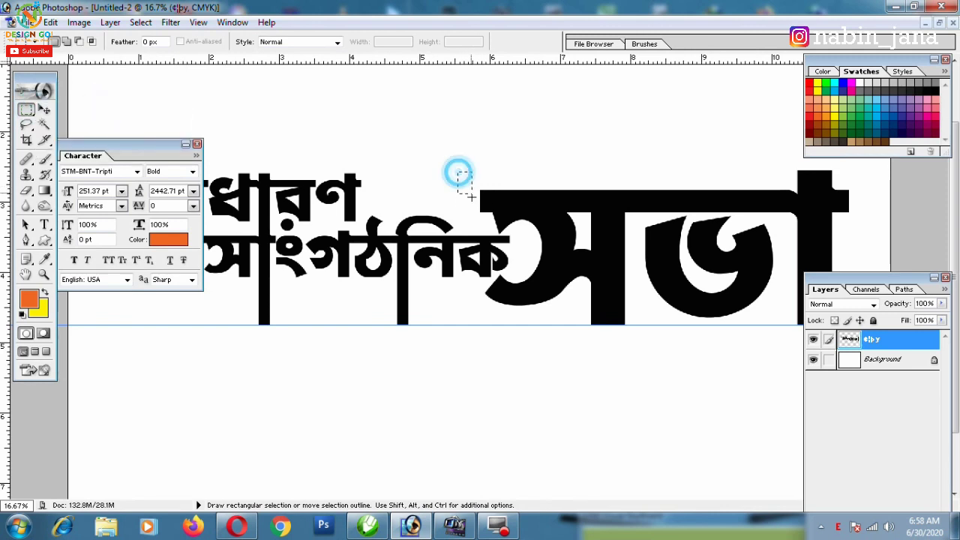
drag(459, 171, 488, 221)
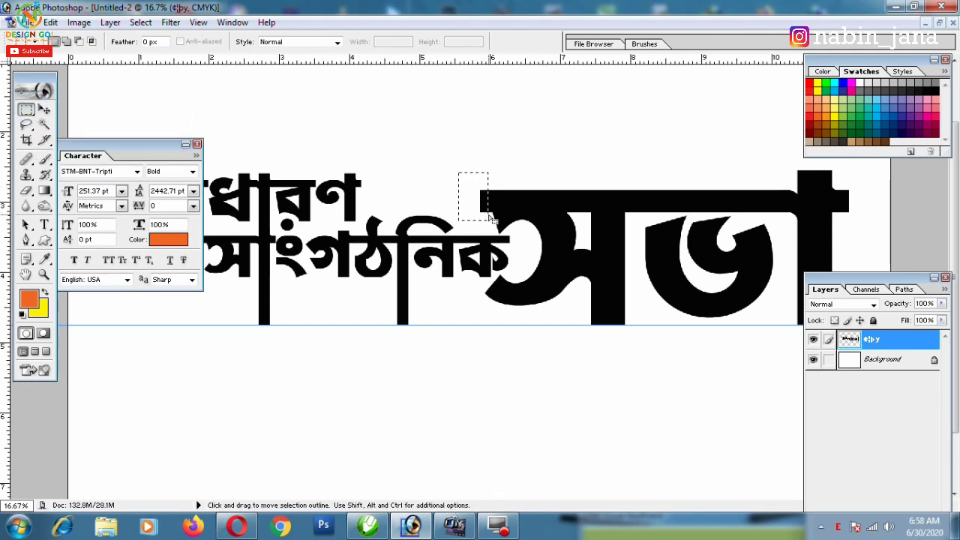
key(ctrl+t)
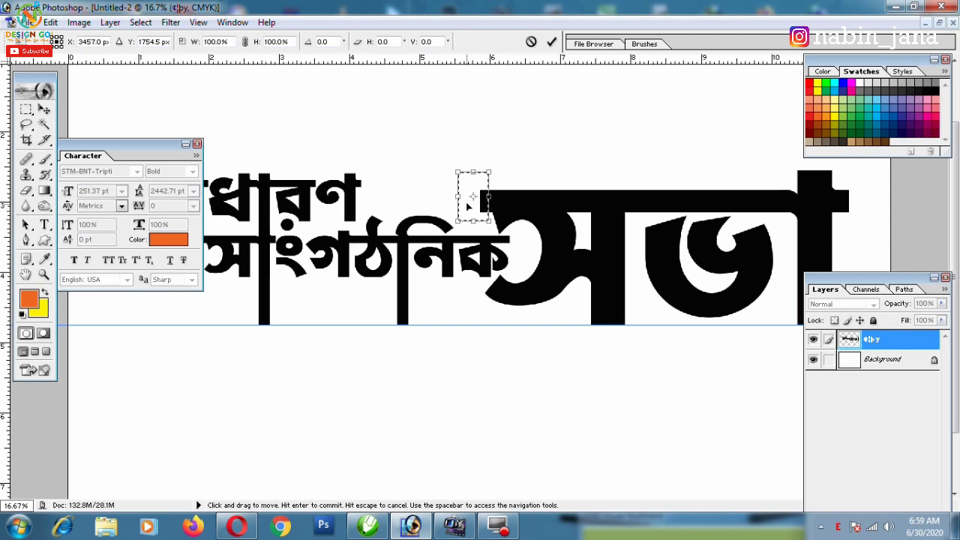
drag(458, 197, 321, 196)
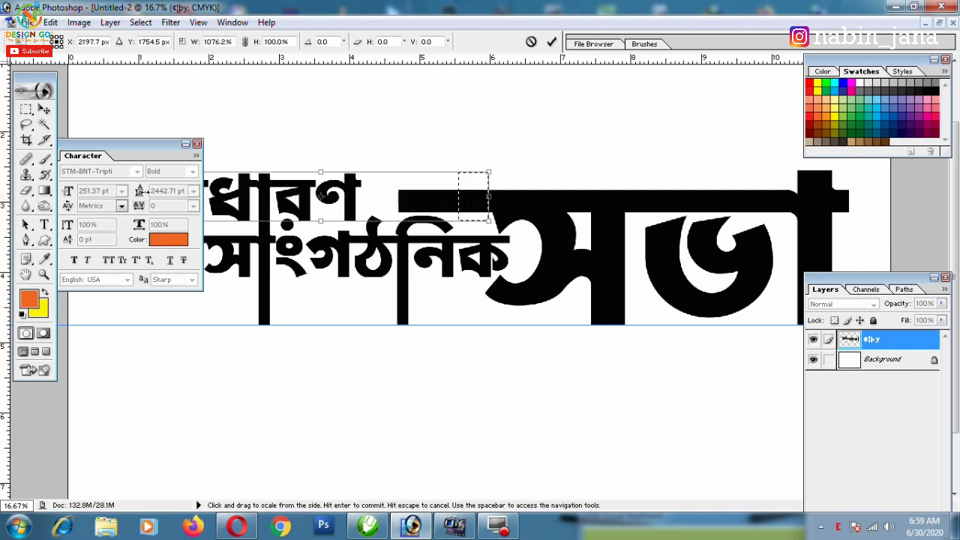
key(ctrl+minus)
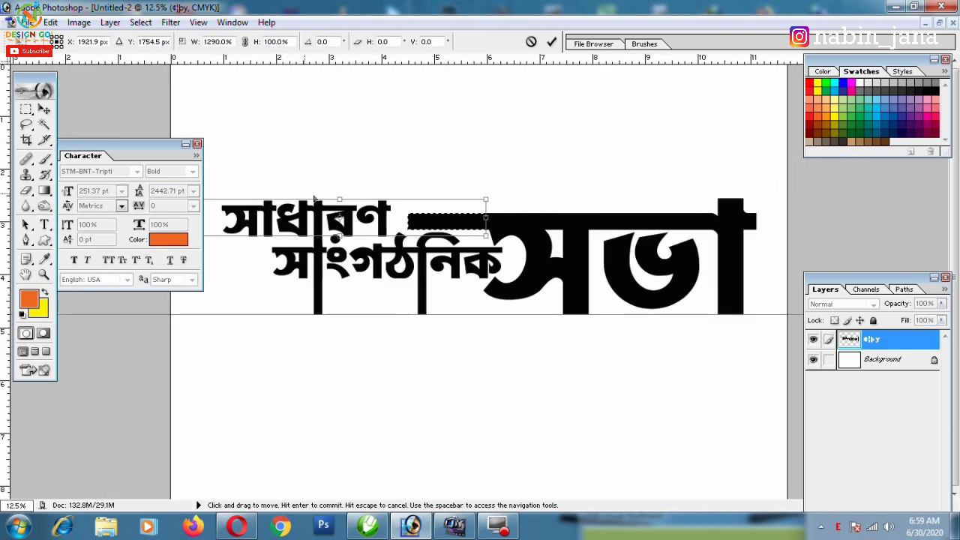
key(ctrl+minus)
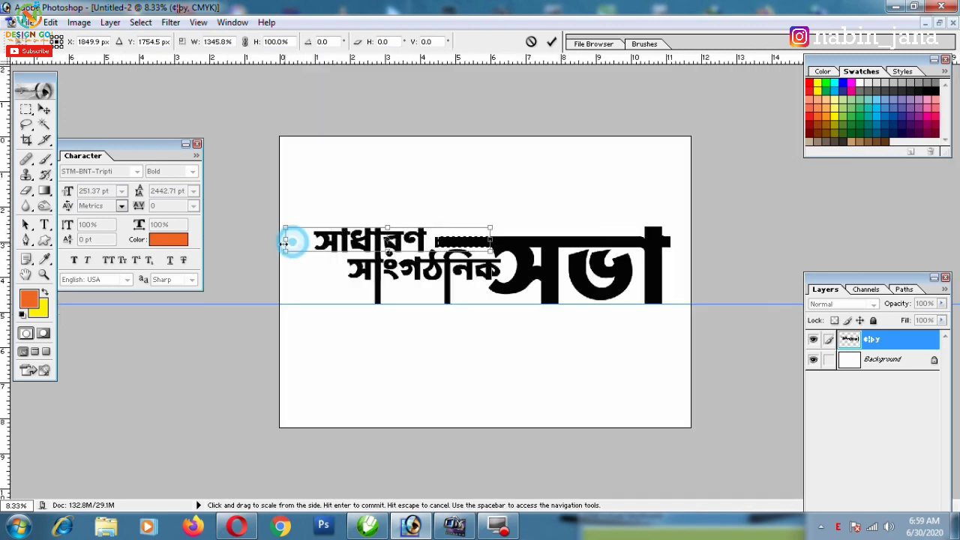
drag(295, 237, 269, 242)
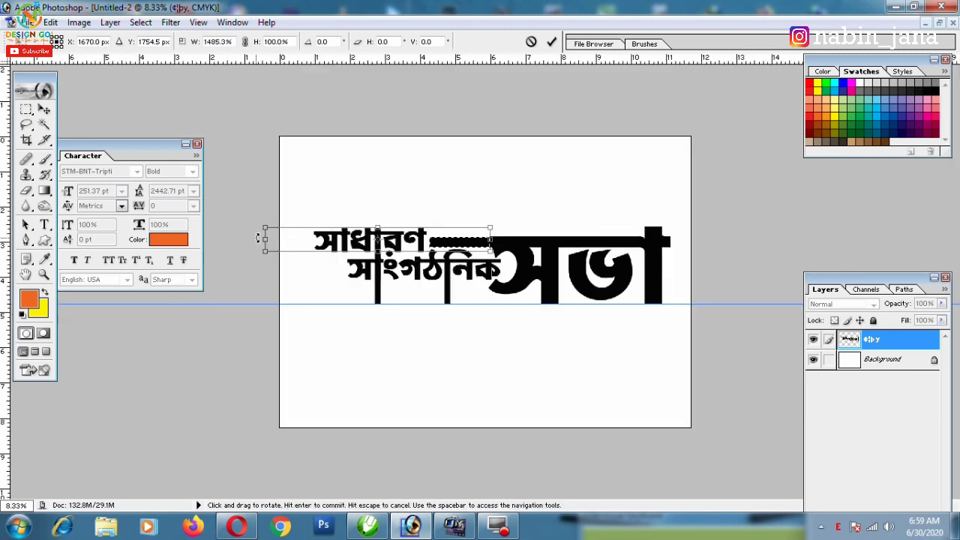
key(Return)
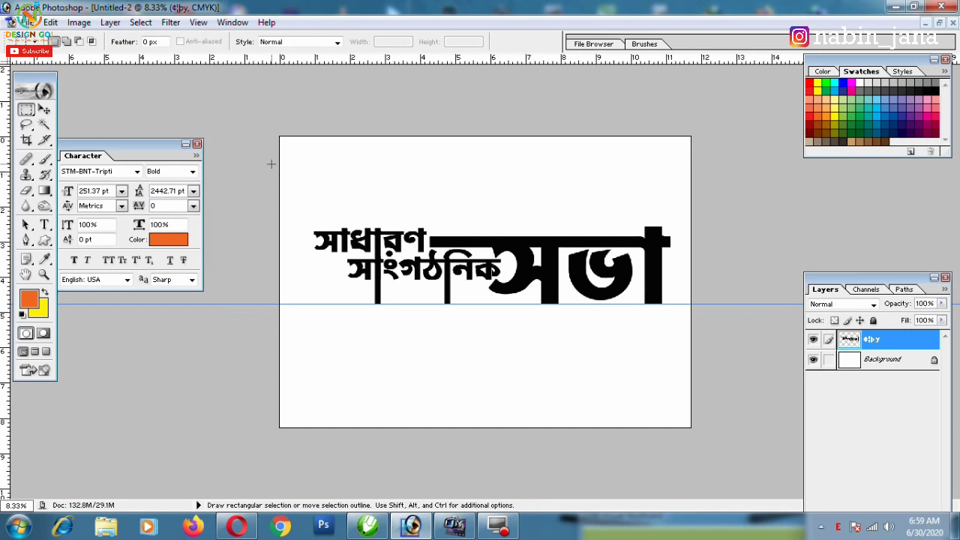
key(ctrl+plus)
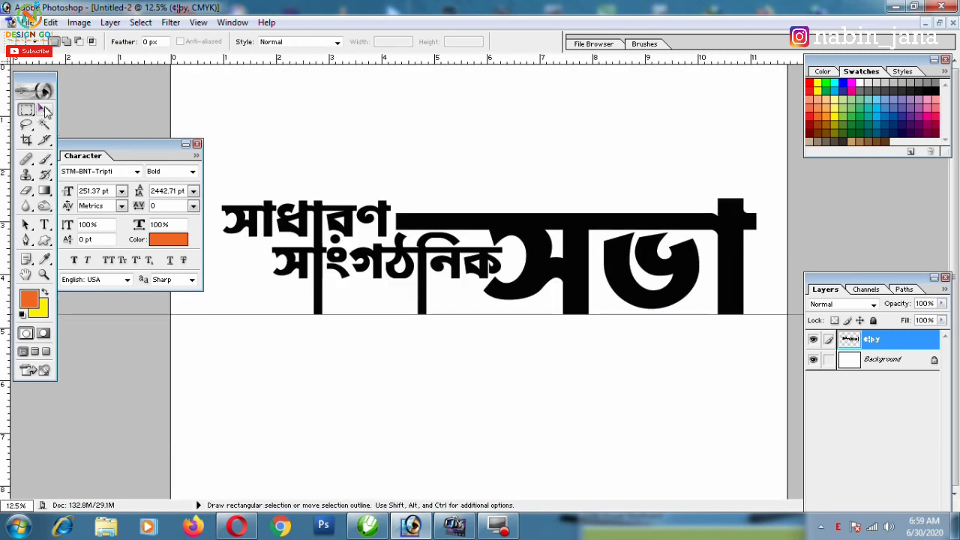
- Drag the lettering layer from Untitled-2 into the banner document Untitled-1
key(v)
click(938, 23)
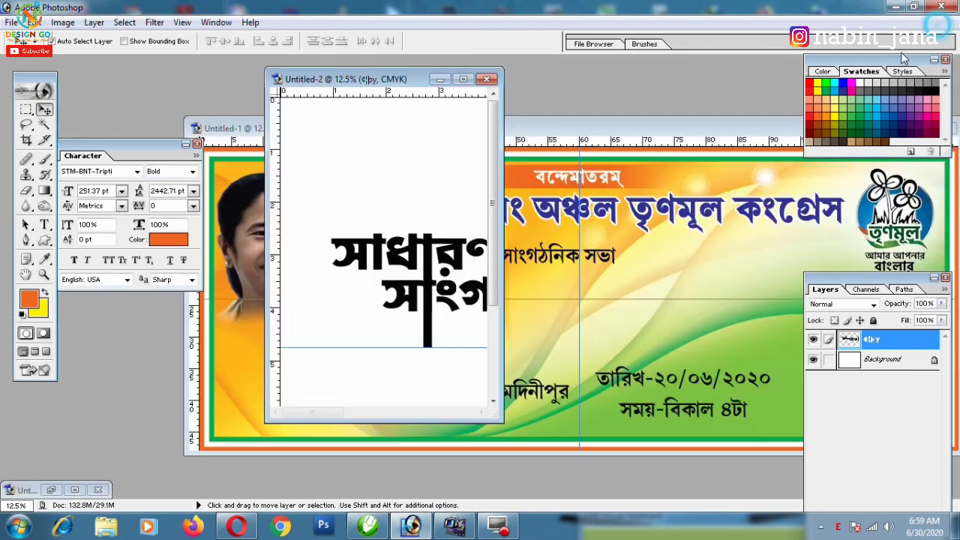
drag(322, 78, 230, 79)
key(ctrl+minus)
key(ctrl+minus)
key(ctrl+minus)
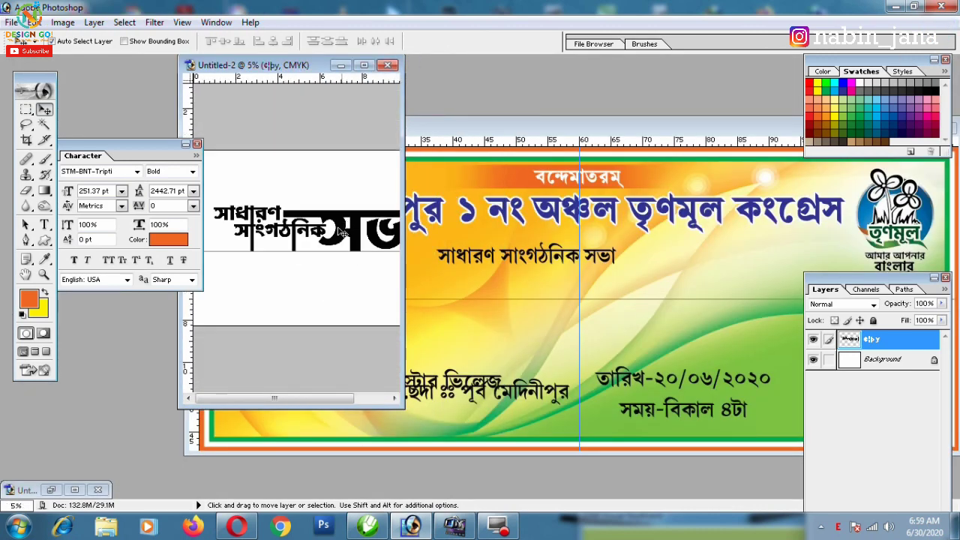
drag(334, 218, 616, 312)
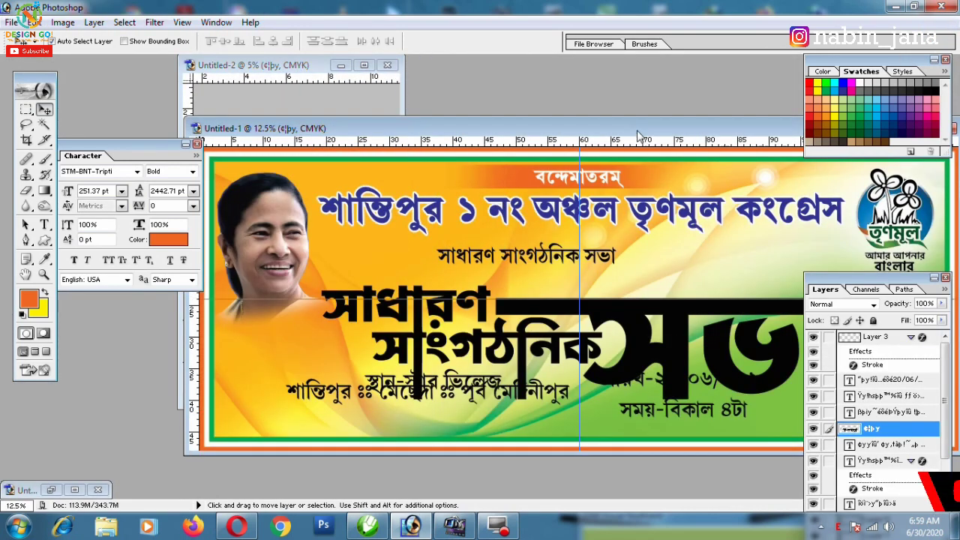
mouse_move(645, 128)
mouse_down()
mouse_move(453, 95)
mouse_move(453, 180)
mouse_up()
- Scale and position the lettering to fill the banner's middle area
click(724, 179)
key(ctrl+t)
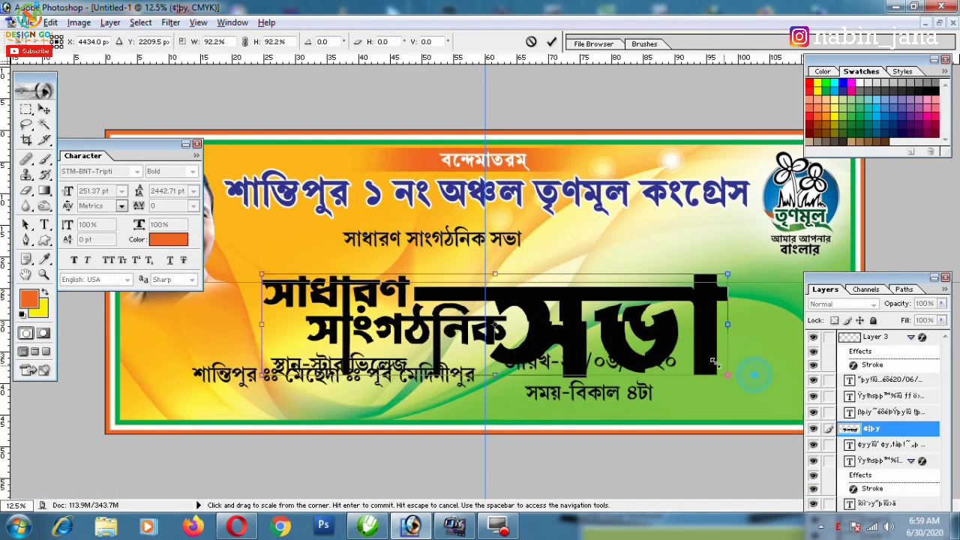
drag(635, 330, 613, 307)
drag(696, 245, 730, 240)
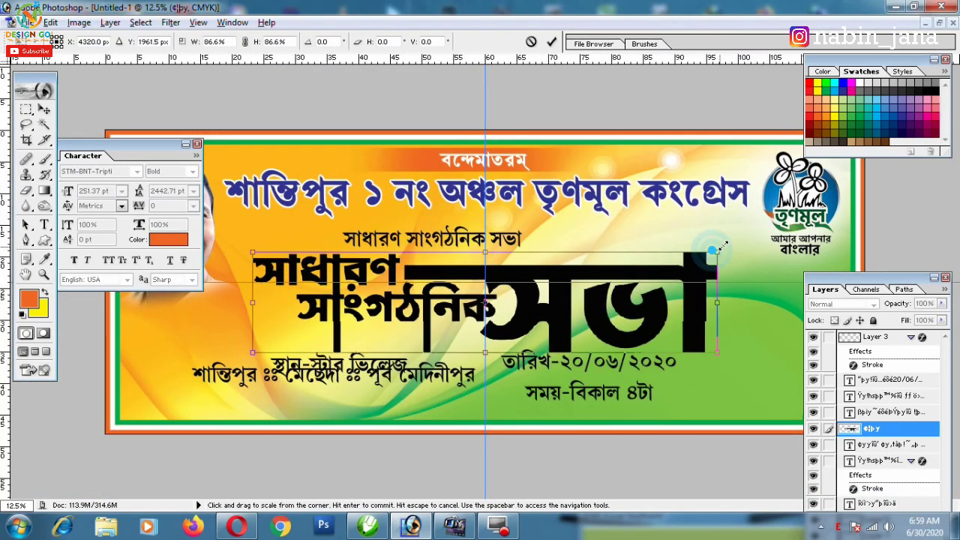
key(Return)
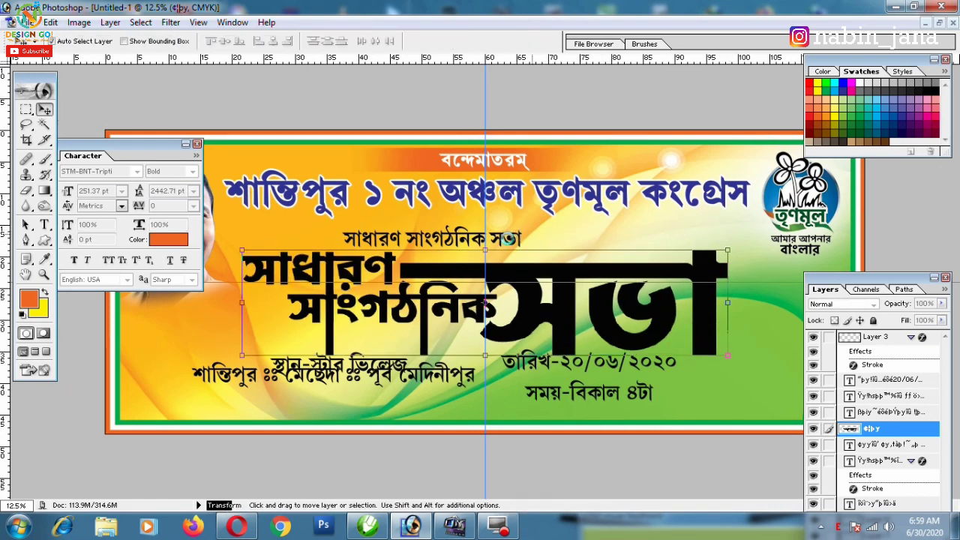
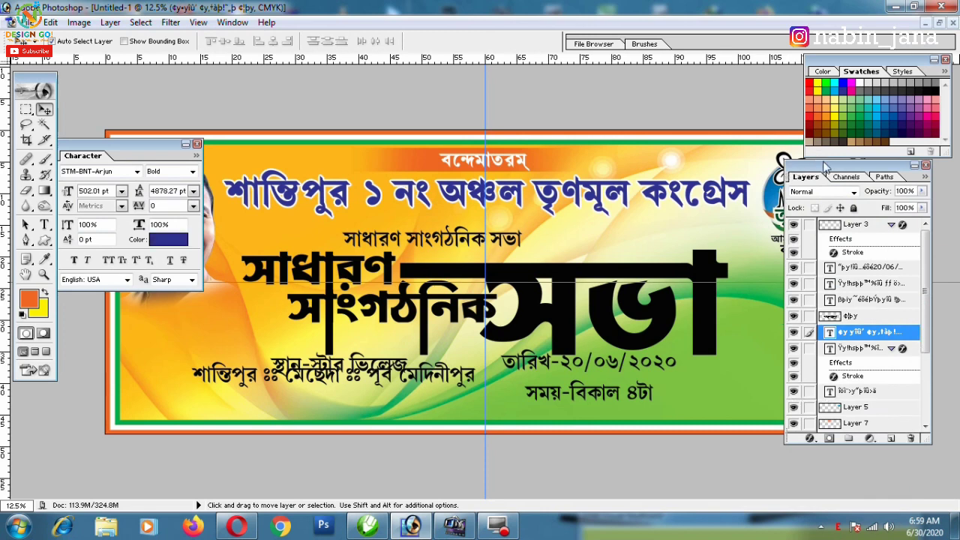
- Uncover the logo at the right edge and nudge the big headline up slightly
drag(883, 336, 911, 438)
drag(639, 278, 635, 260)
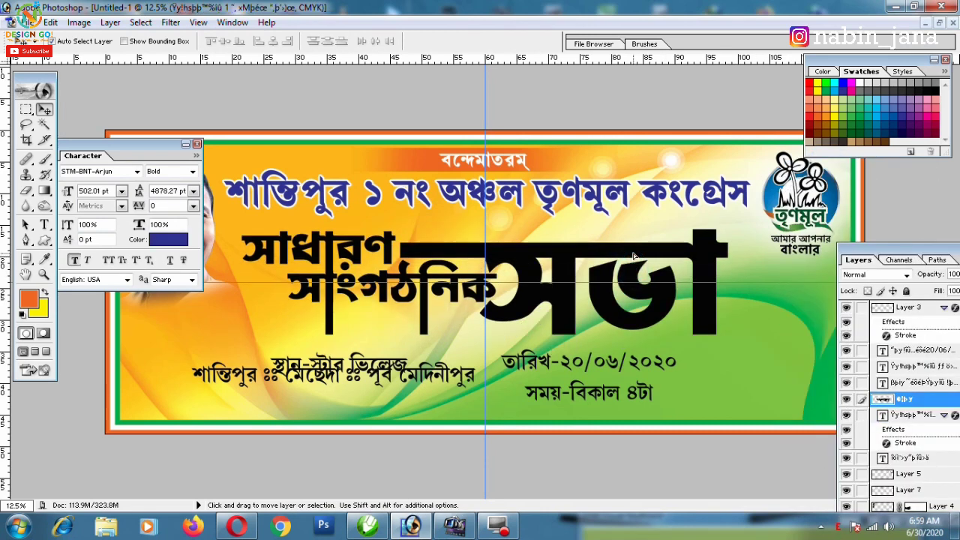
key(ctrl+t)
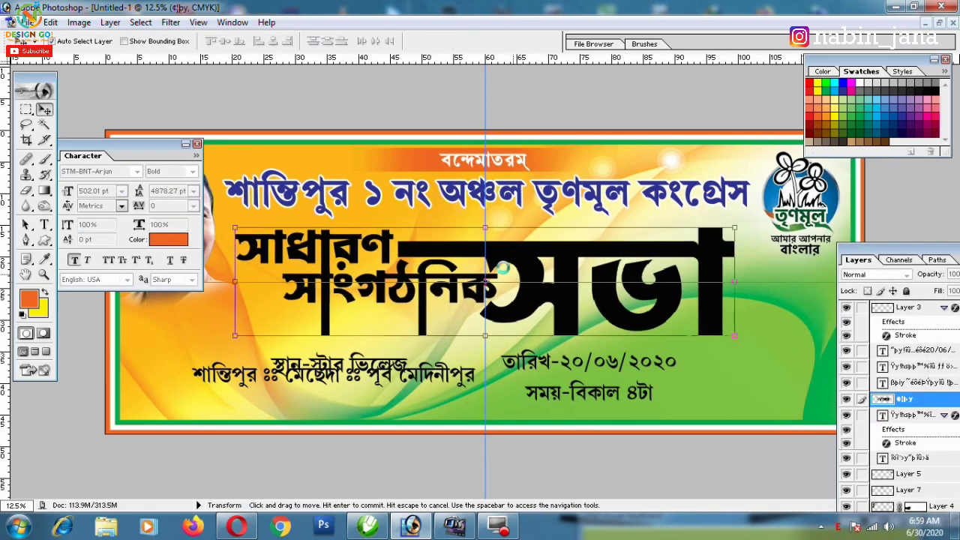
key(Return)
key(ctrl+minus)
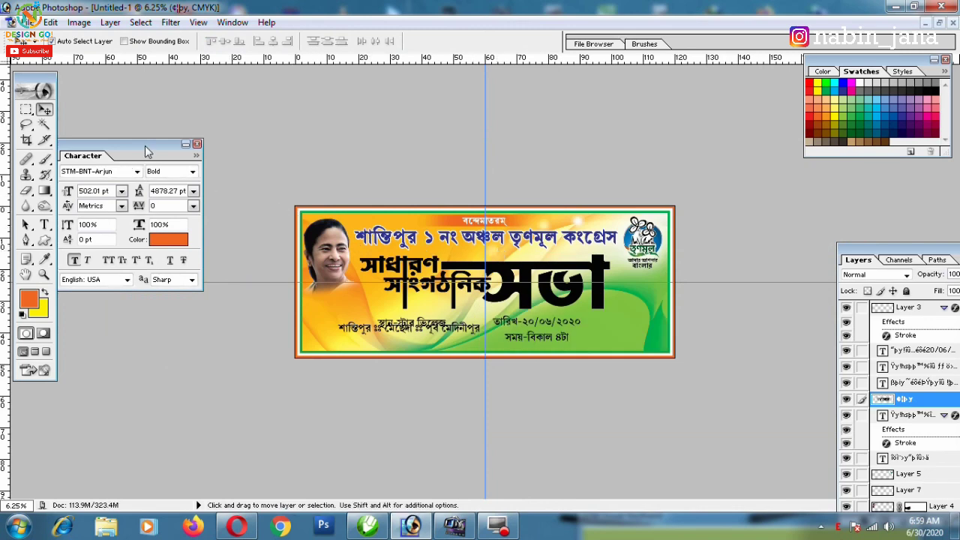
drag(147, 152, 123, 112)
key(ctrl+plus)
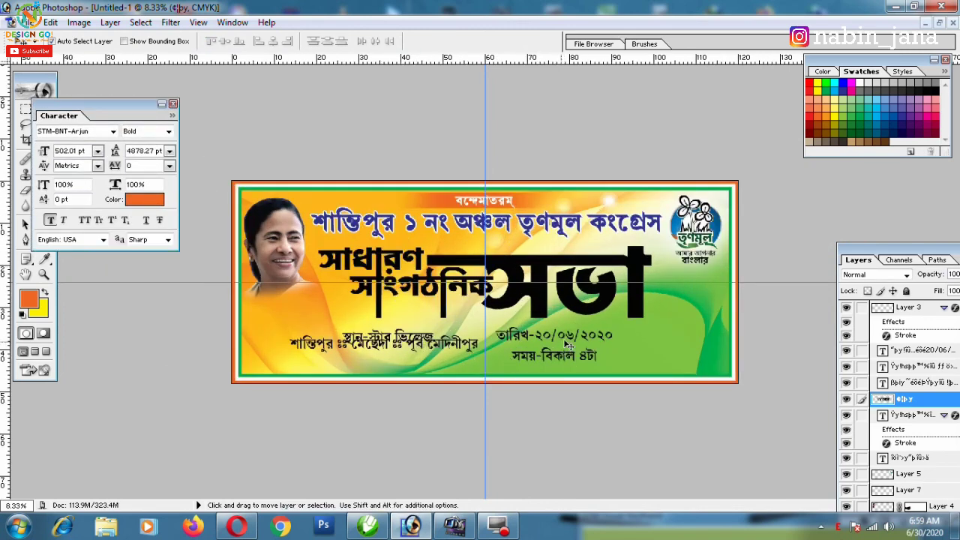
- Move the date/time text up-left and drag the venue and address lines toward the bottom right
drag(557, 340, 494, 294)
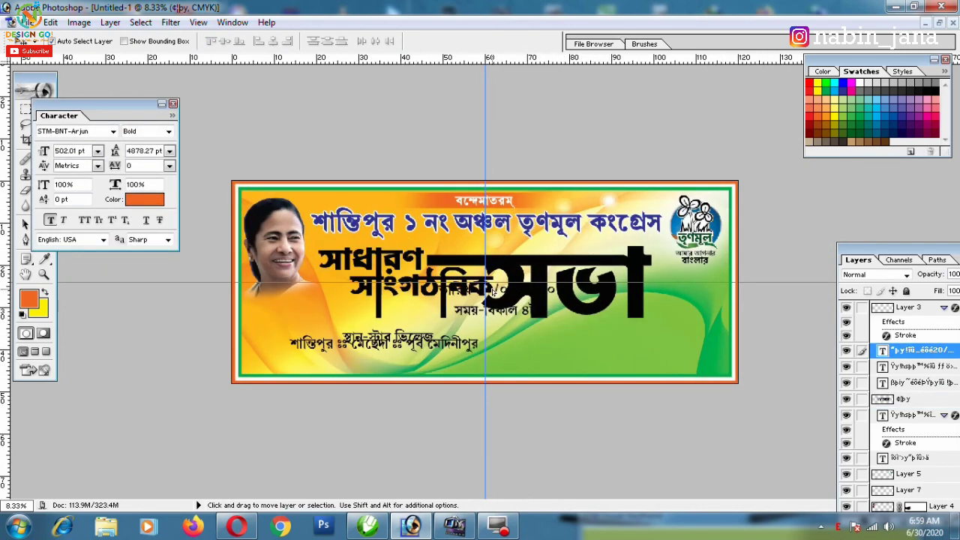
drag(388, 337, 641, 364)
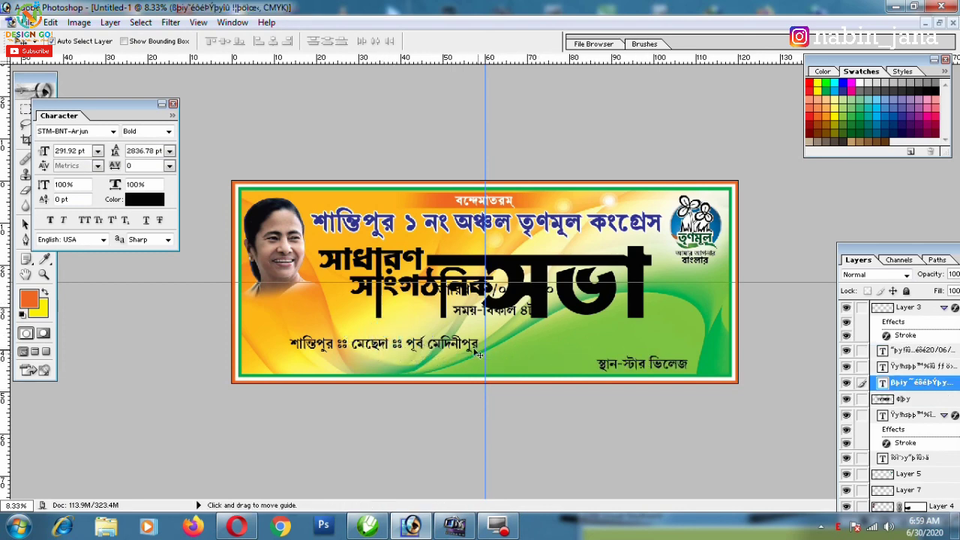
drag(459, 348, 692, 357)
mouse_move(570, 323)
mouse_down()
mouse_move(625, 361)
mouse_move(434, 337)
mouse_move(280, 343)
mouse_up()
key(ctrl+z)
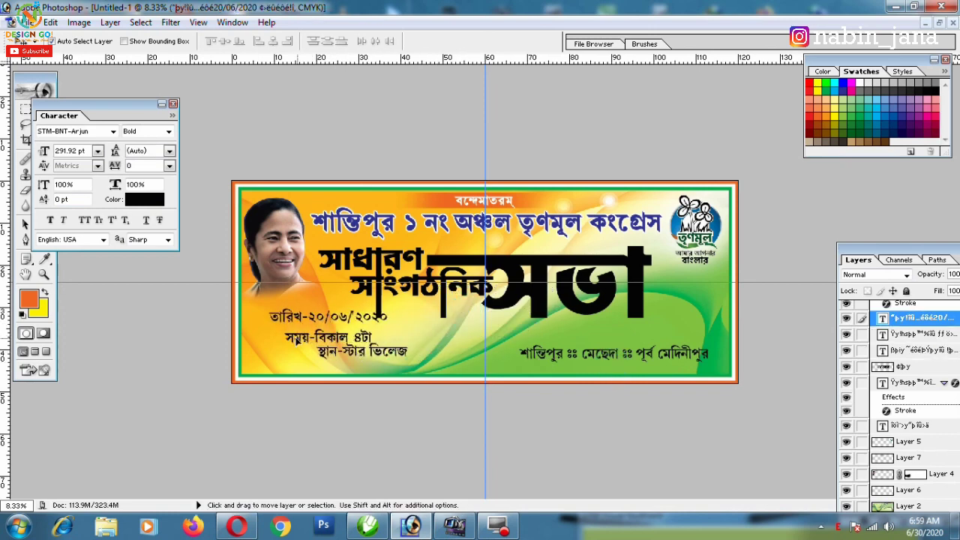
- Scale up the big সভা headline and stretch it wider to the right
ctrl+click(636, 306)
key(ctrl+t)
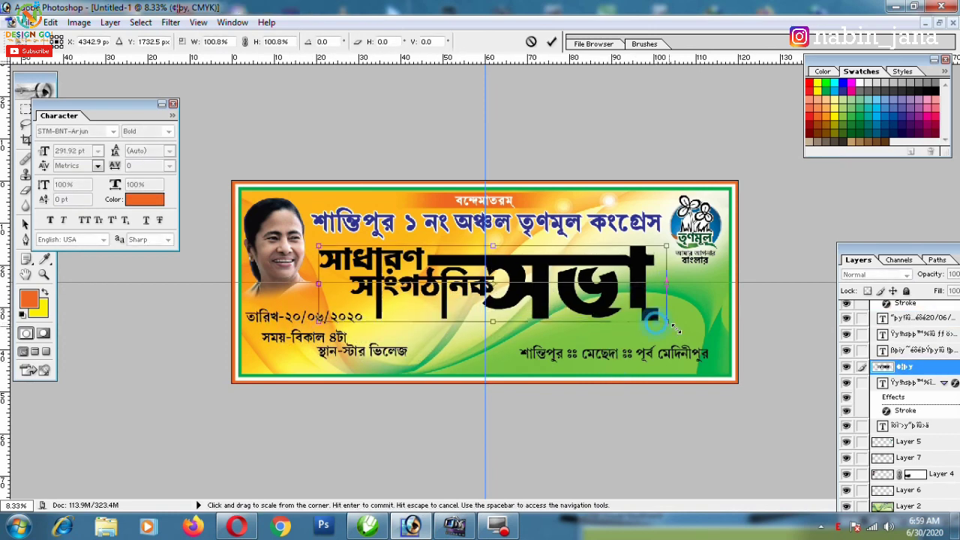
mouse_move(635, 306)
mouse_down()
mouse_move(660, 286)
mouse_move(654, 280)
mouse_up()
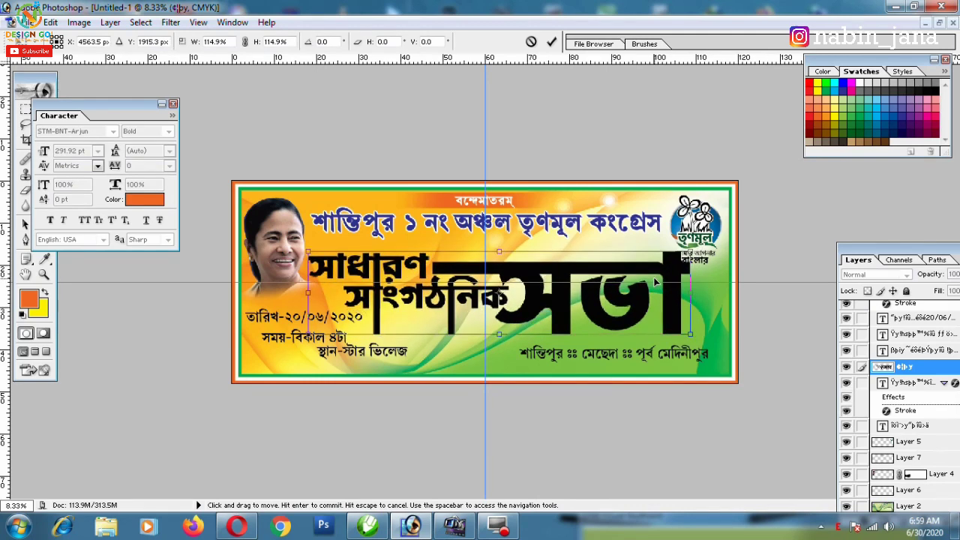
drag(666, 323, 636, 318)
key(Return)
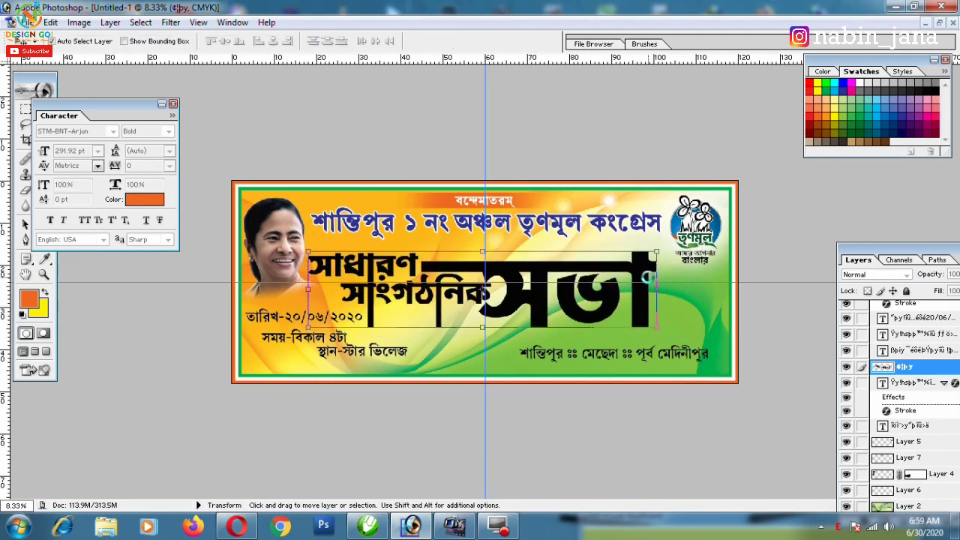
key(Return)
key(ctrl+t)
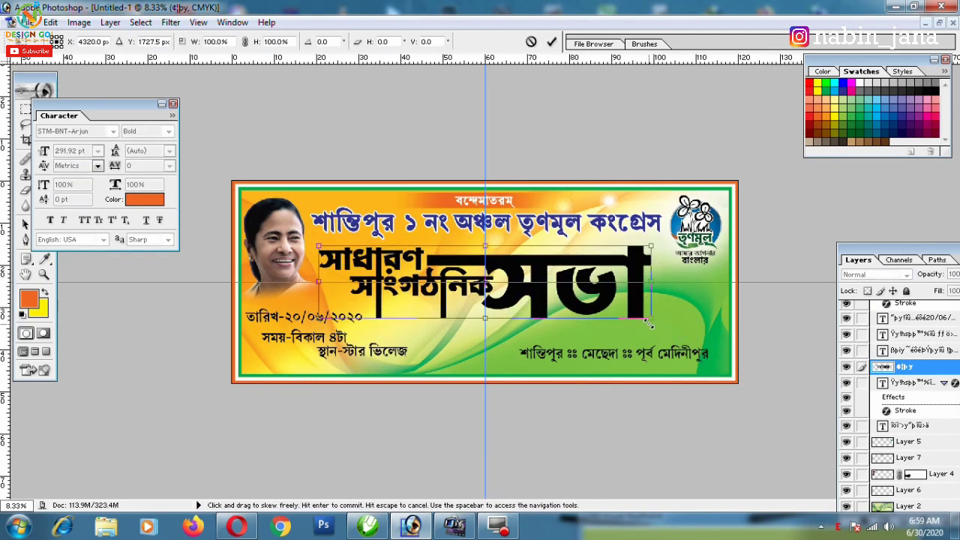
drag(654, 282, 669, 284)
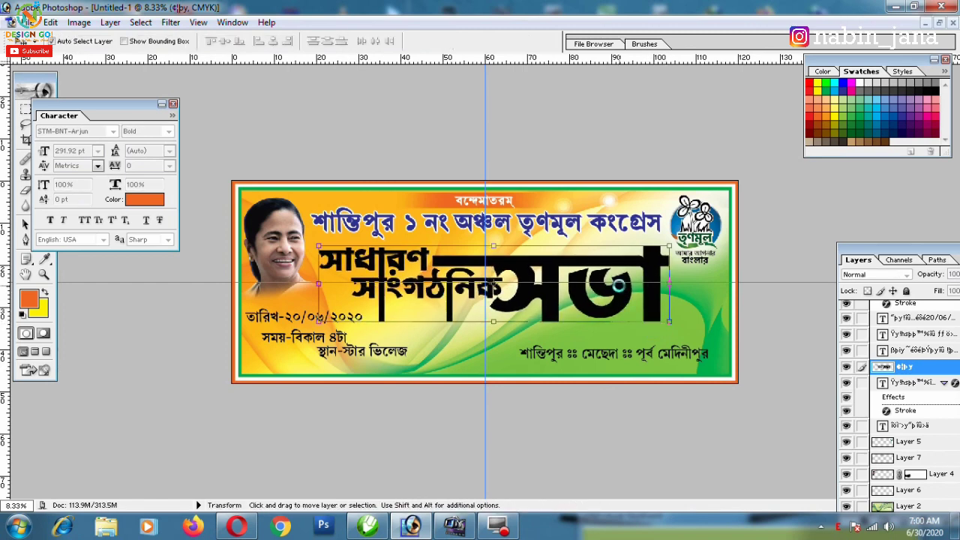
key(Return)
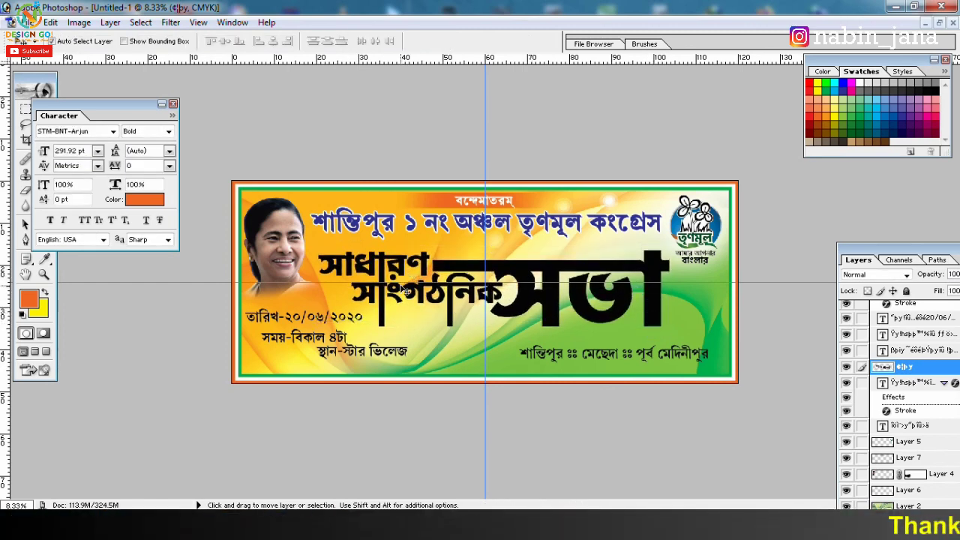
- Place the venue line at bottom right and readjust the date and time text
key(ctrl+plus)
drag(113, 109, 108, 44)
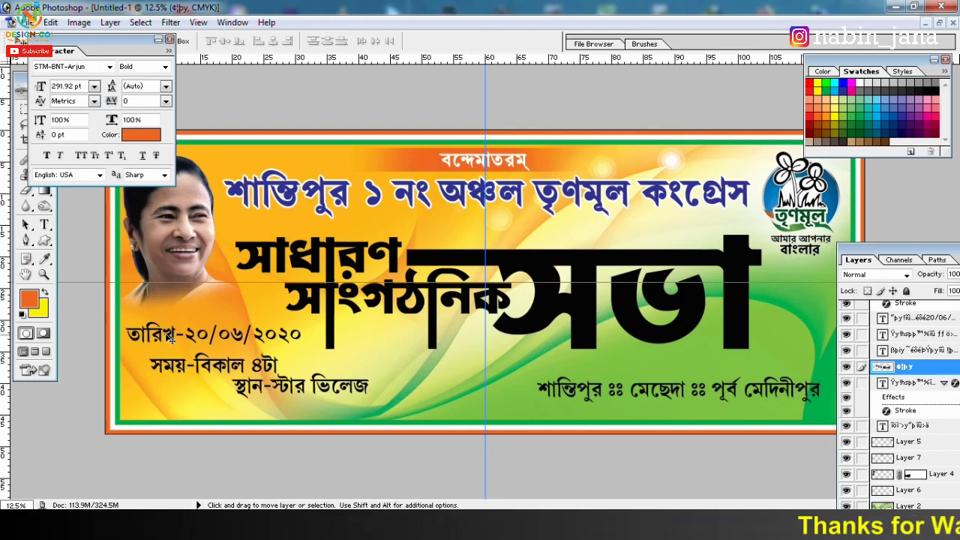
drag(170, 338, 165, 336)
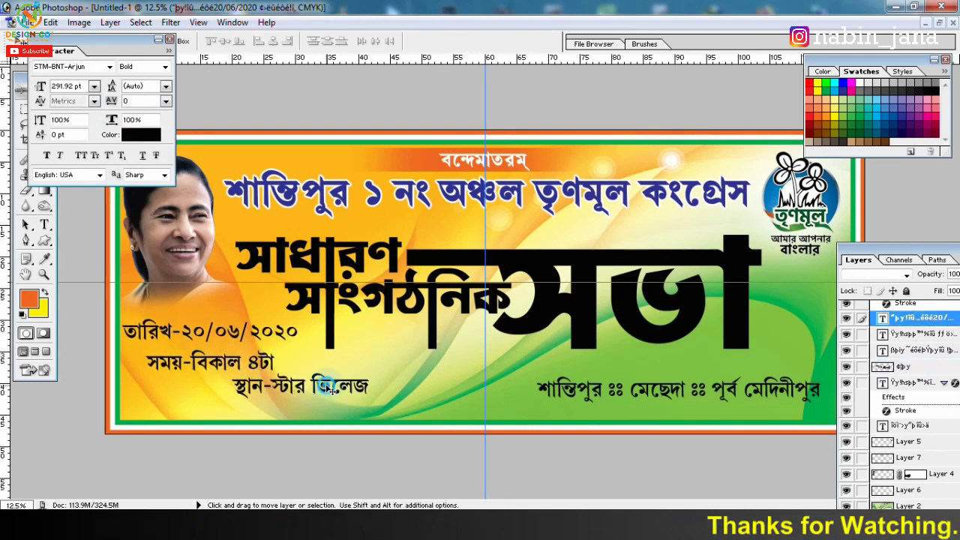
drag(330, 388, 637, 380)
drag(272, 366, 276, 387)
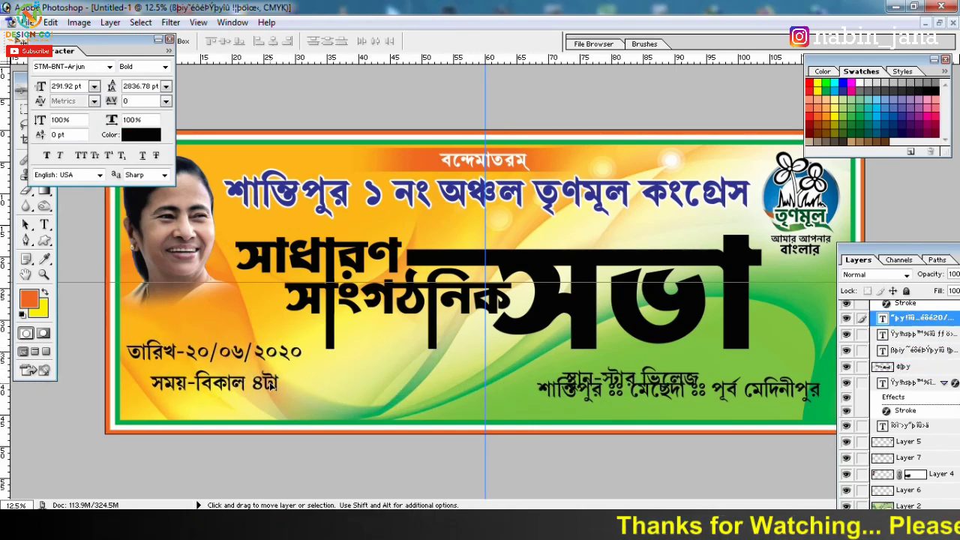
click(568, 254)
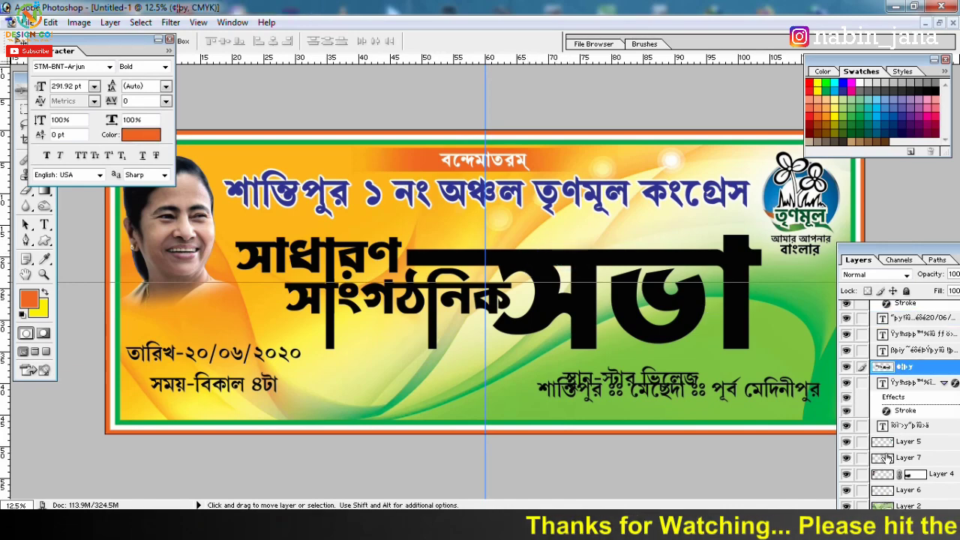
- Give the headline a purple #92278F Color Overlay effect
drag(893, 249, 893, 201)
click(863, 473)
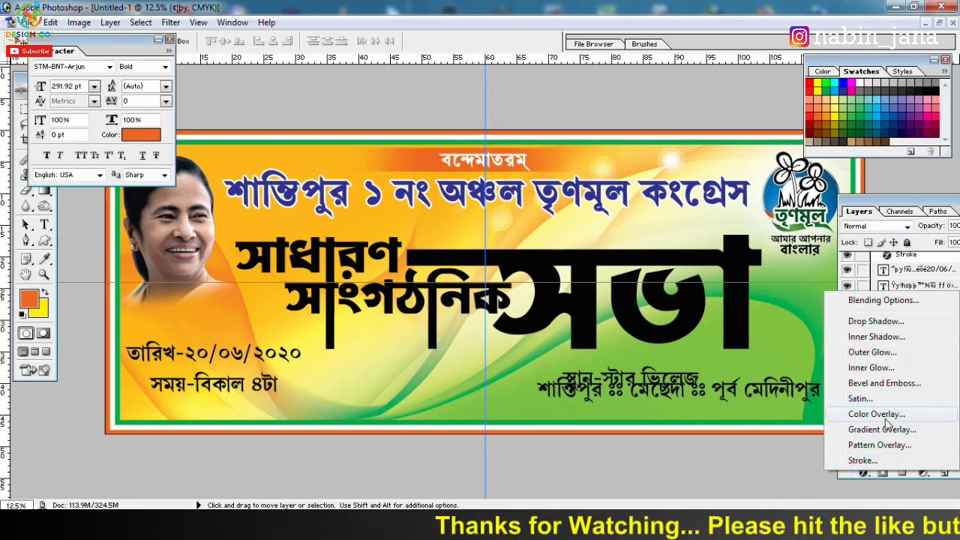
click(881, 409)
click(655, 277)
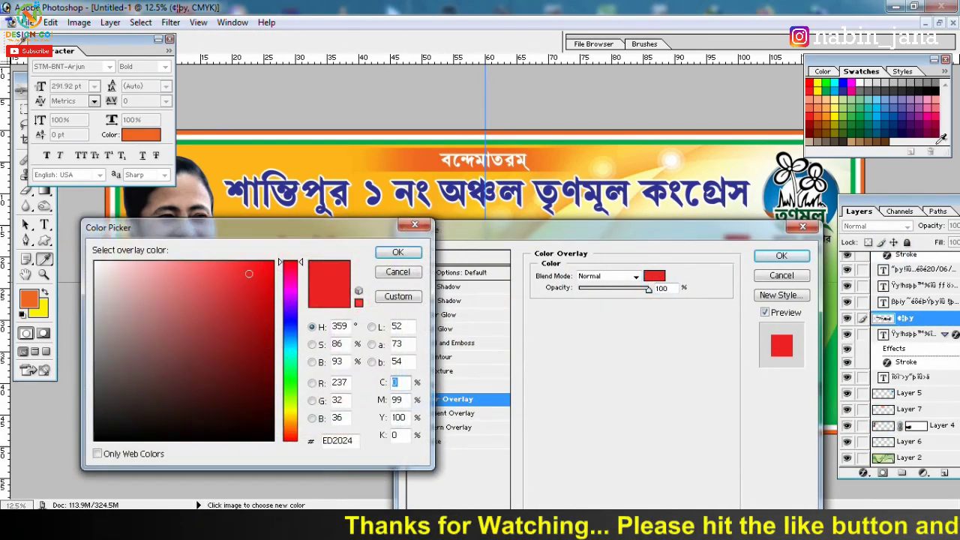
click(810, 98)
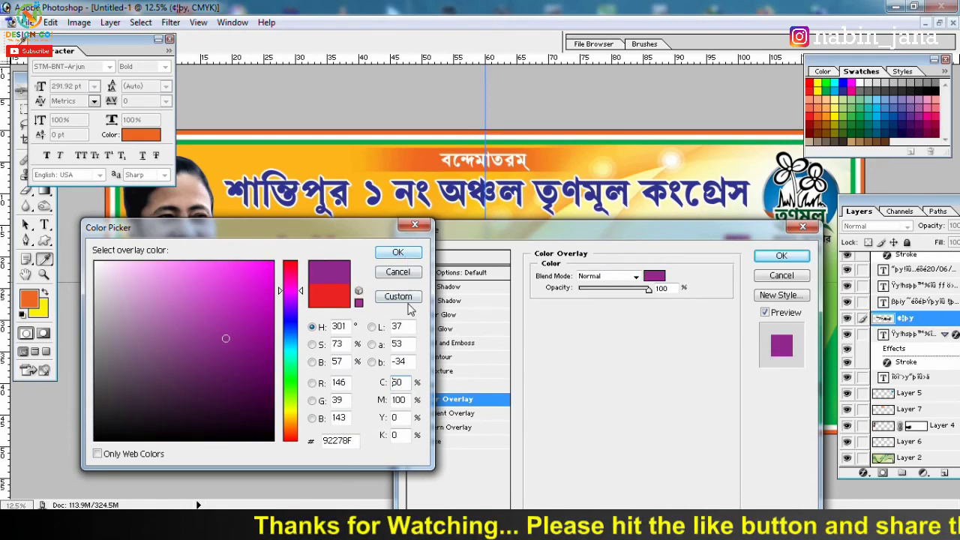
double_click(404, 383)
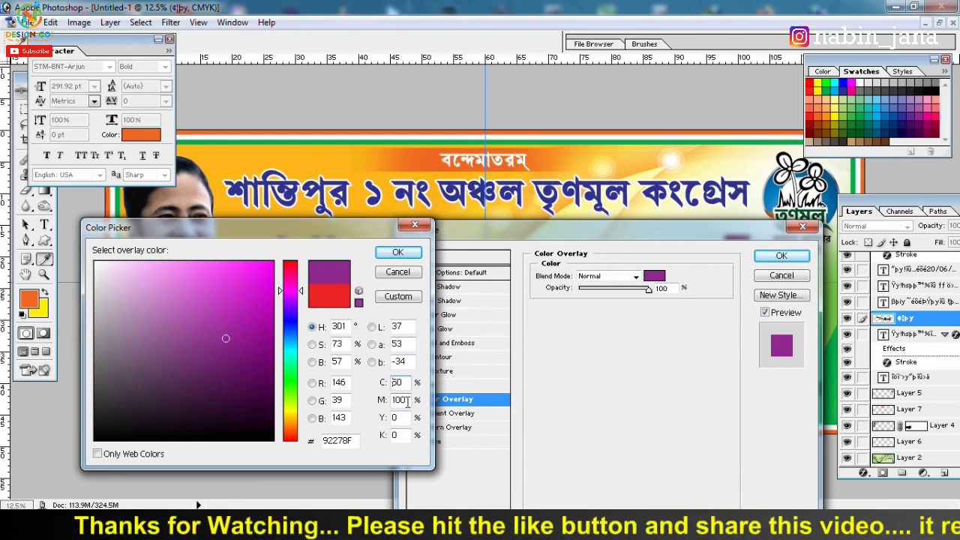
click(398, 252)
click(782, 256)
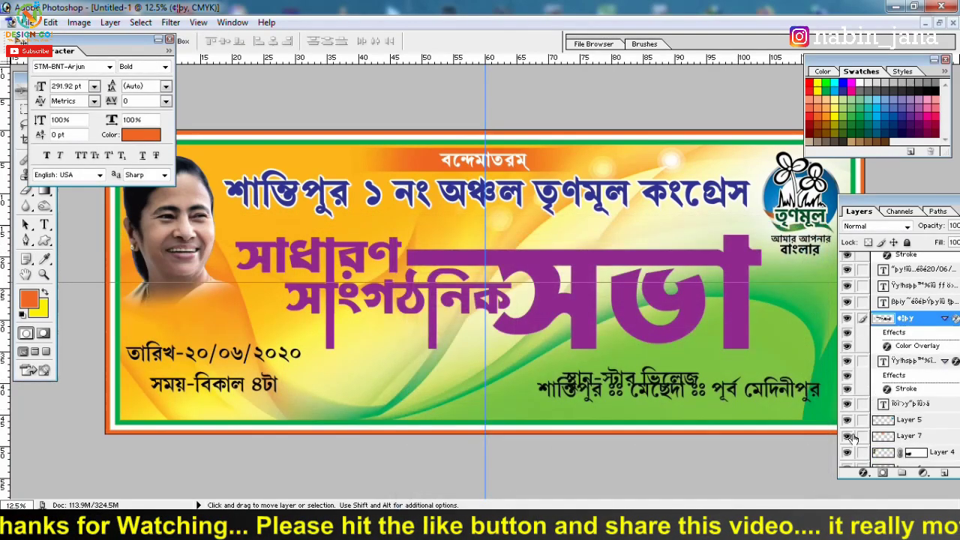
- Add a white 46 px outside Stroke to the headline
click(864, 474)
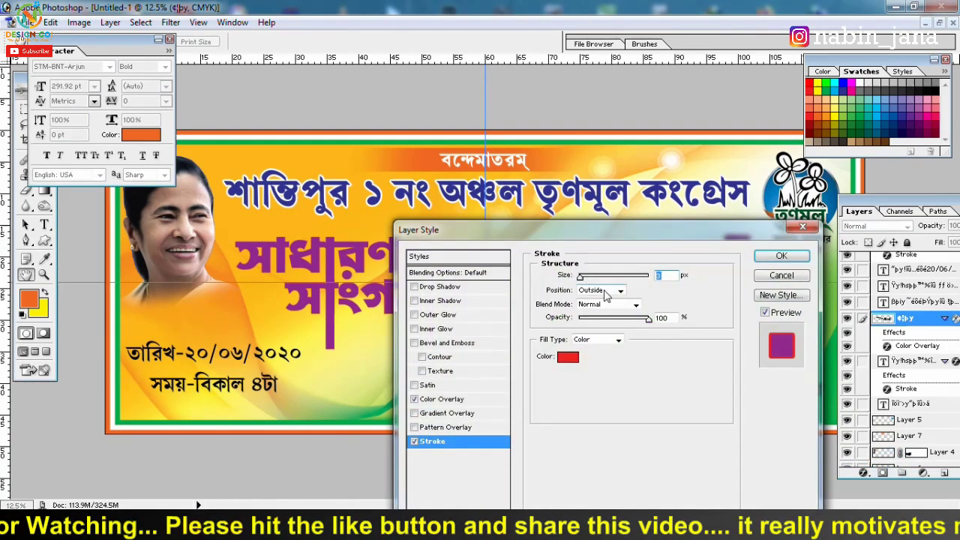
click(619, 290)
click(593, 300)
drag(580, 276, 589, 277)
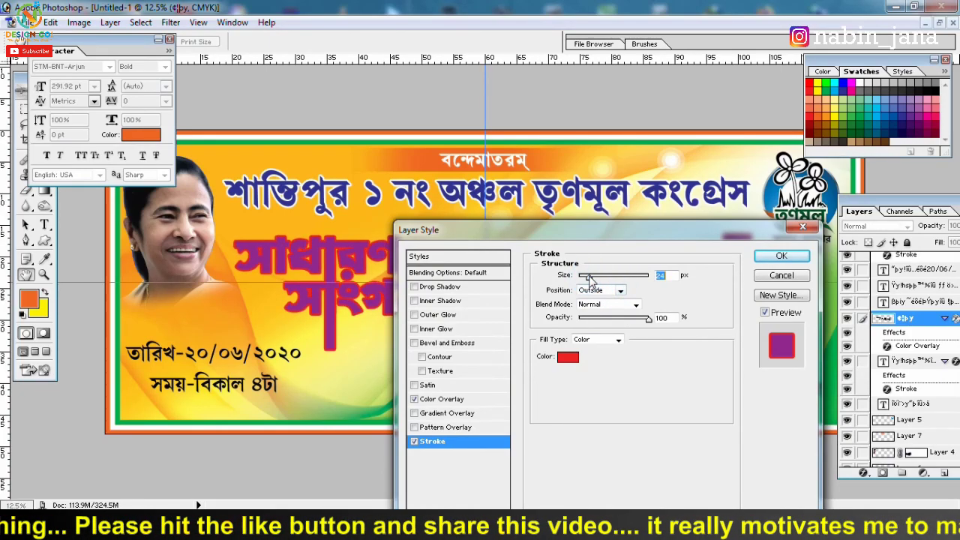
click(573, 361)
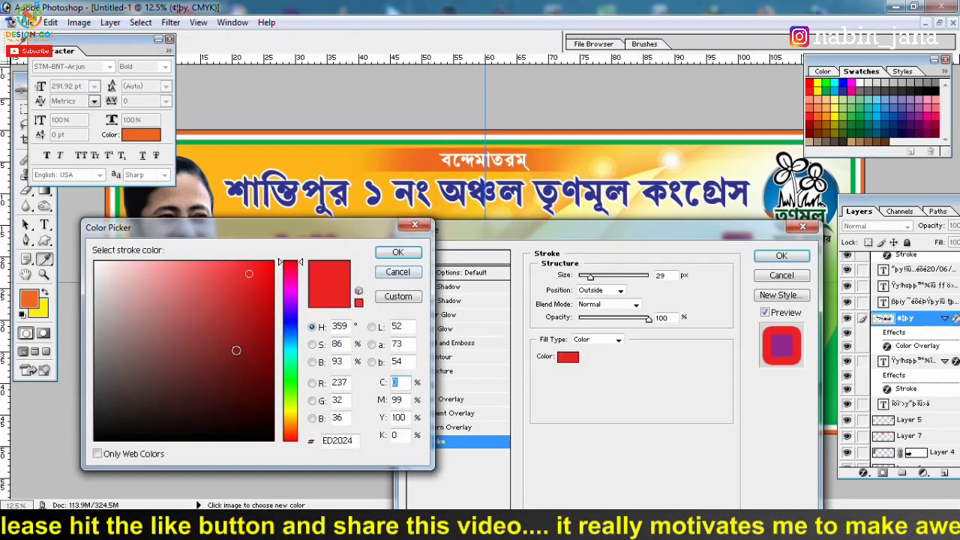
click(94, 261)
click(397, 253)
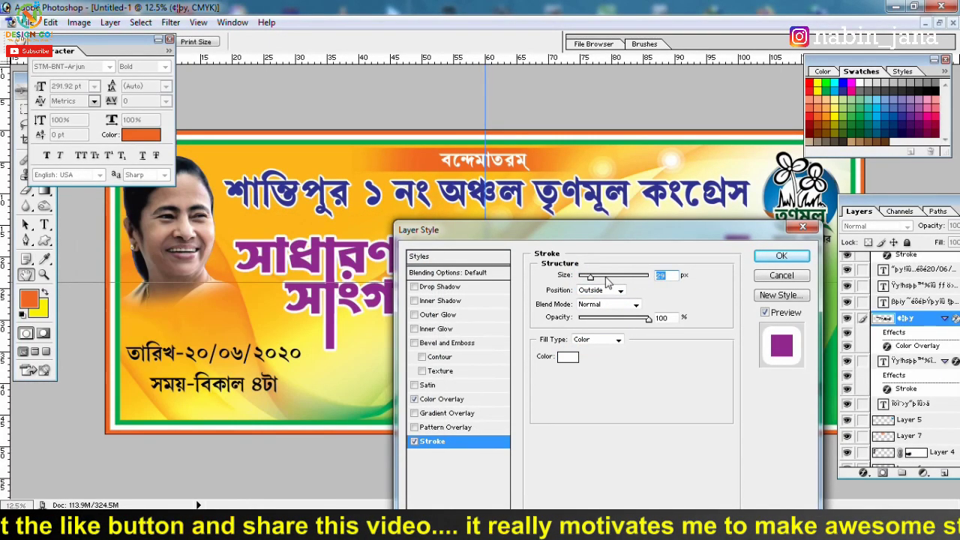
drag(590, 277, 594, 276)
click(781, 256)
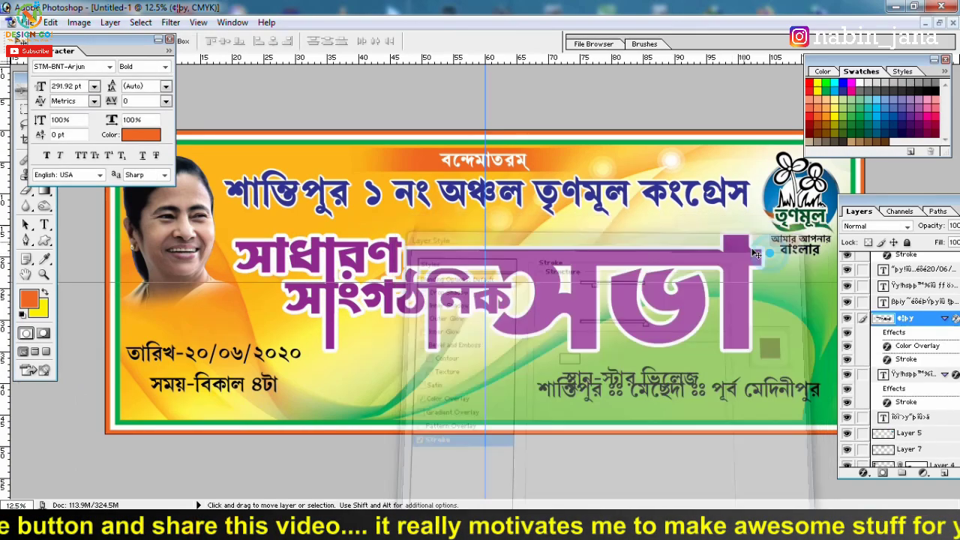
key(ctrl+minus)
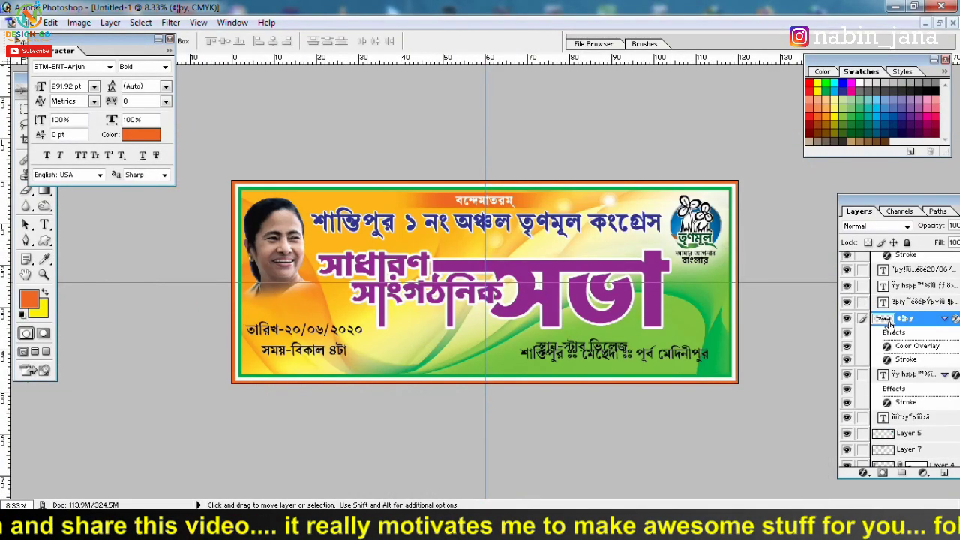
- Load the headline as a selection and add a new layer for magenta brush paint
ctrl+click(886, 321)
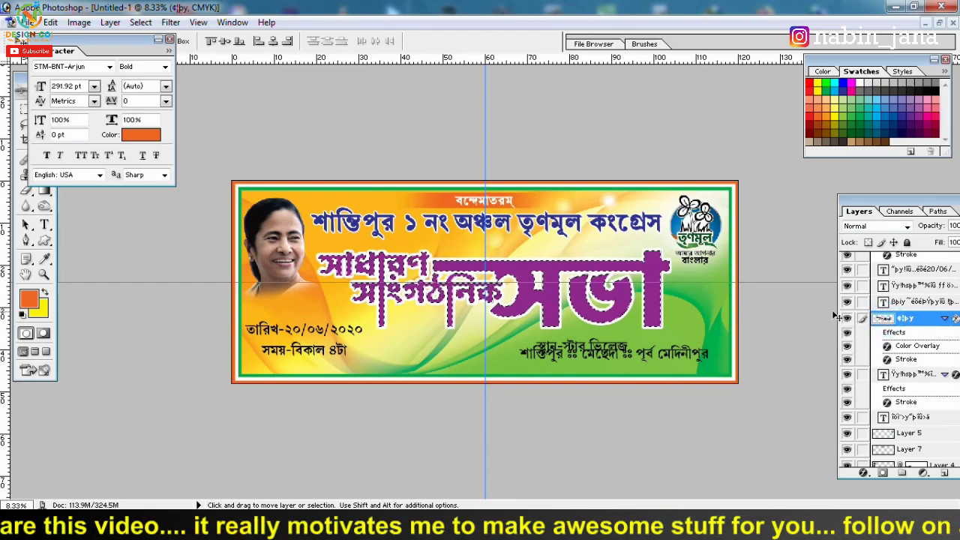
drag(83, 50, 138, 45)
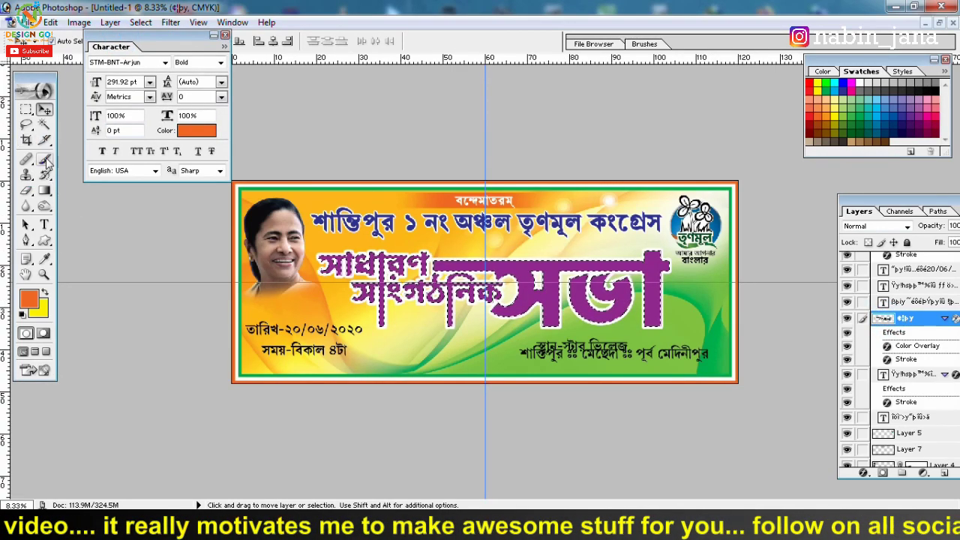
key(b)
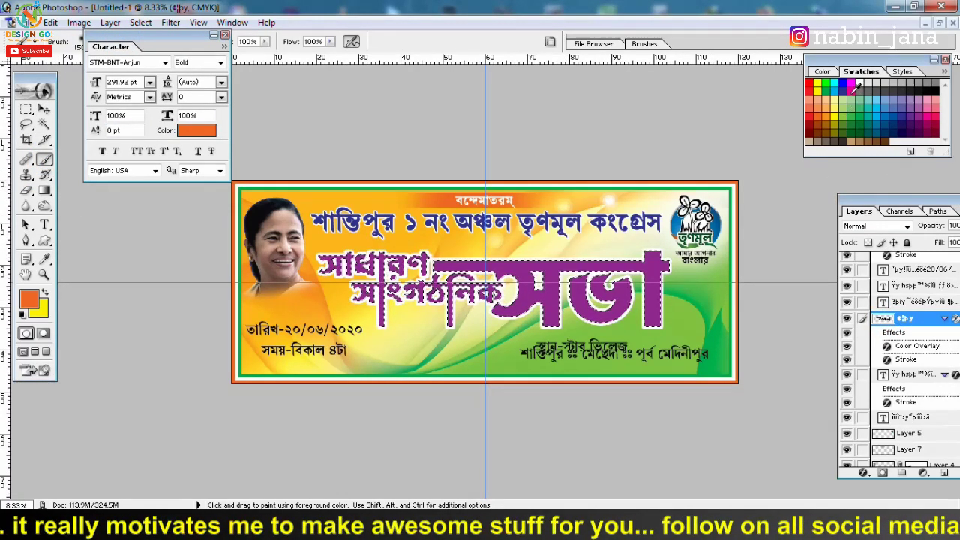
click(852, 84)
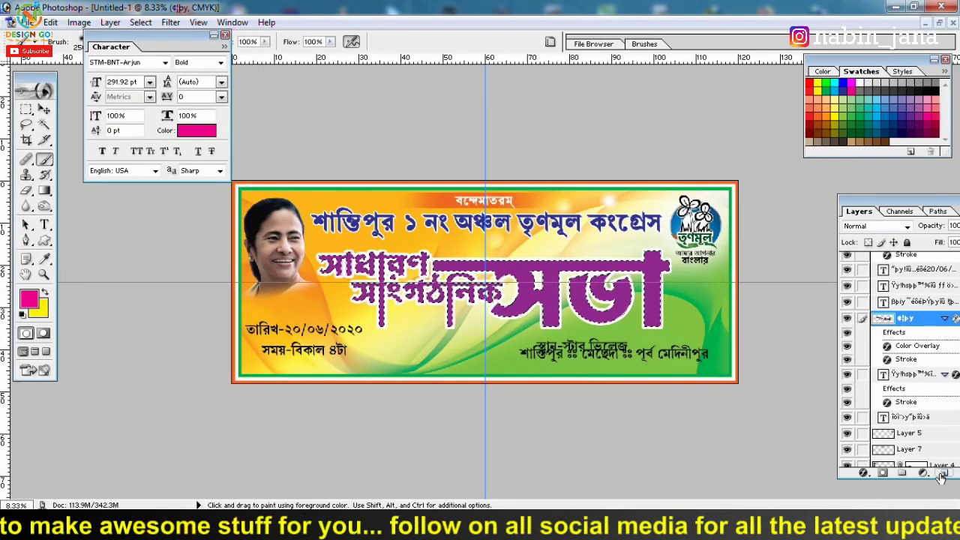
drag(883, 206, 852, 196)
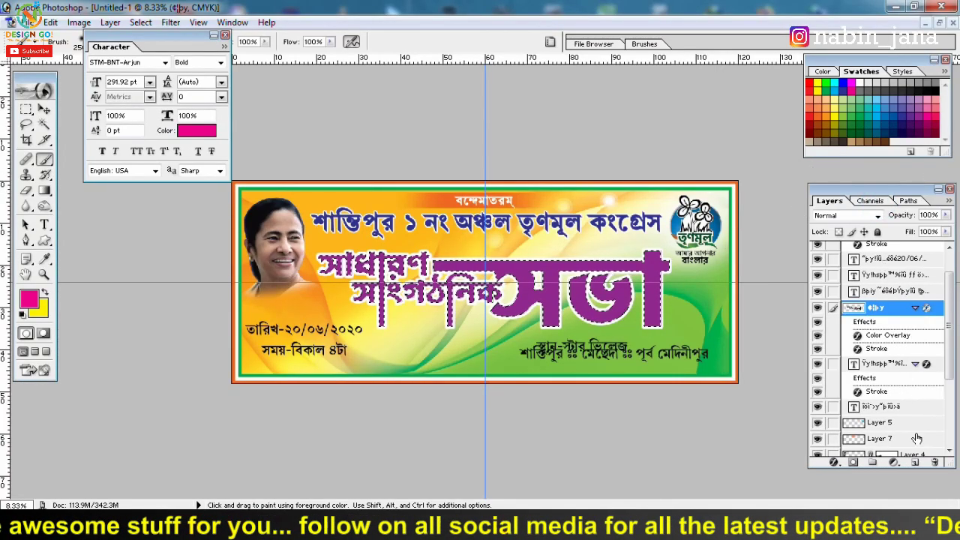
click(915, 463)
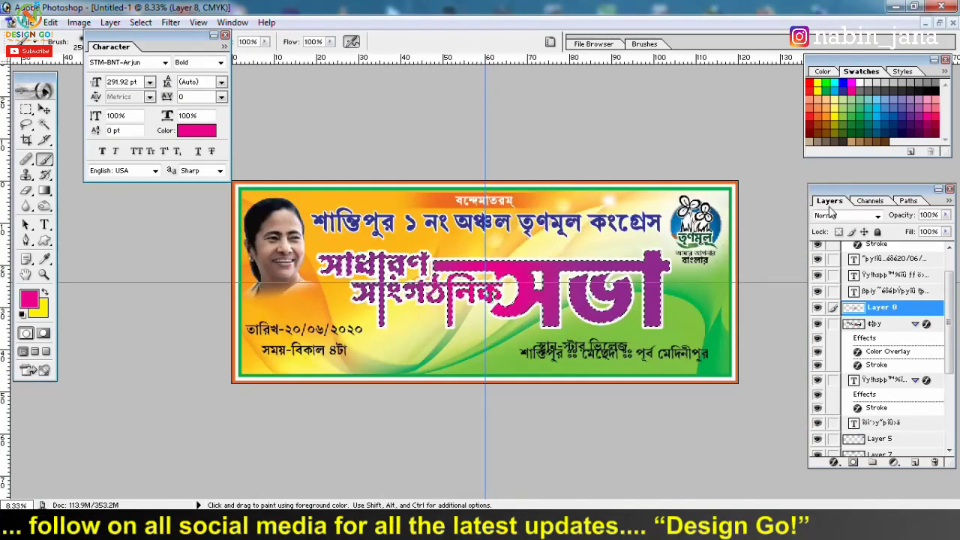
- Try cyan and dark red paint, settle on pink, then return to the Move tool
click(834, 82)
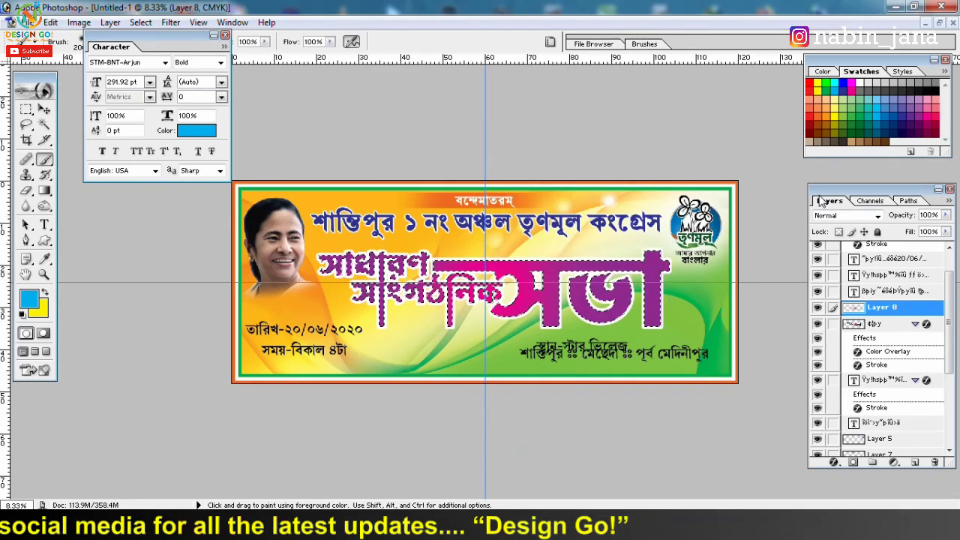
click(810, 125)
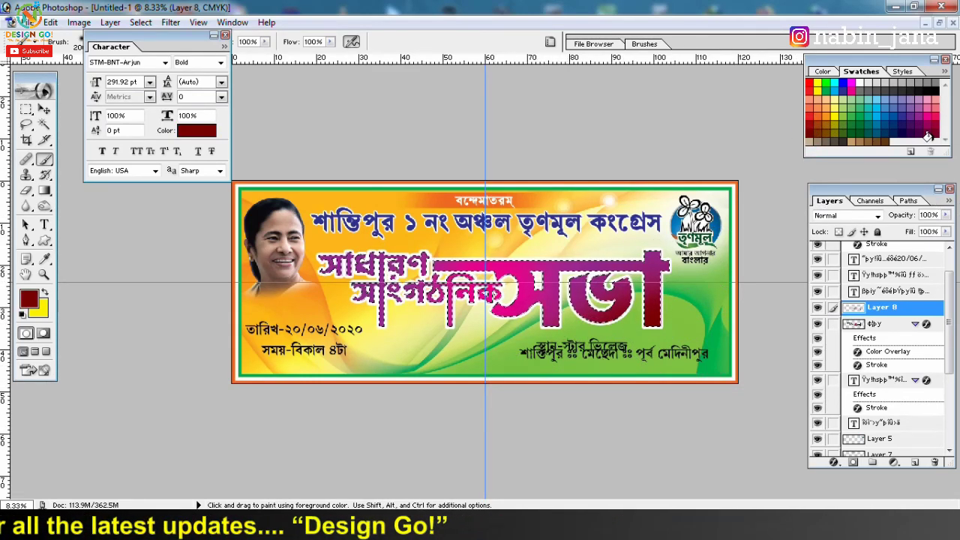
click(934, 111)
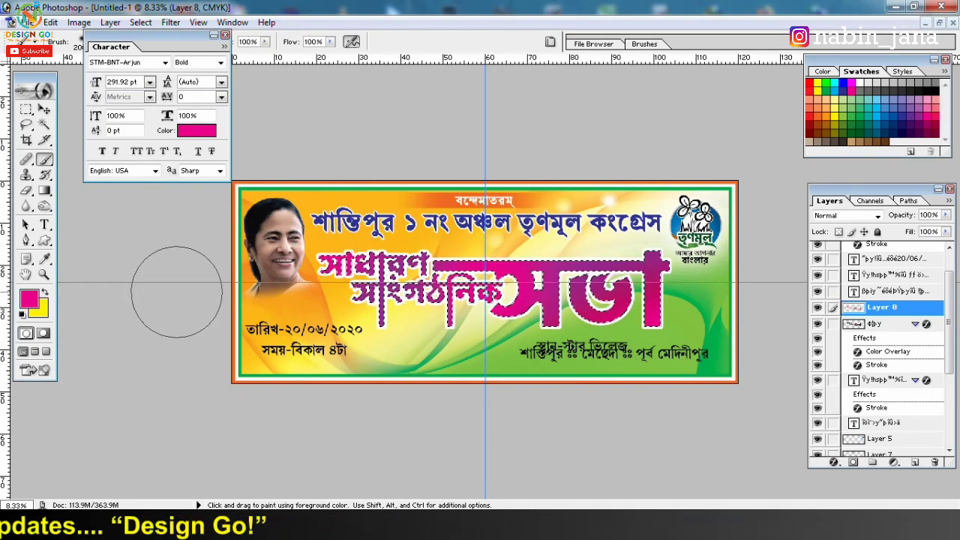
key(v)
key(ctrl+plus)
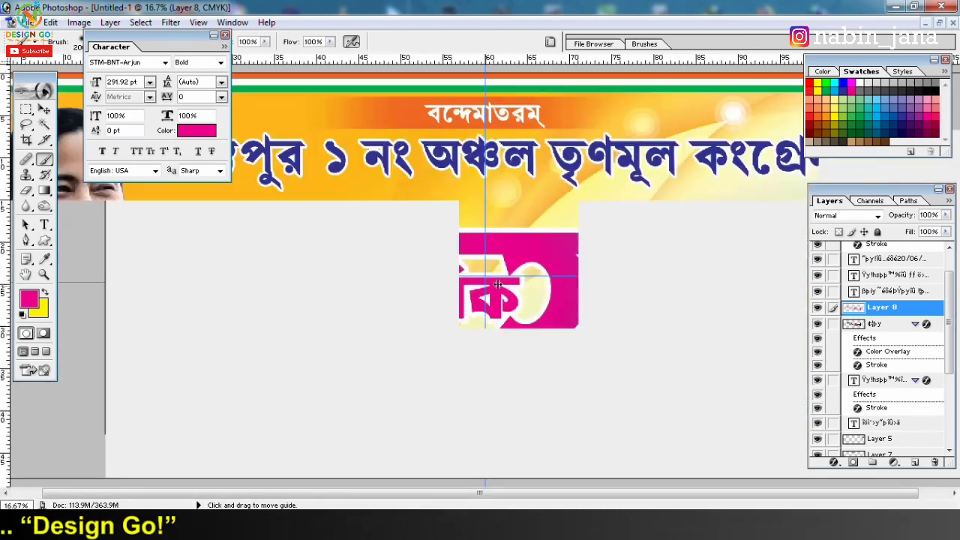
key(ctrl+minus)
key(ctrl+minus)
key(ctrl+minus)
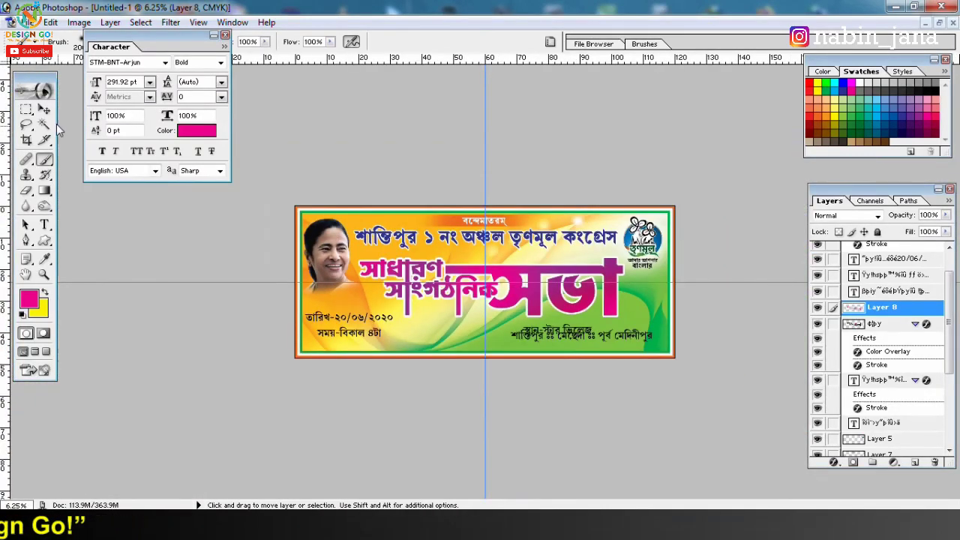
click(44, 110)
- Trim the date text down to the তারিখ- label, deleting the digits and time line
key(ctrl+plus)
key(ctrl+plus)
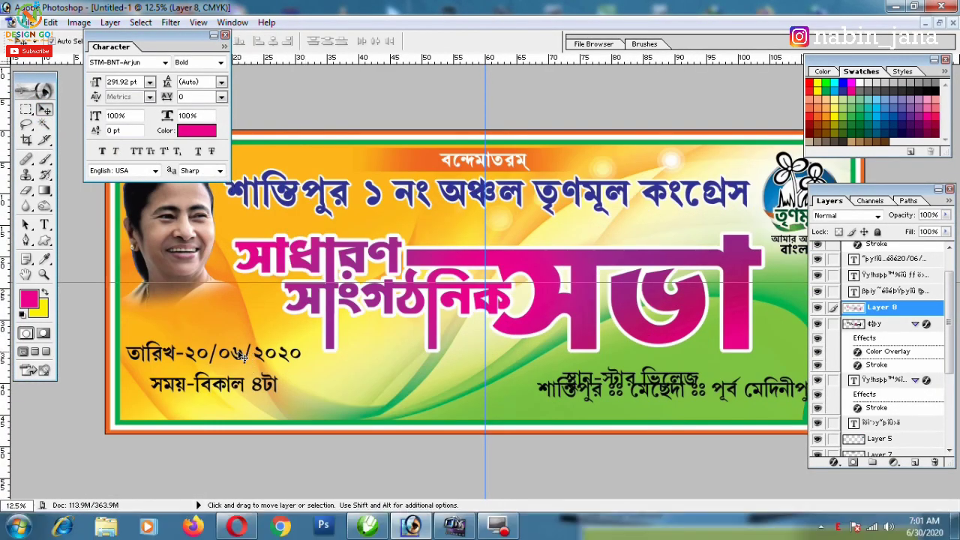
ctrl+click(247, 360)
key(ctrl+minus)
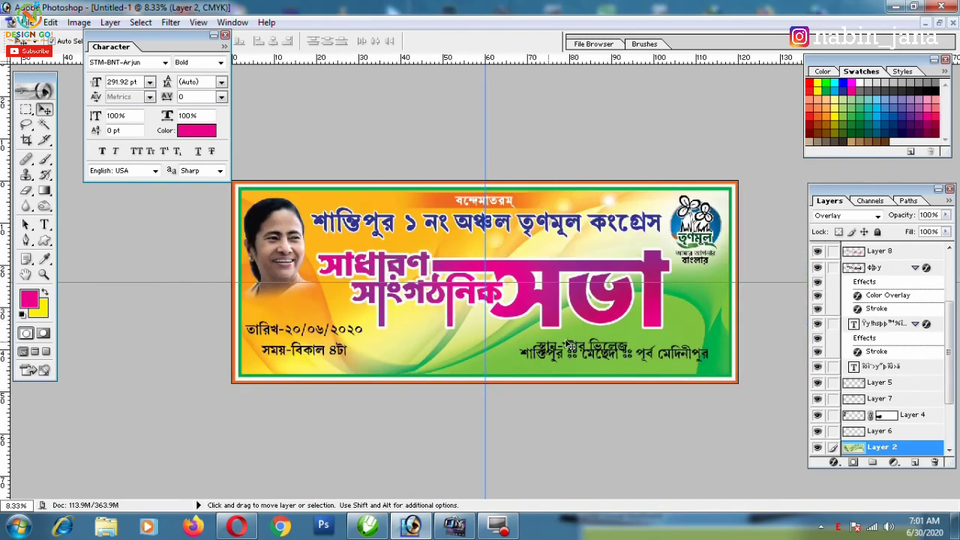
ctrl+click(653, 305)
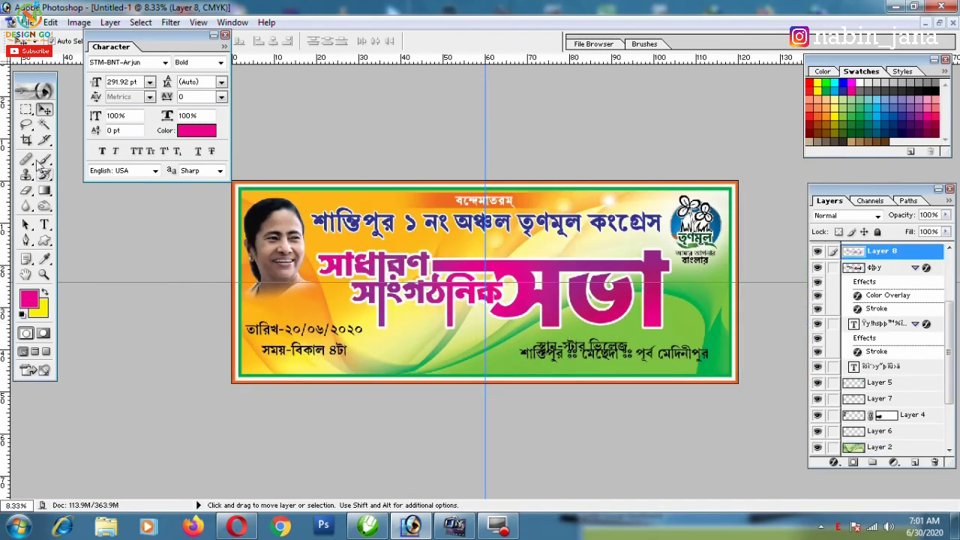
click(27, 123)
drag(26, 108, 67, 120)
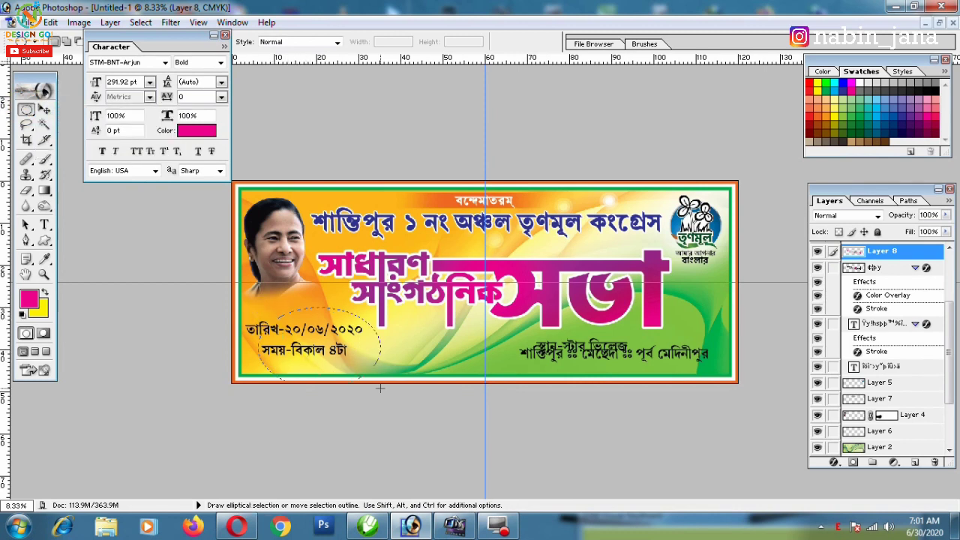
key(ctrl+d)
click(44, 225)
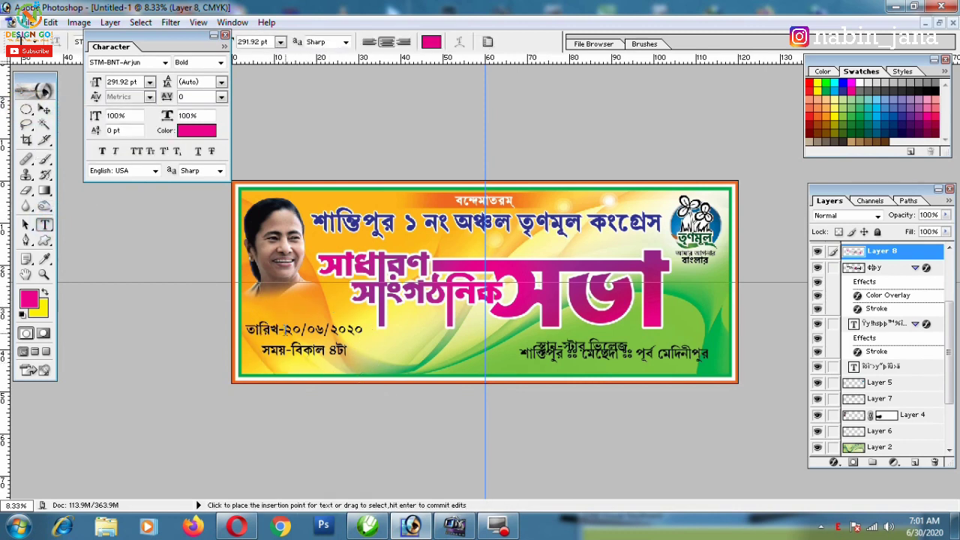
drag(286, 330, 370, 362)
key(BackSpace)
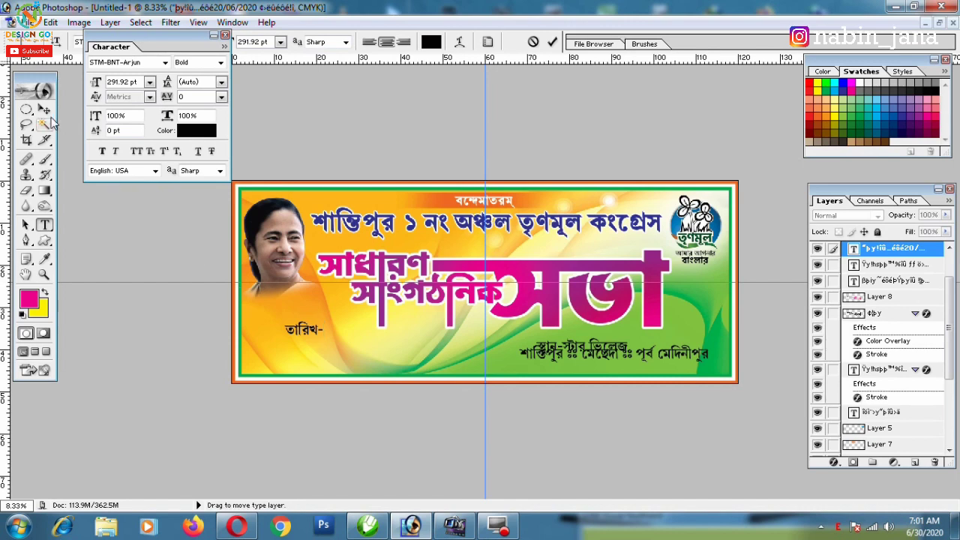
click(44, 109)
- Duplicate the label into a separate ২০ text and enlarge it about 4.7 times
key(ctrl+plus)
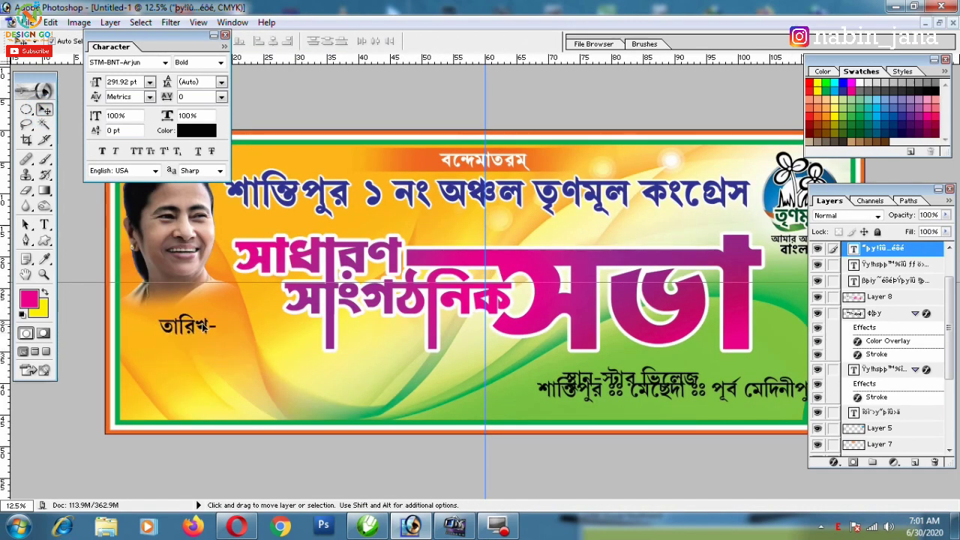
drag(212, 320, 212, 347)
key(t)
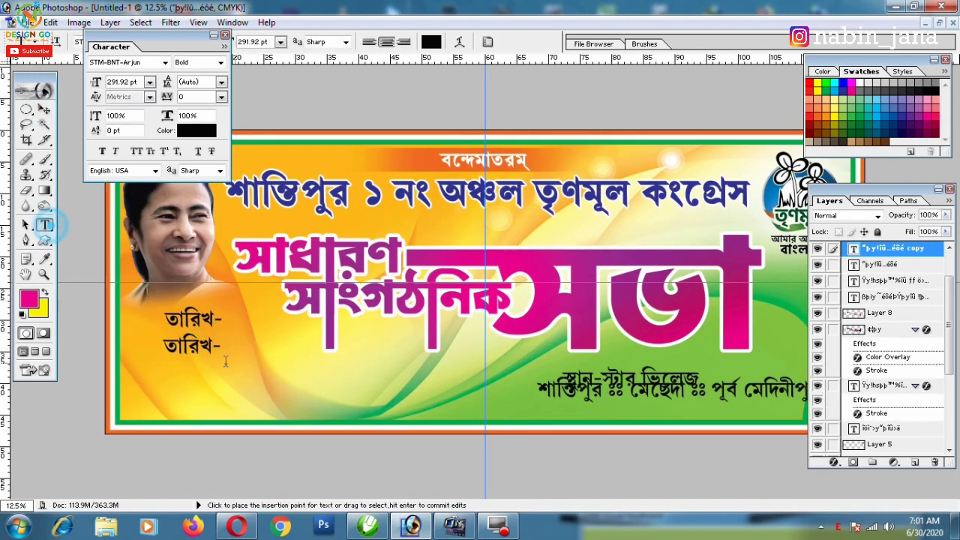
click(212, 358)
key(ctrl+a)
key(ctrl+v)
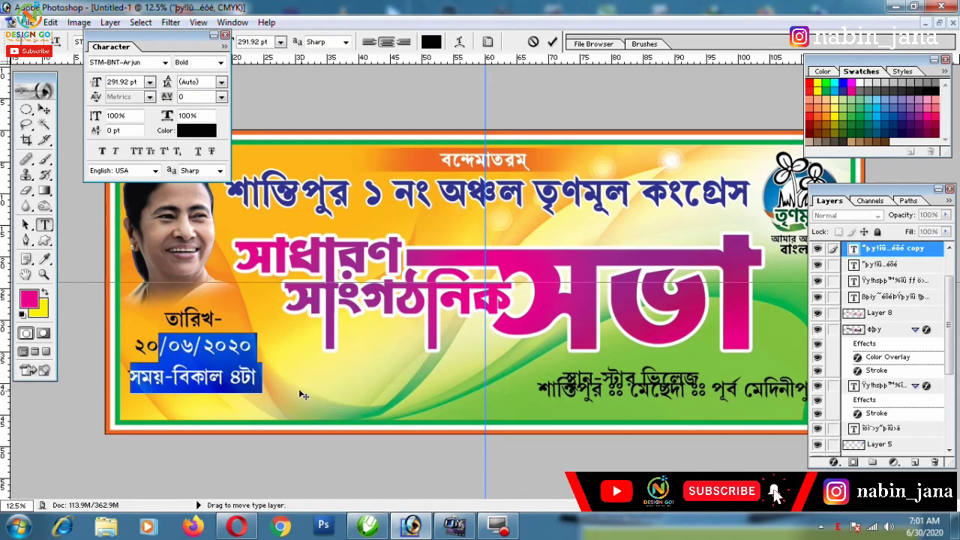
key(BackSpace)
key(BackSpace)
key(BackSpace)
click(44, 108)
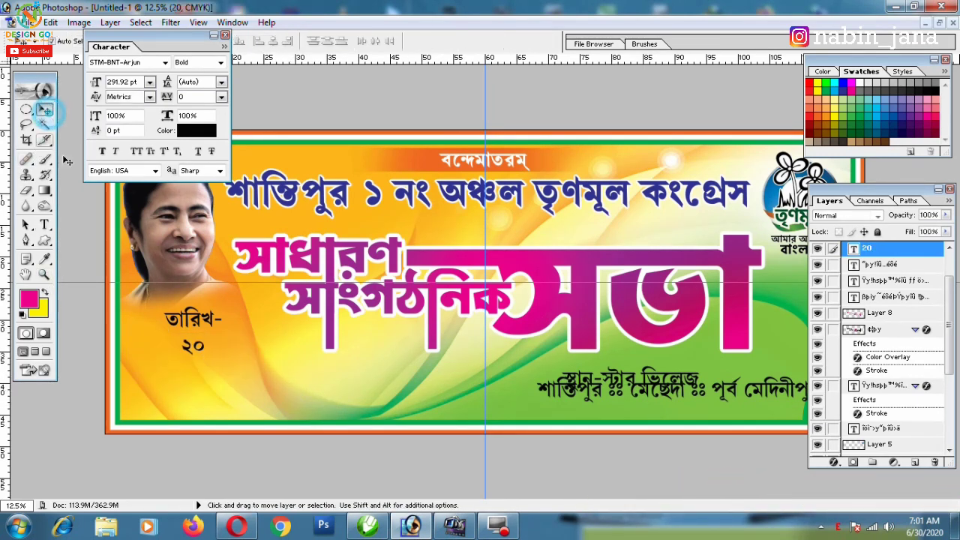
key(ctrl+t)
drag(205, 337, 236, 319)
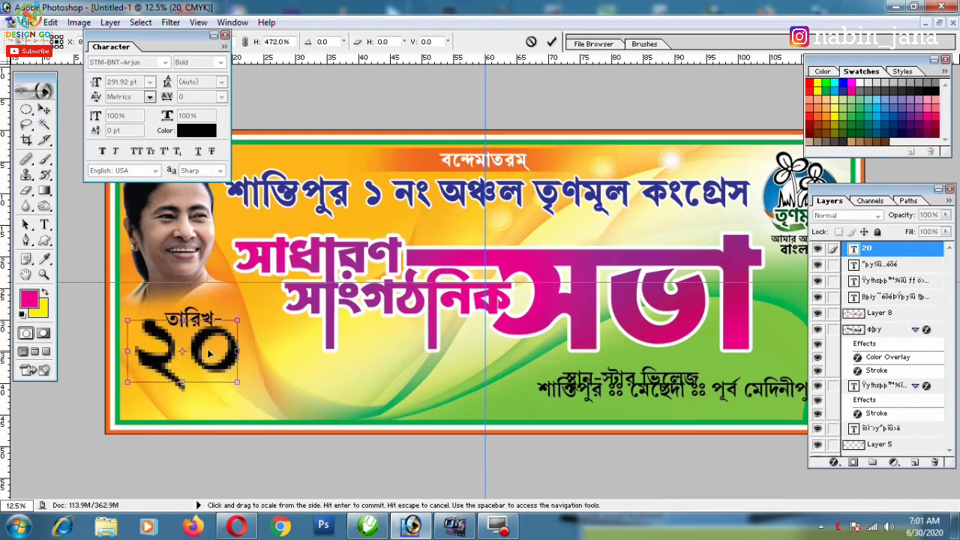
key(Return)
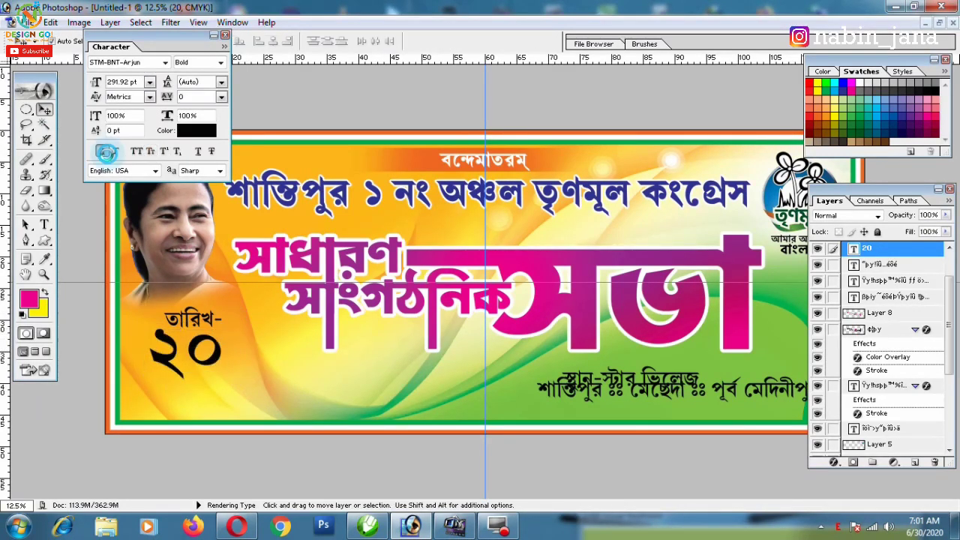
click(221, 96)
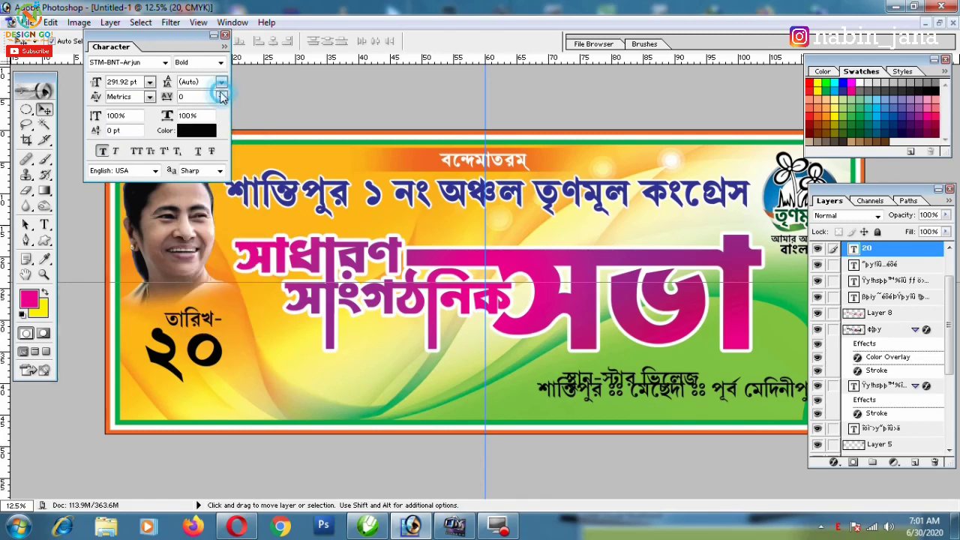
key(ctrl+t)
key(Return)
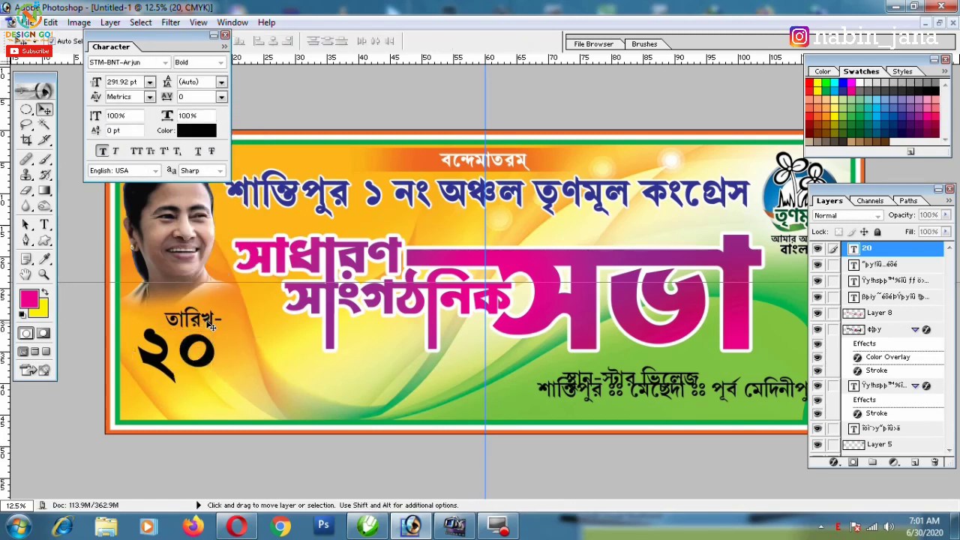
- Create a /০৬/২০২০ date text beside ২০ and a separate time line সময়-বিকাল ৪টা below
drag(204, 321, 255, 324)
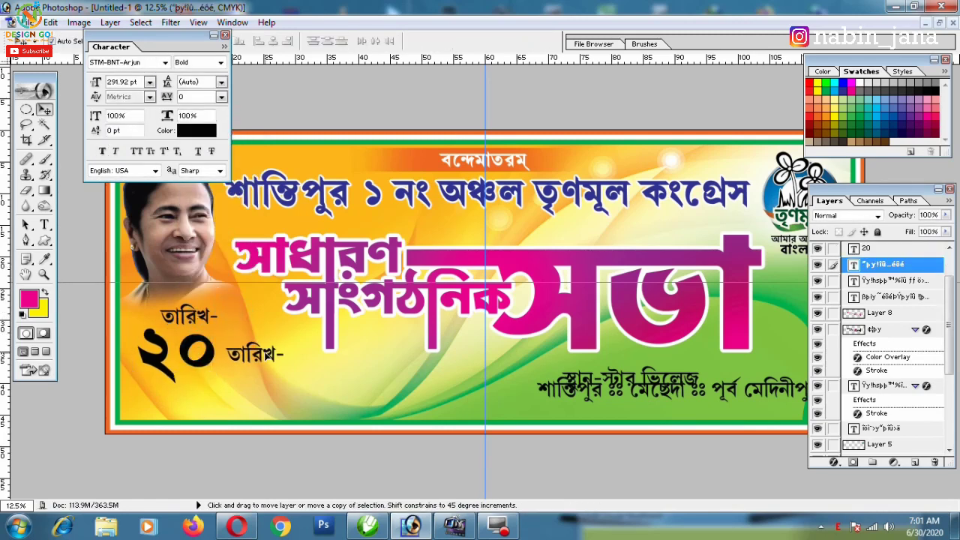
click(44, 225)
double_click(268, 357)
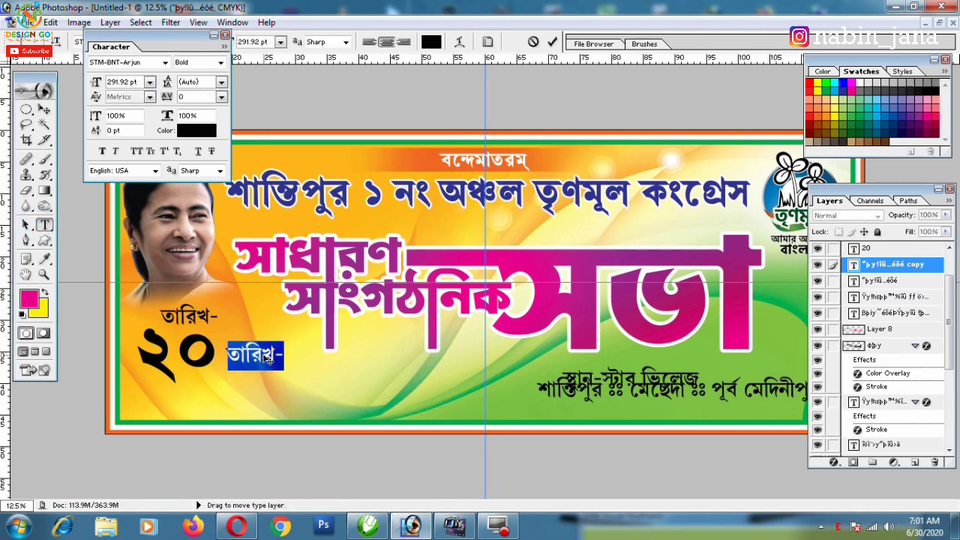
key(ctrl+v)
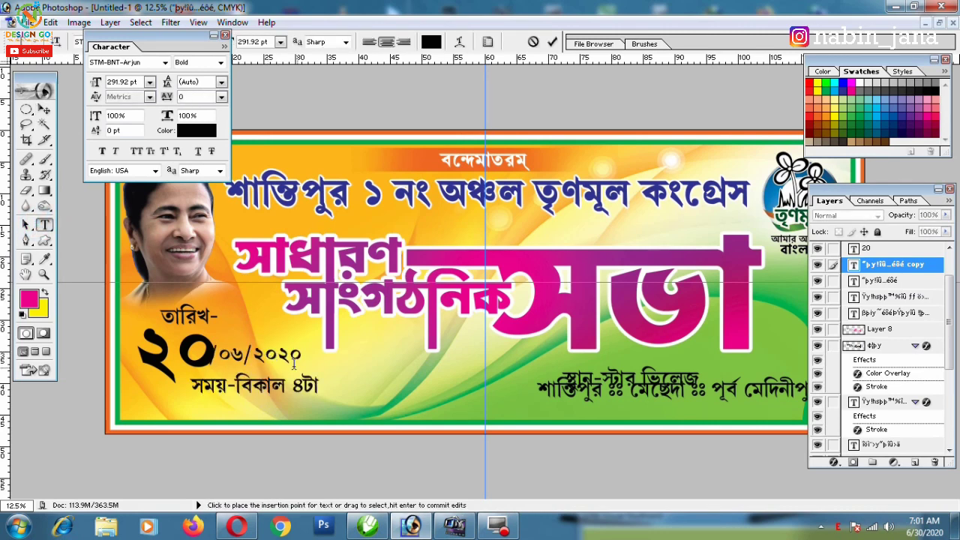
triple_click(197, 384)
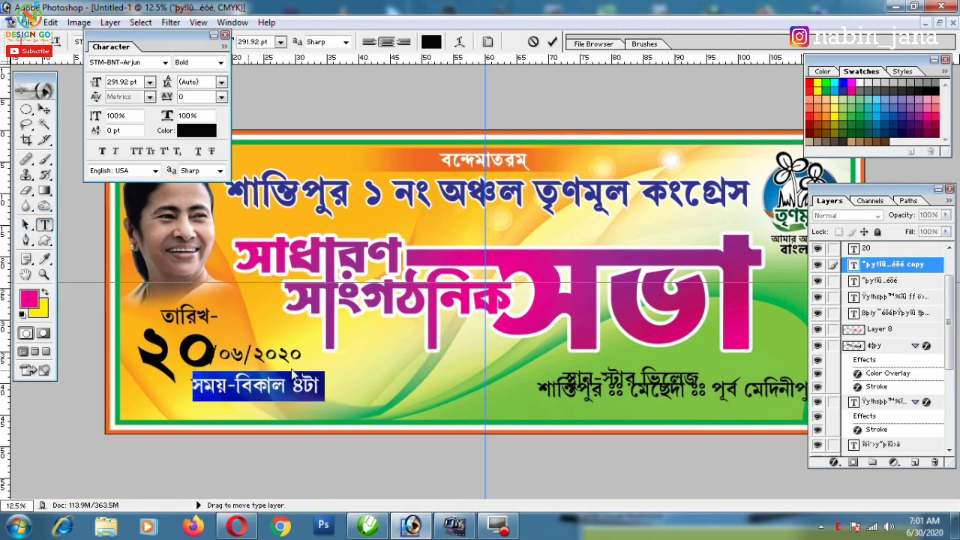
key(BackSpace)
click(42, 111)
drag(265, 362, 338, 399)
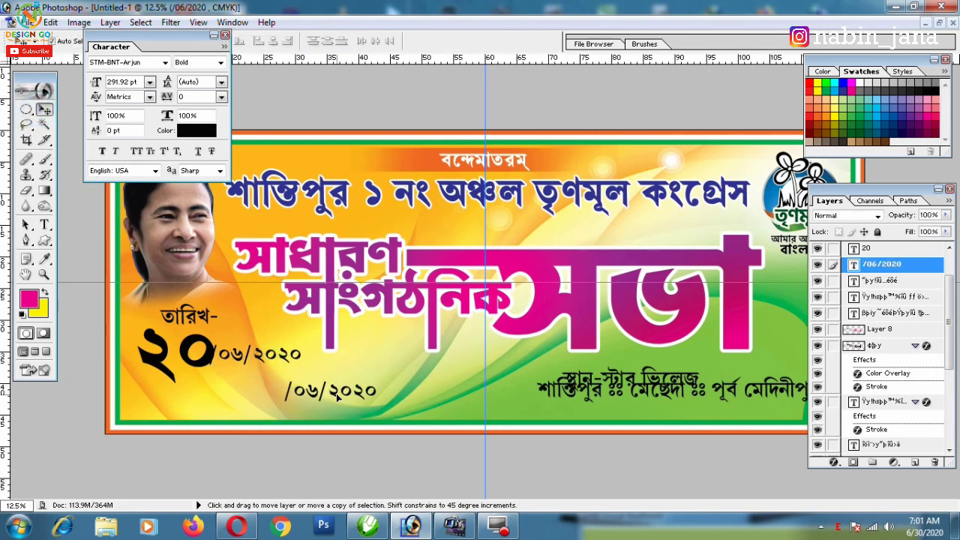
key(t)
click(351, 400)
key(ctrl+a)
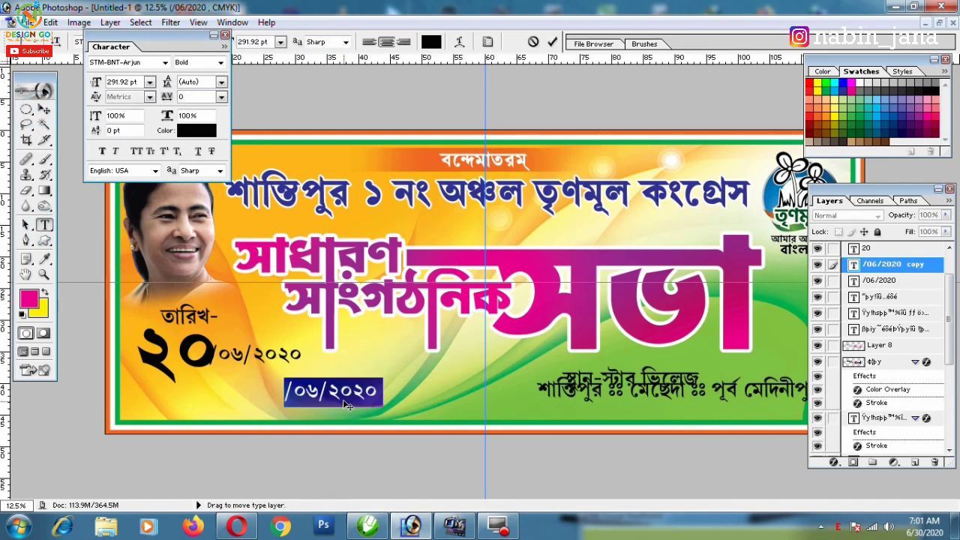
key(ctrl+v)
click(42, 111)
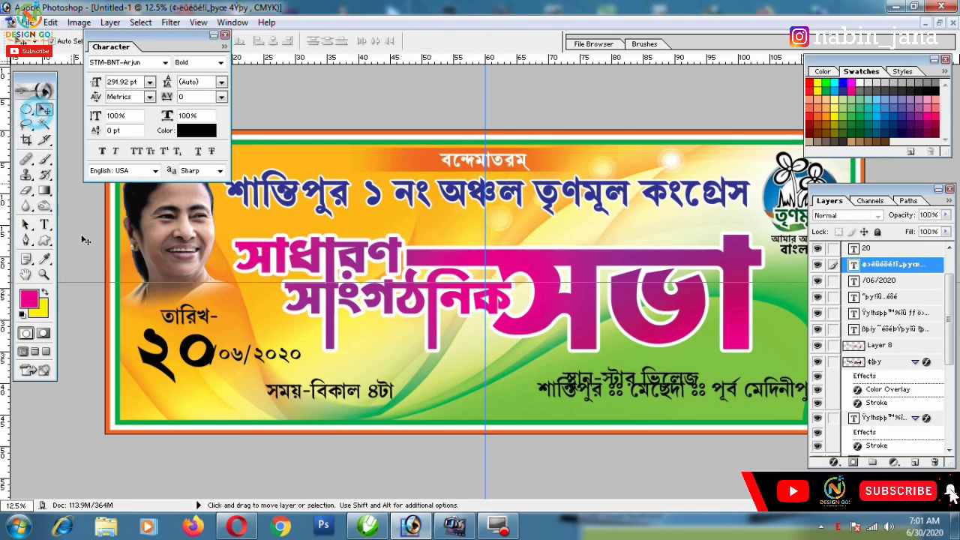
- Shift the time text further right and move /০৬/২০২০ below the large ২০
key(t)
click(289, 363)
key(ctrl+a)
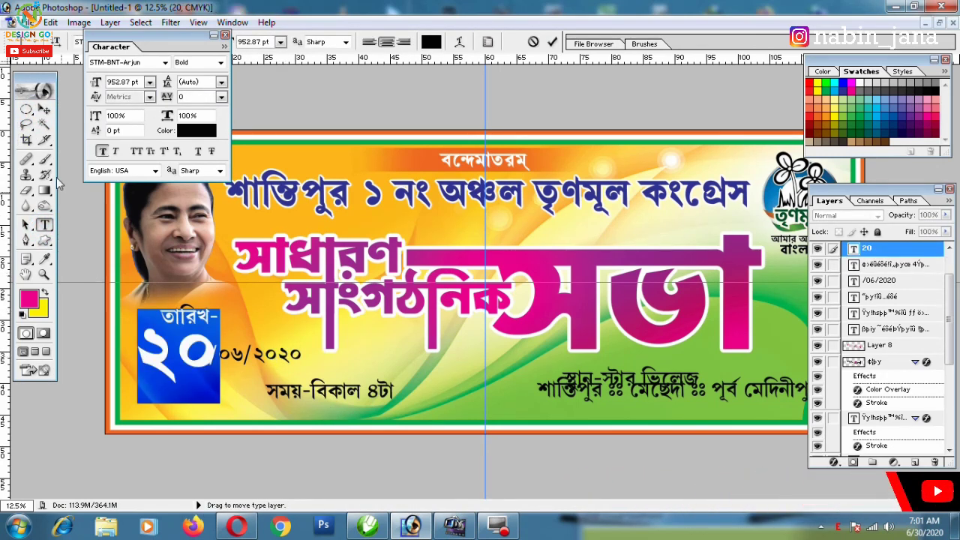
click(43, 110)
click(45, 226)
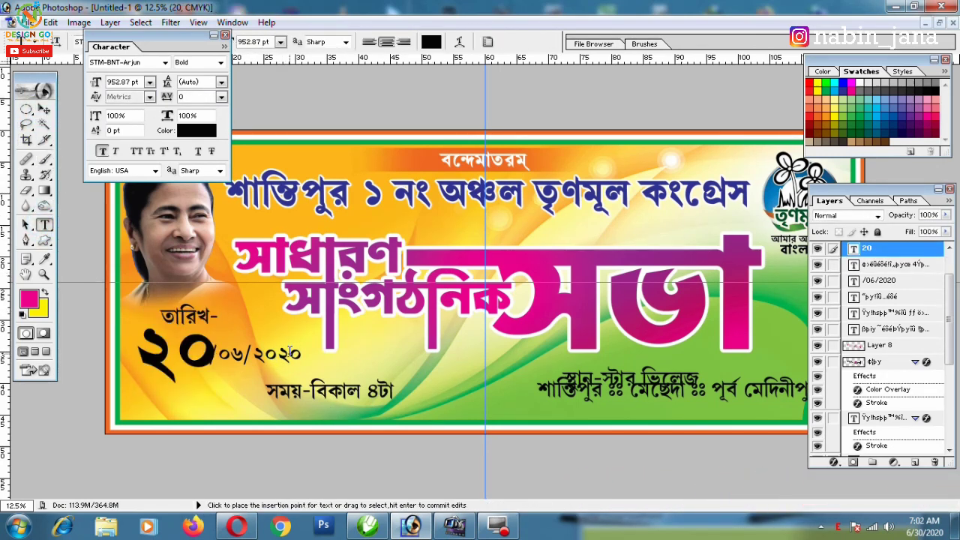
click(290, 353)
click(45, 111)
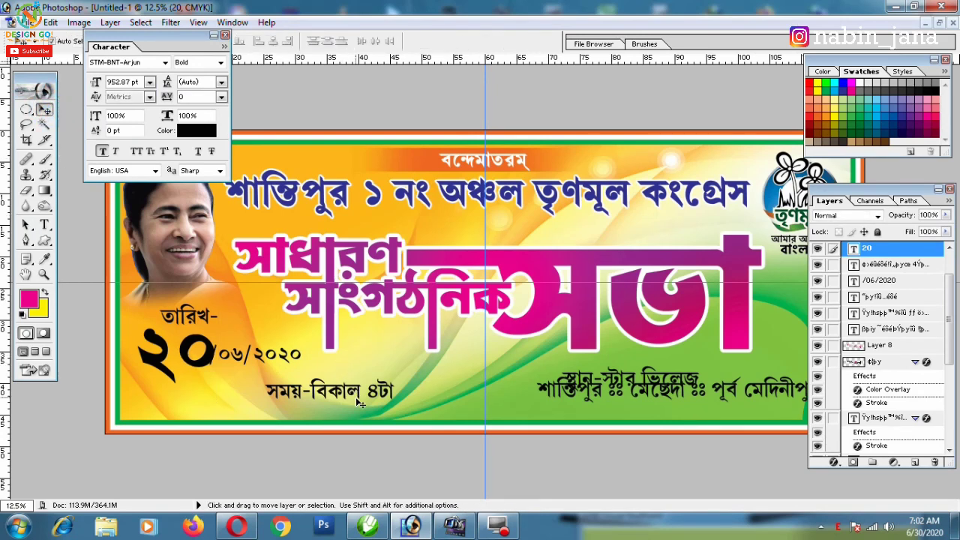
drag(357, 400, 440, 402)
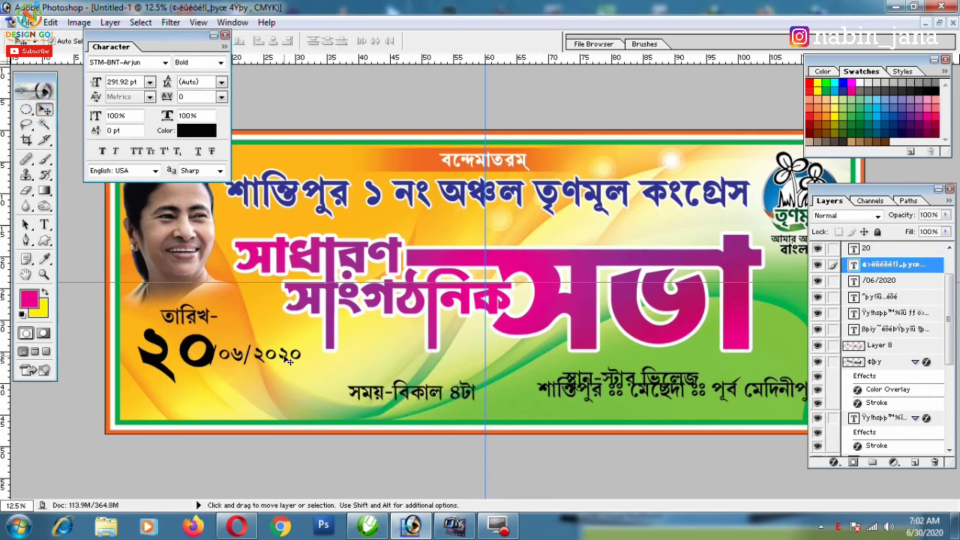
drag(291, 362, 228, 402)
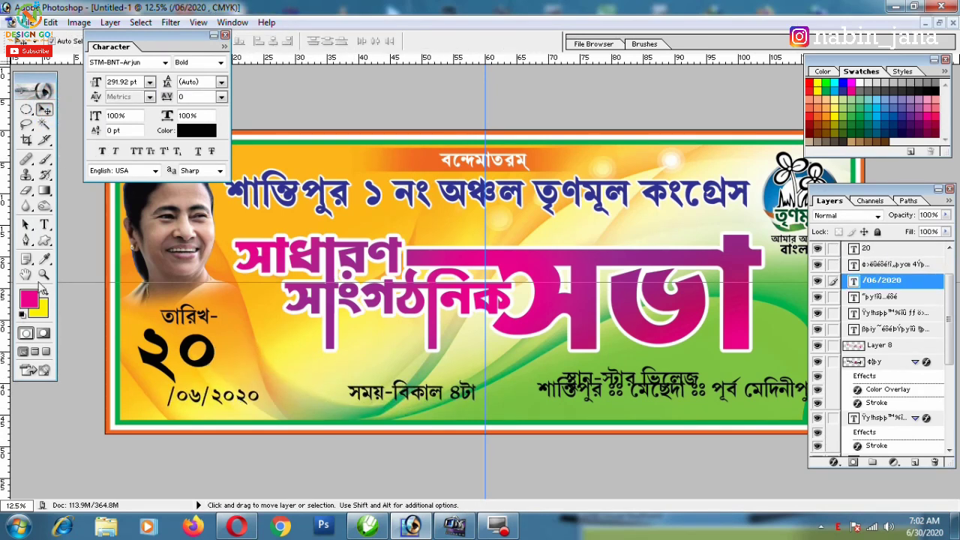
- Retype the date as শে জুন,২০২০, then enlarge and nudge that line
click(44, 224)
double_click(240, 391)
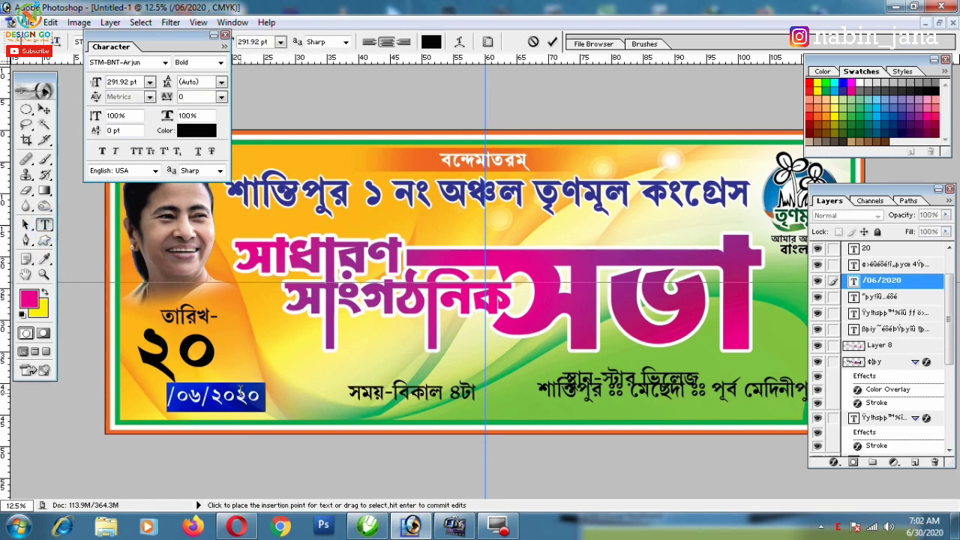
text(3)
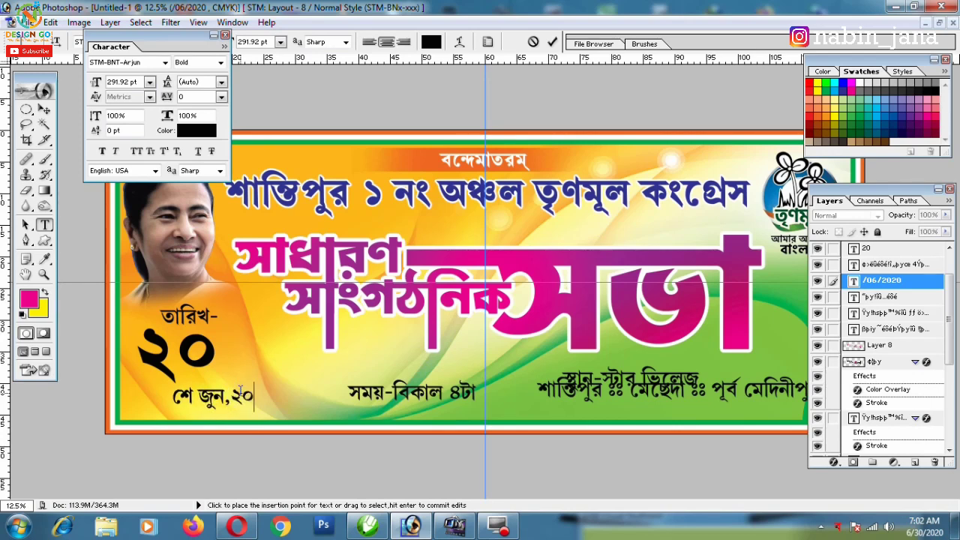
text(২০)
click(44, 110)
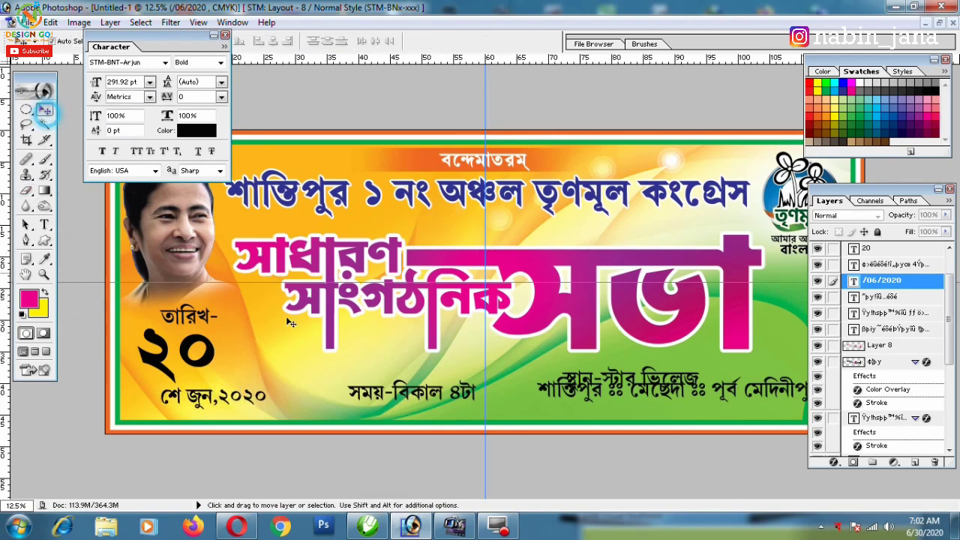
key(ctrl+t)
key(Return)
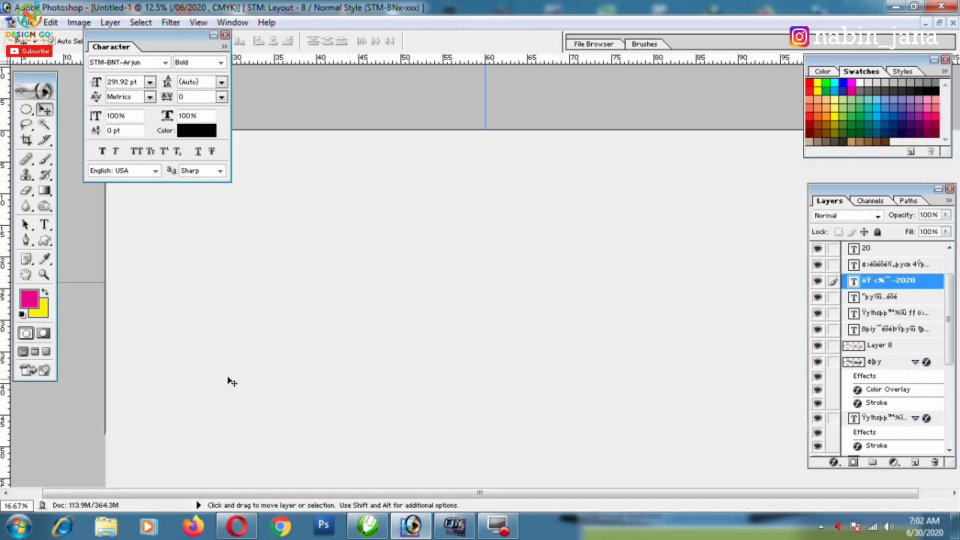
key(ctrl+plus)
drag(176, 429, 198, 425)
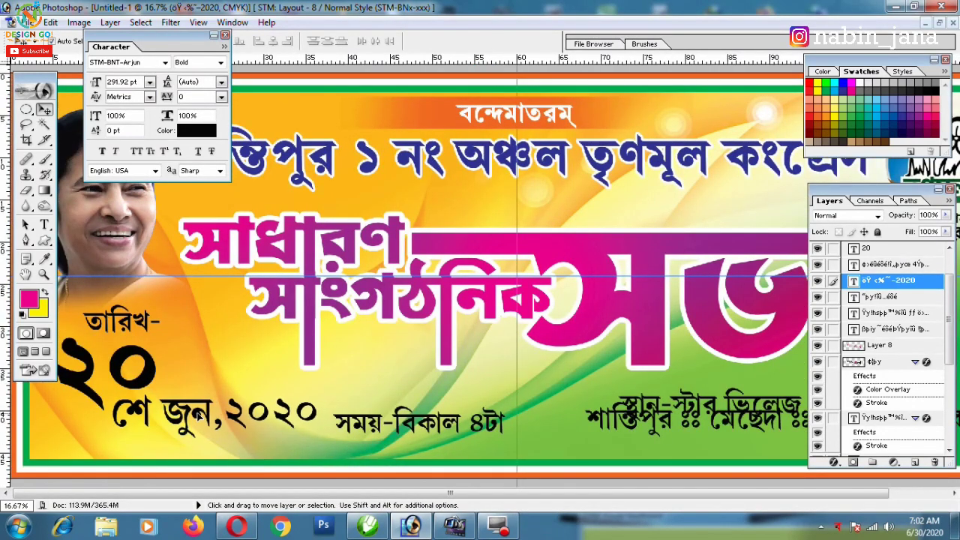
key(ctrl+t)
drag(288, 420, 283, 422)
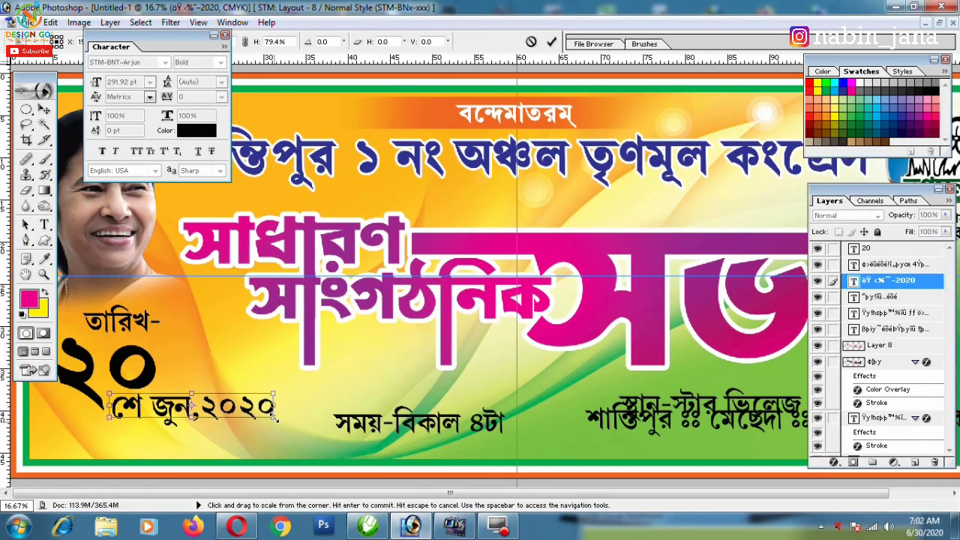
key(Return)
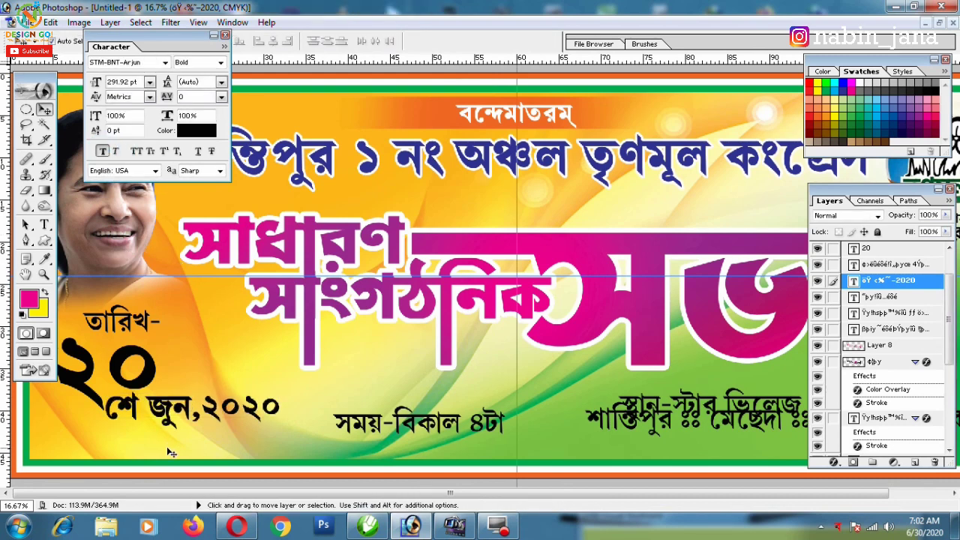
drag(171, 412, 179, 413)
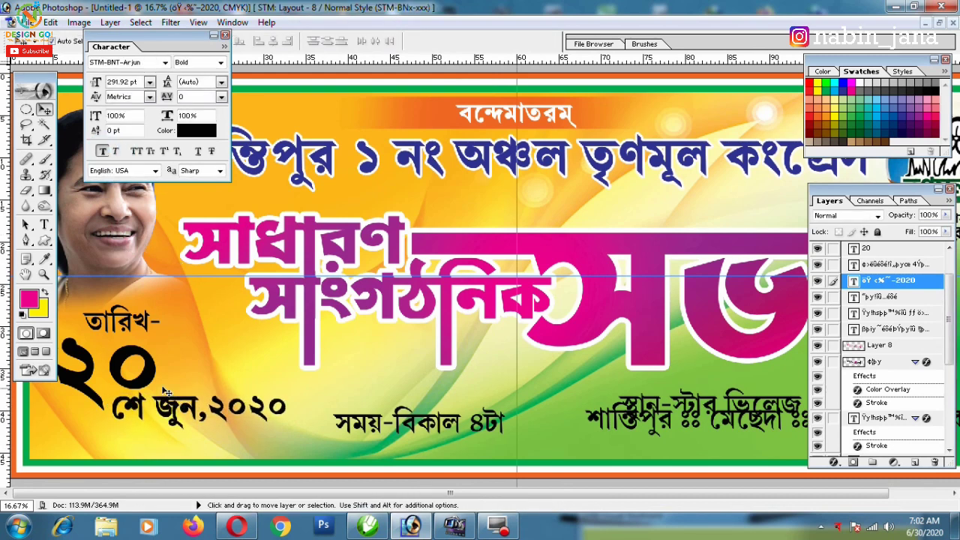
- Line up the large ২০, the তারিখ- label and the time text beside the date
key(ctrl+minus)
ctrl+click(211, 371)
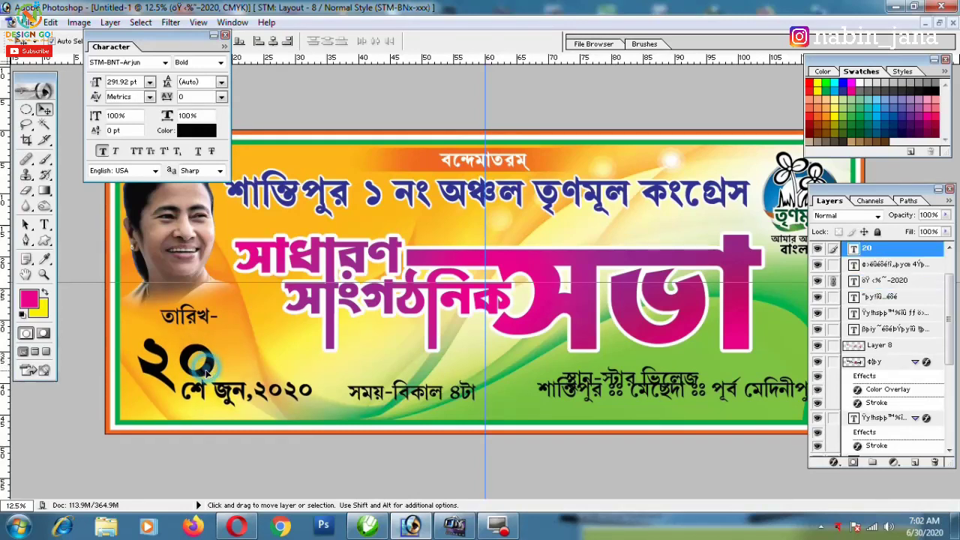
drag(210, 371, 240, 373)
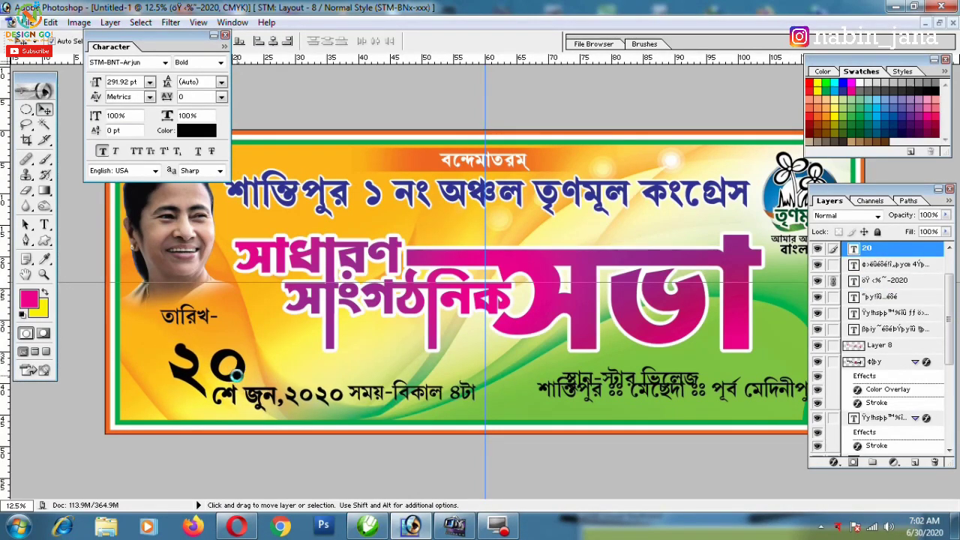
drag(212, 321, 201, 365)
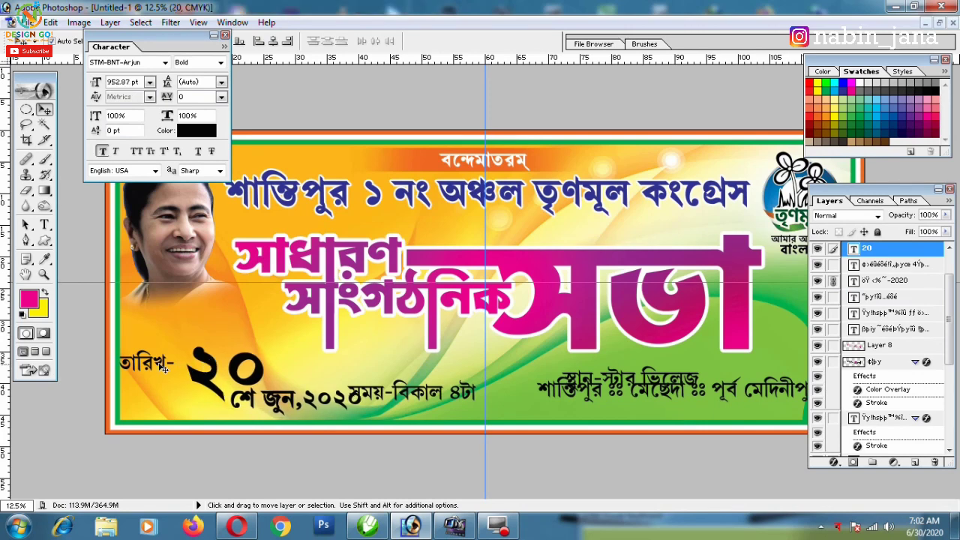
drag(163, 364, 205, 364)
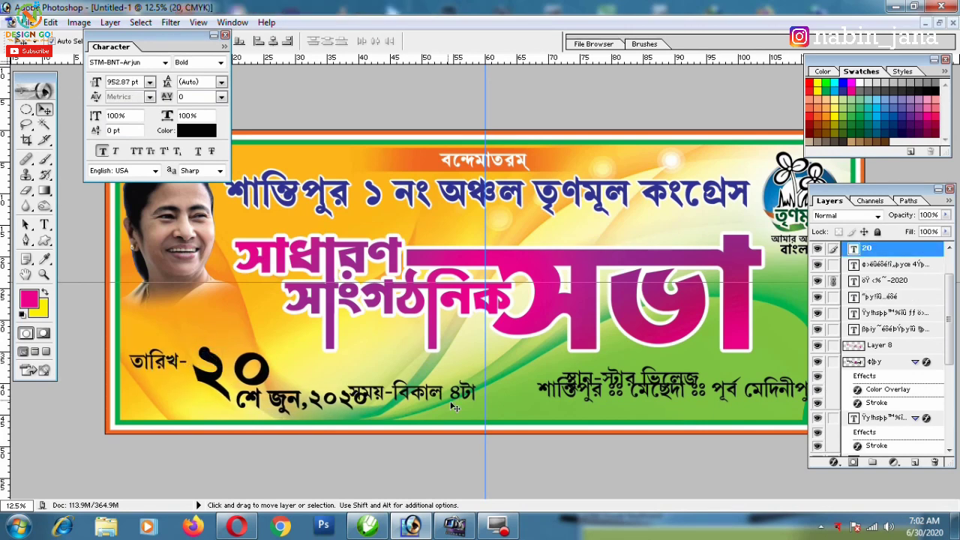
drag(381, 394, 421, 406)
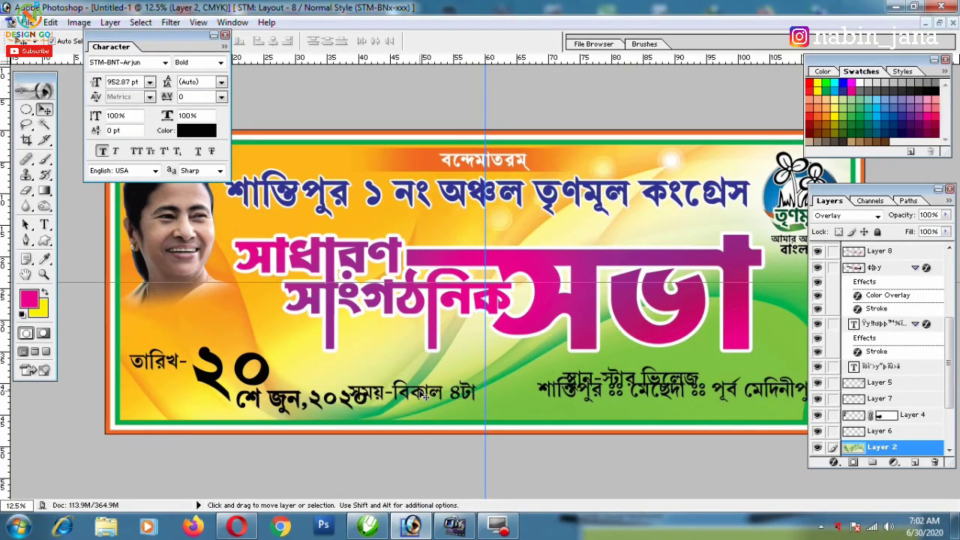
- Separate the overlapping address lines and nudge the time text slightly left
key(ctrl+minus)
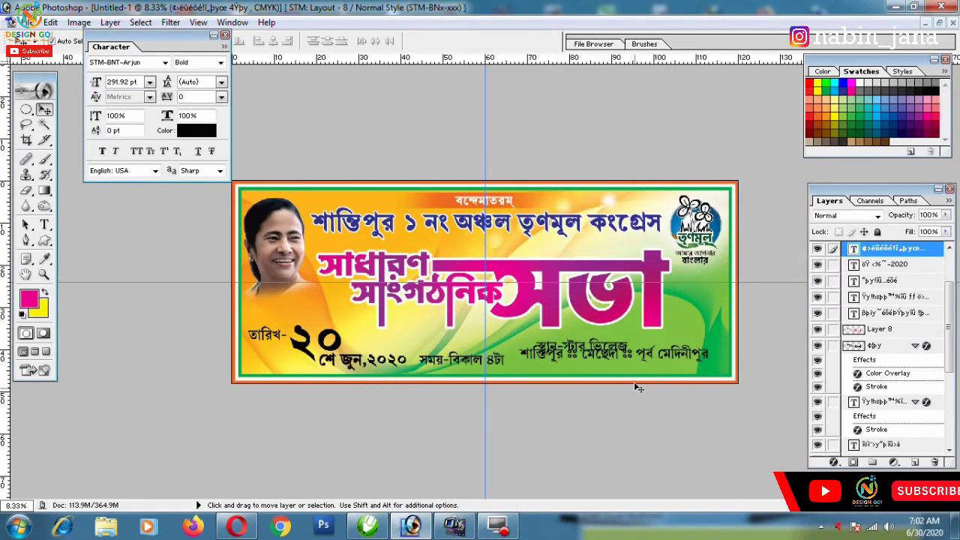
drag(615, 361, 620, 367)
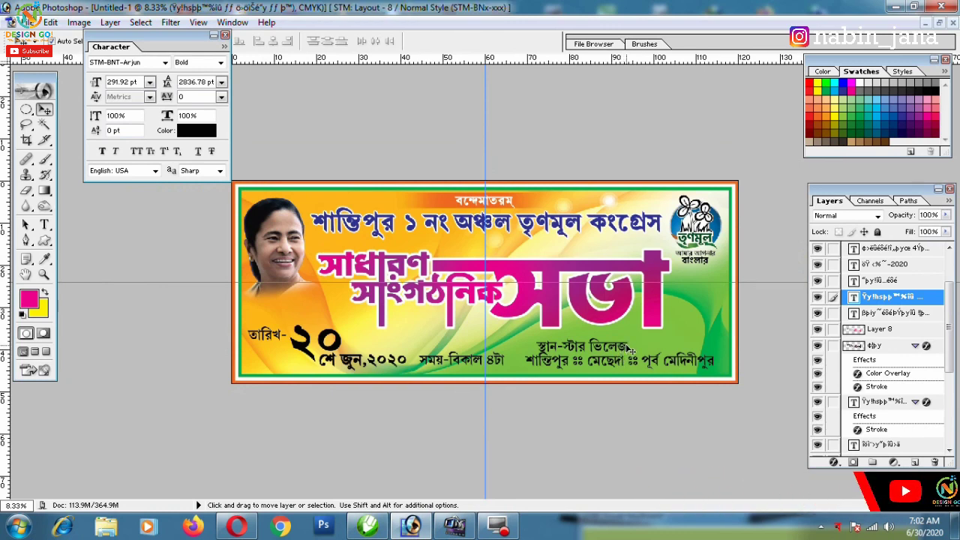
drag(585, 339, 666, 354)
click(480, 348)
key(ctrl+plus)
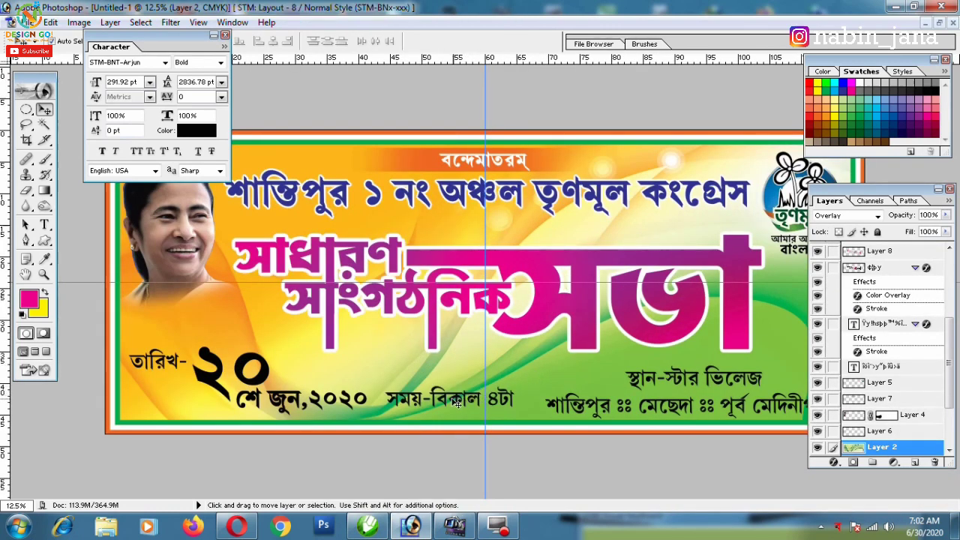
drag(452, 399, 445, 400)
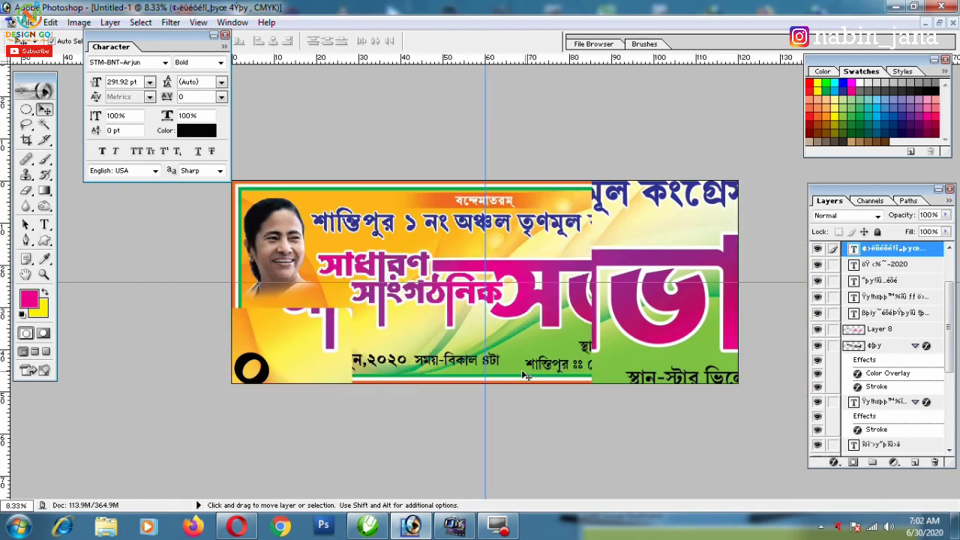
key(ctrl+minus)
- Widen the সাধারণ সাংগঠনিক সভা headline graphic slightly to the right
click(525, 329)
key(ctrl+t)
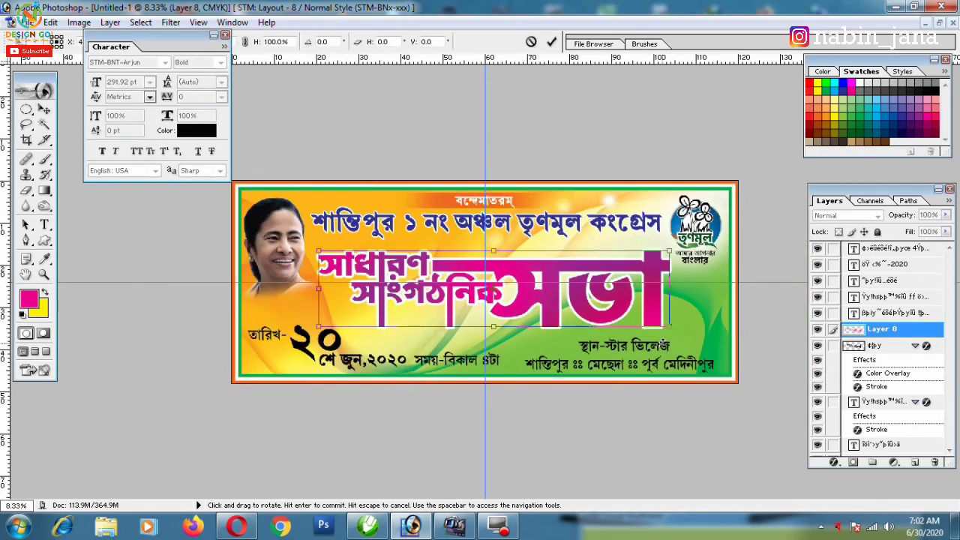
drag(670, 327, 674, 329)
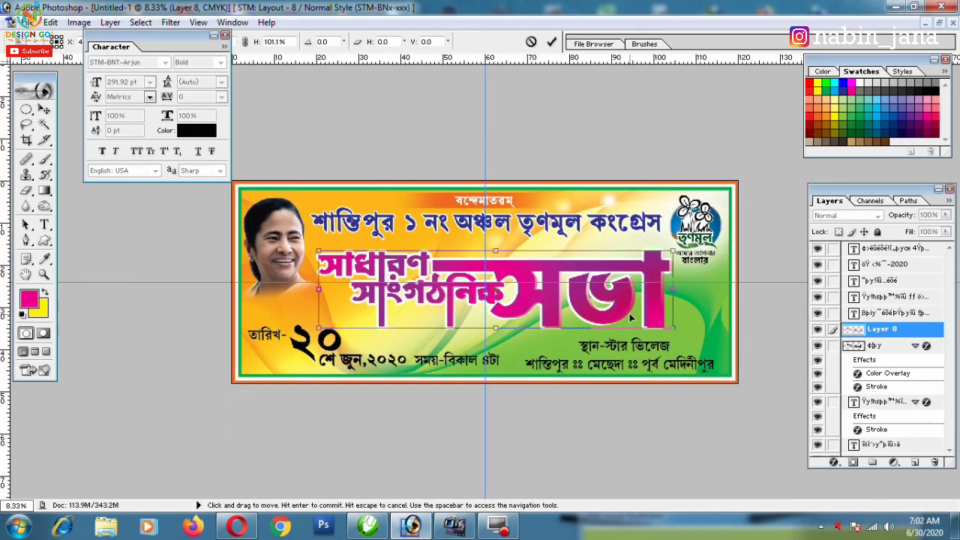
key(Return)
key(ctrl+plus)
drag(597, 322, 500, 296)
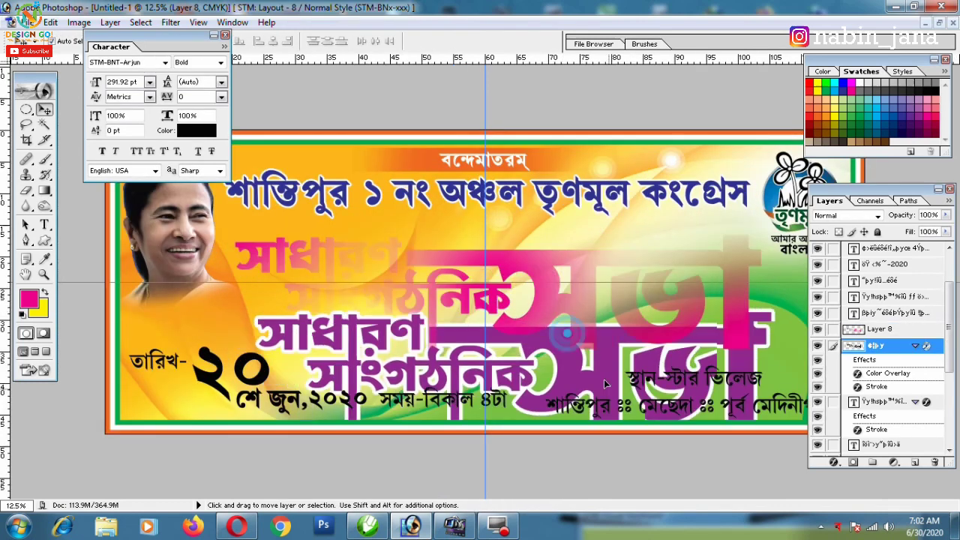
- Shift the blended graphic behind the headline slightly lower and enlarge it
click(455, 298)
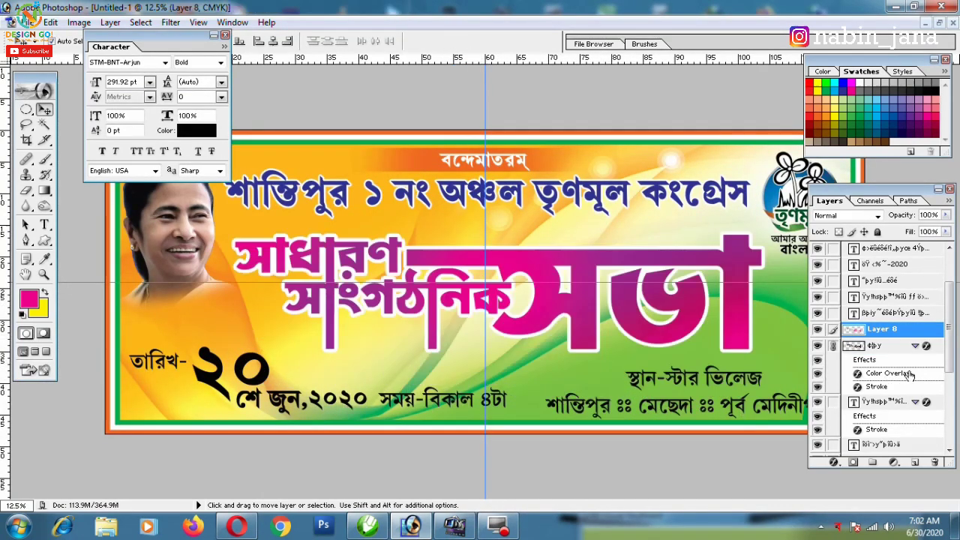
key(ctrl+t)
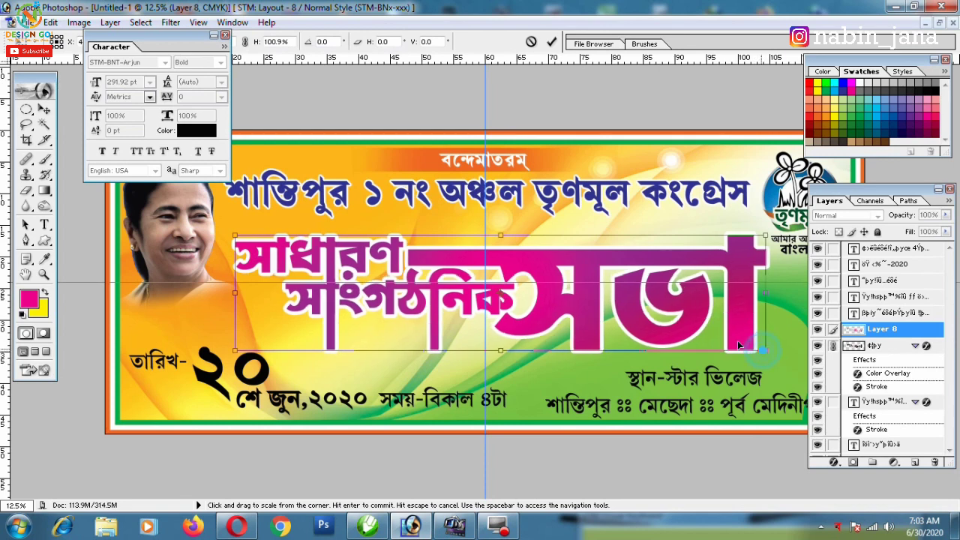
drag(675, 319, 677, 325)
key(Return)
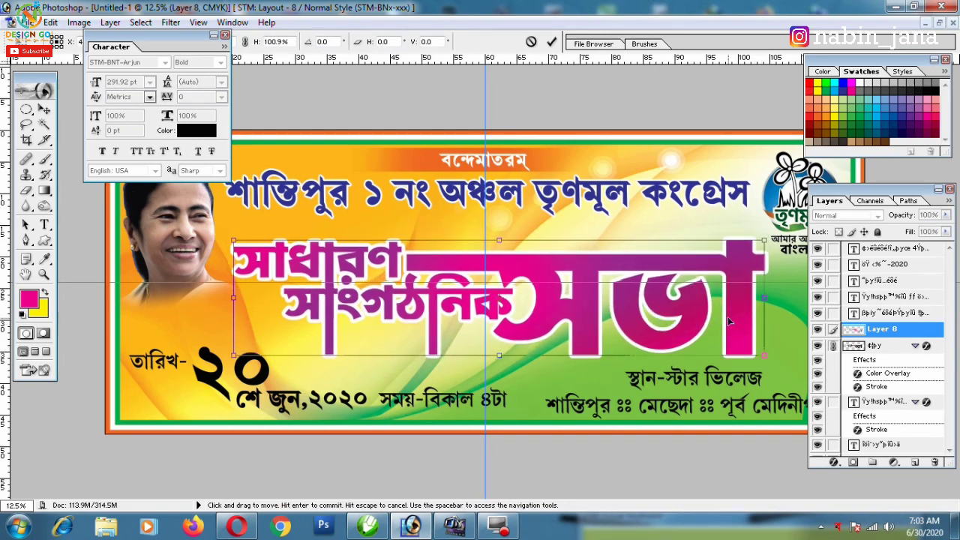
key(ctrl+minus)
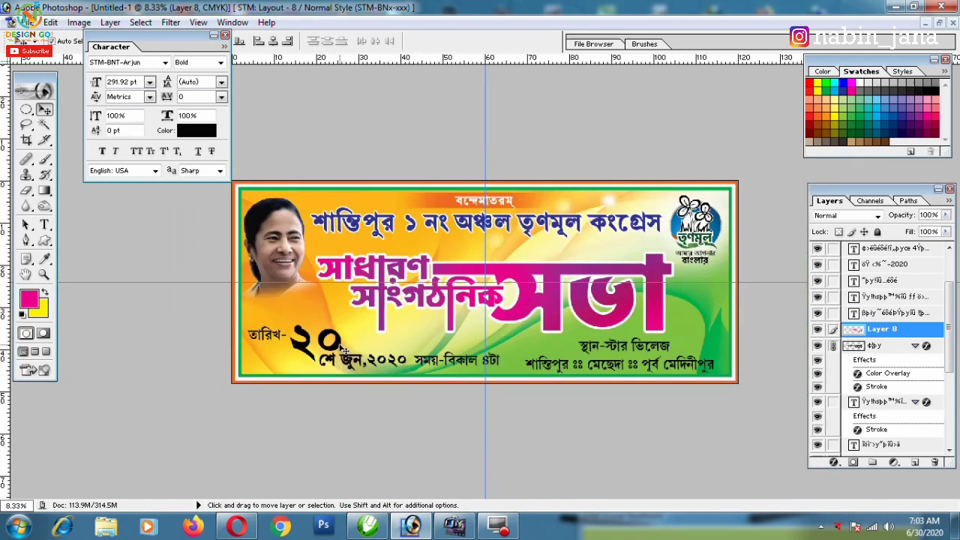
- Enlarge the venue line স্থান-স্টার ভিলেজ by dragging its transform handle
click(331, 339)
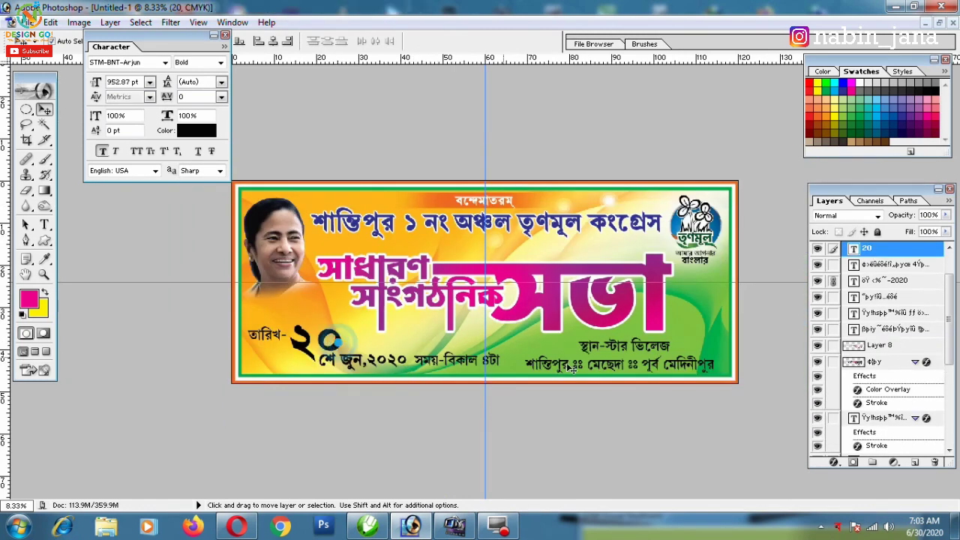
click(645, 350)
key(ctrl+t)
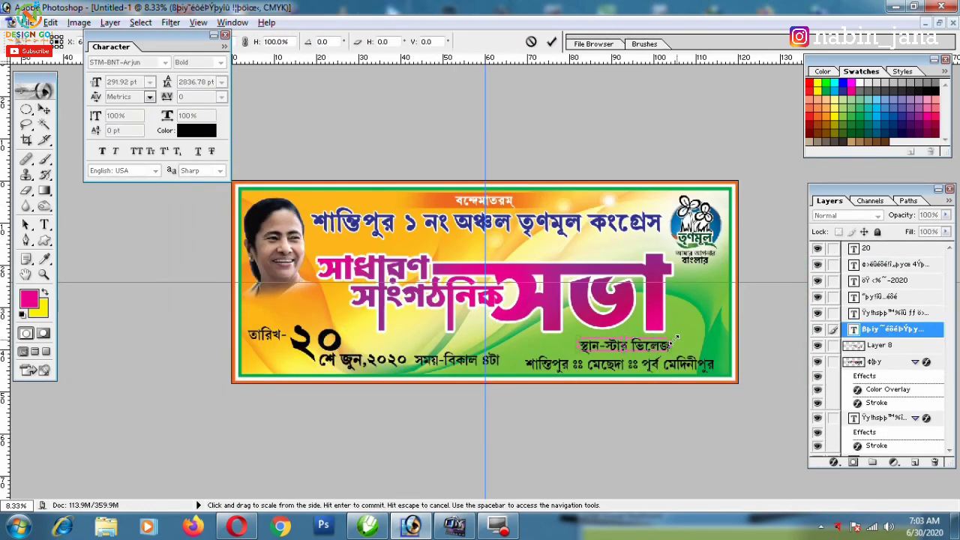
drag(670, 340, 685, 338)
- Apply the venue text enlargement and marquee-select the area around the bottom-right text
key(Return)
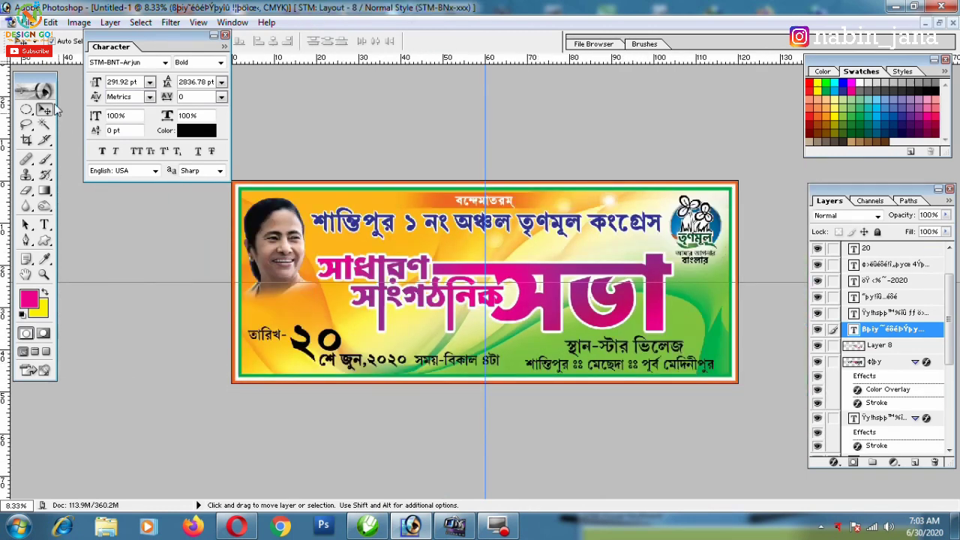
drag(27, 109, 66, 104)
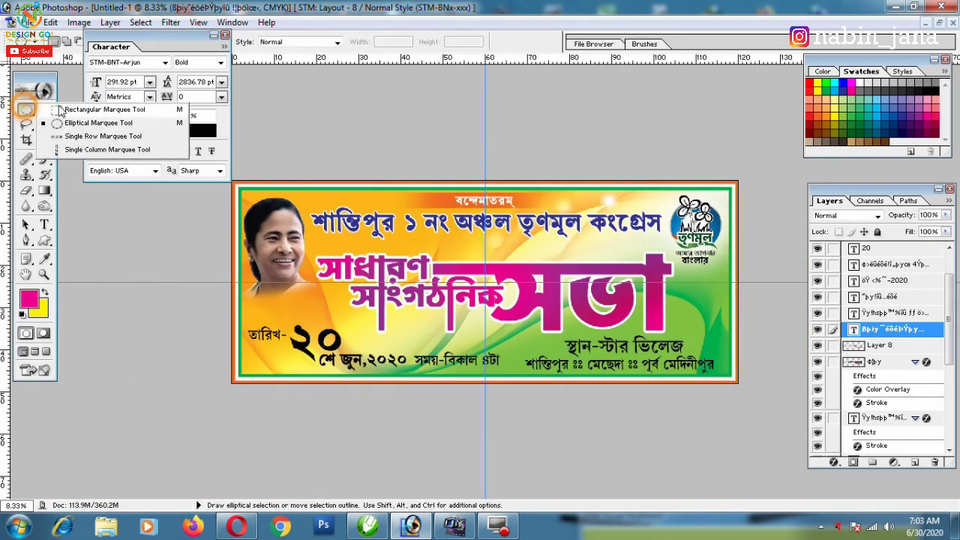
drag(528, 343, 632, 383)
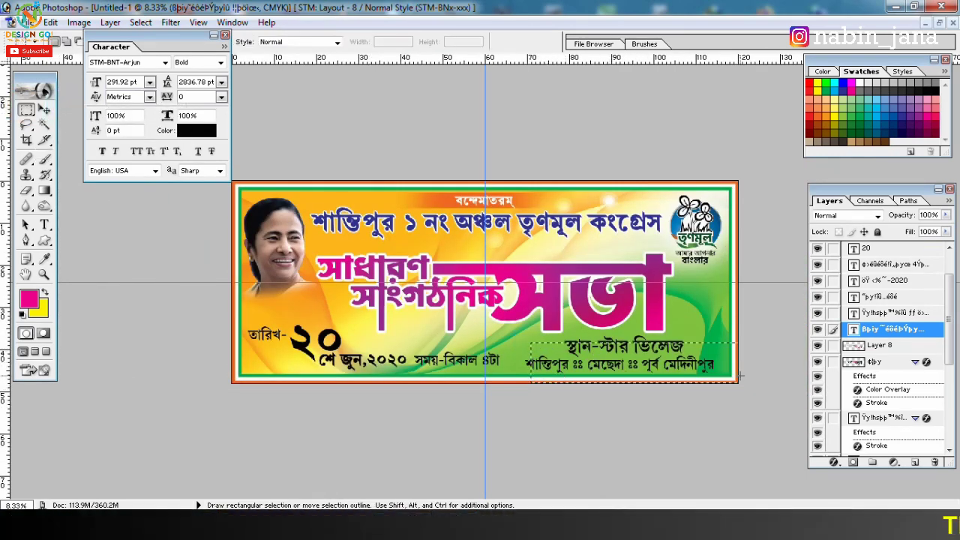
click(915, 464)
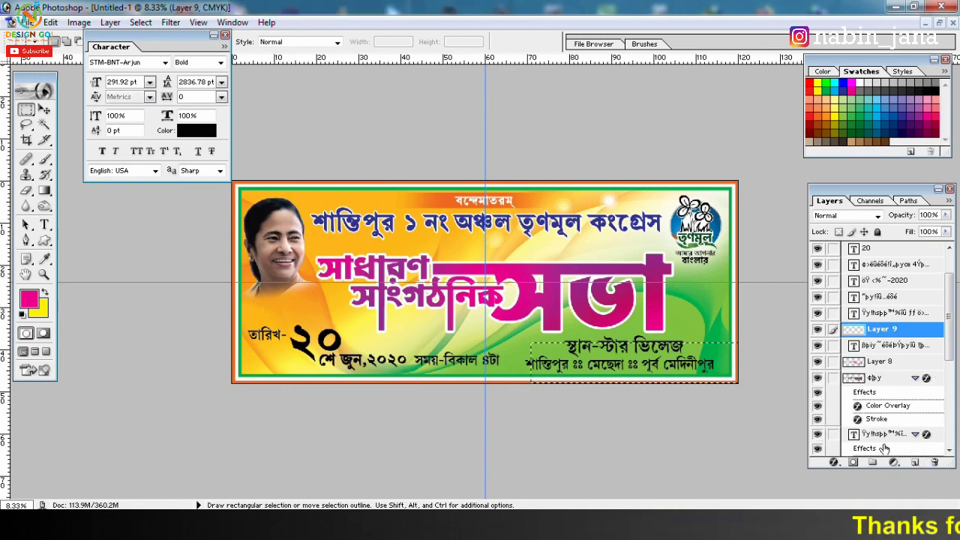
key(ctrl+z)
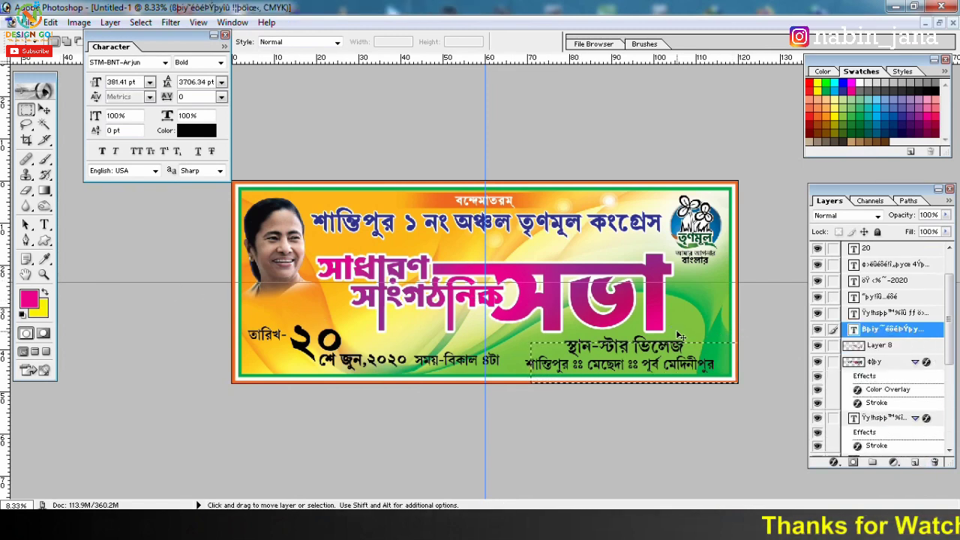
key(ctrl+plus)
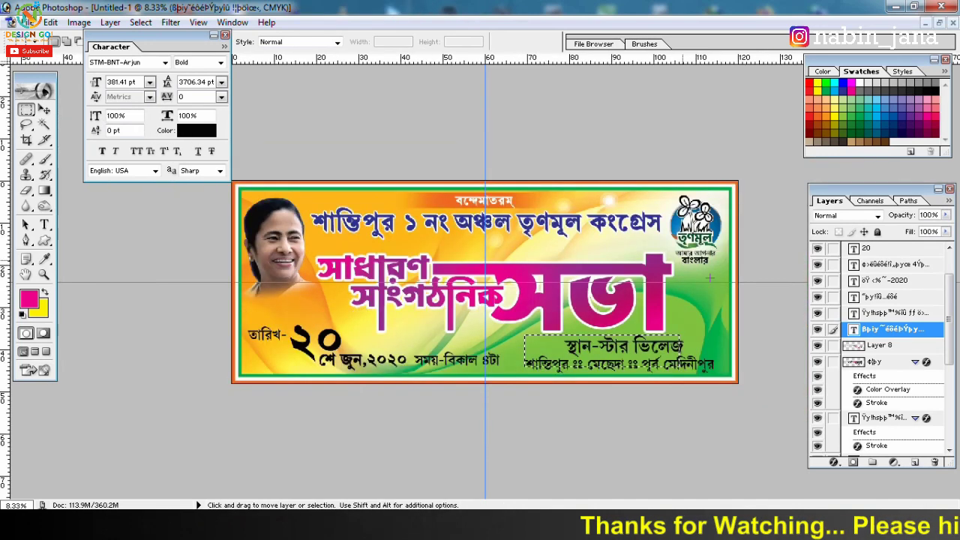
key(ctrl+minus)
- Fill the selection with dark green on a new layer placed behind the text
click(914, 462)
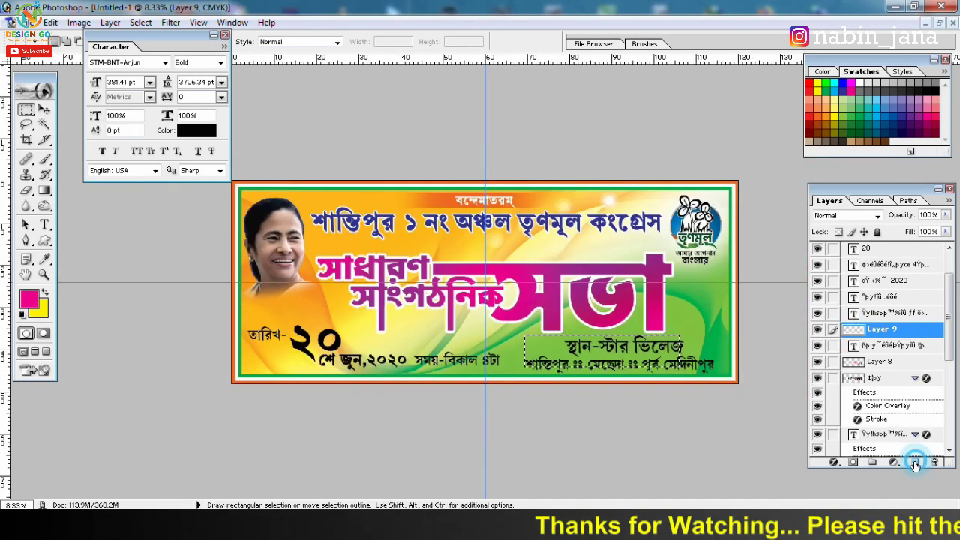
click(851, 136)
key(alt+BackSpace)
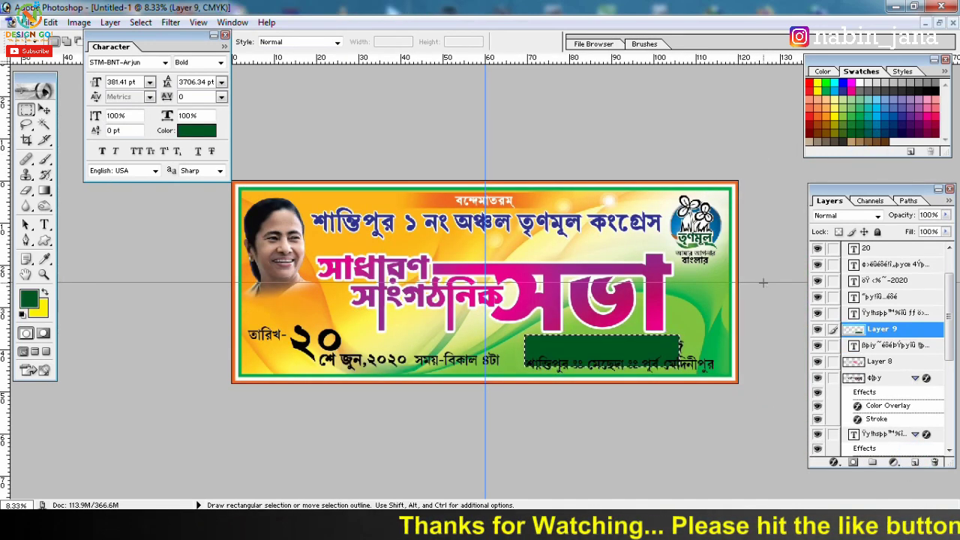
key(ctrl+bracketleft)
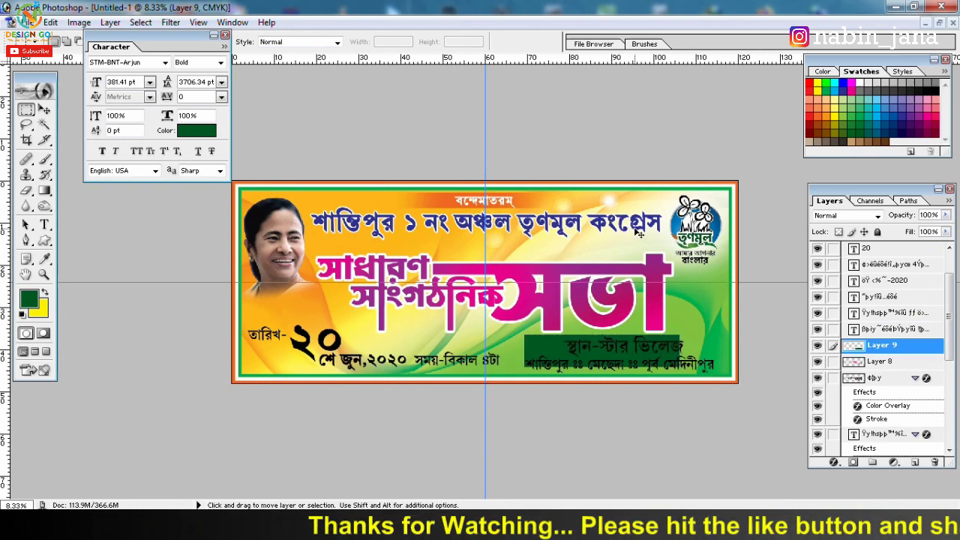
key(ctrl+bracketleft)
- Stretch the green box taller and wider and slant its left edge into a band
click(43, 109)
key(ctrl+t)
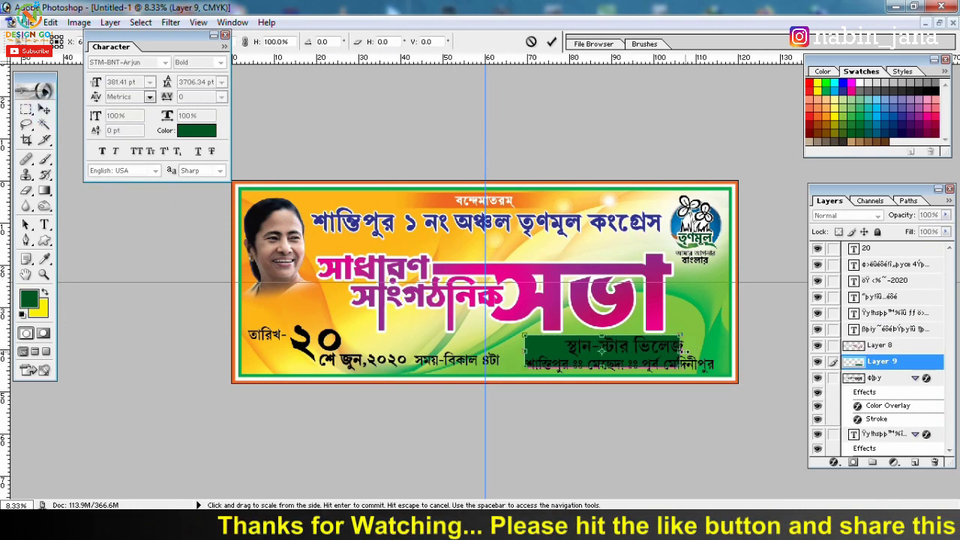
drag(666, 373, 667, 384)
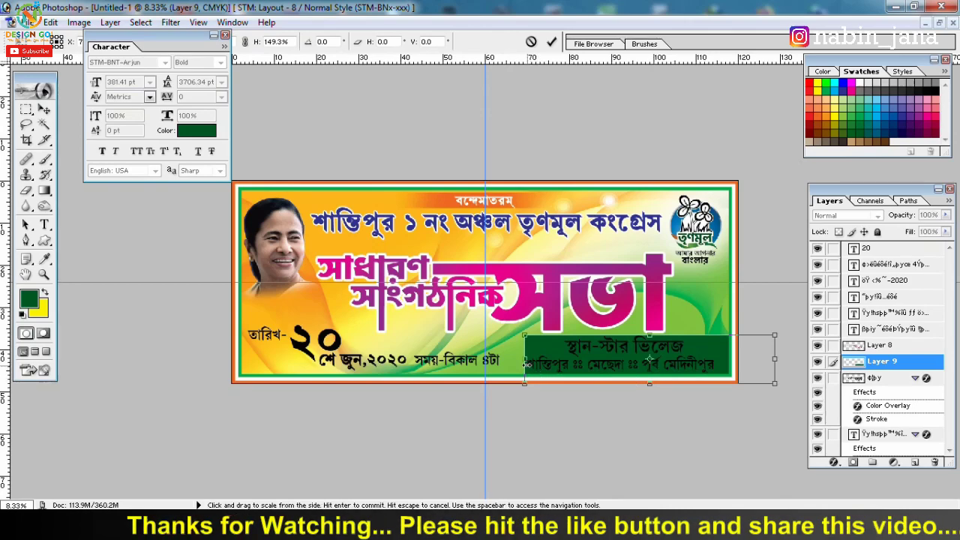
drag(526, 384, 505, 384)
mouse_move(638, 384)
mouse_down()
mouse_move(598, 384)
mouse_move(651, 363)
mouse_up()
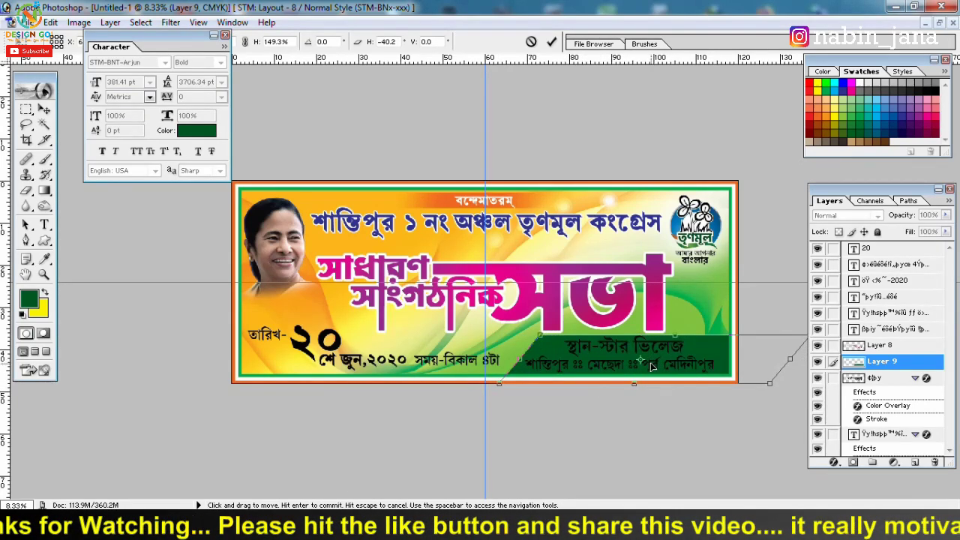
key(Return)
- Make the venue line স্থান-স্টার ভিলেজ yellow (FFF200)
click(893, 329)
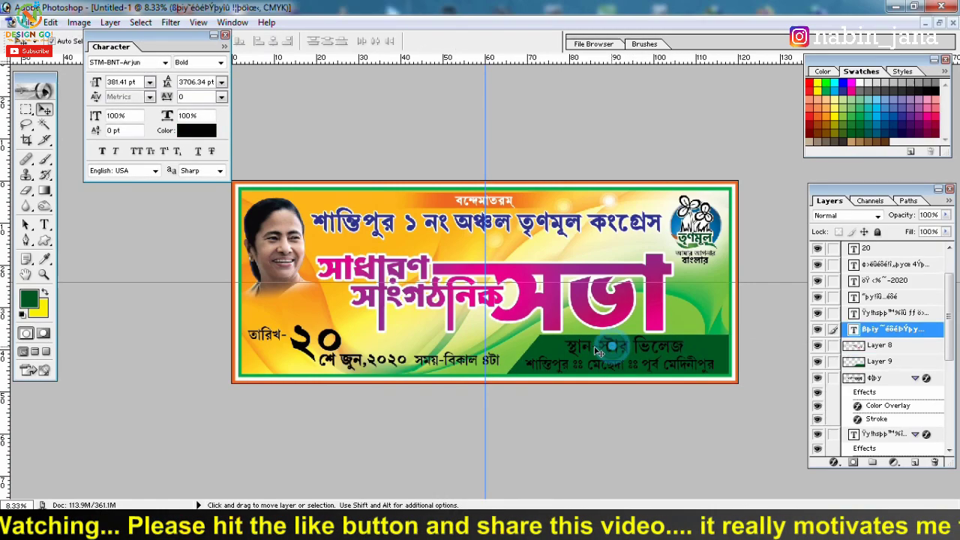
click(204, 134)
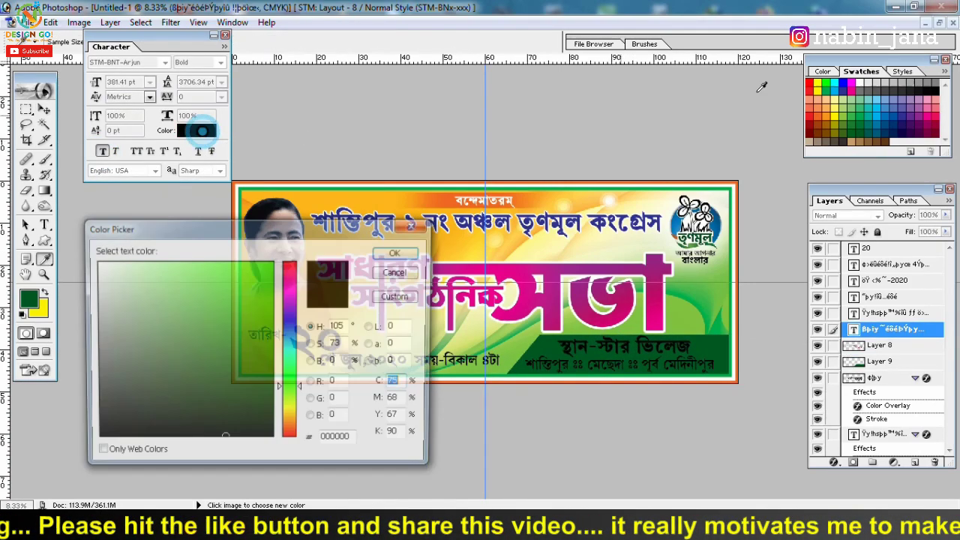
click(819, 82)
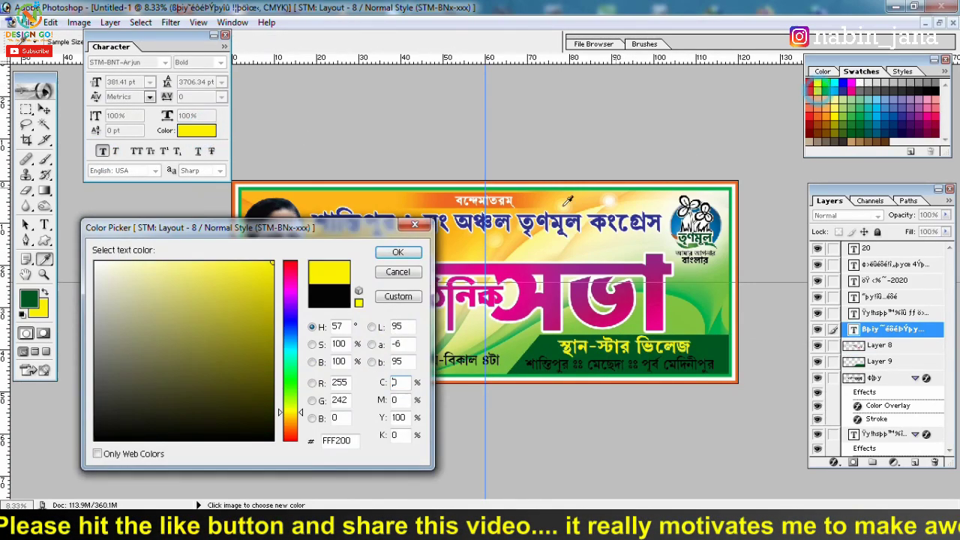
click(398, 253)
key(ctrl+plus)
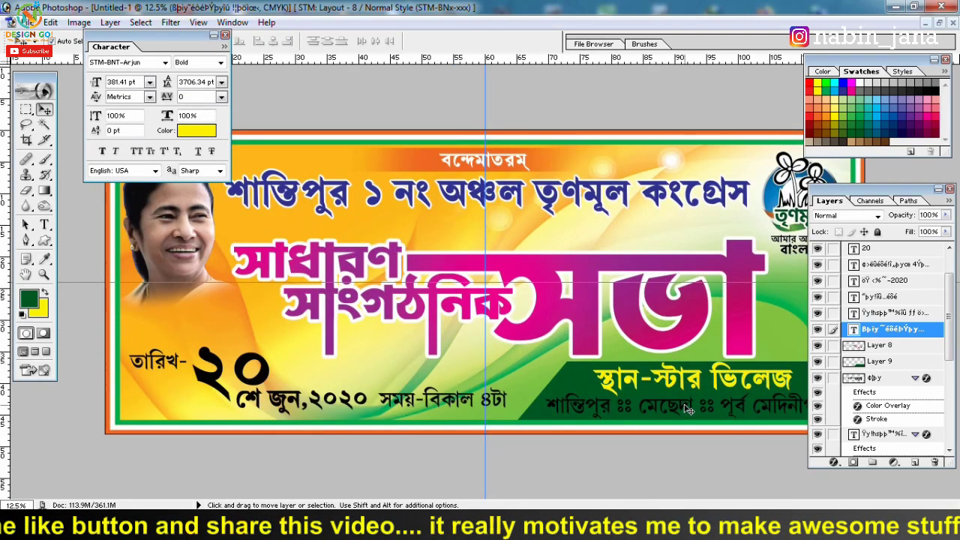
- Turn the address line white and duplicate the green band layer
ctrl+click(686, 406)
click(201, 132)
click(96, 264)
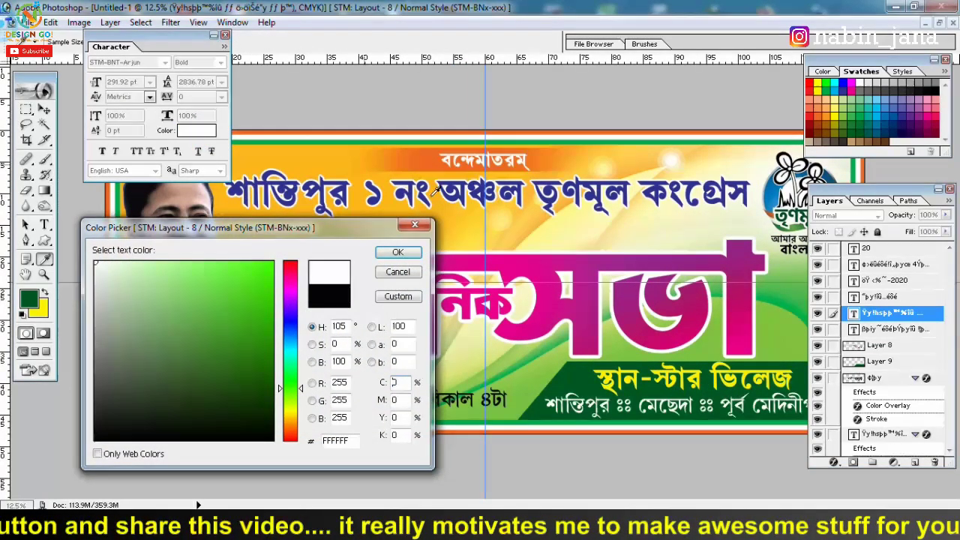
click(398, 253)
key(ctrl+t)
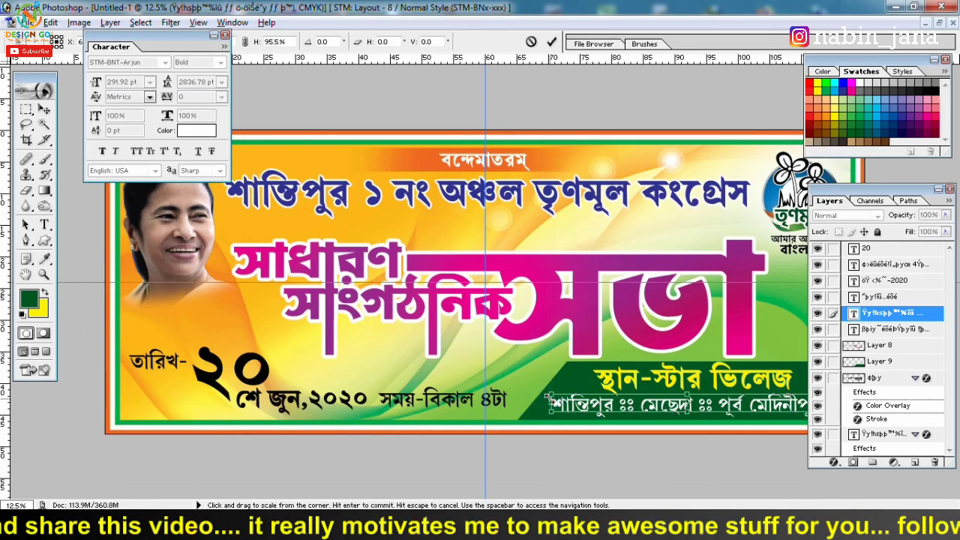
key(Return)
key(ctrl+minus)
click(706, 351)
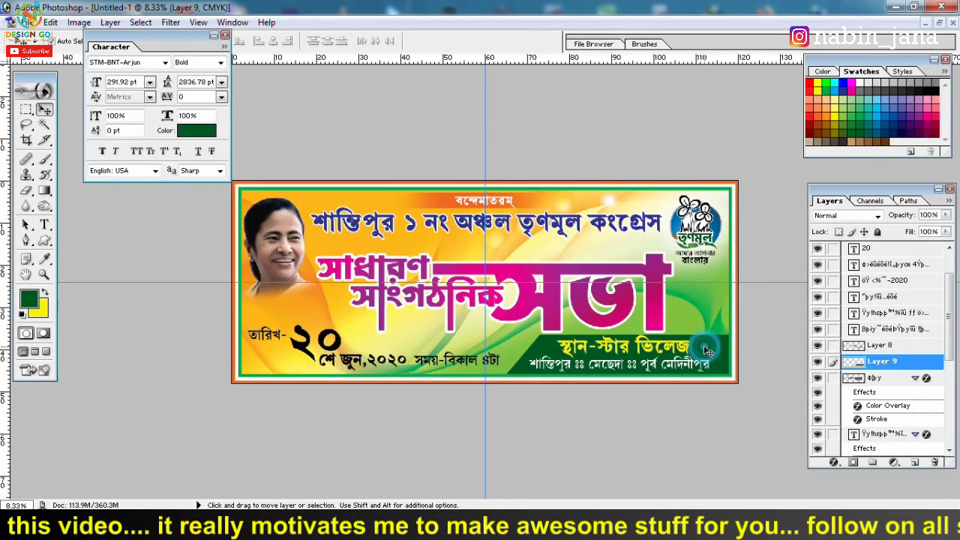
key(ctrl+j)
- Give the original green band a white Color Overlay to form a white stripe
click(892, 377)
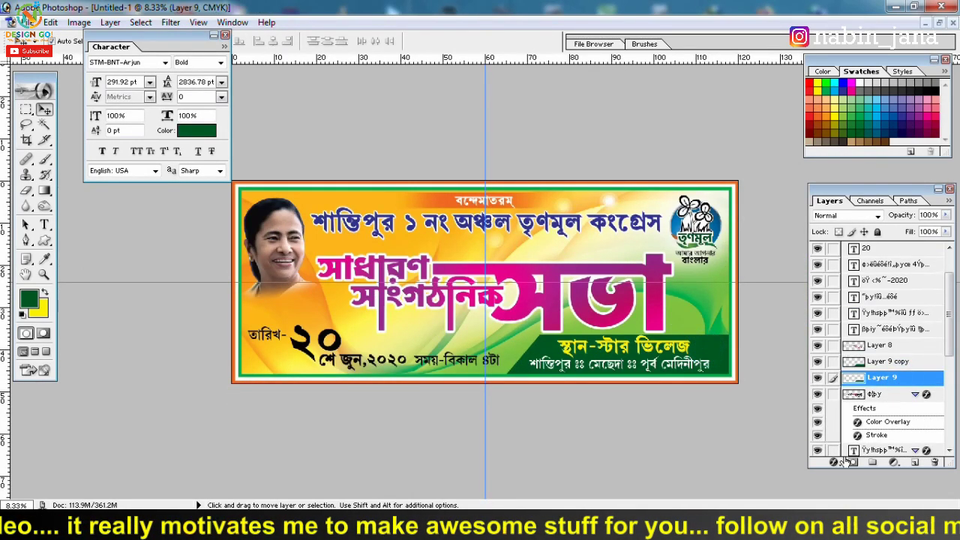
click(834, 462)
click(874, 405)
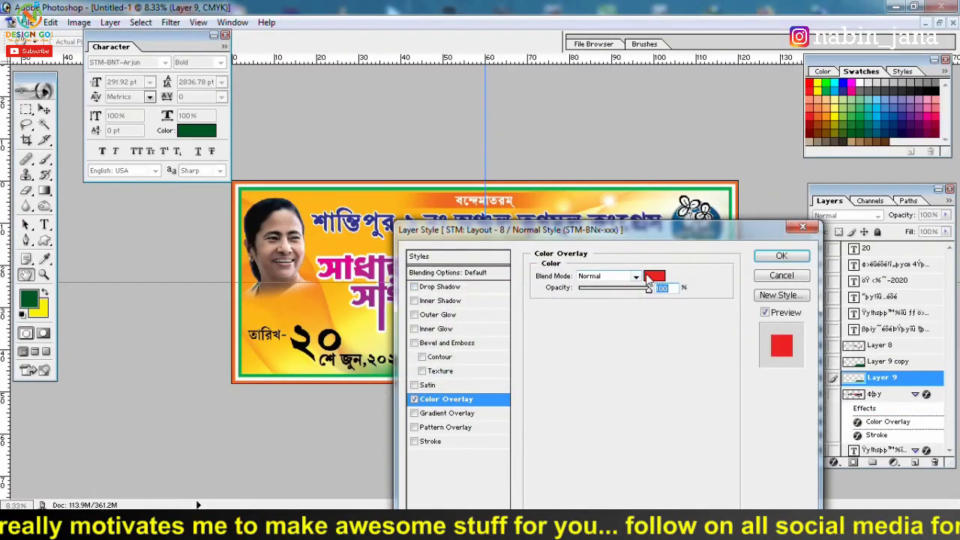
click(653, 277)
click(96, 263)
click(392, 252)
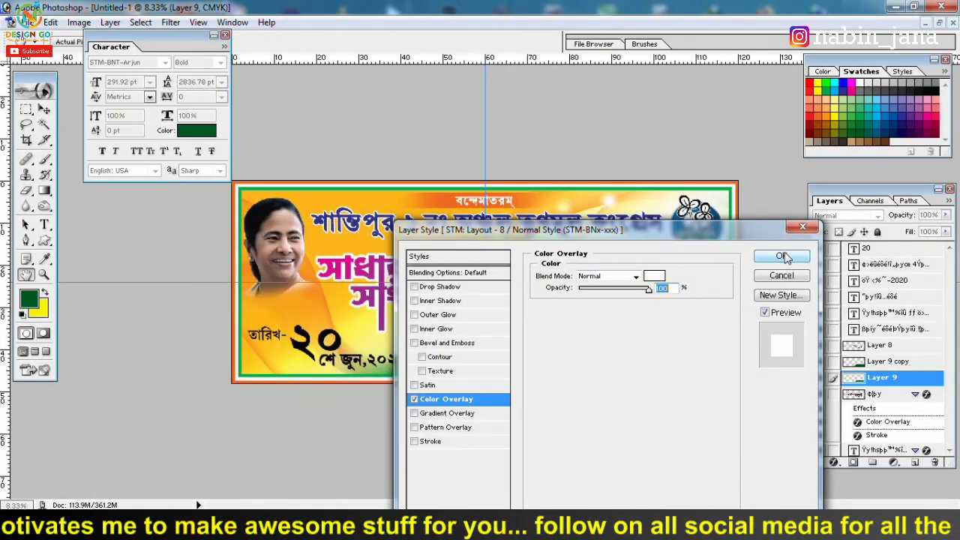
click(782, 255)
key(ctrl+t)
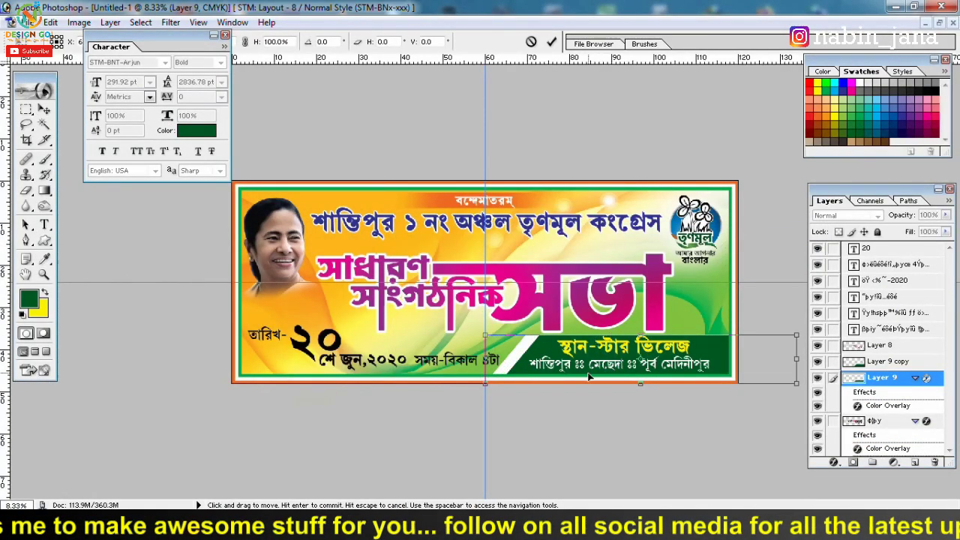
key(Return)
key(ctrl+plus)
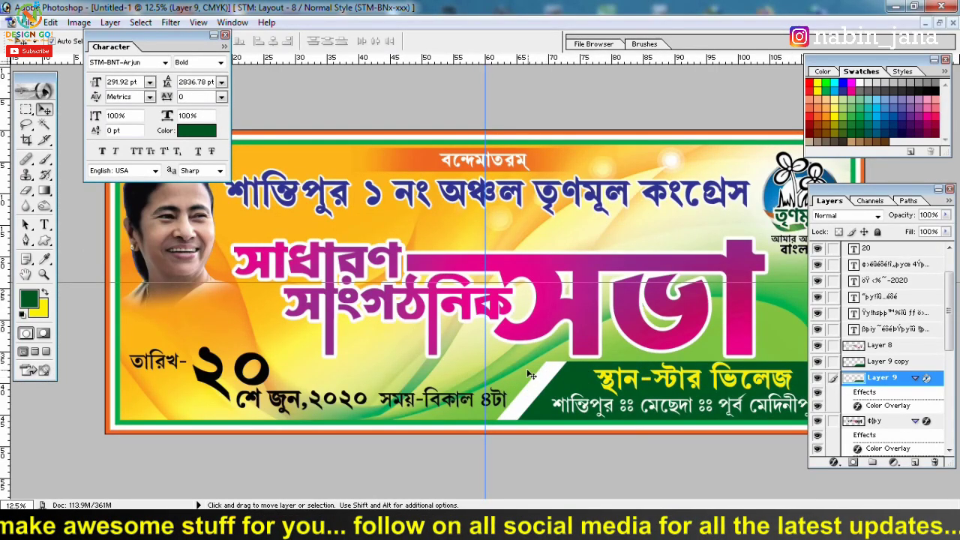
- Duplicate the white stripe, overlay it orange, and position the copy beside the green bar
key(ctrl+j)
double_click(888, 416)
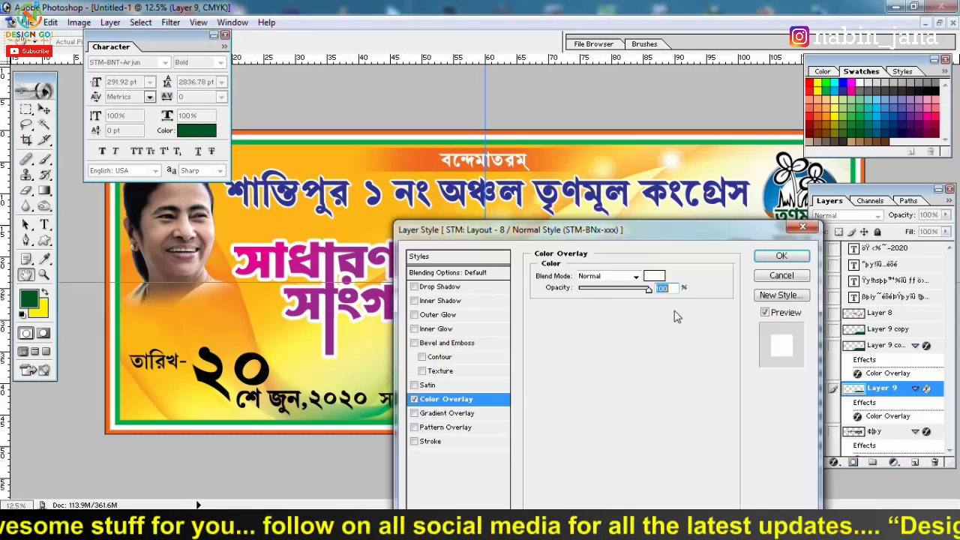
click(660, 279)
click(821, 122)
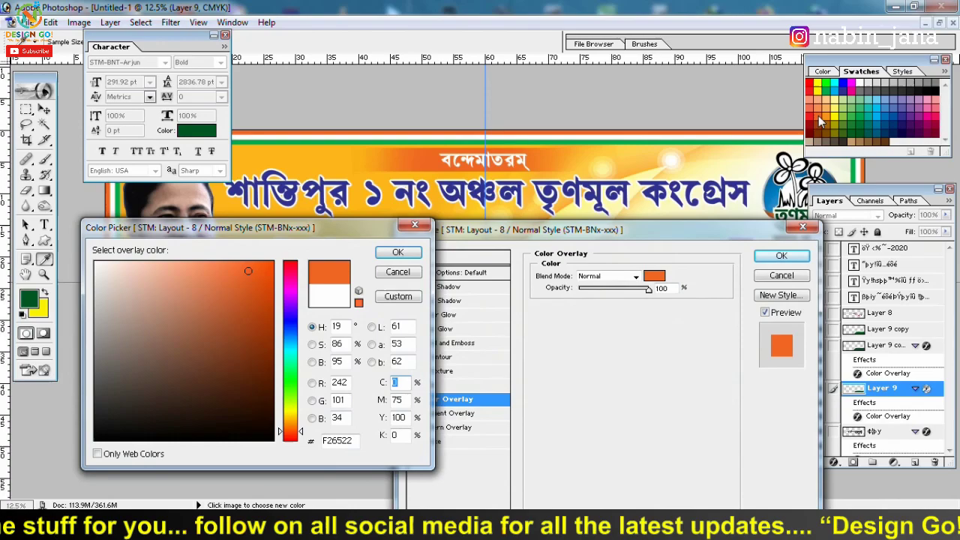
click(398, 252)
click(782, 256)
key(ctrl+t)
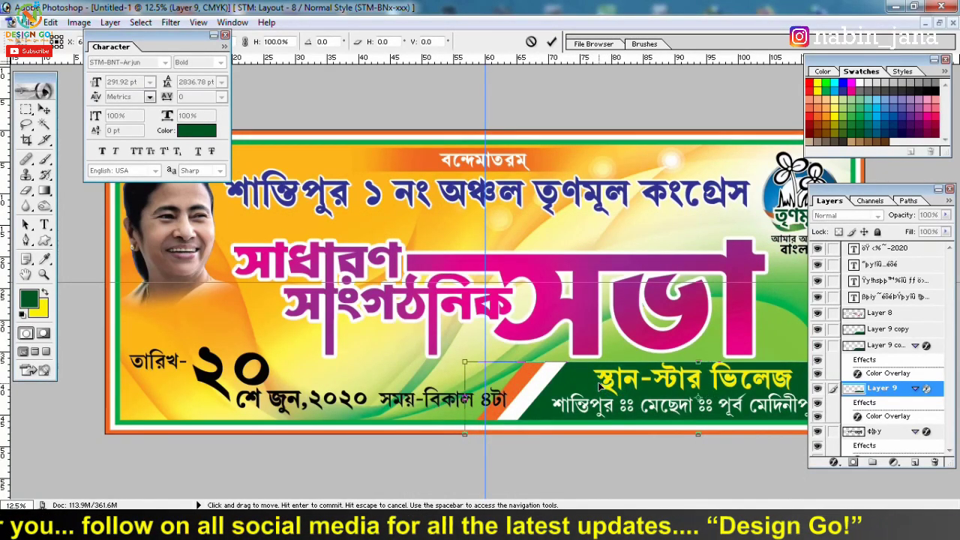
key(Return)
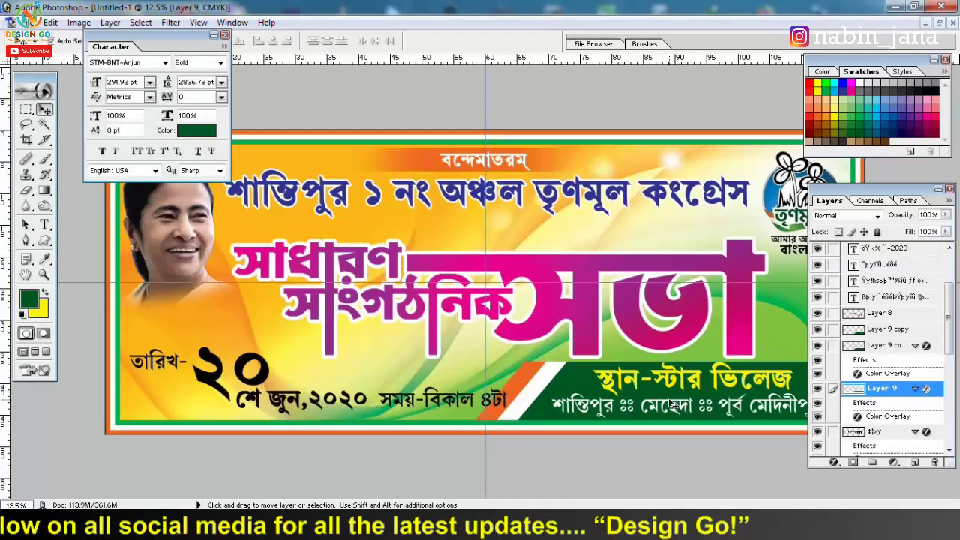
key(ctrl+minus)
mouse_move(531, 361)
mouse_down()
mouse_move(510, 349)
mouse_move(532, 349)
mouse_up()
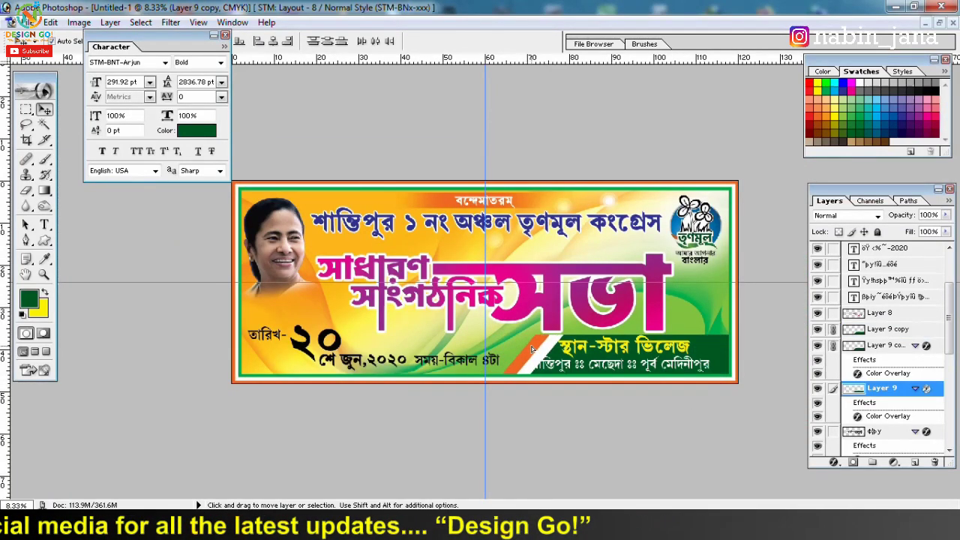
- Shift the venue name and address line slightly to the right
key(ctrl+plus)
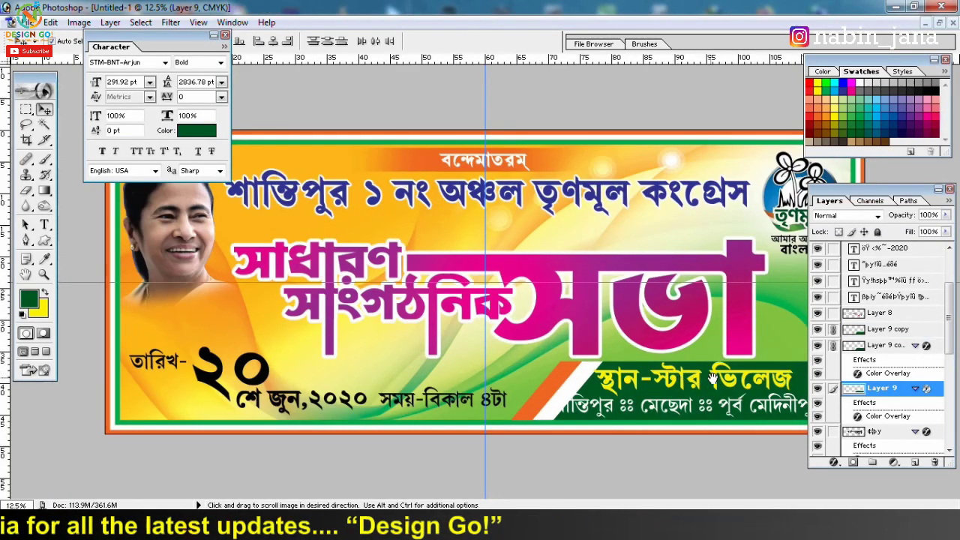
drag(843, 209, 891, 207)
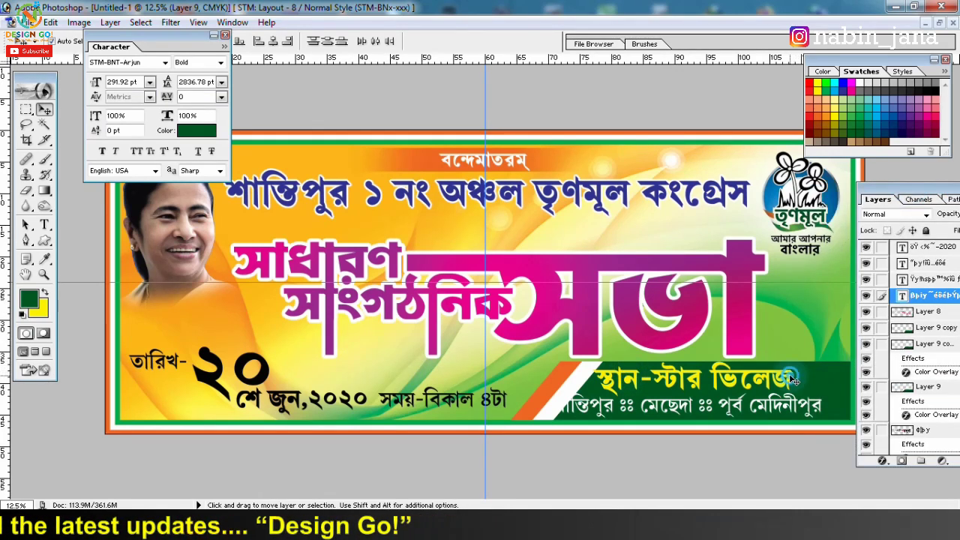
drag(793, 380, 815, 380)
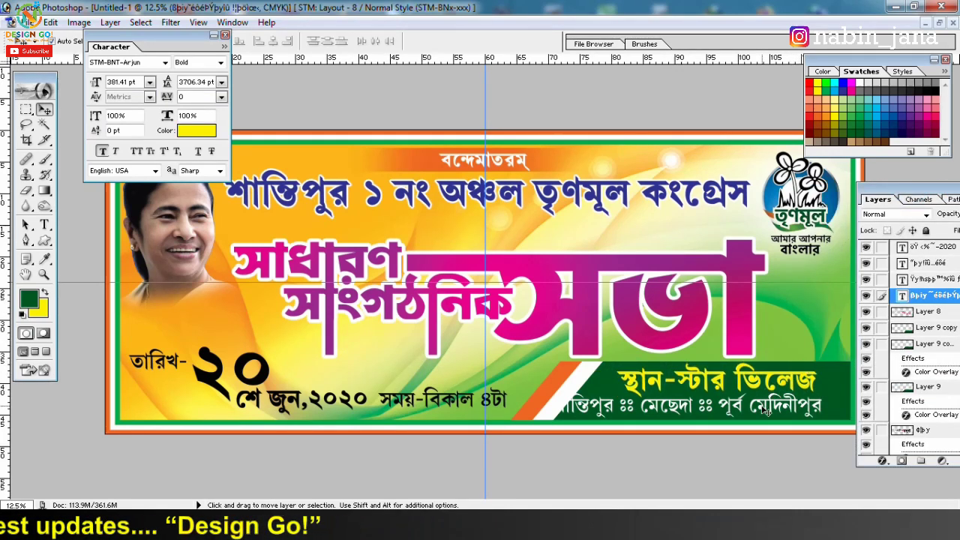
drag(766, 411, 787, 401)
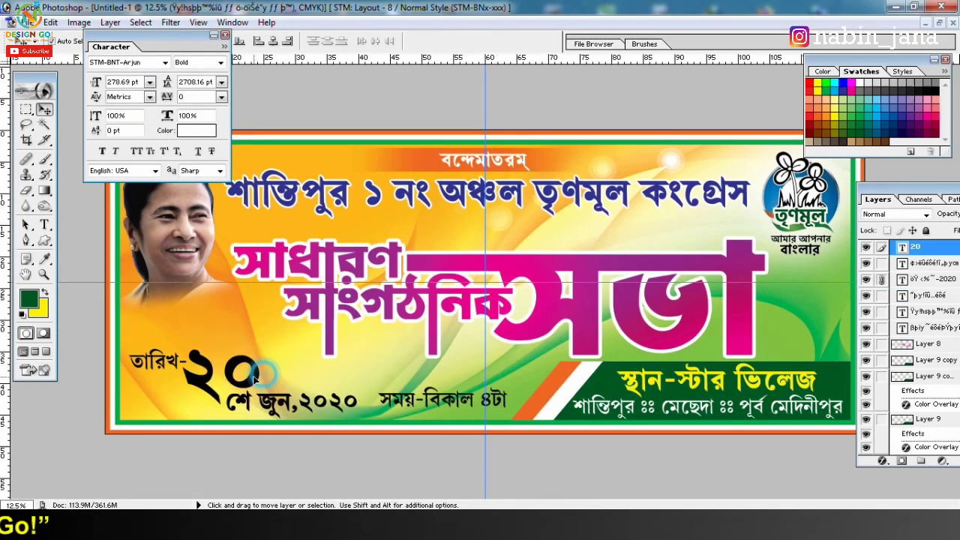
- Make the big ২০ dark blue (2E3192) with a white 32 px Stroke outline
click(196, 130)
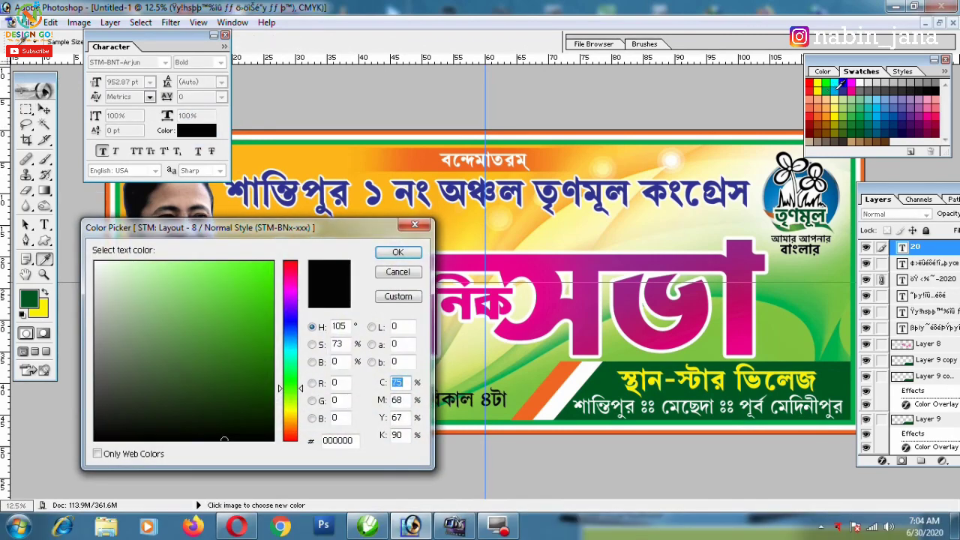
click(843, 87)
drag(313, 231, 634, 106)
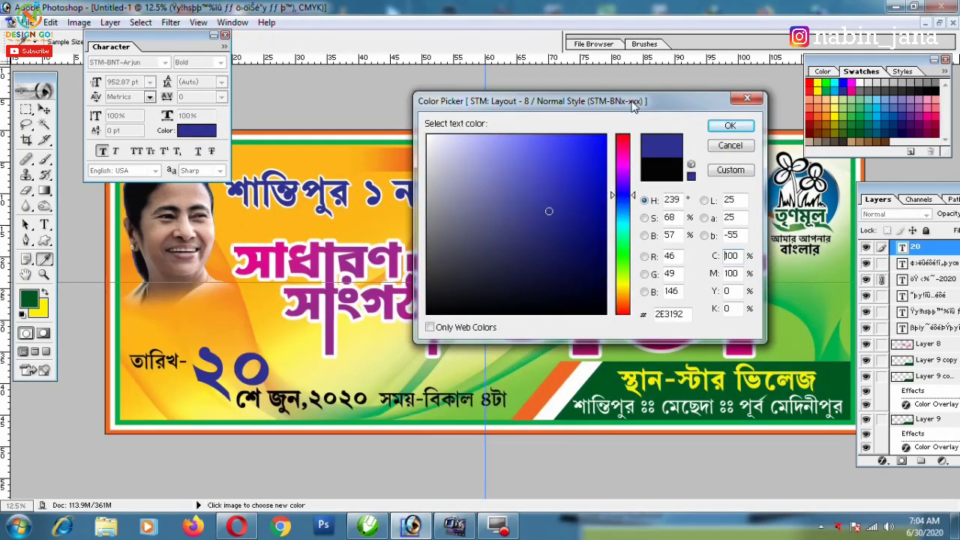
click(730, 126)
click(882, 461)
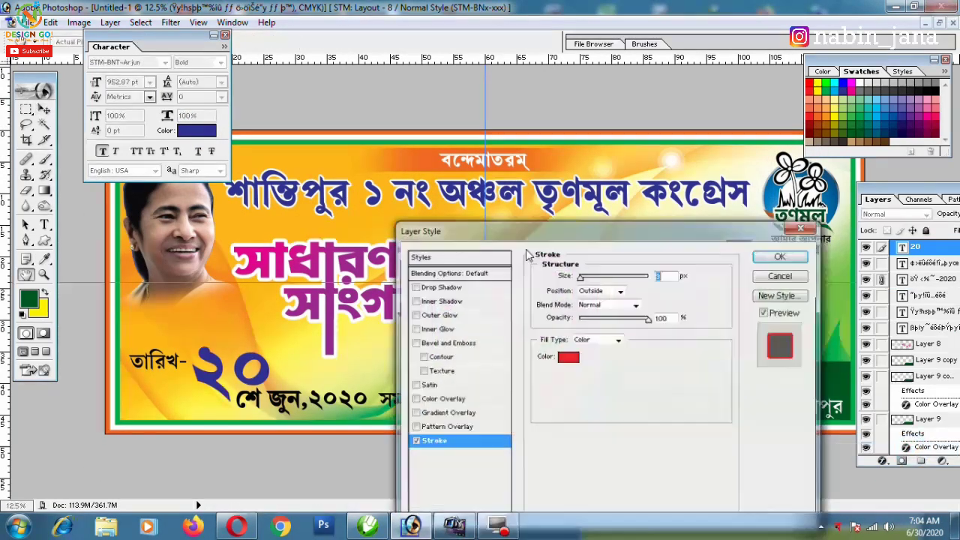
click(568, 357)
drag(467, 199, 427, 136)
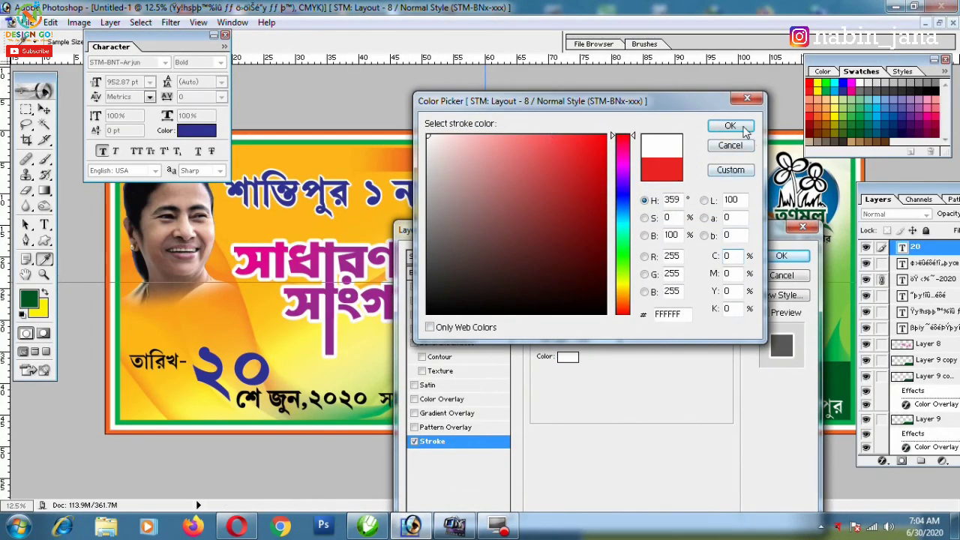
click(730, 126)
drag(589, 277, 592, 279)
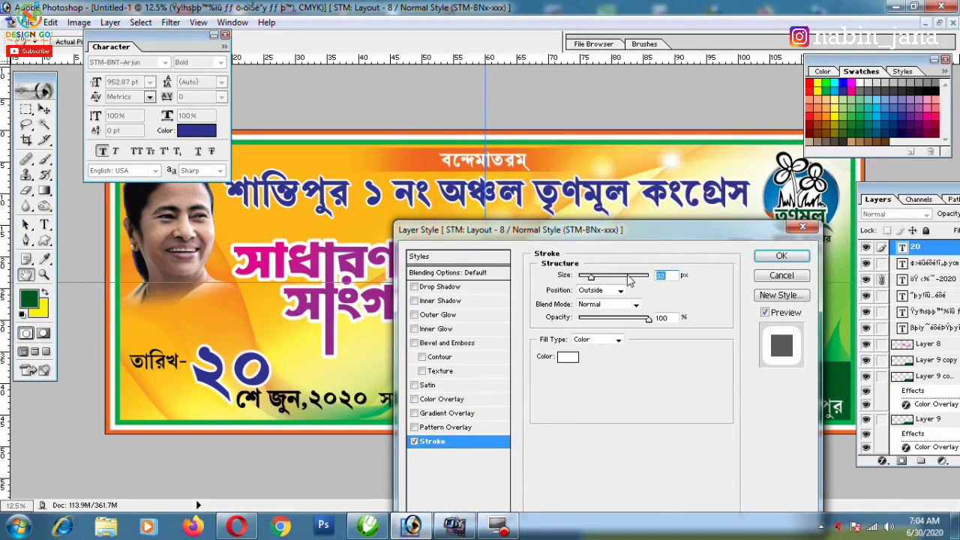
click(772, 255)
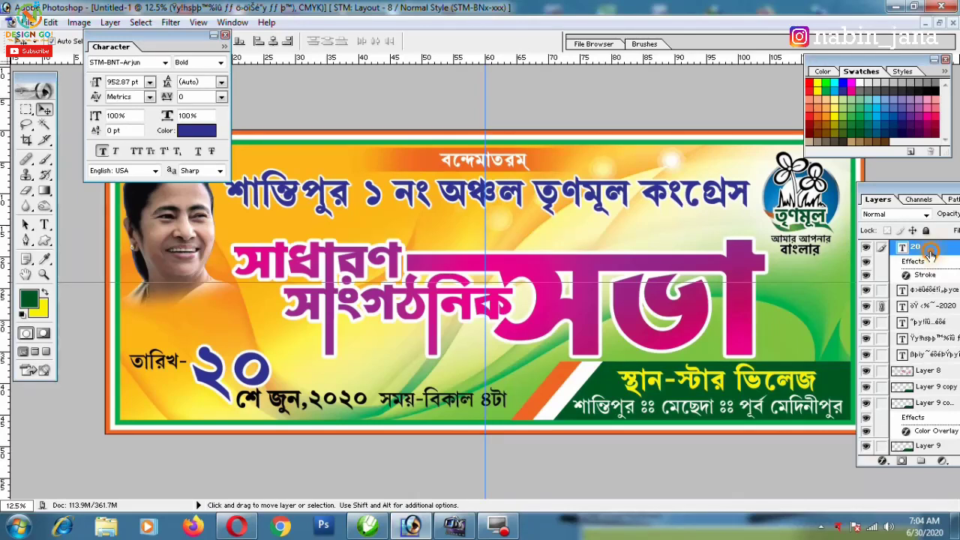
- Copy the stroke style from ২০ onto the date line and colour it the same dark blue
right_click(930, 253)
click(844, 379)
click(293, 402)
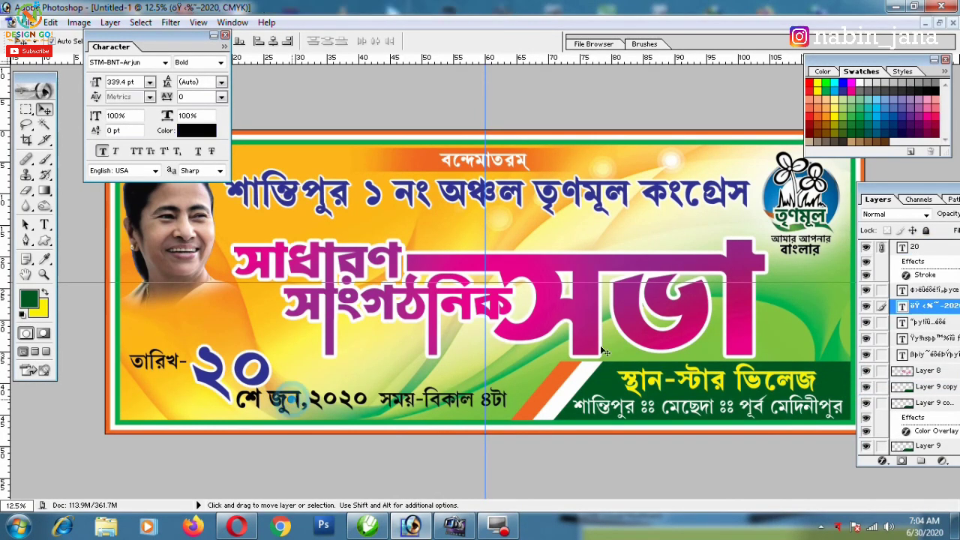
right_click(923, 307)
click(851, 444)
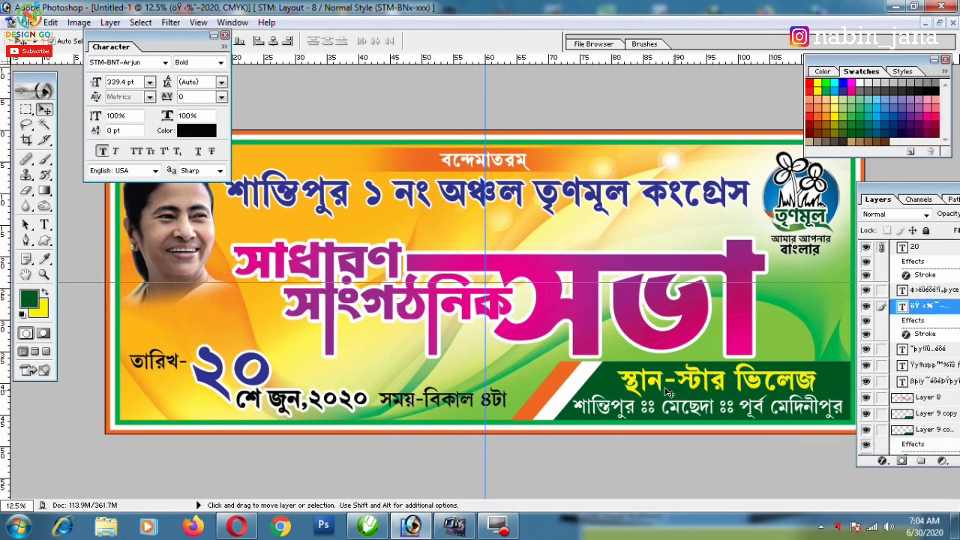
click(197, 131)
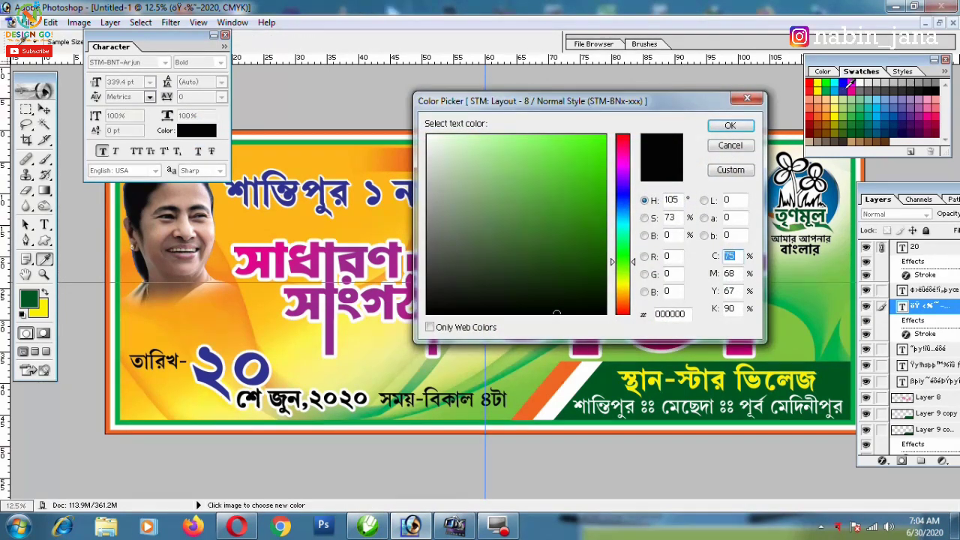
click(843, 82)
click(728, 126)
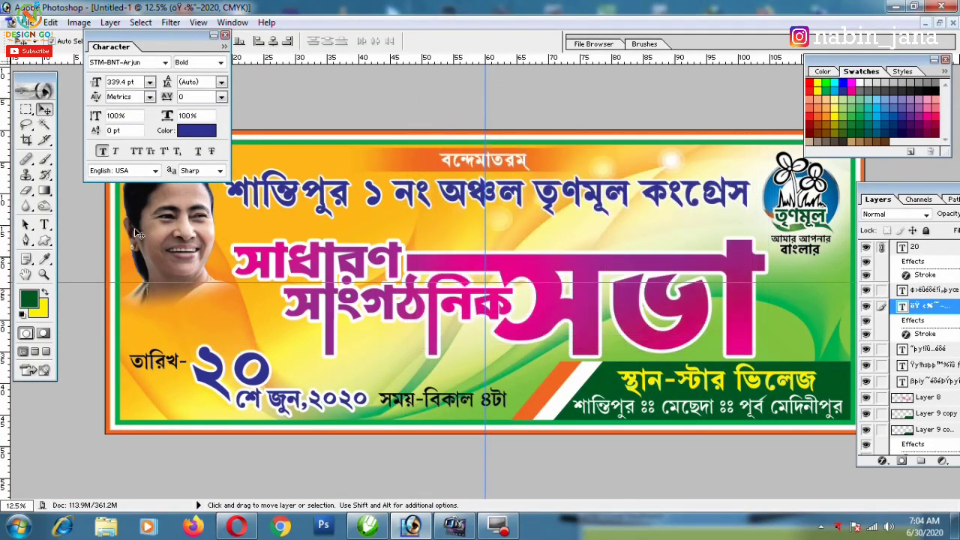
click(27, 109)
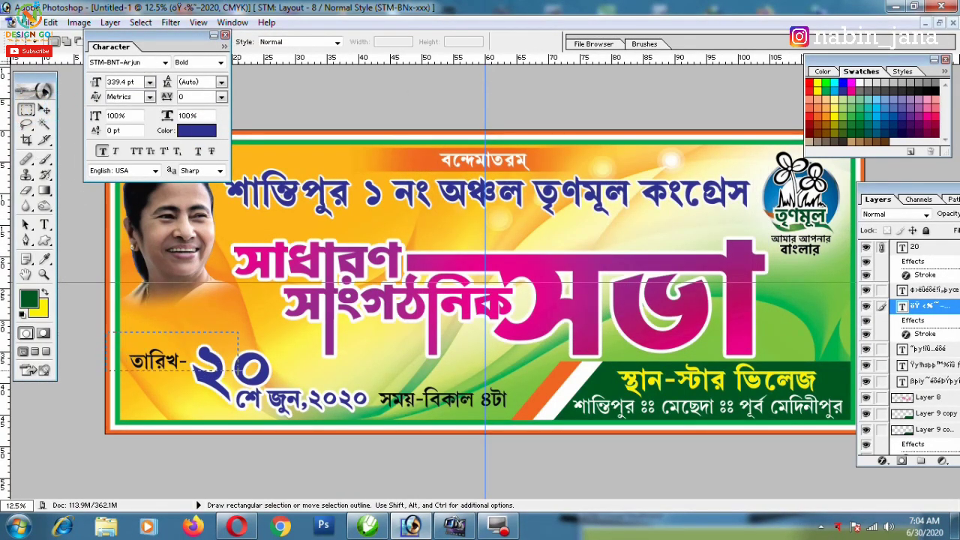
- Fill a selection around the তারিখ- label with dark blue on a new layer
drag(237, 368, 240, 365)
drag(921, 199, 905, 190)
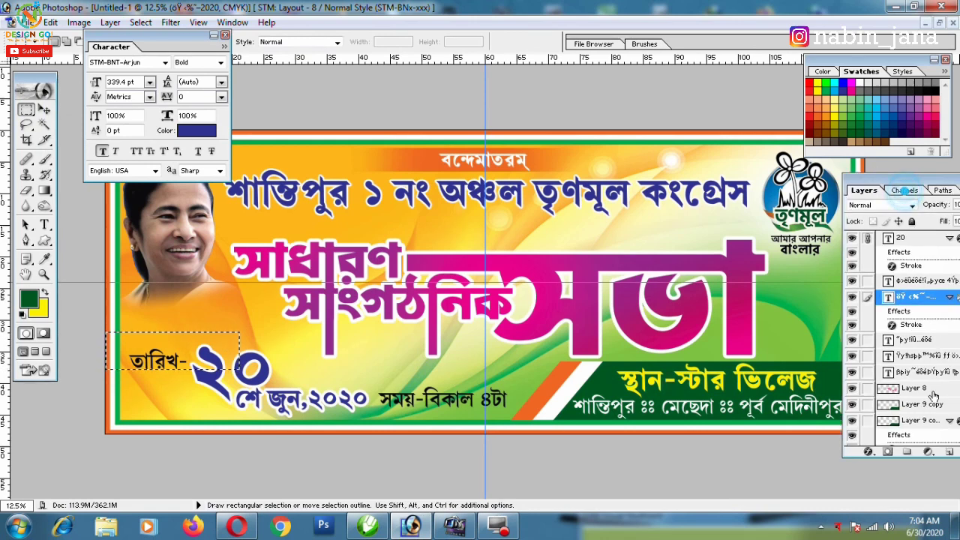
click(948, 452)
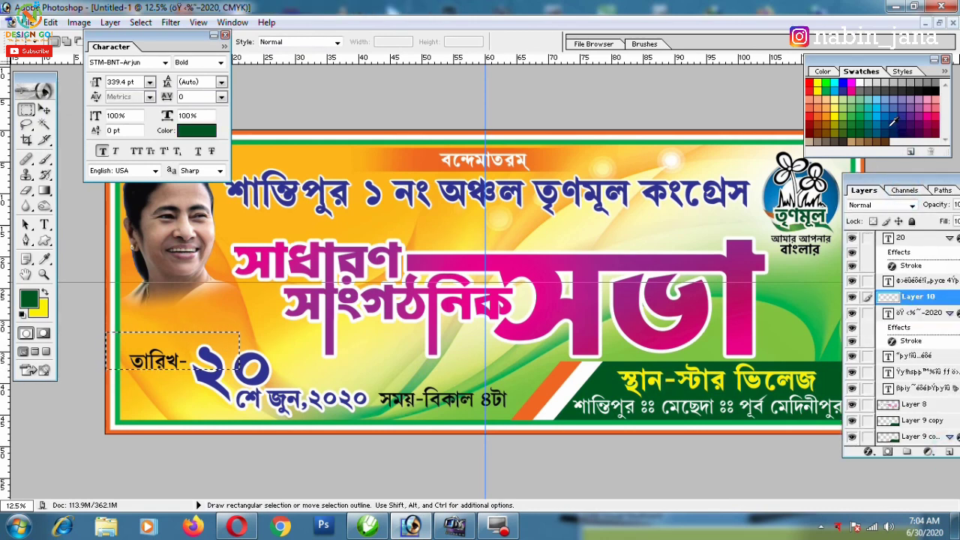
click(885, 125)
key(alt+BackSpace)
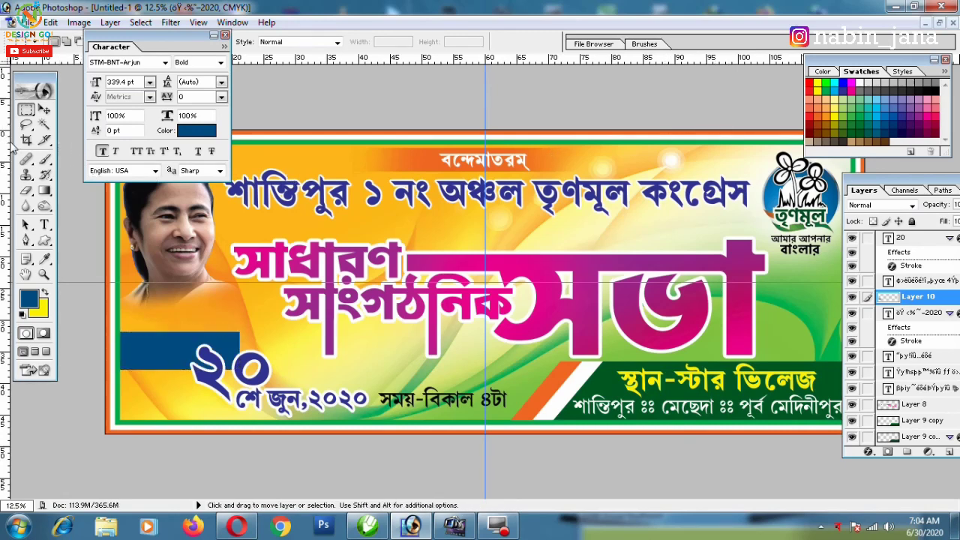
- Nudge the blue box down, send it below the text, and resize it to fit
click(43, 110)
drag(177, 343, 171, 349)
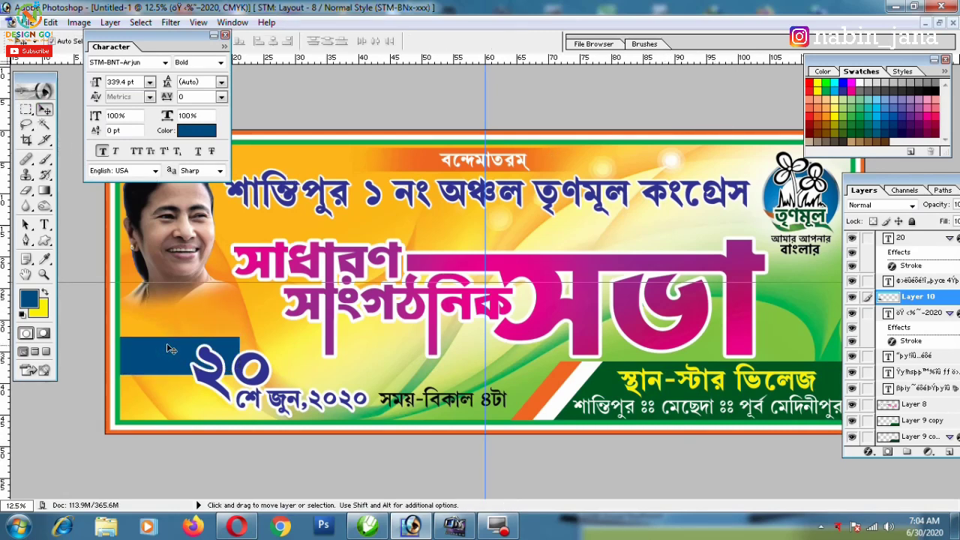
key(ctrl+bracketleft)
key(ctrl+bracketleft)
key(ctrl+bracketleft)
key(ctrl+bracketleft)
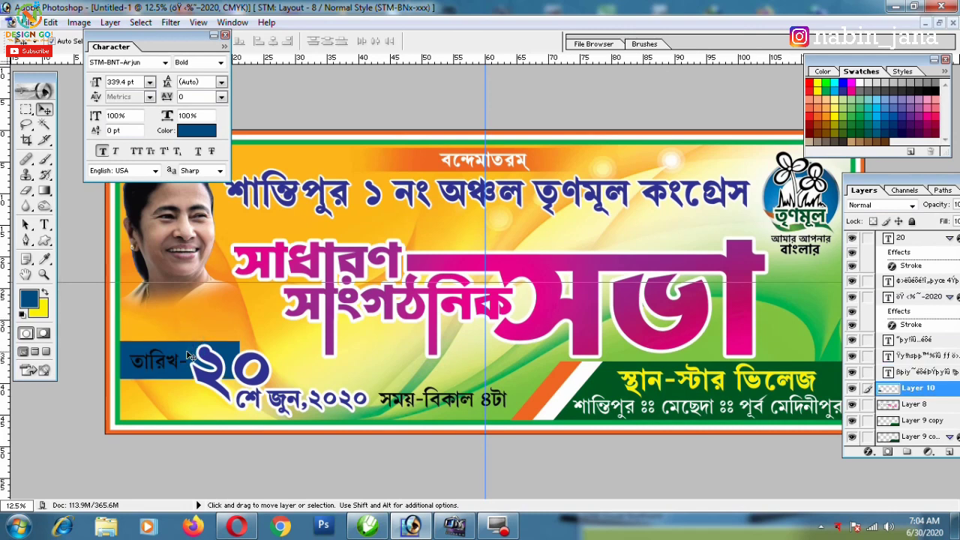
key(ctrl+t)
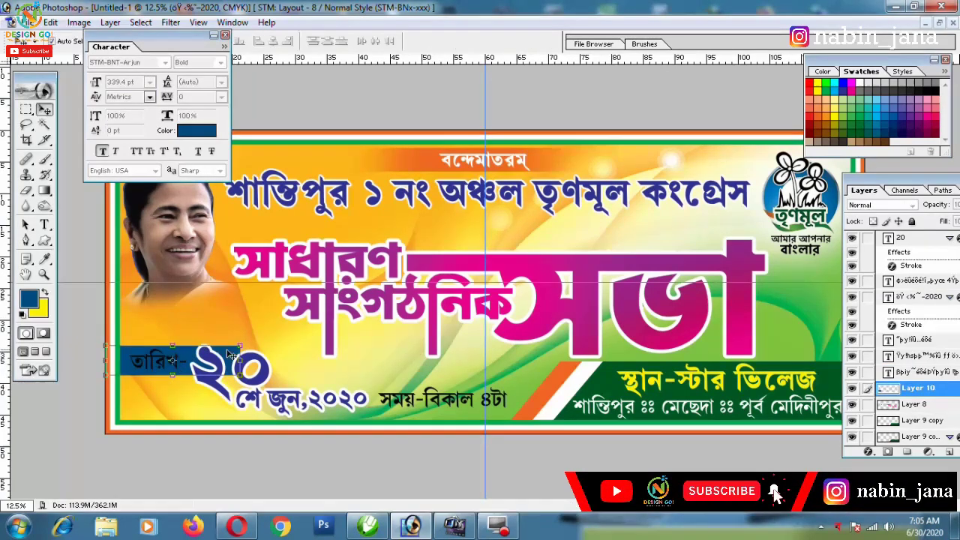
key(Return)
- Draw an elliptical selection around the date area, then clear it
click(27, 111)
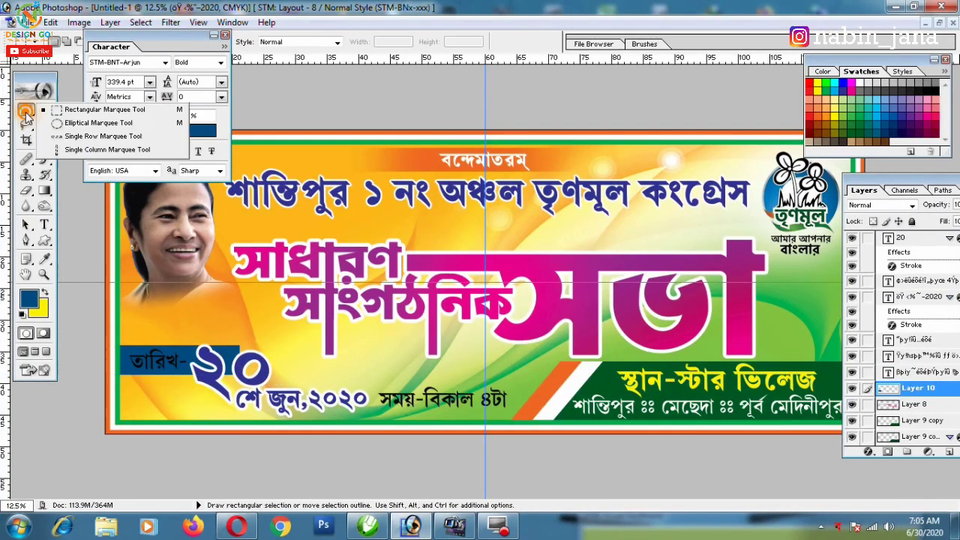
click(82, 123)
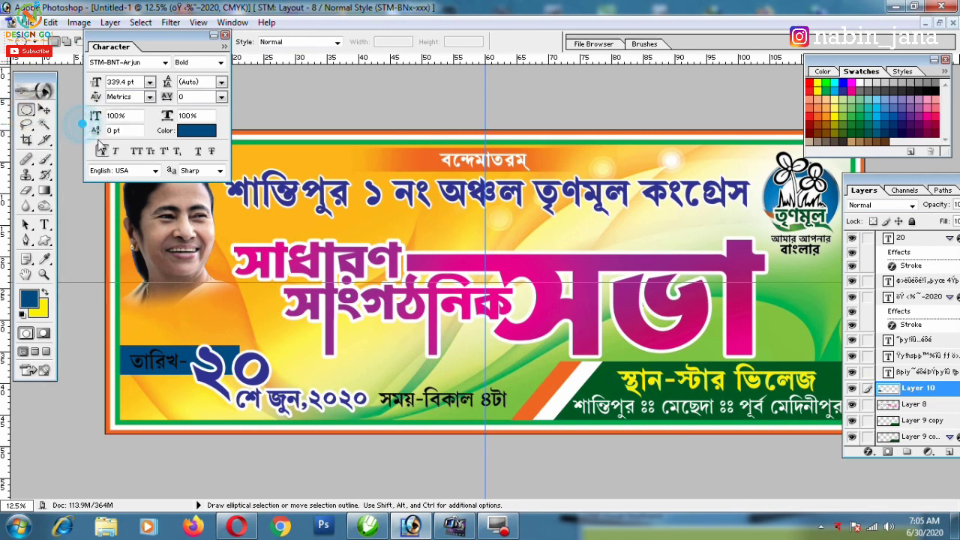
drag(391, 395, 189, 302)
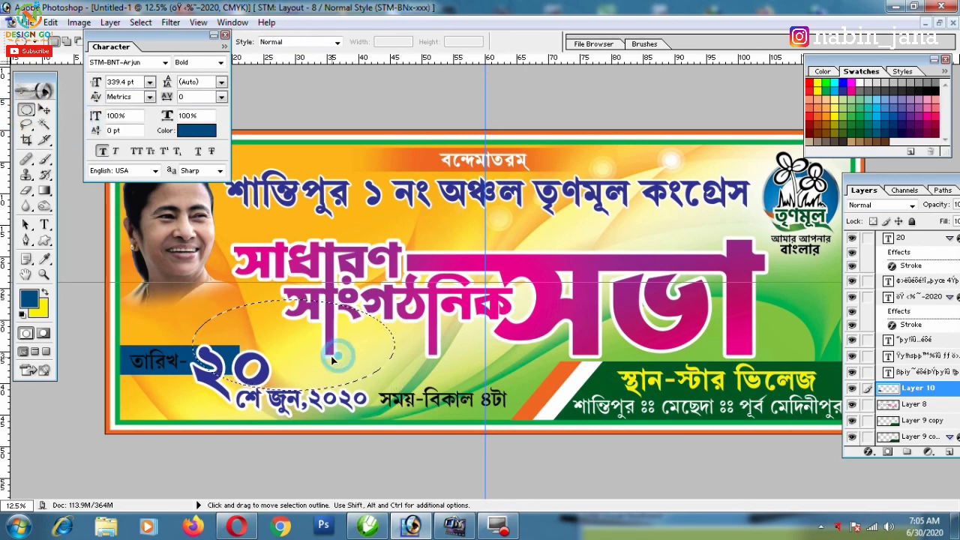
click(329, 351)
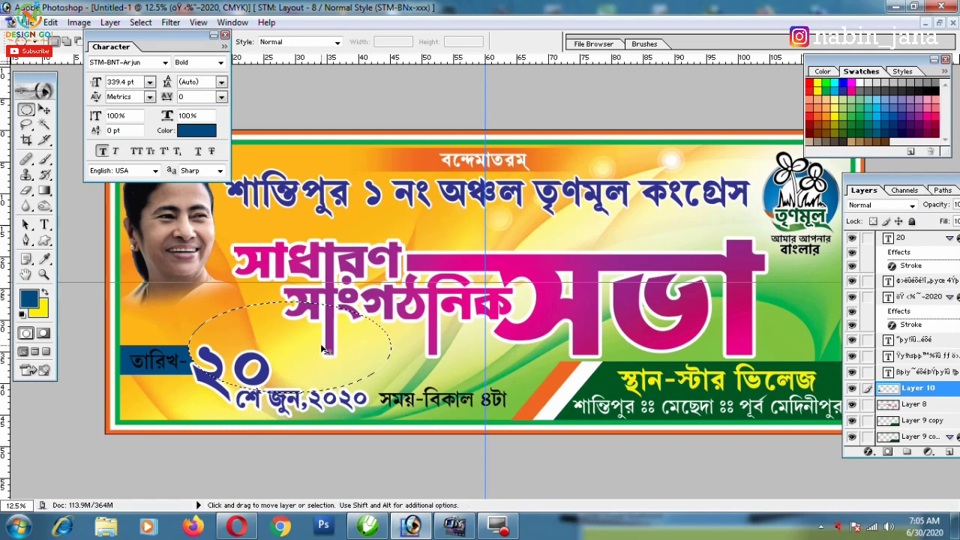
- Shrink the ২০ date text slightly and move it up and left
click(43, 109)
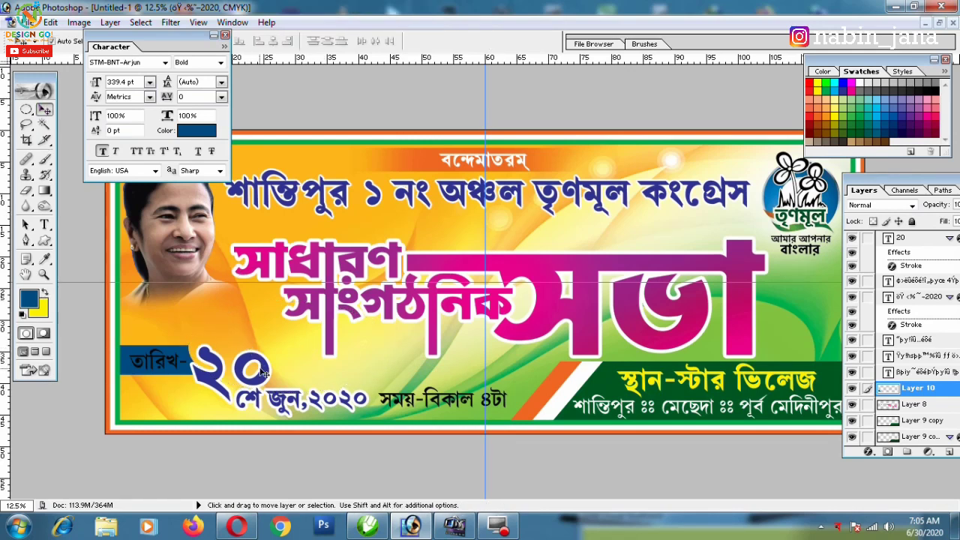
click(263, 371)
key(ctrl+t)
drag(196, 406, 211, 403)
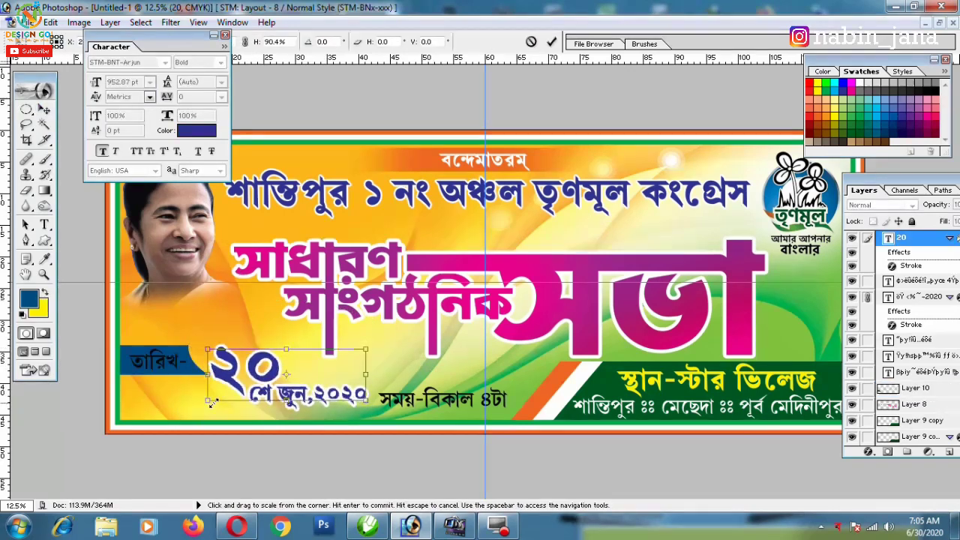
drag(320, 395, 331, 377)
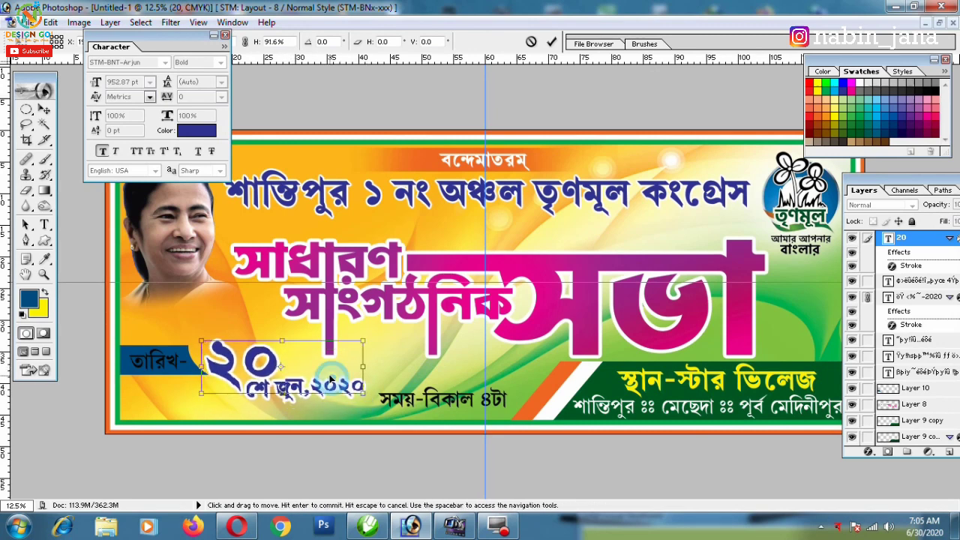
key(Return)
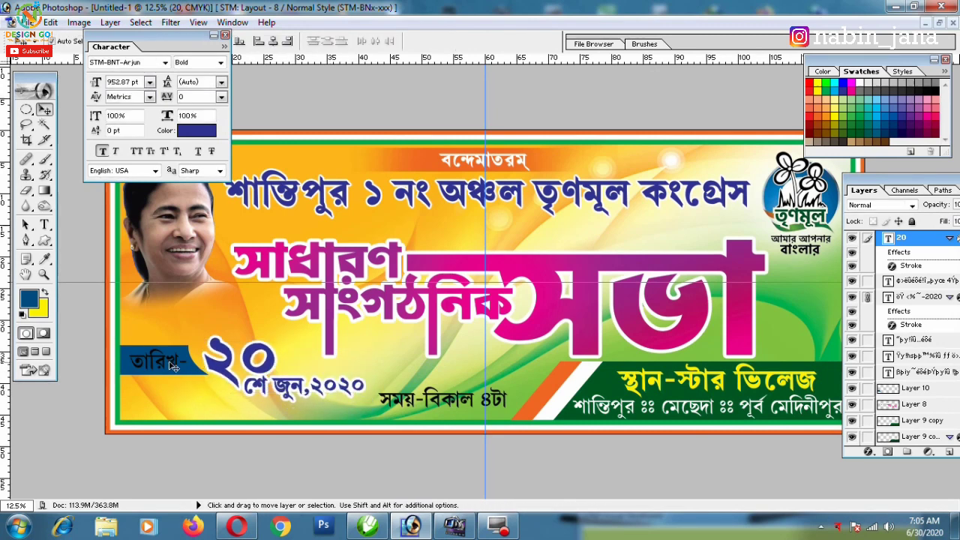
- Make the তারিখ- label yellow
double_click(173, 366)
click(197, 131)
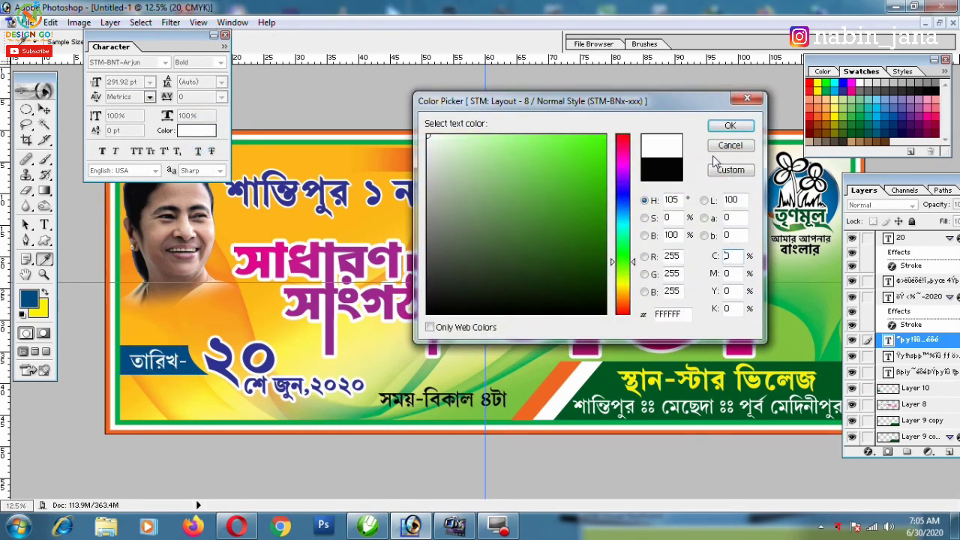
click(823, 86)
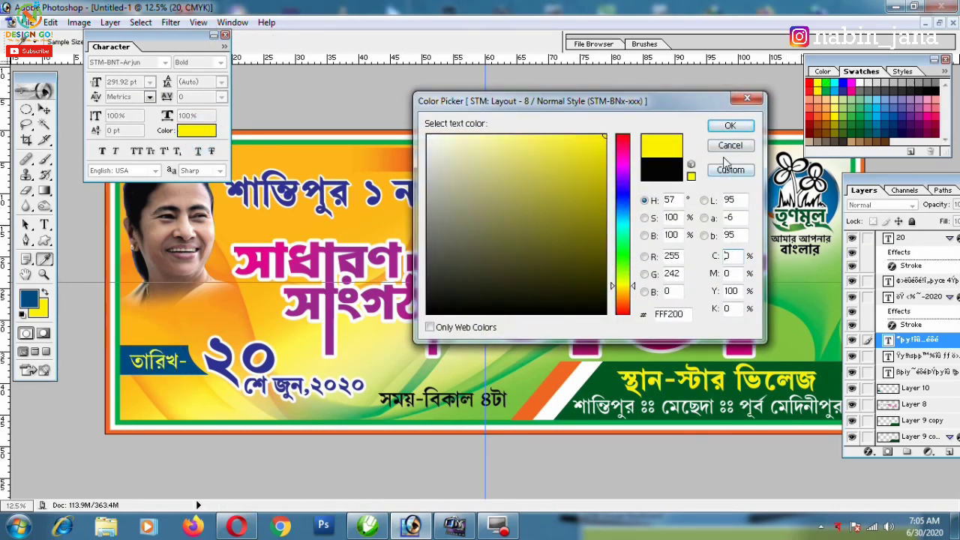
click(739, 132)
- Transform the ২০ শে জুন,২০২০ date and drag the orange-white stripe graphic right and down
ctrl+click(349, 391)
key(ctrl+t)
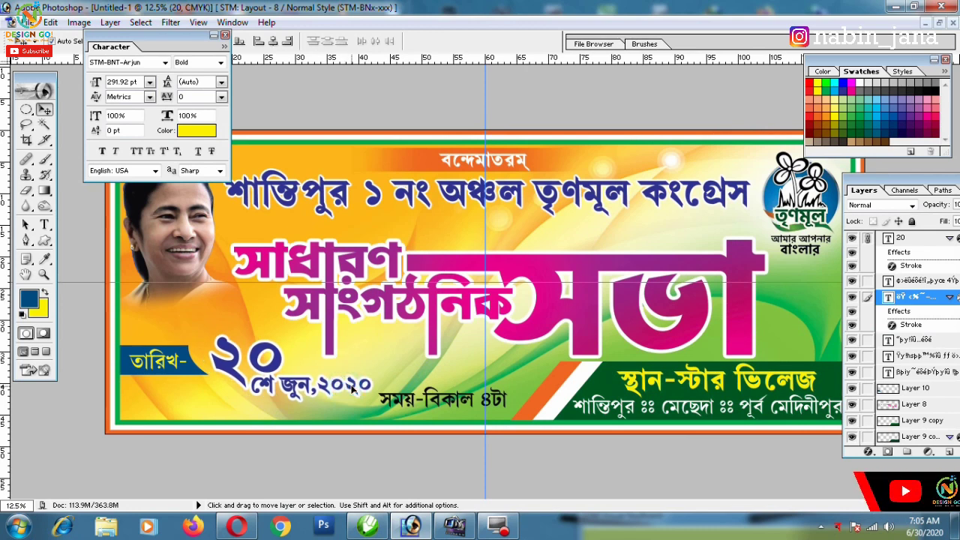
key(Return)
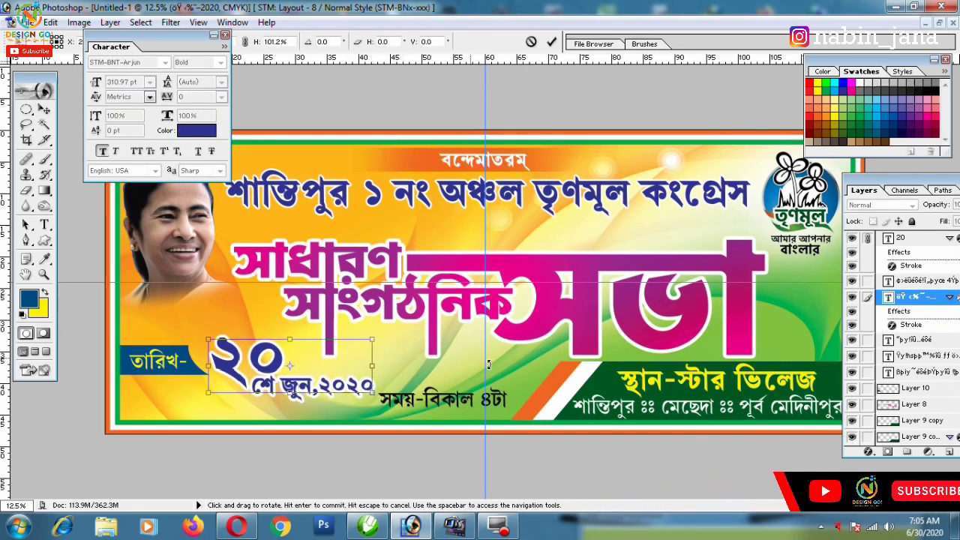
drag(571, 414, 593, 440)
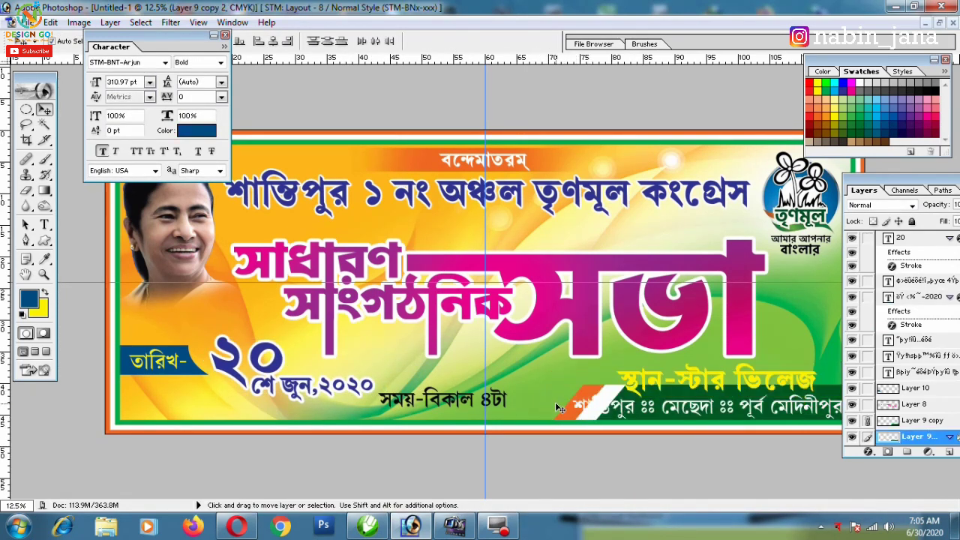
- Undo the stripe move and place a copy of the striped green band under the time text
key(ctrl+z)
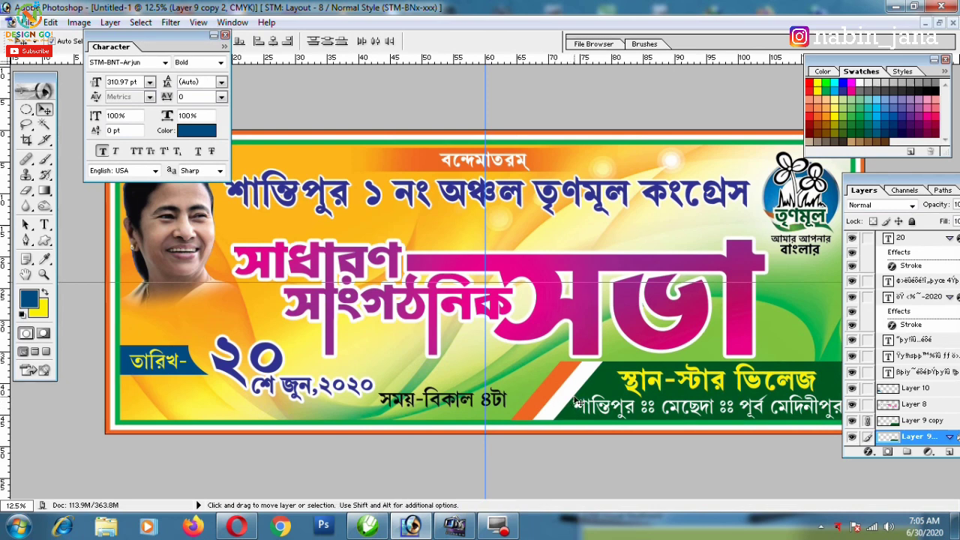
drag(577, 403, 377, 412)
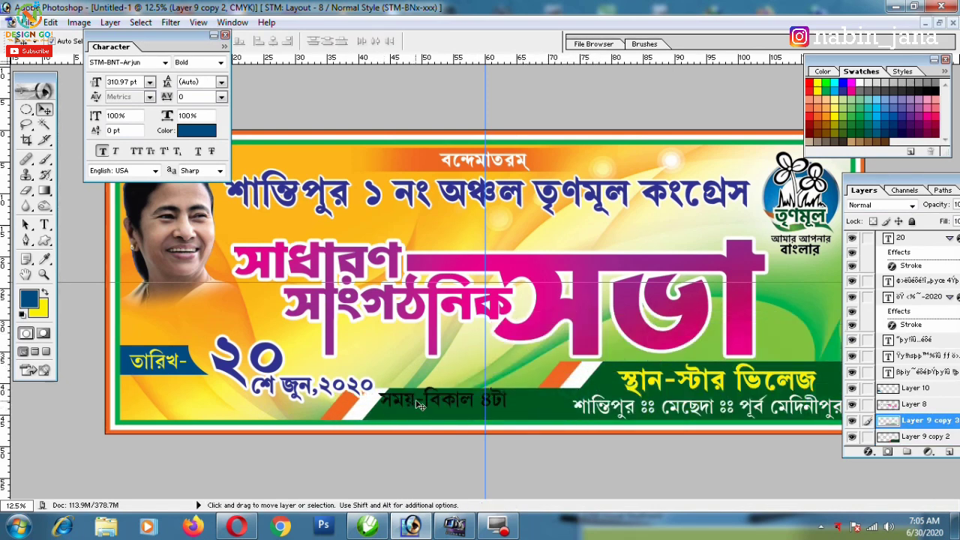
key(ctrl+plus)
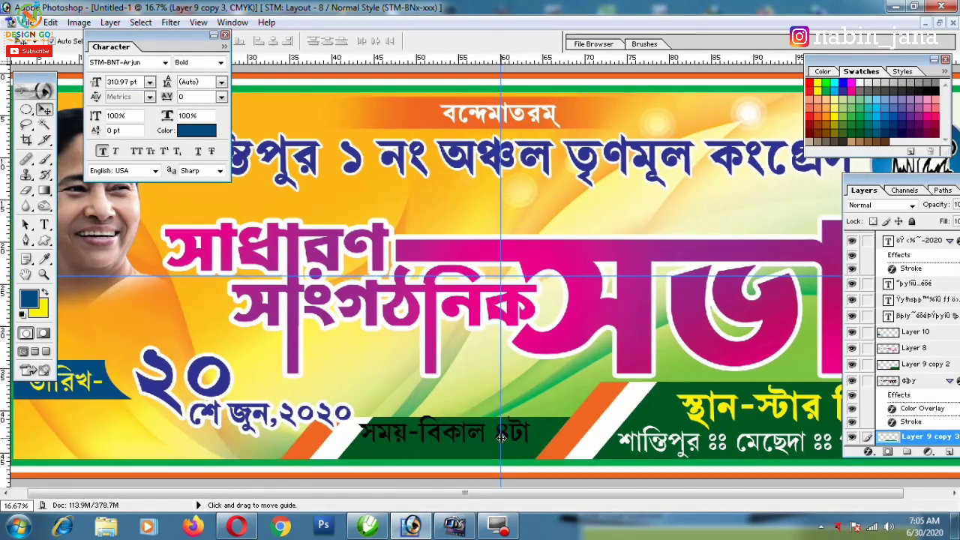
drag(475, 439, 480, 443)
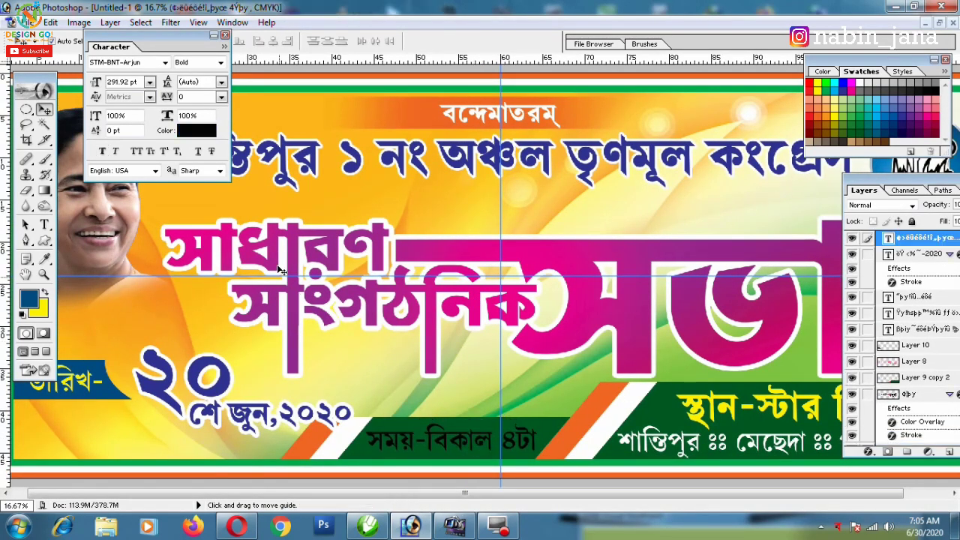
- Make the সময়-বিকাল ৪টা time text yellow (FFF200)
click(197, 132)
drag(533, 253, 262, 41)
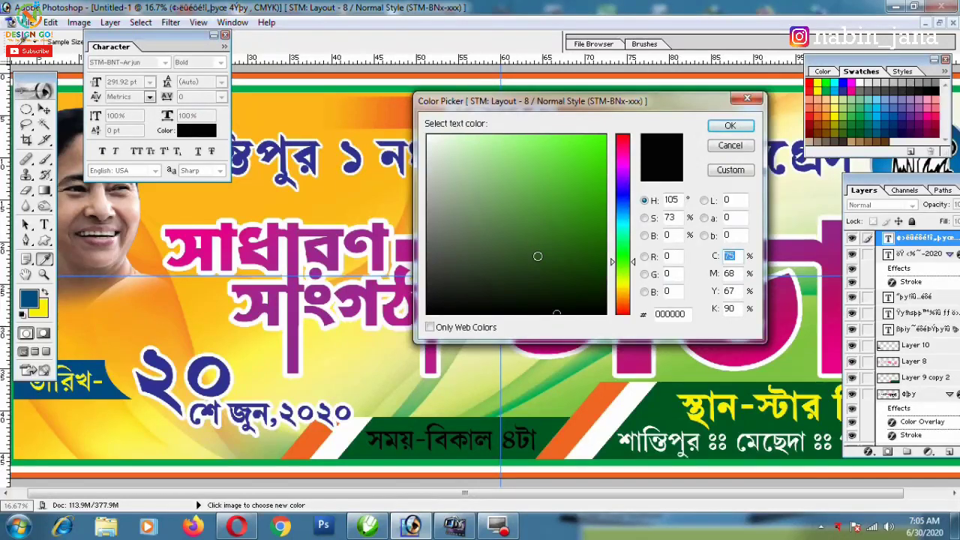
click(822, 87)
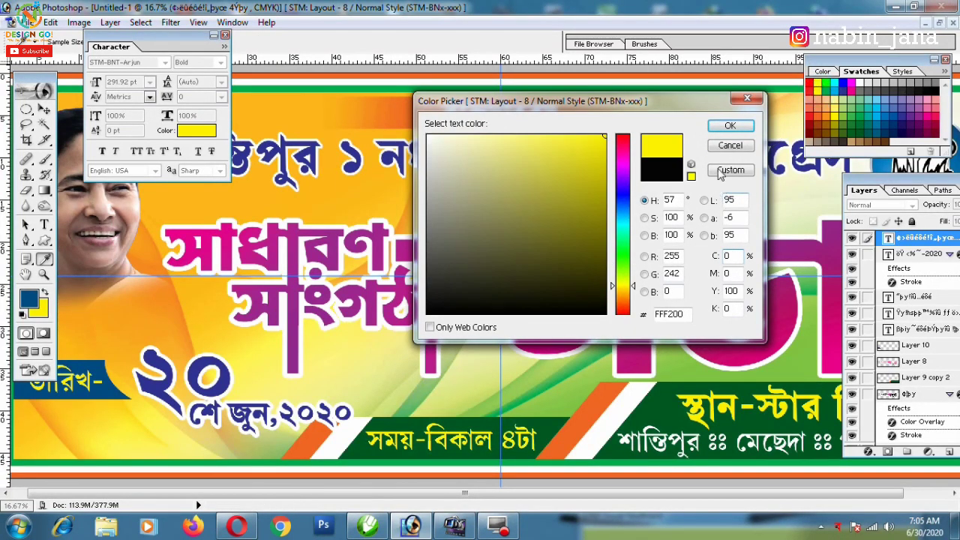
click(730, 125)
key(ctrl+Return)
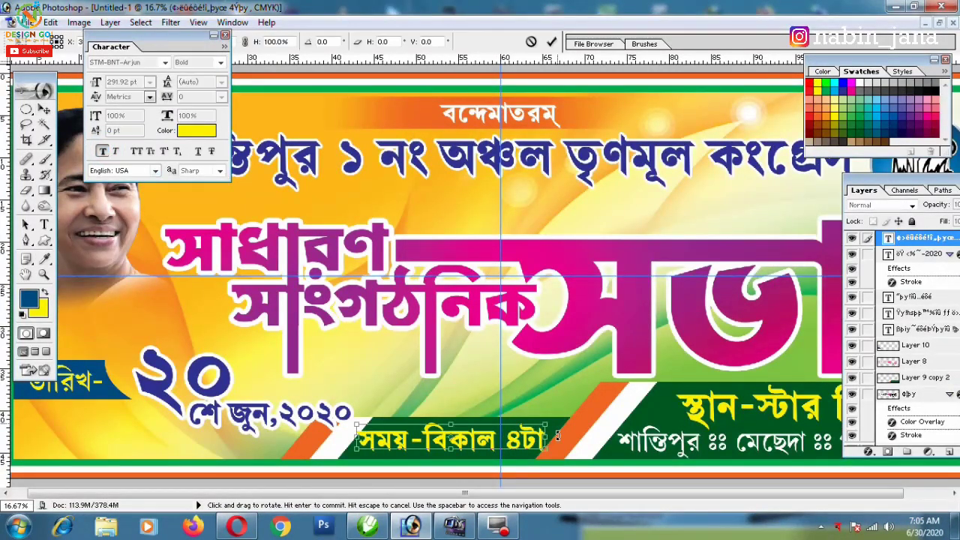
key(ctrl+t)
key(Return)
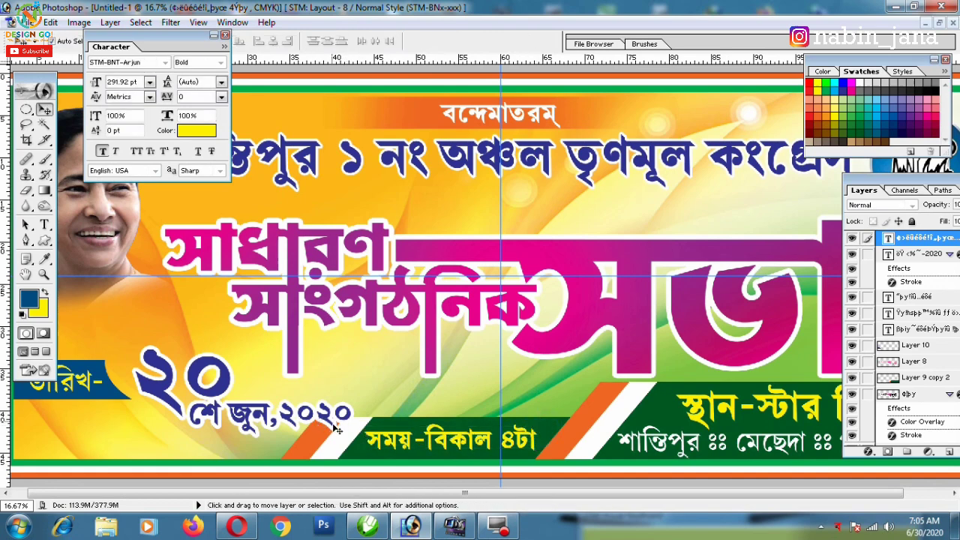
key(ctrl+minus)
ctrl+click(339, 417)
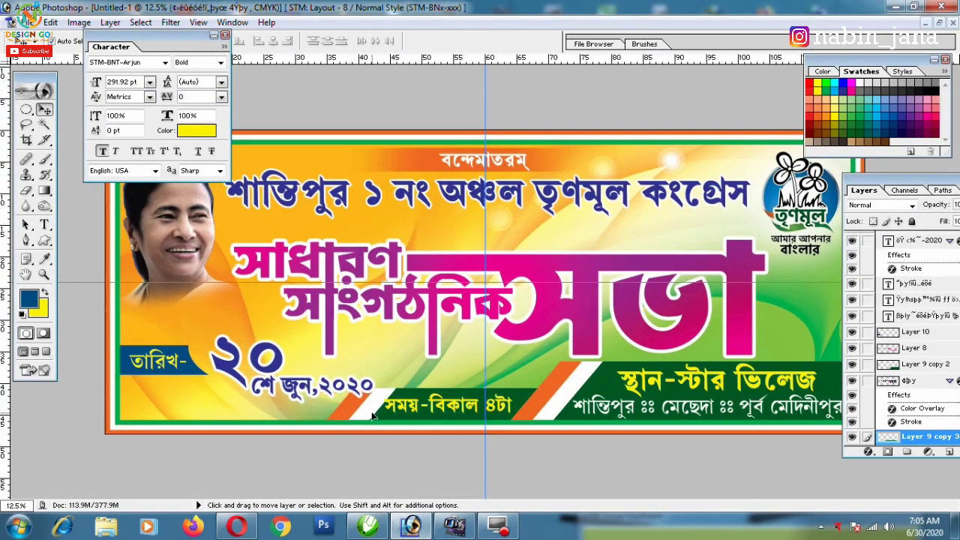
- Move the শে জুন,২০২০ date text down to the banner's lower left
ctrl+click(353, 386)
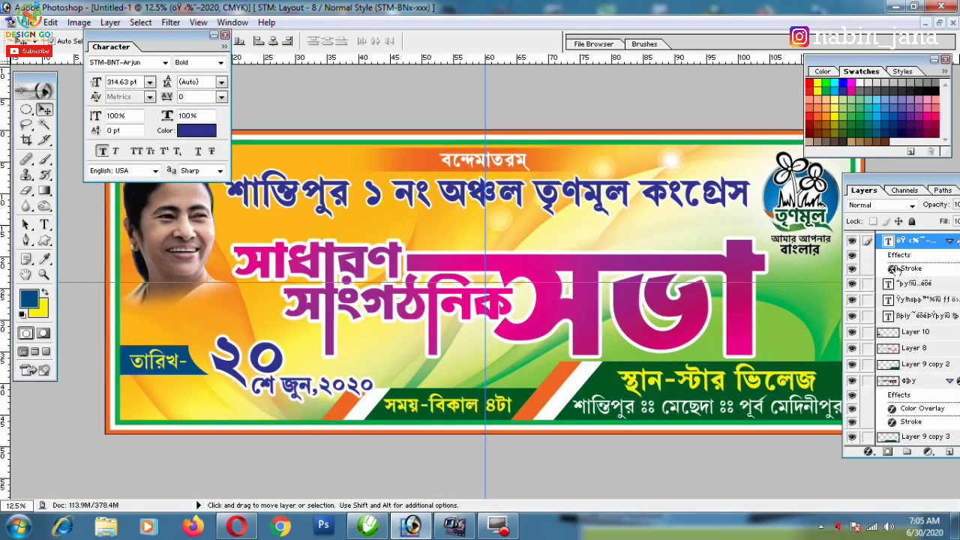
scroll(892, 270, up, 2)
scroll(899, 308, up, 1)
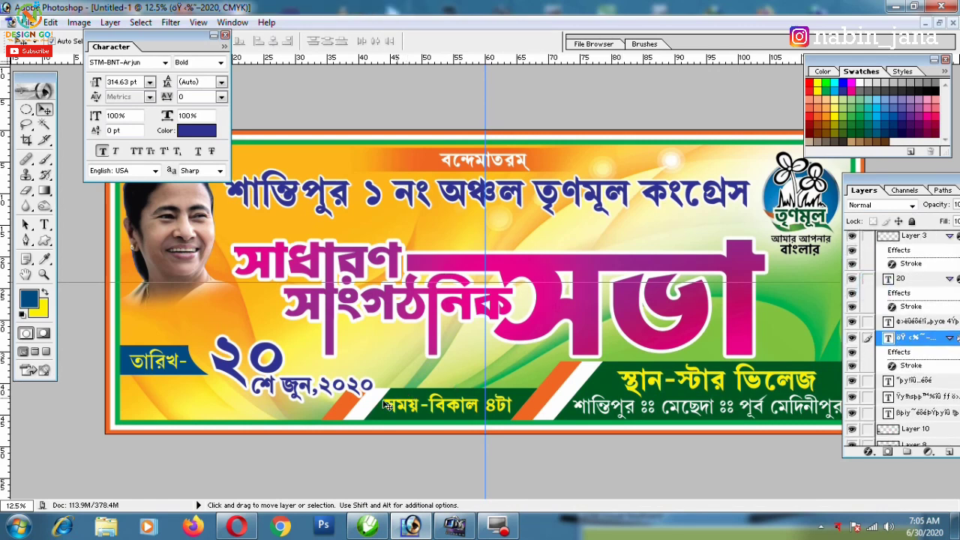
drag(309, 396, 243, 417)
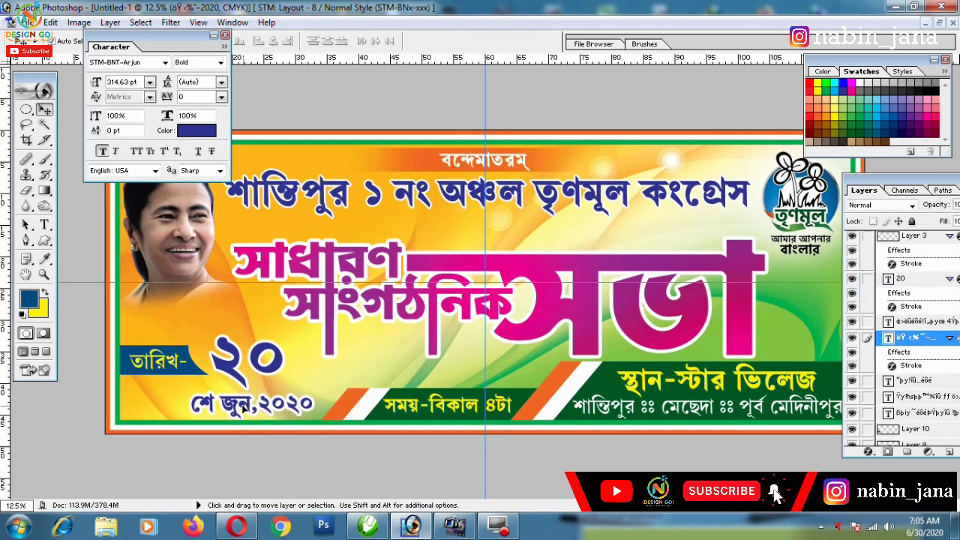
- Delete the word শে from the date text
click(44, 224)
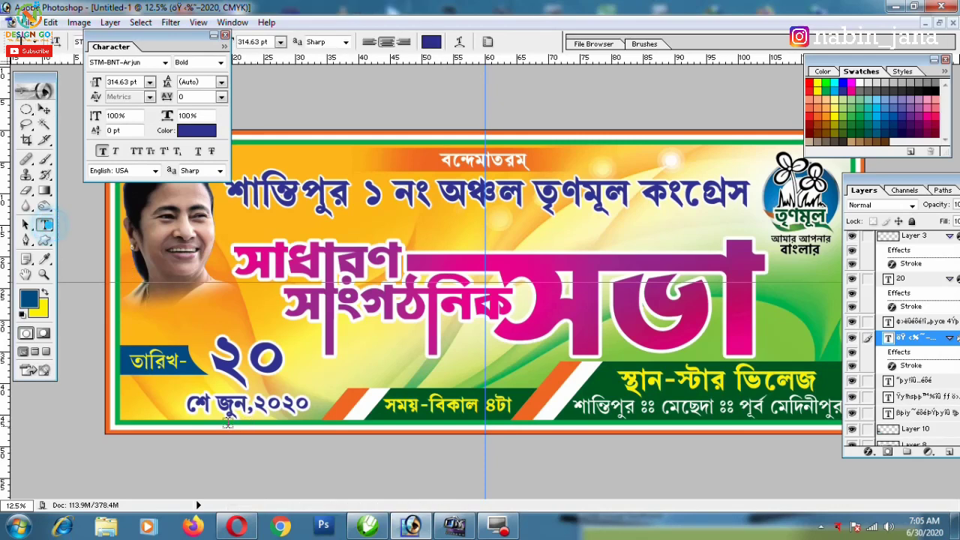
drag(134, 398, 210, 405)
key(BackSpace)
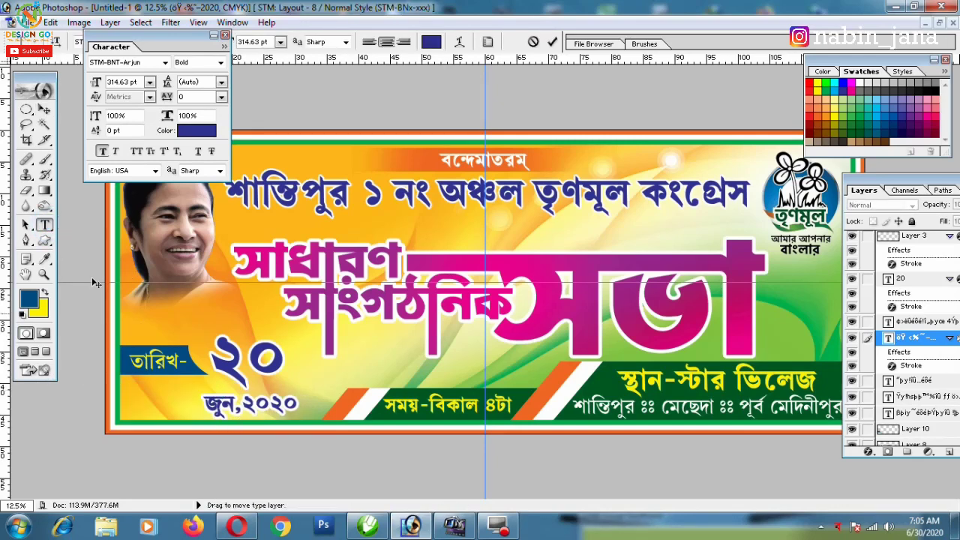
click(44, 109)
- Shift the large ২০ numerals slightly left
key(ctrl+plus)
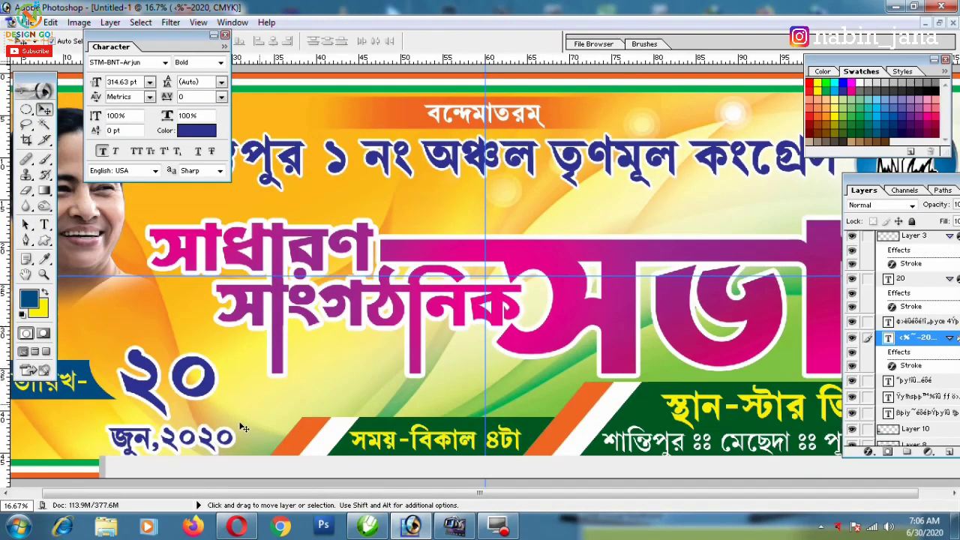
drag(261, 347, 292, 347)
drag(203, 375, 192, 371)
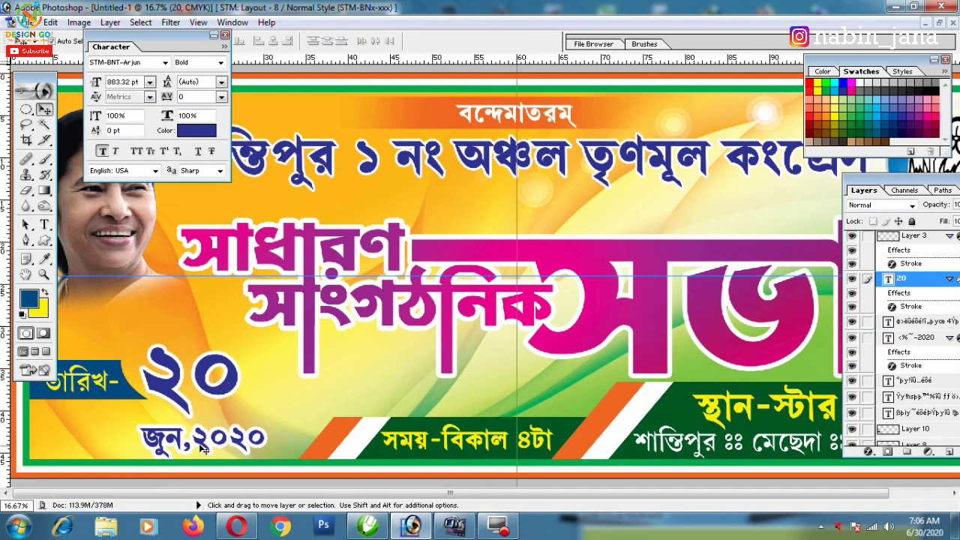
mouse_move(196, 442)
mouse_down()
mouse_move(186, 440)
mouse_move(303, 403)
mouse_up()
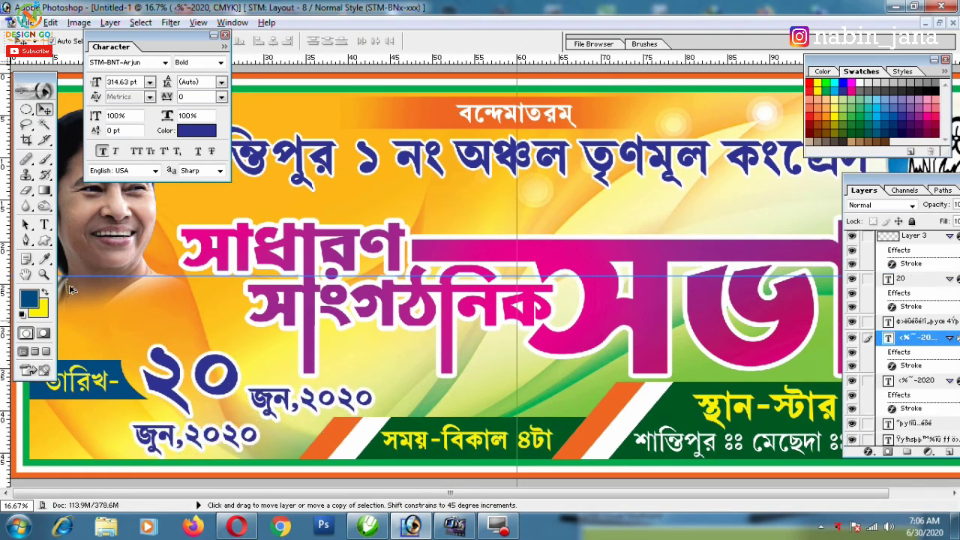
- Replace the copied date layer's text with শে
click(44, 224)
click(326, 398)
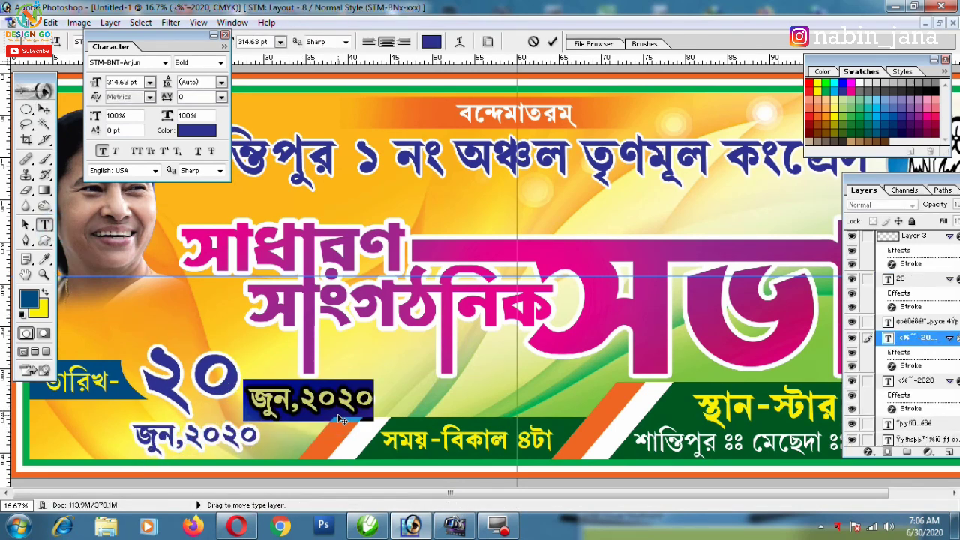
key(ctrl+a)
text(শে)
click(44, 109)
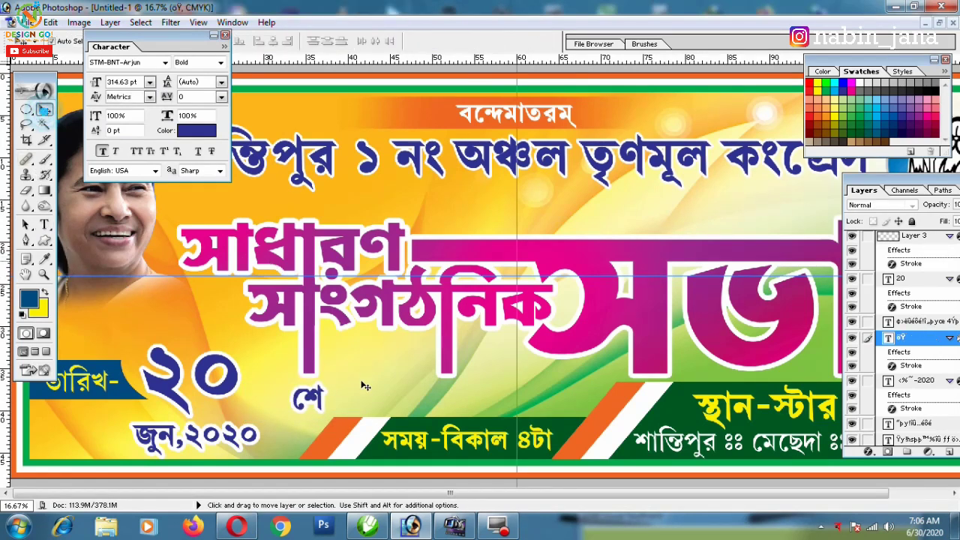
- Place the শে suffix beside ২০, nudge the date text, and check the whole banner
drag(313, 399, 269, 384)
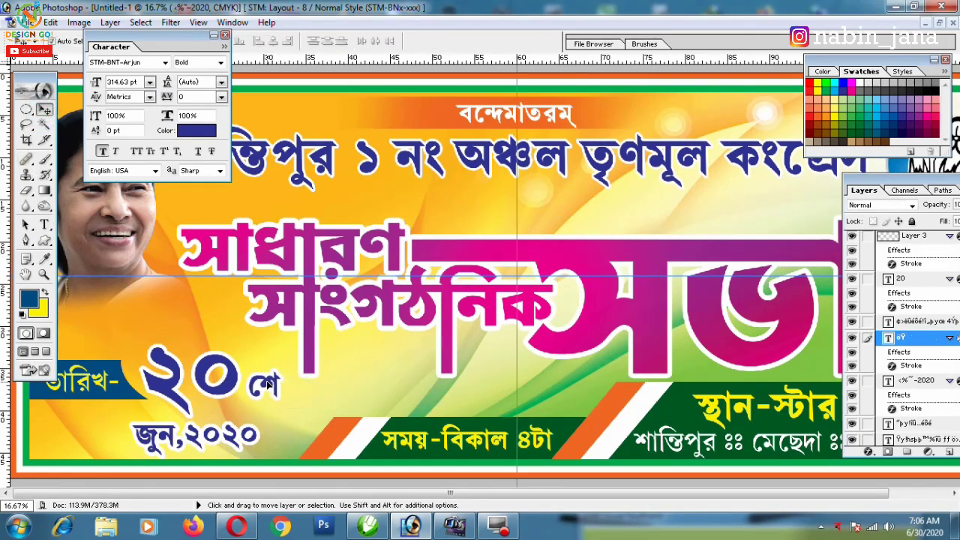
drag(254, 444, 264, 433)
key(ctrl+minus)
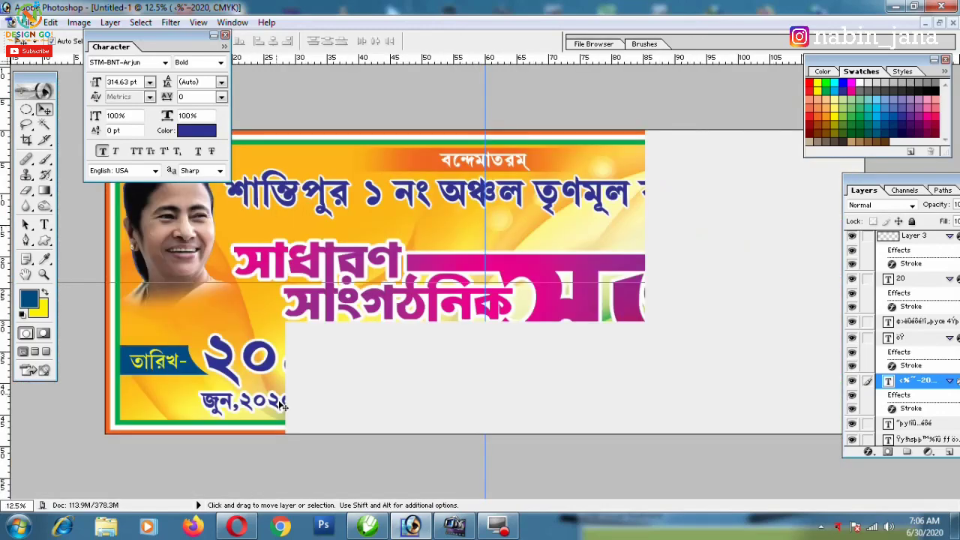
key(ctrl+plus)
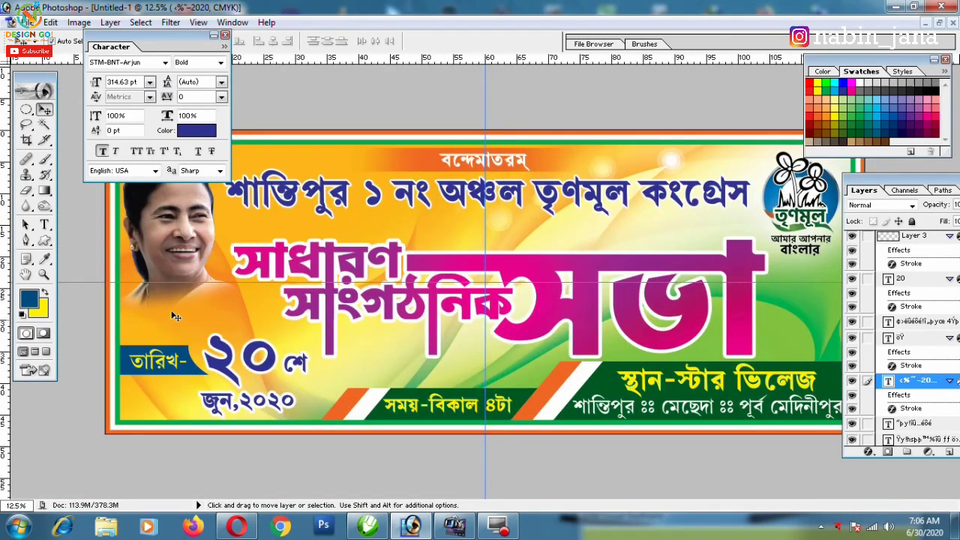
key(ctrl+minus)
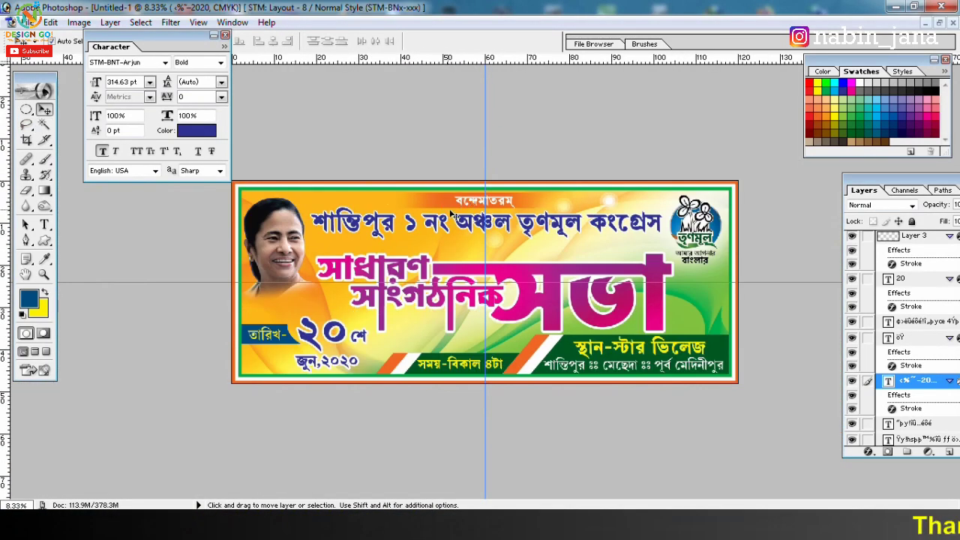
- Scale the তারিখ- label down slightly, to about 90%
drag(118, 47, 38, 30)
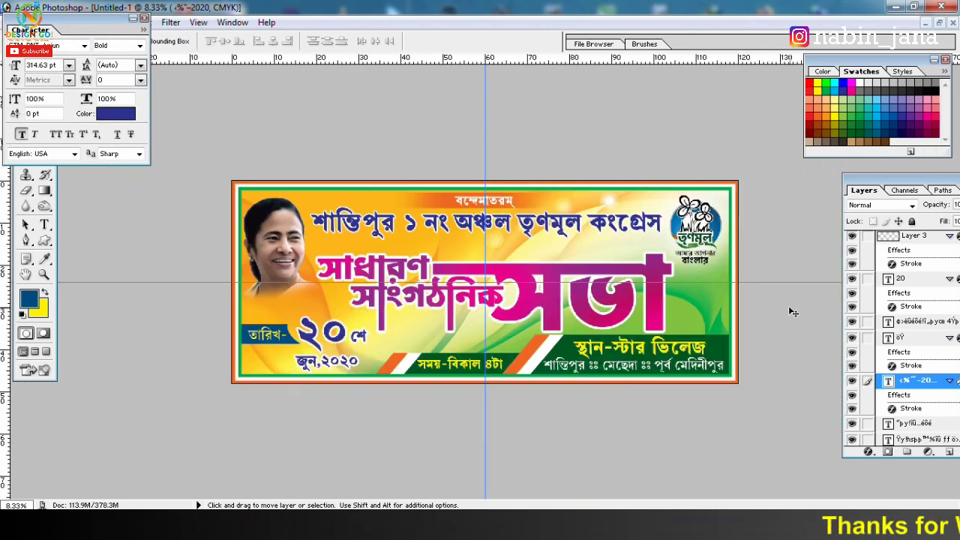
key(ctrl+plus)
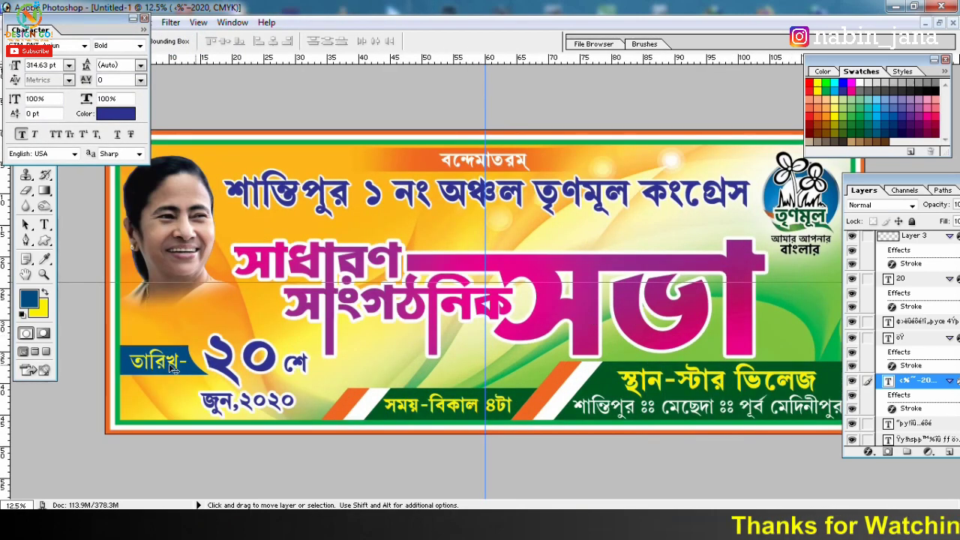
ctrl+click(170, 368)
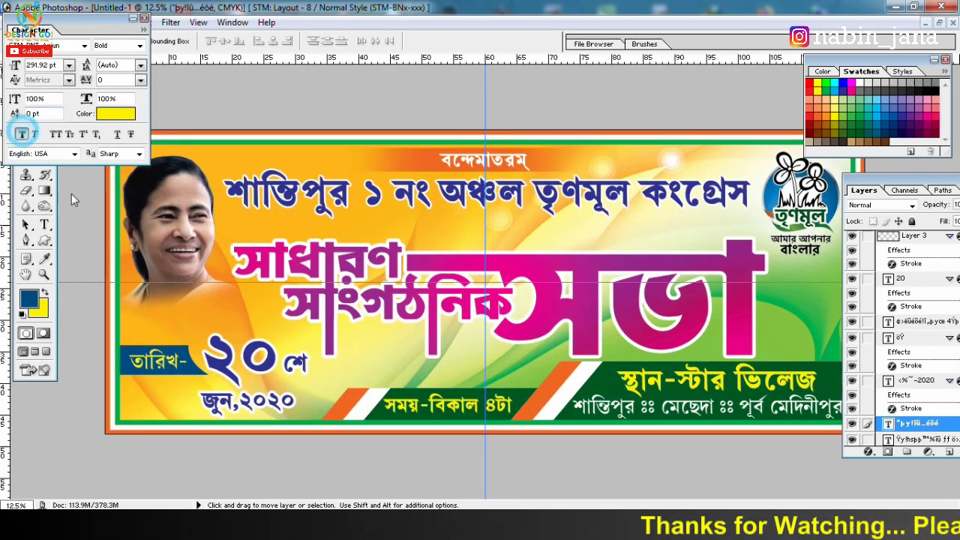
key(ctrl+t)
drag(205, 343, 194, 350)
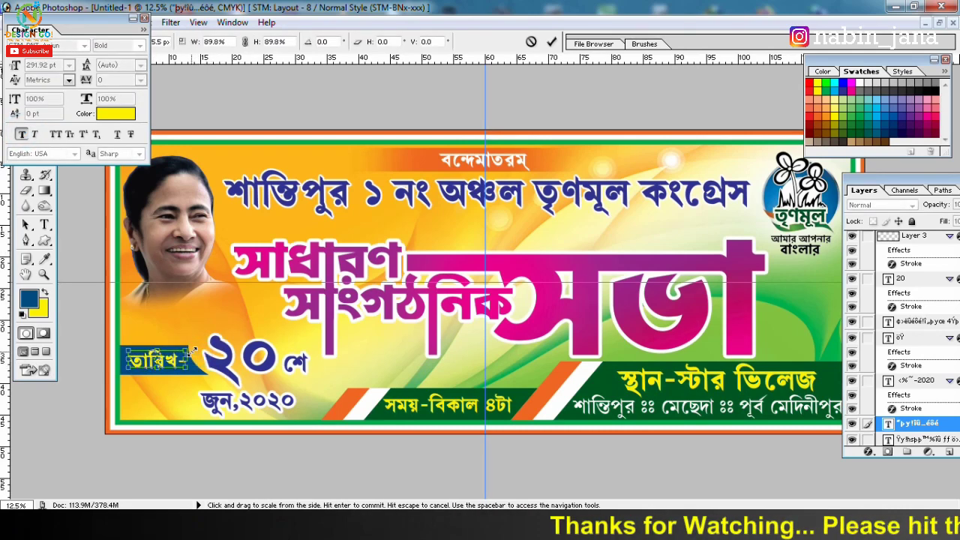
key(Return)
- Add a new empty layer and paste the copied rally-crowd photo into the banner
key(ctrl+shift+alt+n)
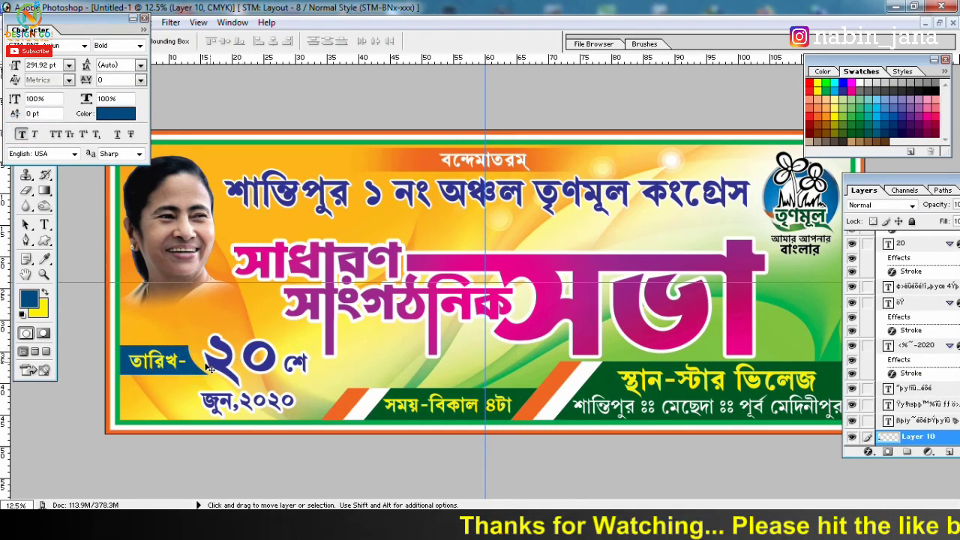
key(ctrl+minus)
key(ctrl+plus)
key(ctrl+minus)
ctrl+click(695, 320)
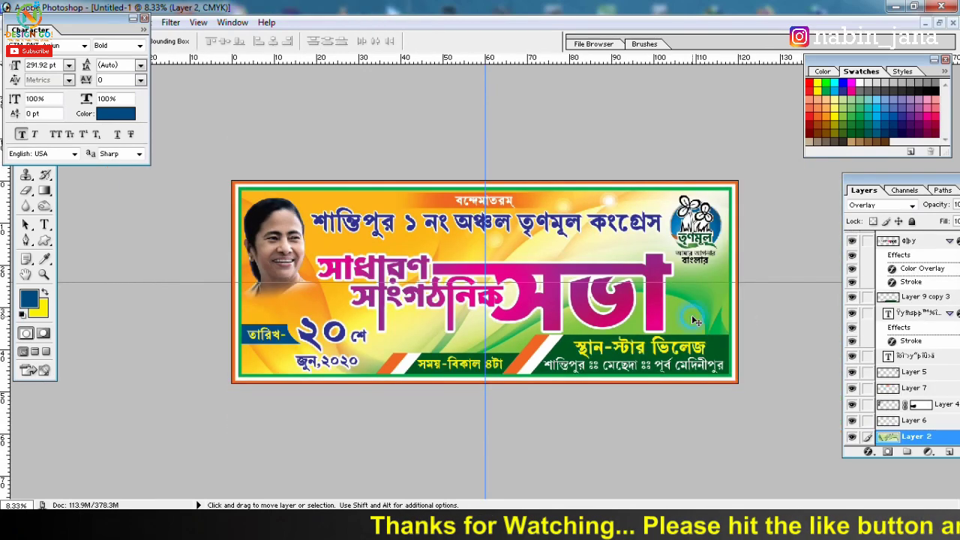
key(ctrl+v)
key(ctrl+t)
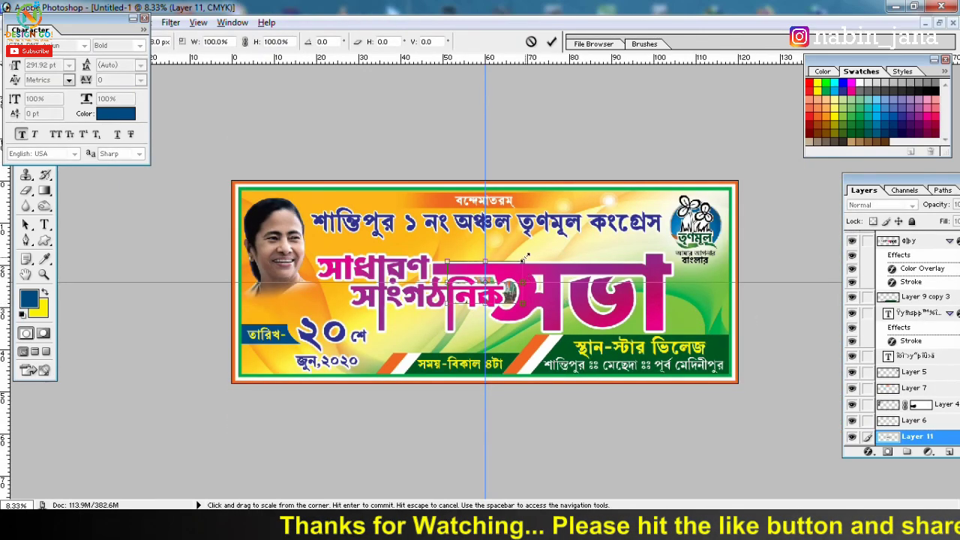
- Enlarge the crowd photo to about 170% and place it on the banner's right behind সভা
drag(525, 257, 584, 224)
drag(501, 264, 681, 288)
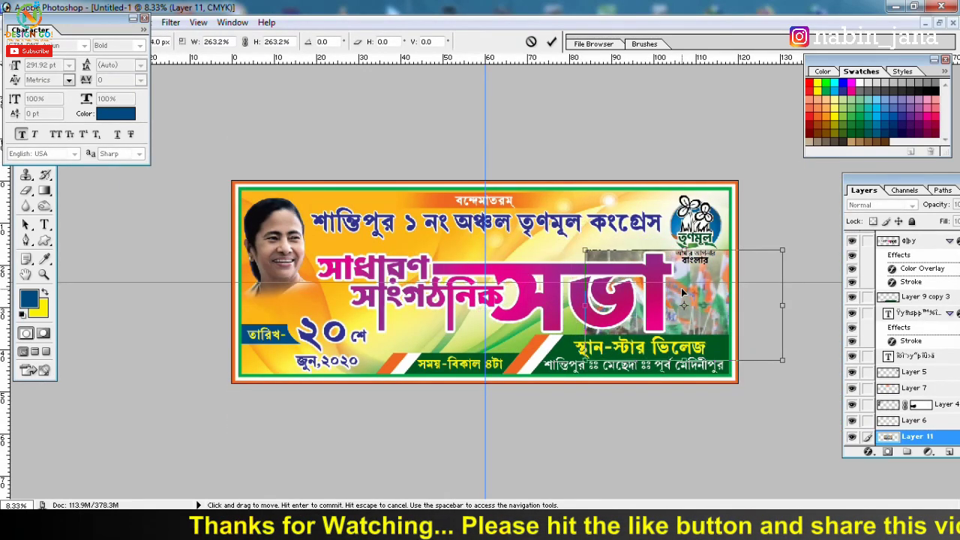
drag(782, 251, 749, 267)
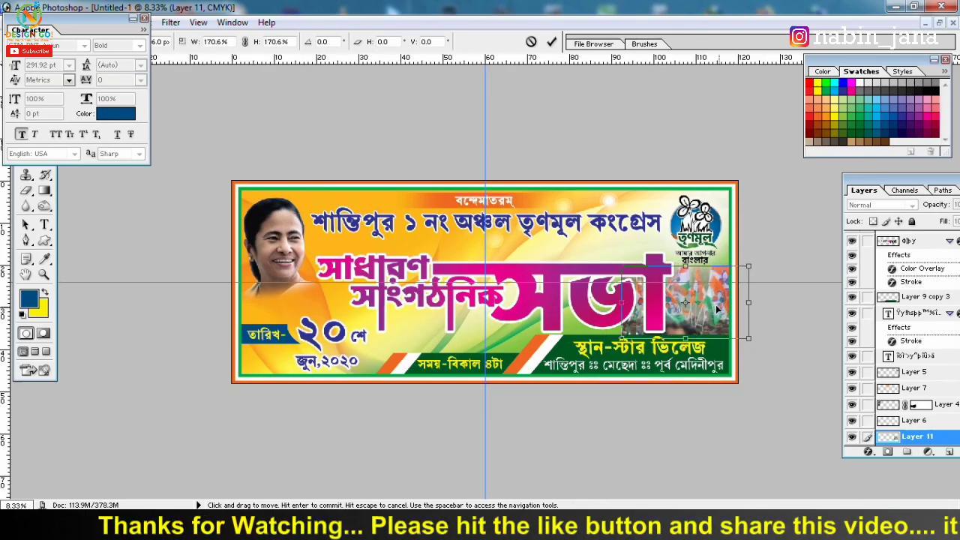
key(Return)
key(ctrl+plus)
key(ctrl+plus)
key(ctrl+plus)
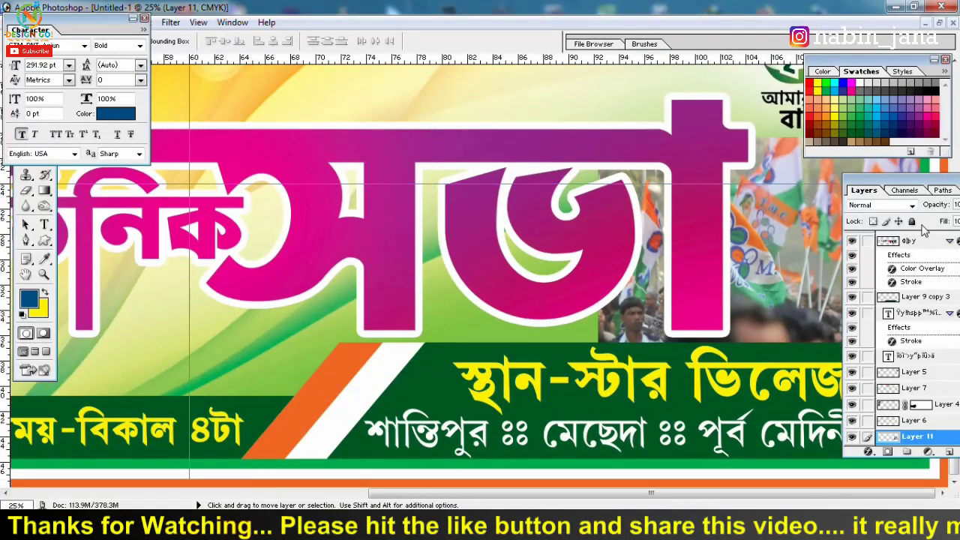
- Try Overlay, Hard Light, Luminosity, Linear Light, Vivid Light and Linear Dodge blending on the crowd photo
click(881, 205)
click(874, 328)
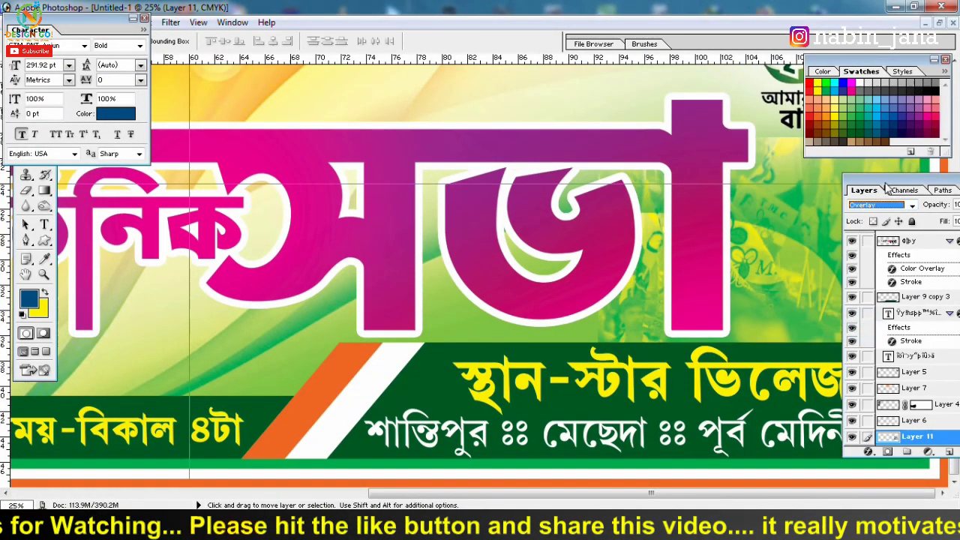
drag(887, 187, 271, 117)
click(275, 135)
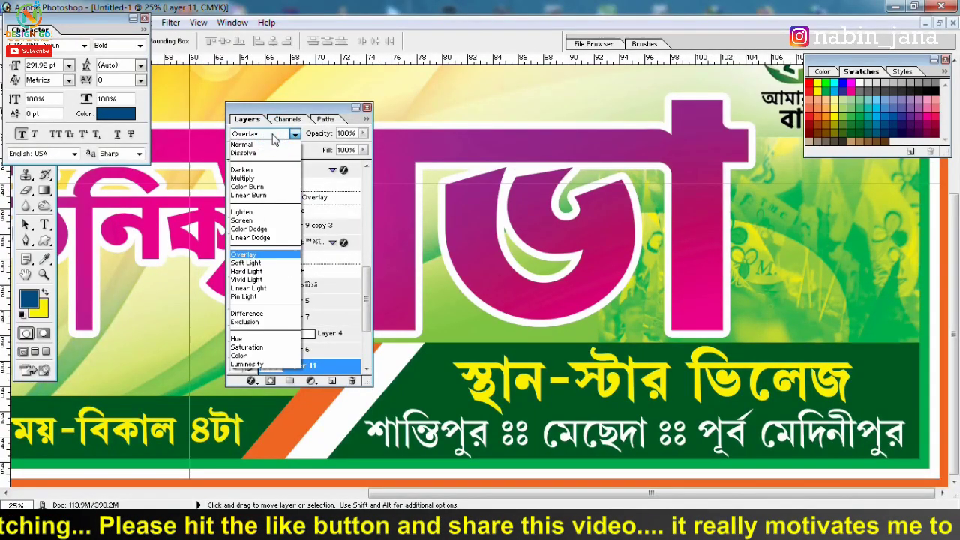
key(Down)
key(Down)
key(Return)
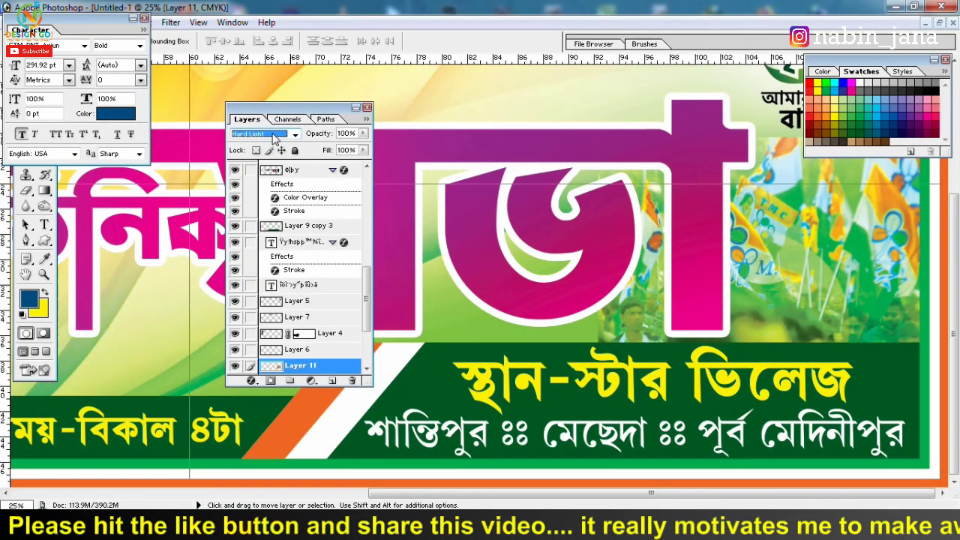
key(Down)
key(Down)
key(Down)
key(Down)
key(Down)
key(Down)
key(Down)
key(Down)
key(Down)
key(Down)
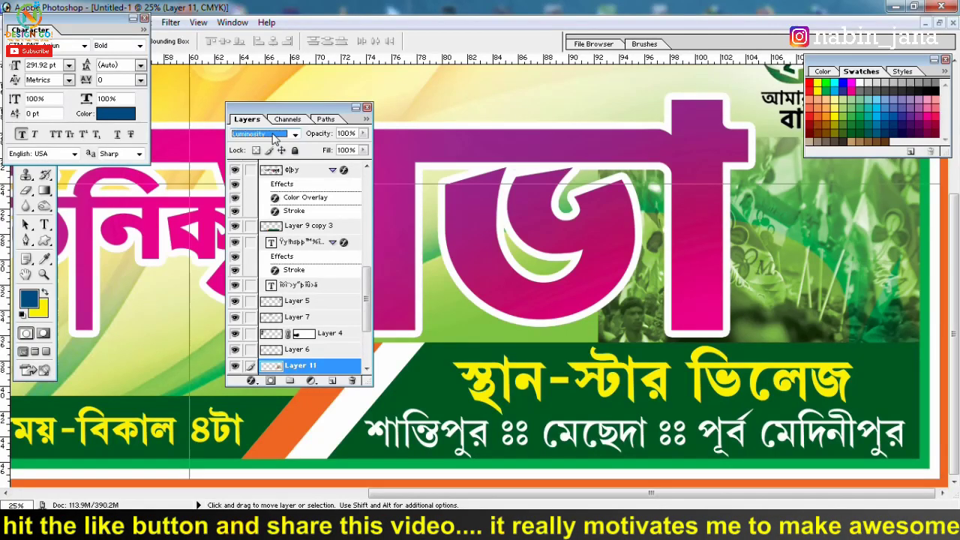
key(Up)
key(Up)
key(Up)
key(Up)
key(Up)
key(Up)
key(Up)
key(Up)
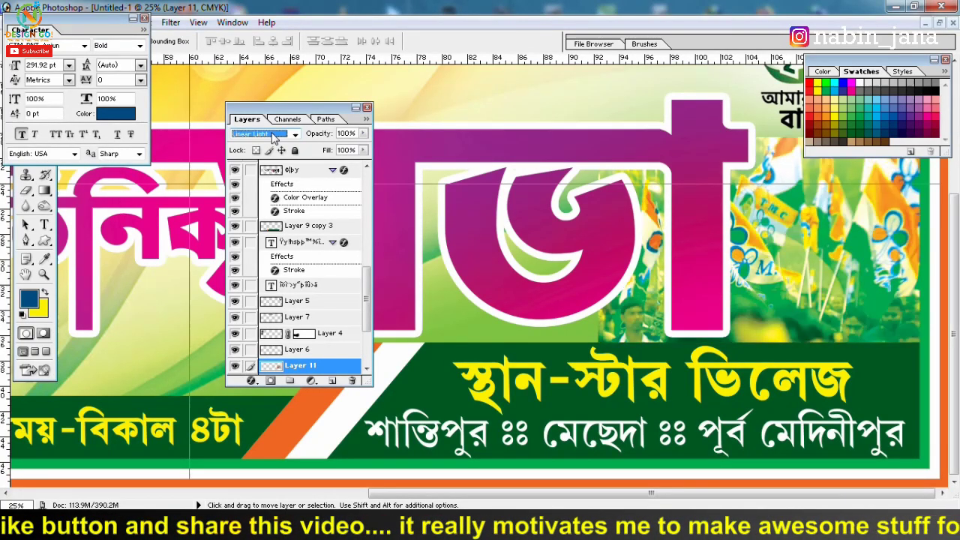
key(Up)
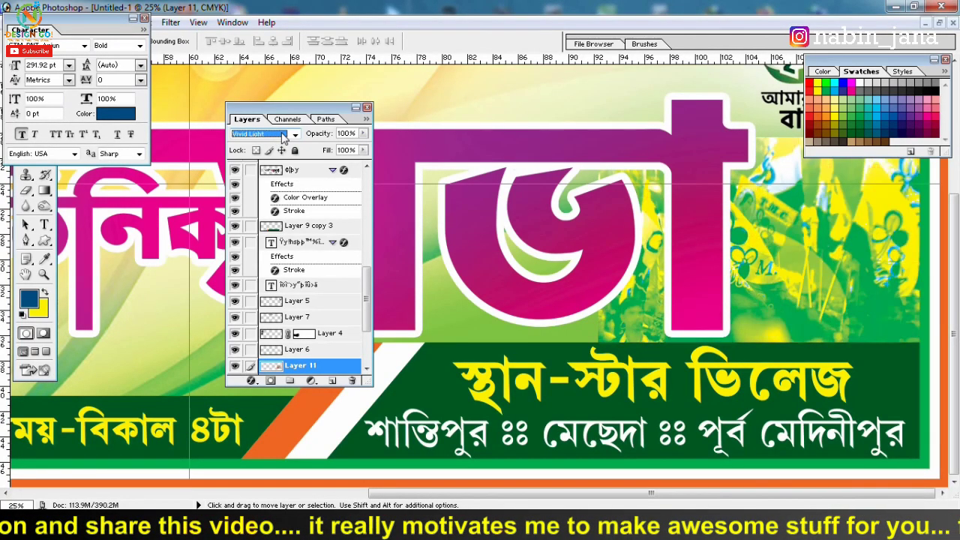
key(Up)
key(Up)
key(Up)
key(Up)
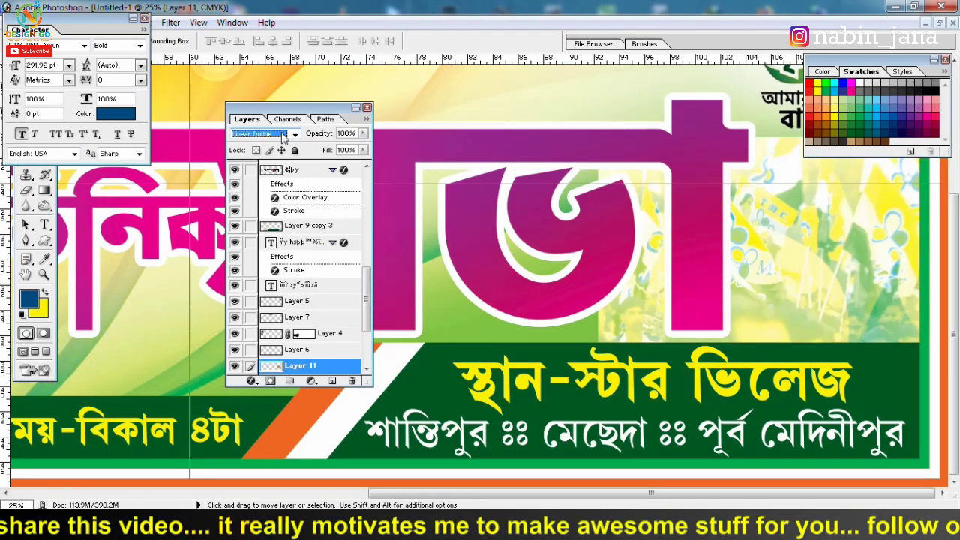
key(Up)
key(Up)
key(Up)
key(Up)
key(Up)
key(Up)
key(Up)
key(Up)
key(Up)
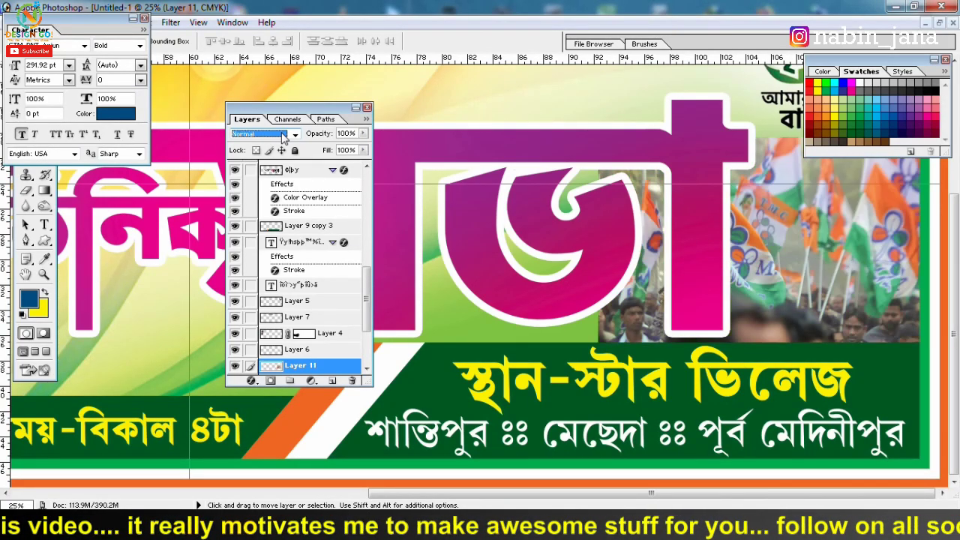
key(ctrl+minus)
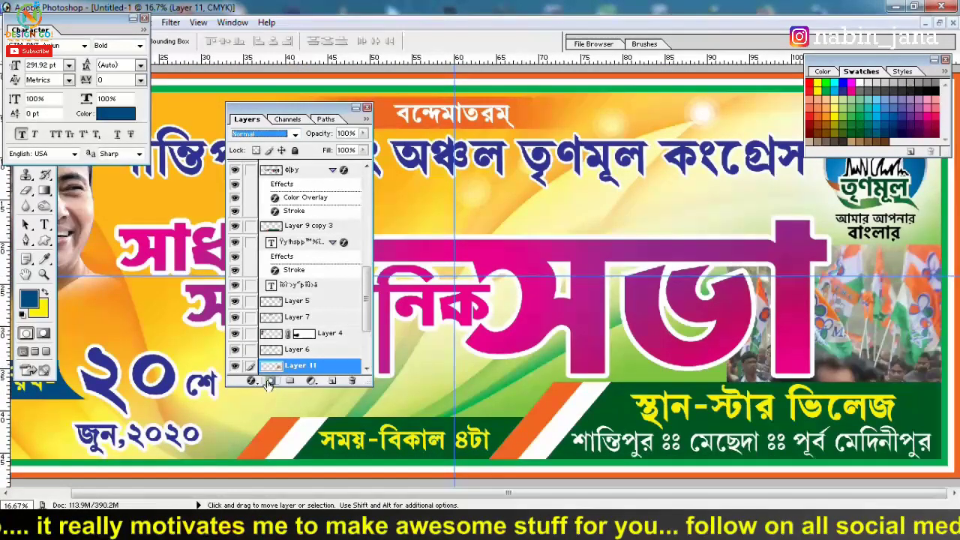
- Add a mask to the crowd photo layer, erase parts of it, and enlarge it slightly
click(268, 381)
click(26, 191)
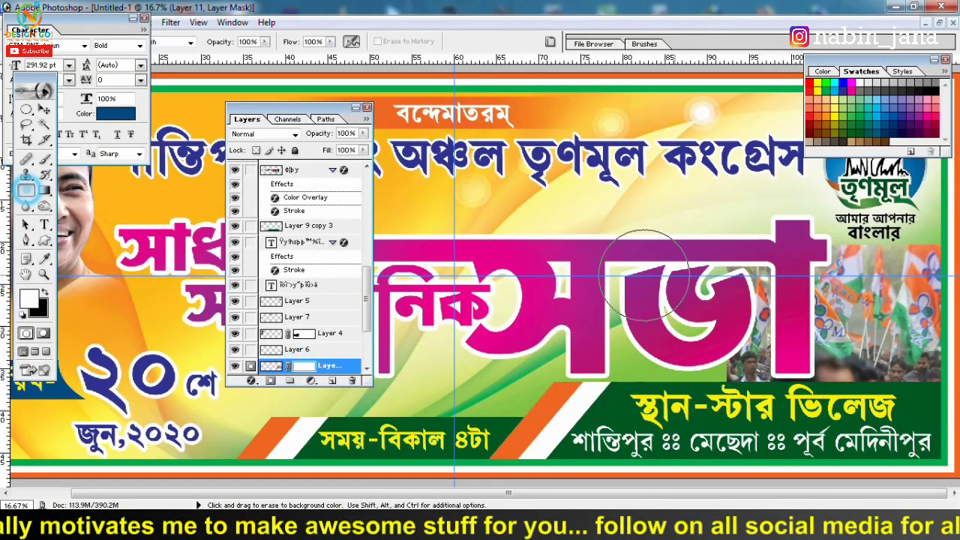
key(ctrl+minus)
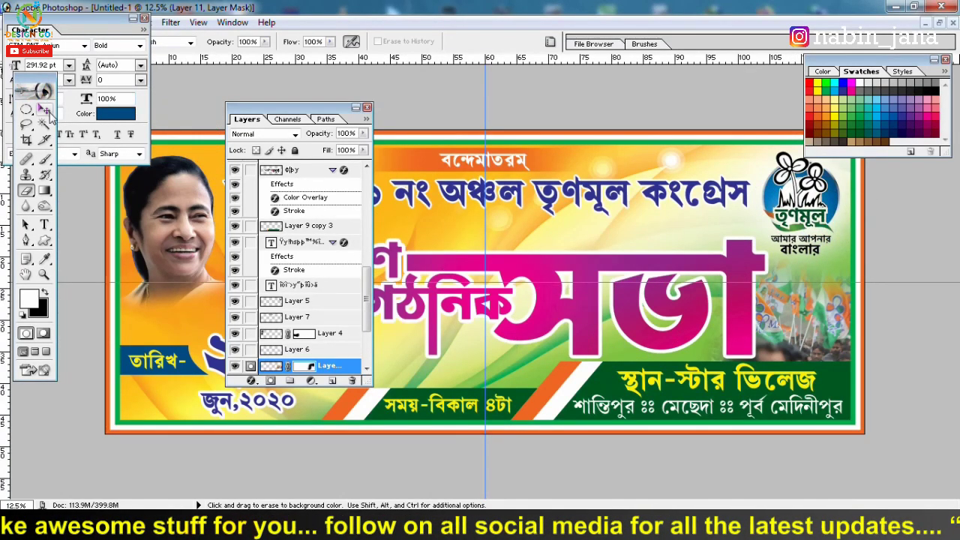
key(ctrl+t)
drag(906, 249, 910, 244)
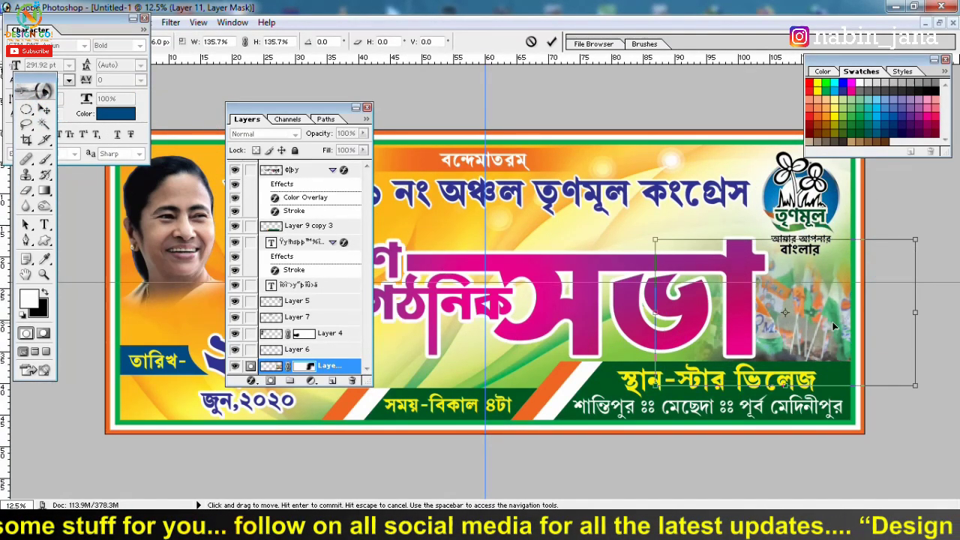
key(Return)
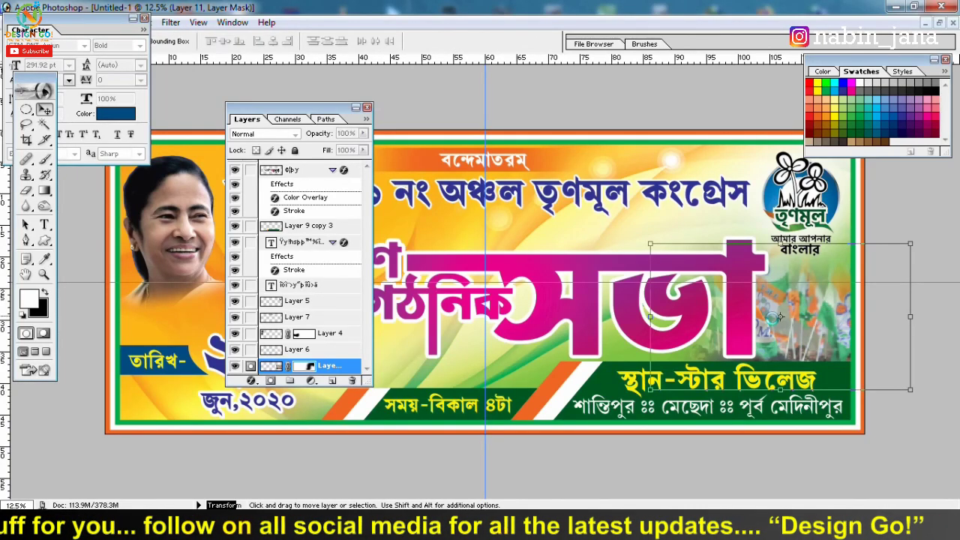
- Set the crowd photo layer to Overlay blend mode
key(ctrl+minus)
click(266, 134)
click(244, 254)
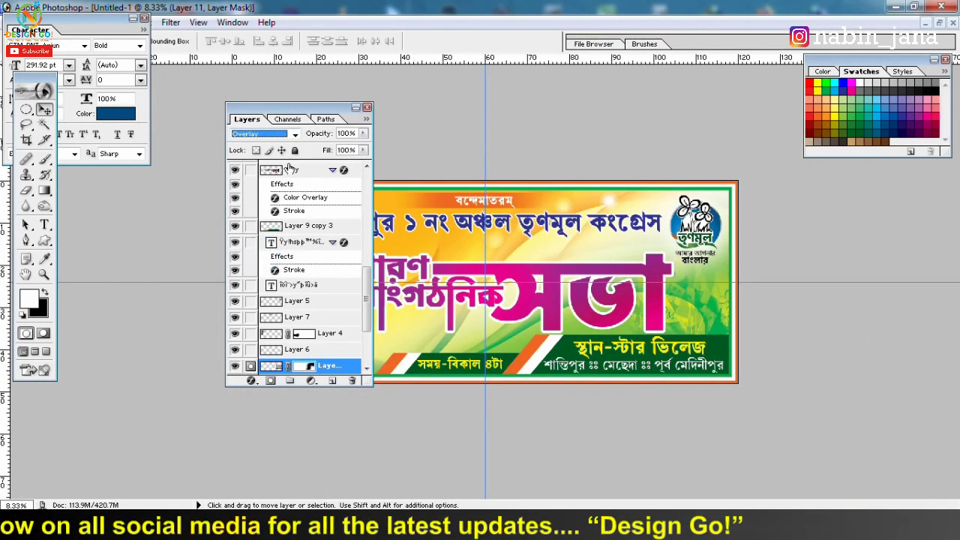
drag(292, 107, 802, 212)
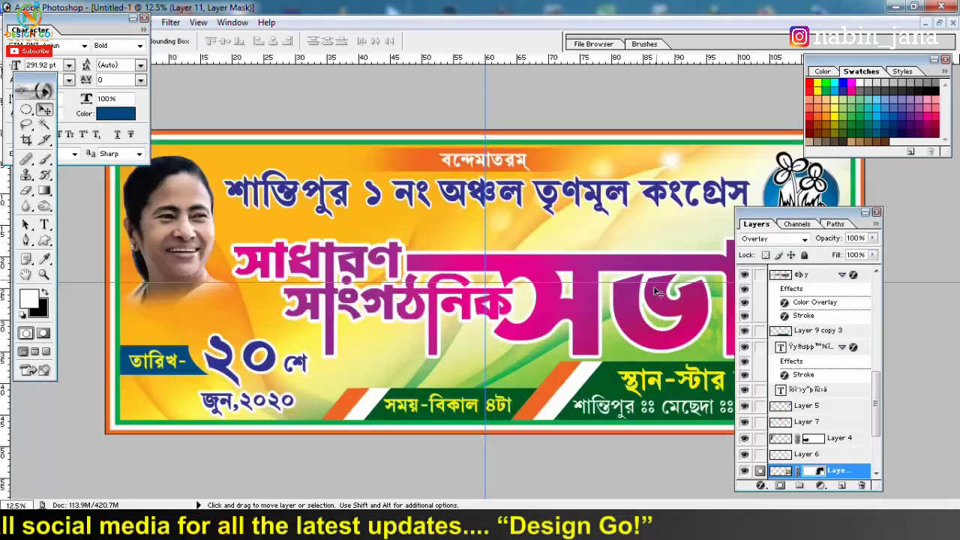
key(ctrl+plus)
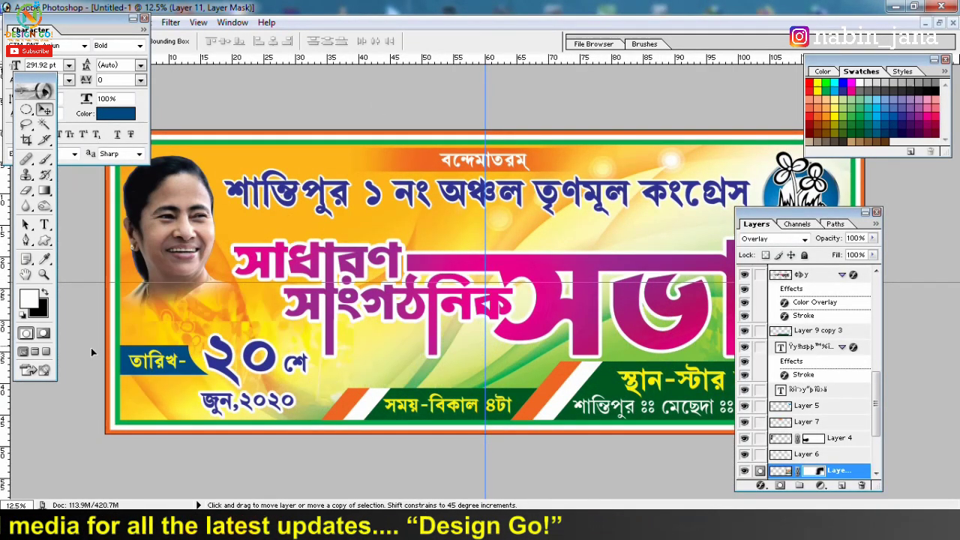
click(781, 239)
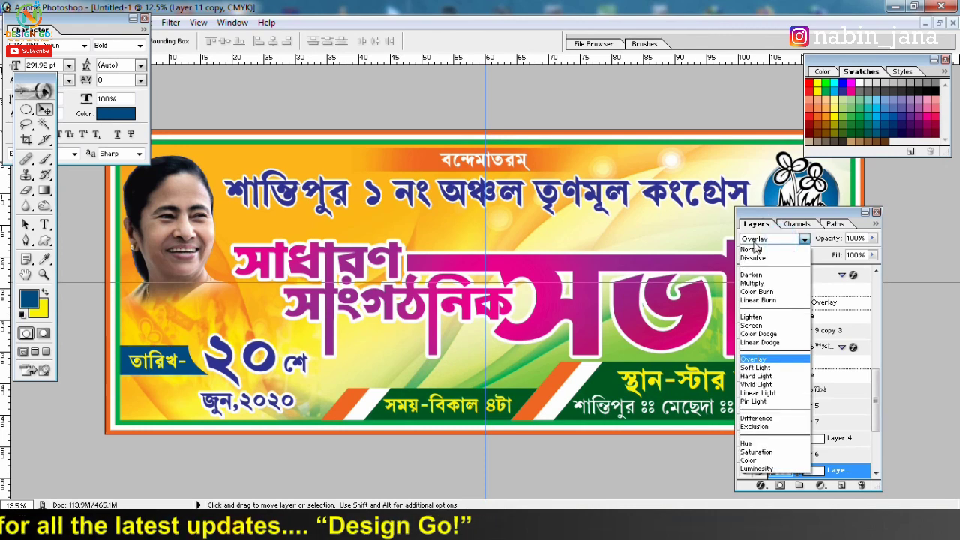
- Set the photo copy to Normal, enlarge it to about 135%, and erase its hard edge near the headline
click(758, 247)
key(ctrl+t)
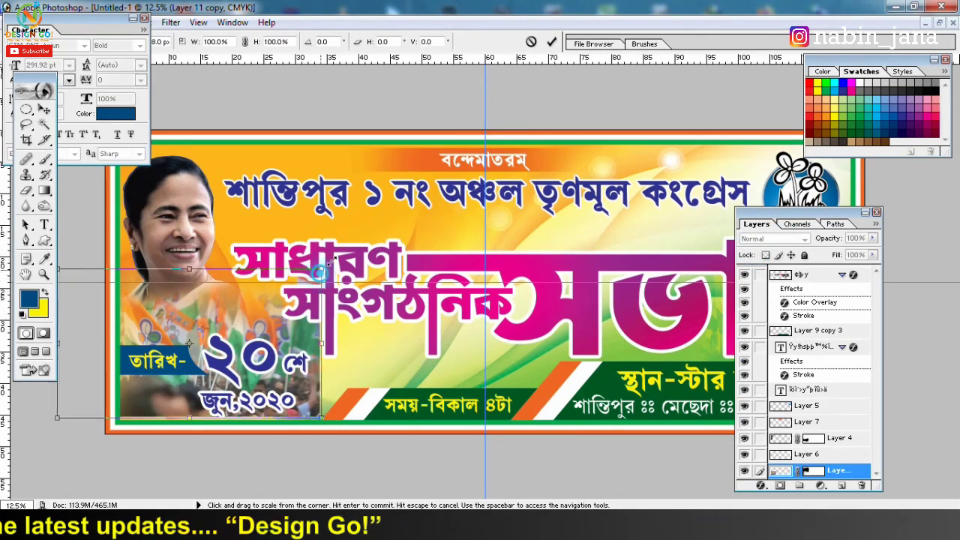
mouse_move(324, 313)
mouse_down()
mouse_move(450, 364)
mouse_move(448, 390)
mouse_up()
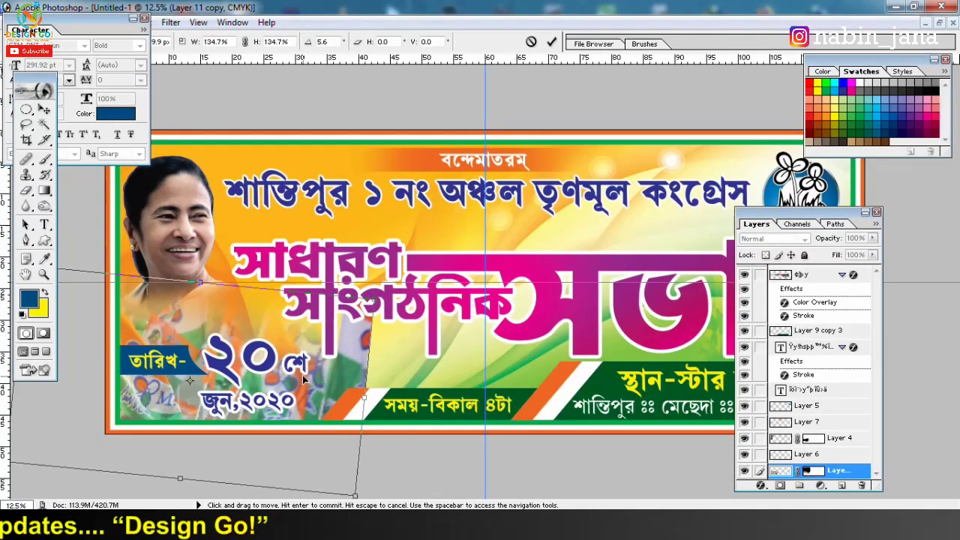
key(Return)
click(26, 190)
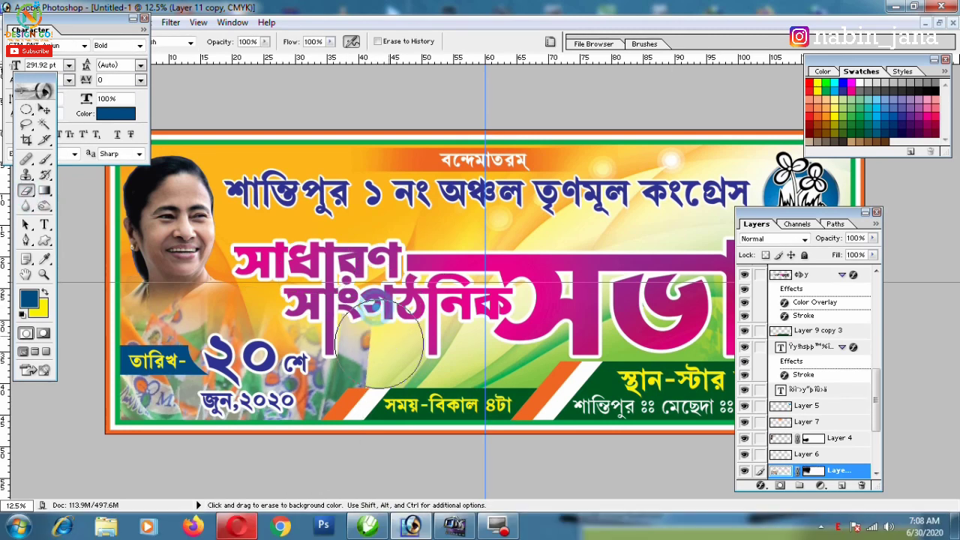
drag(379, 349, 365, 403)
key(ctrl+minus)
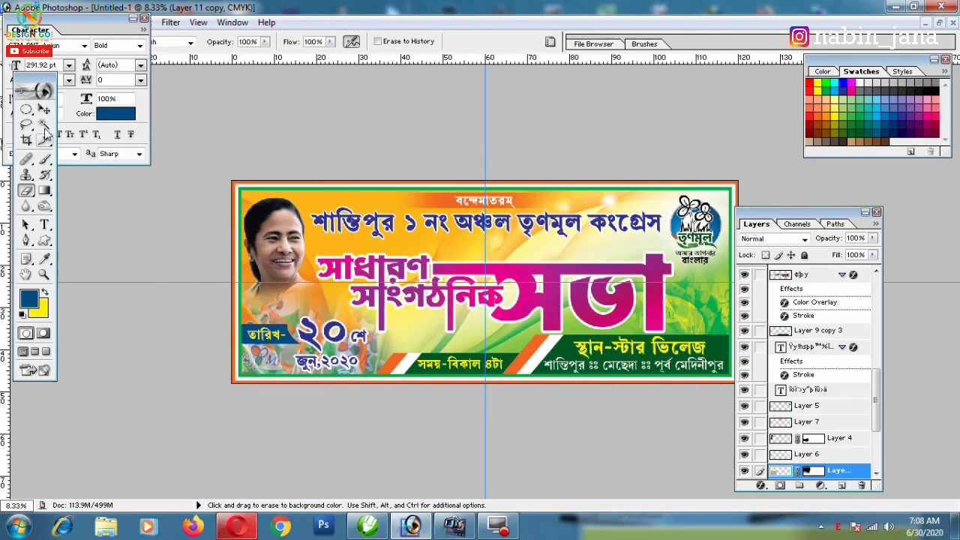
- Blend the photo copy with Darken and move it toward the banner centre
key(v)
drag(797, 211, 826, 177)
click(797, 205)
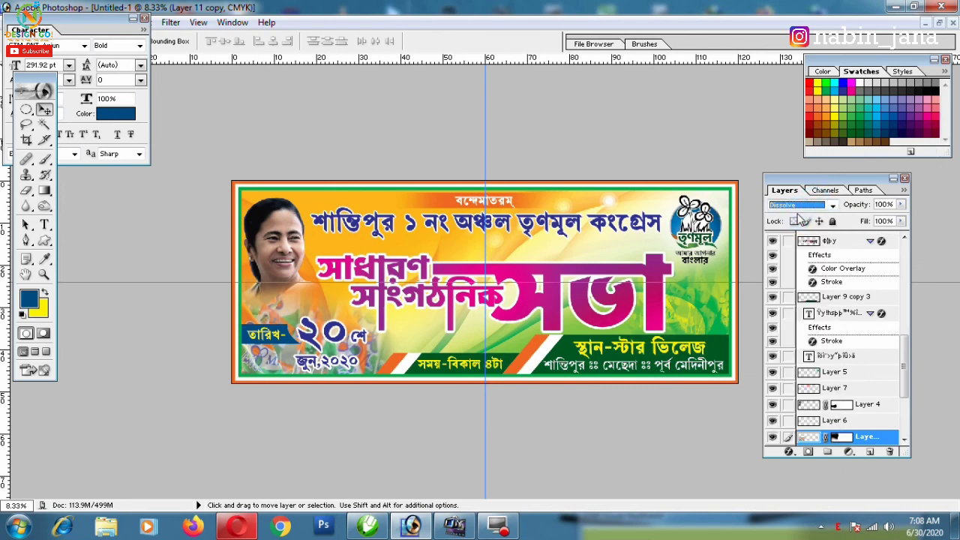
key(Down)
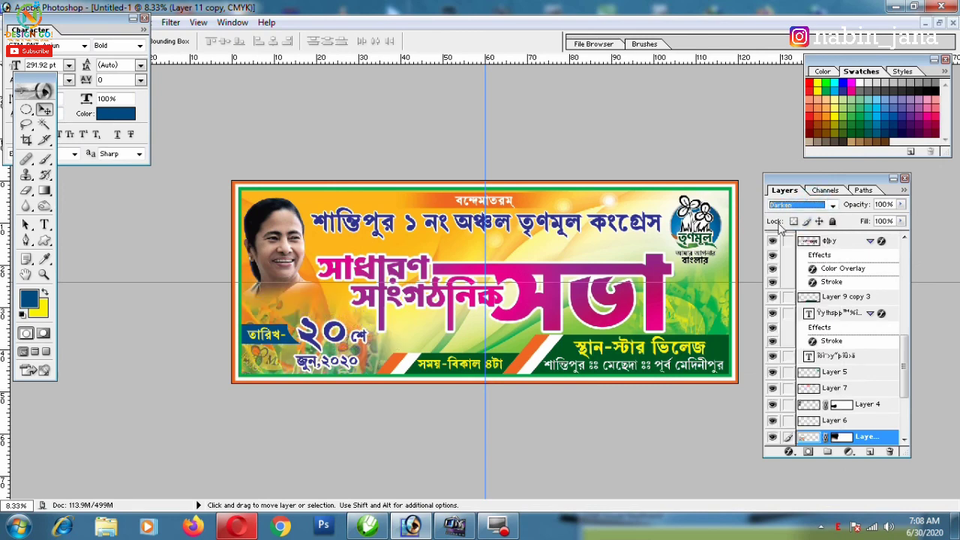
key(ctrl+plus)
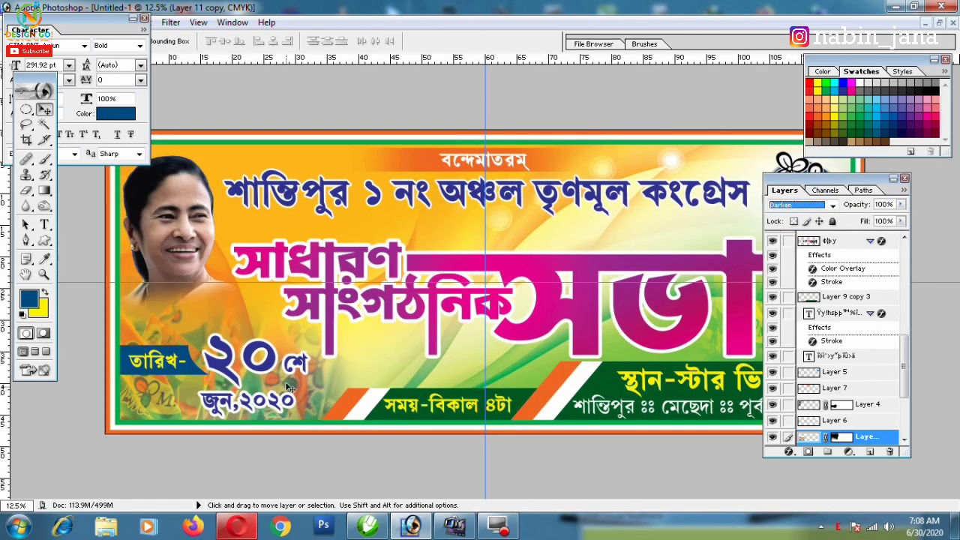
mouse_move(279, 377)
mouse_down()
mouse_move(493, 413)
mouse_move(450, 408)
mouse_up()
key(ctrl+minus)
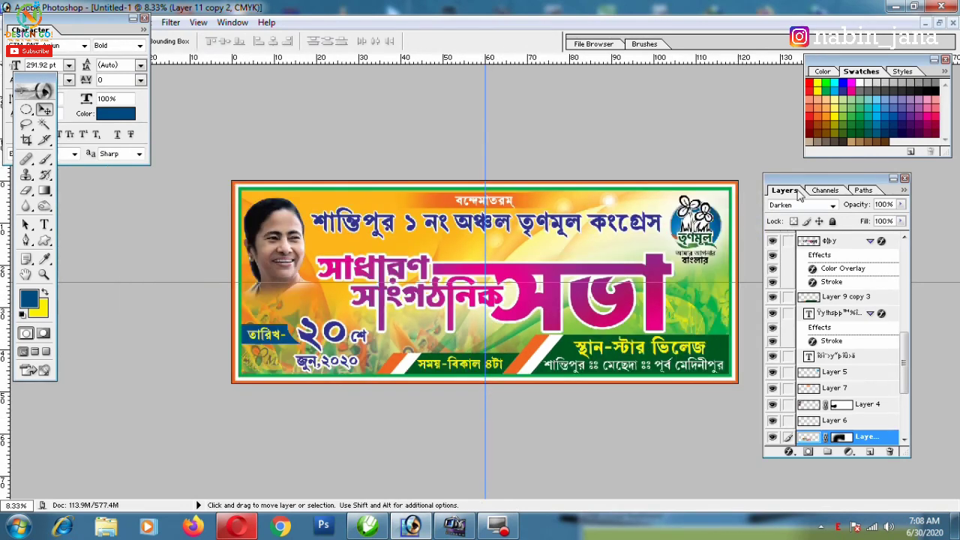
key(ctrl+plus)
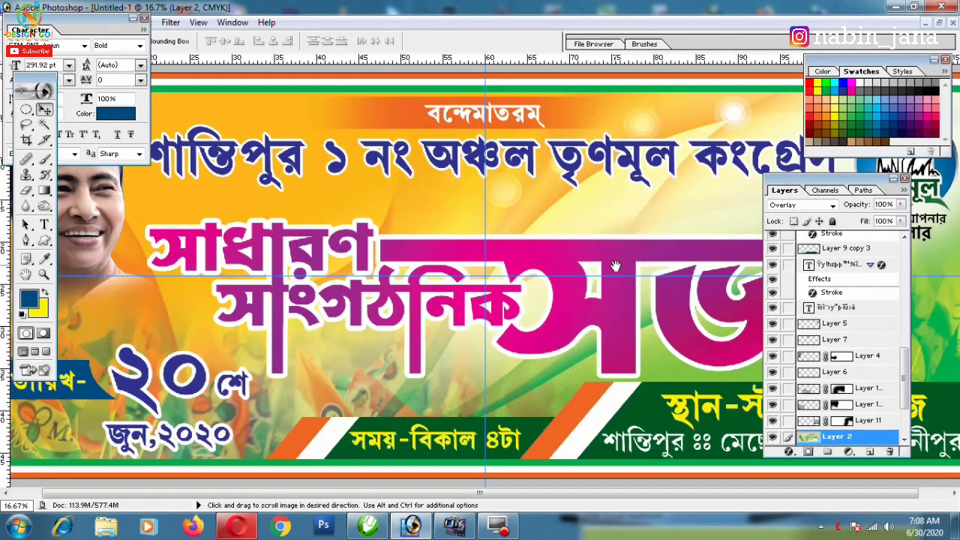
- Shrink the bottom address line to 98%
drag(747, 209, 716, 210)
drag(825, 180, 429, 124)
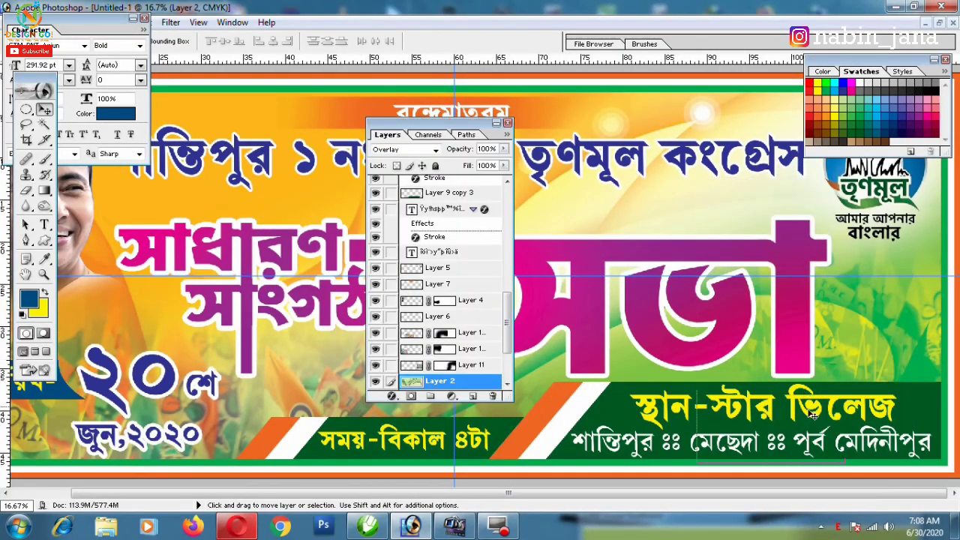
click(844, 448)
key(ctrl+t)
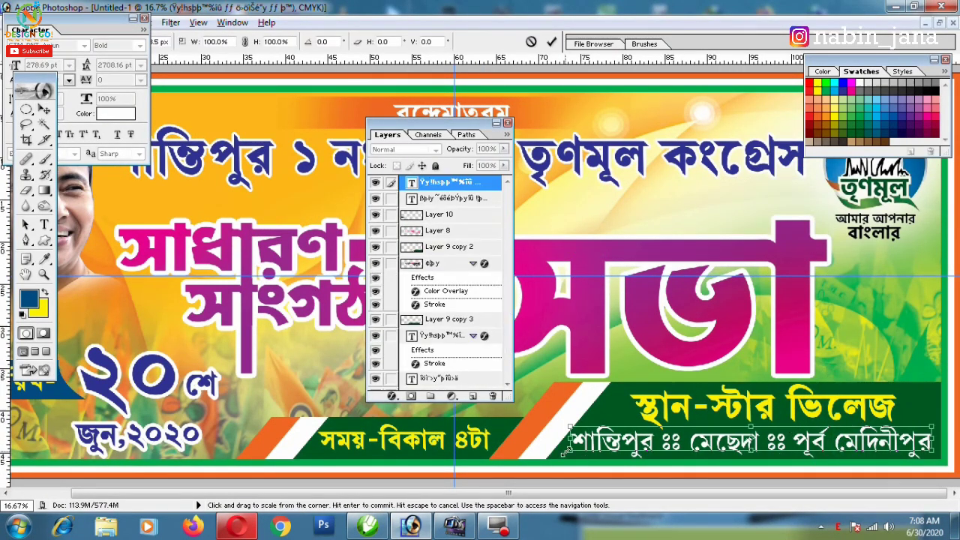
drag(574, 454, 575, 423)
key(Return)
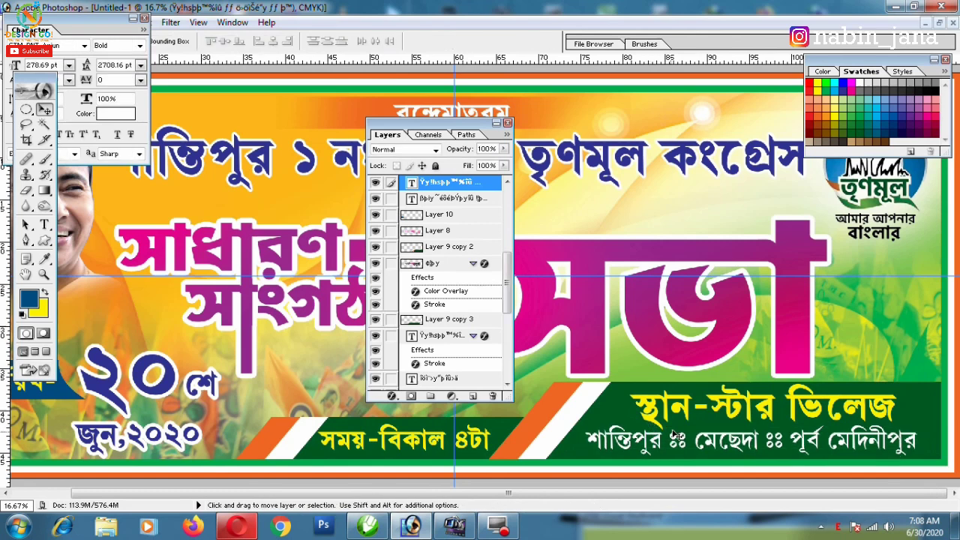
- Reduce স্থান-'s font size and add a space after its dash in the venue line
click(45, 224)
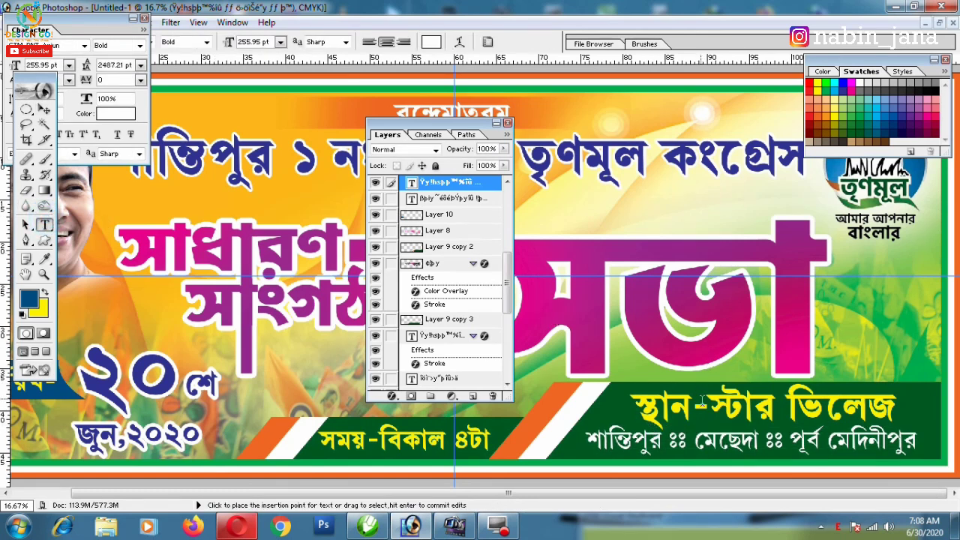
drag(706, 404, 634, 404)
key(ctrl+shift+comma)
key(ctrl+shift+comma)
key(ctrl+shift+comma)
key(ctrl+shift+comma)
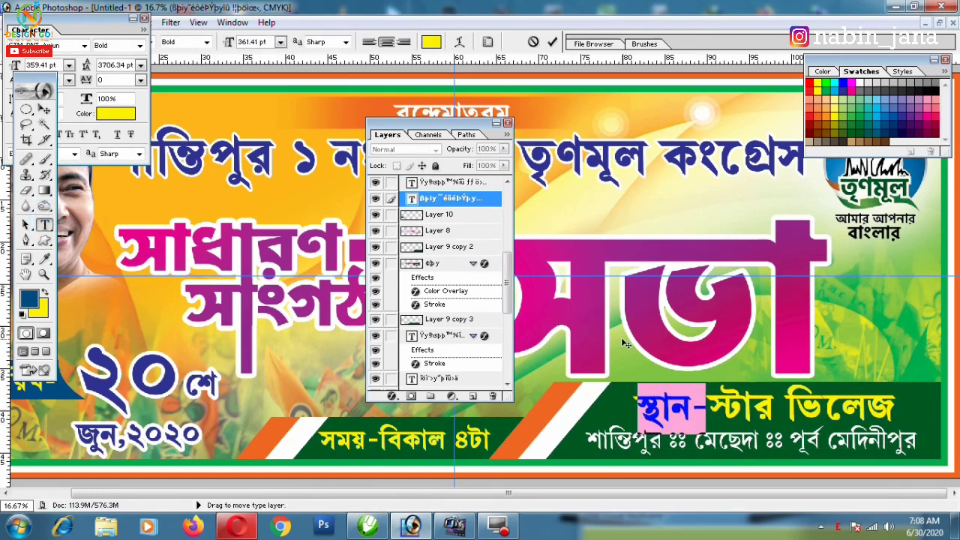
key(ctrl+shift+comma)
key(ctrl+shift+comma)
key(ctrl+shift+comma)
key(ctrl+shift+comma)
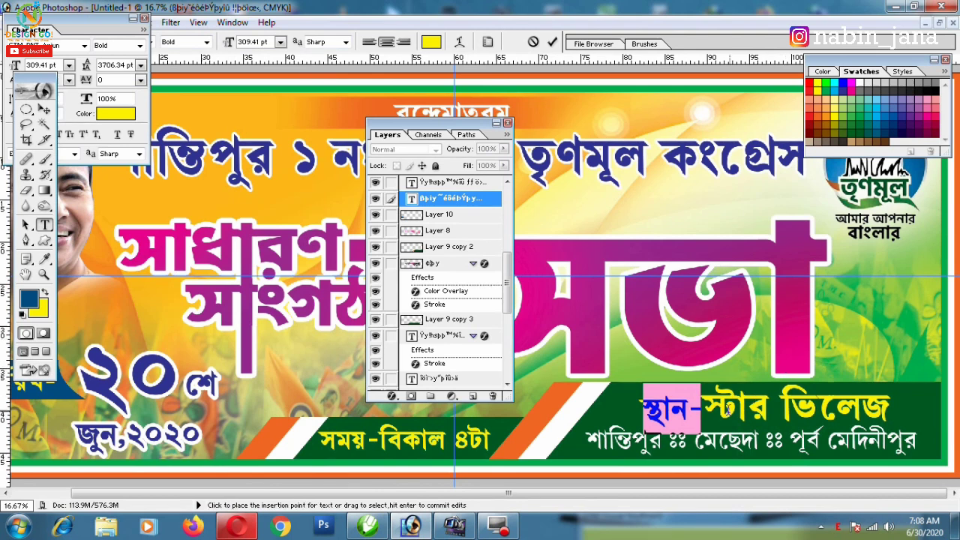
key(Right)
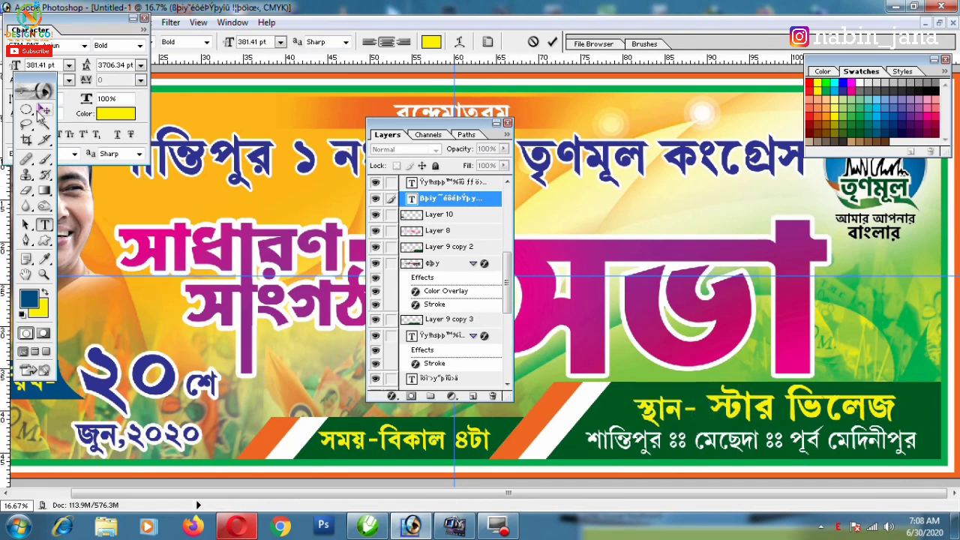
click(42, 110)
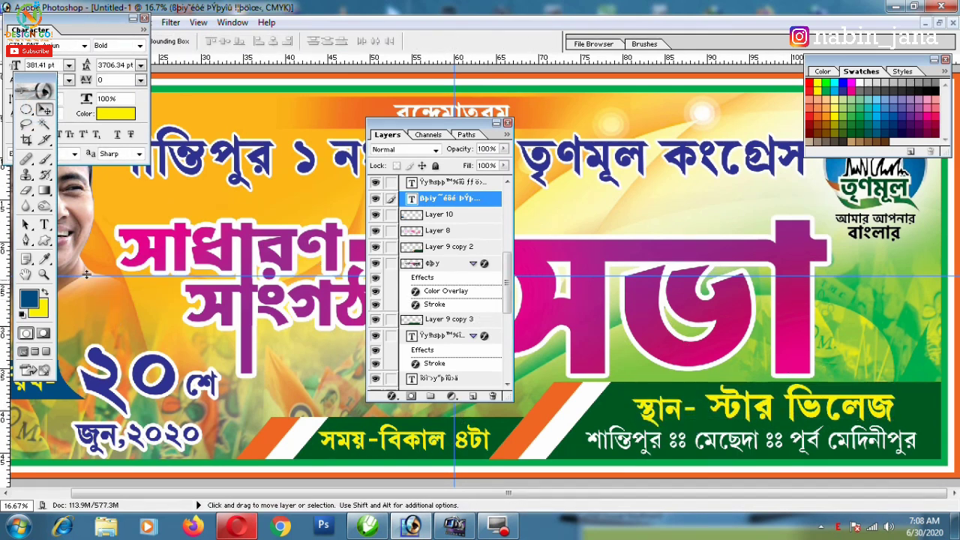
key(ctrl+minus)
key(ctrl+minus)
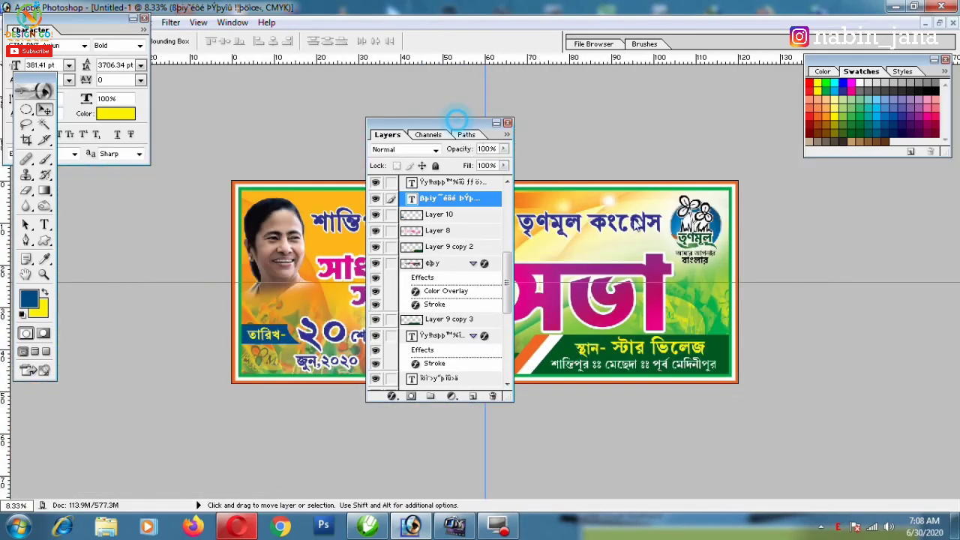
drag(456, 118, 876, 300)
- Hide palettes, guides and grid, and show the banner full-screen on black, slightly zoomed out
key(Tab)
key(f)
key(f)
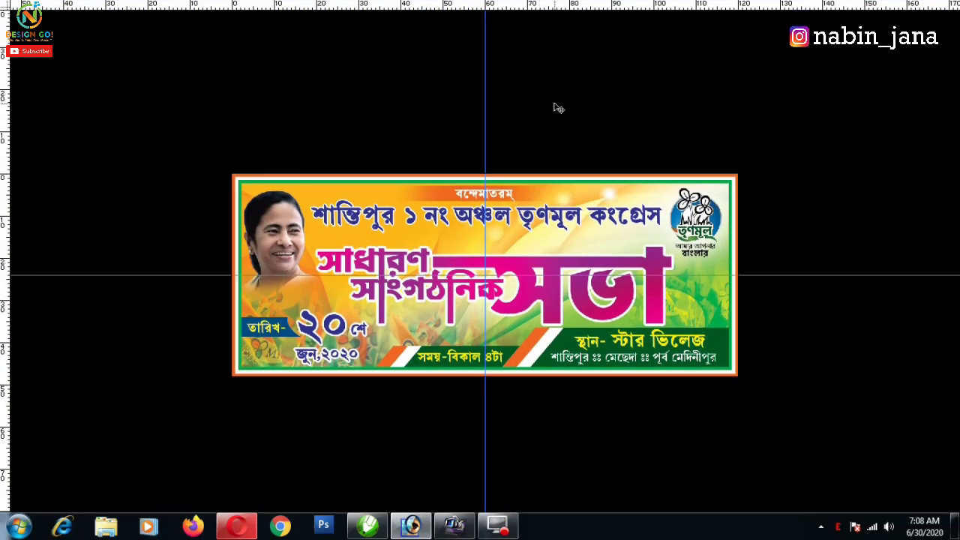
key(ctrl+0)
key(ctrl+apostrophe)
key(ctrl+h)
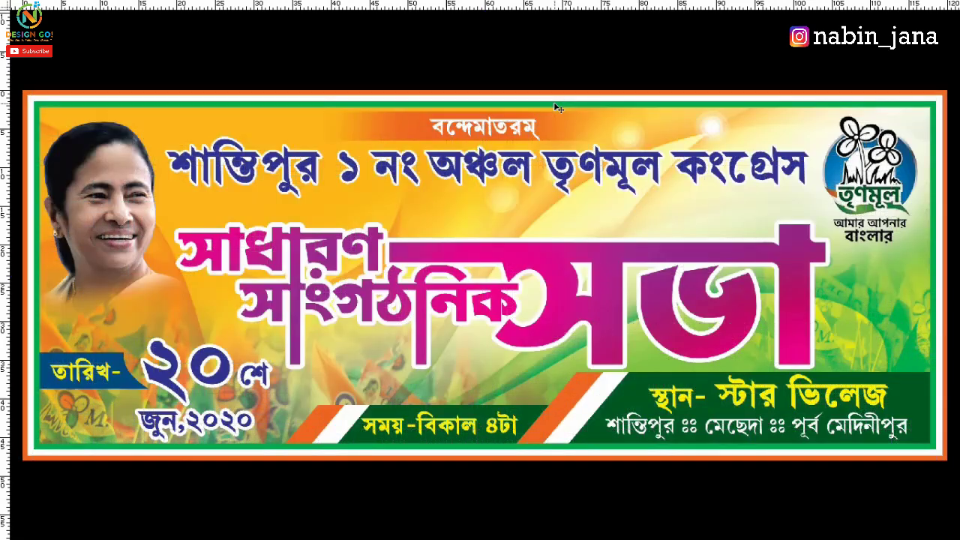
key(ctrl+minus)
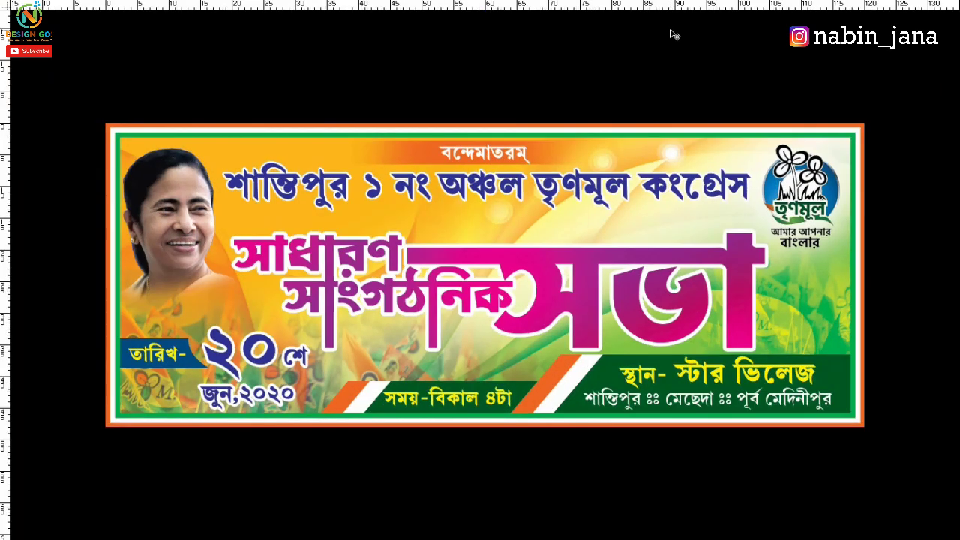